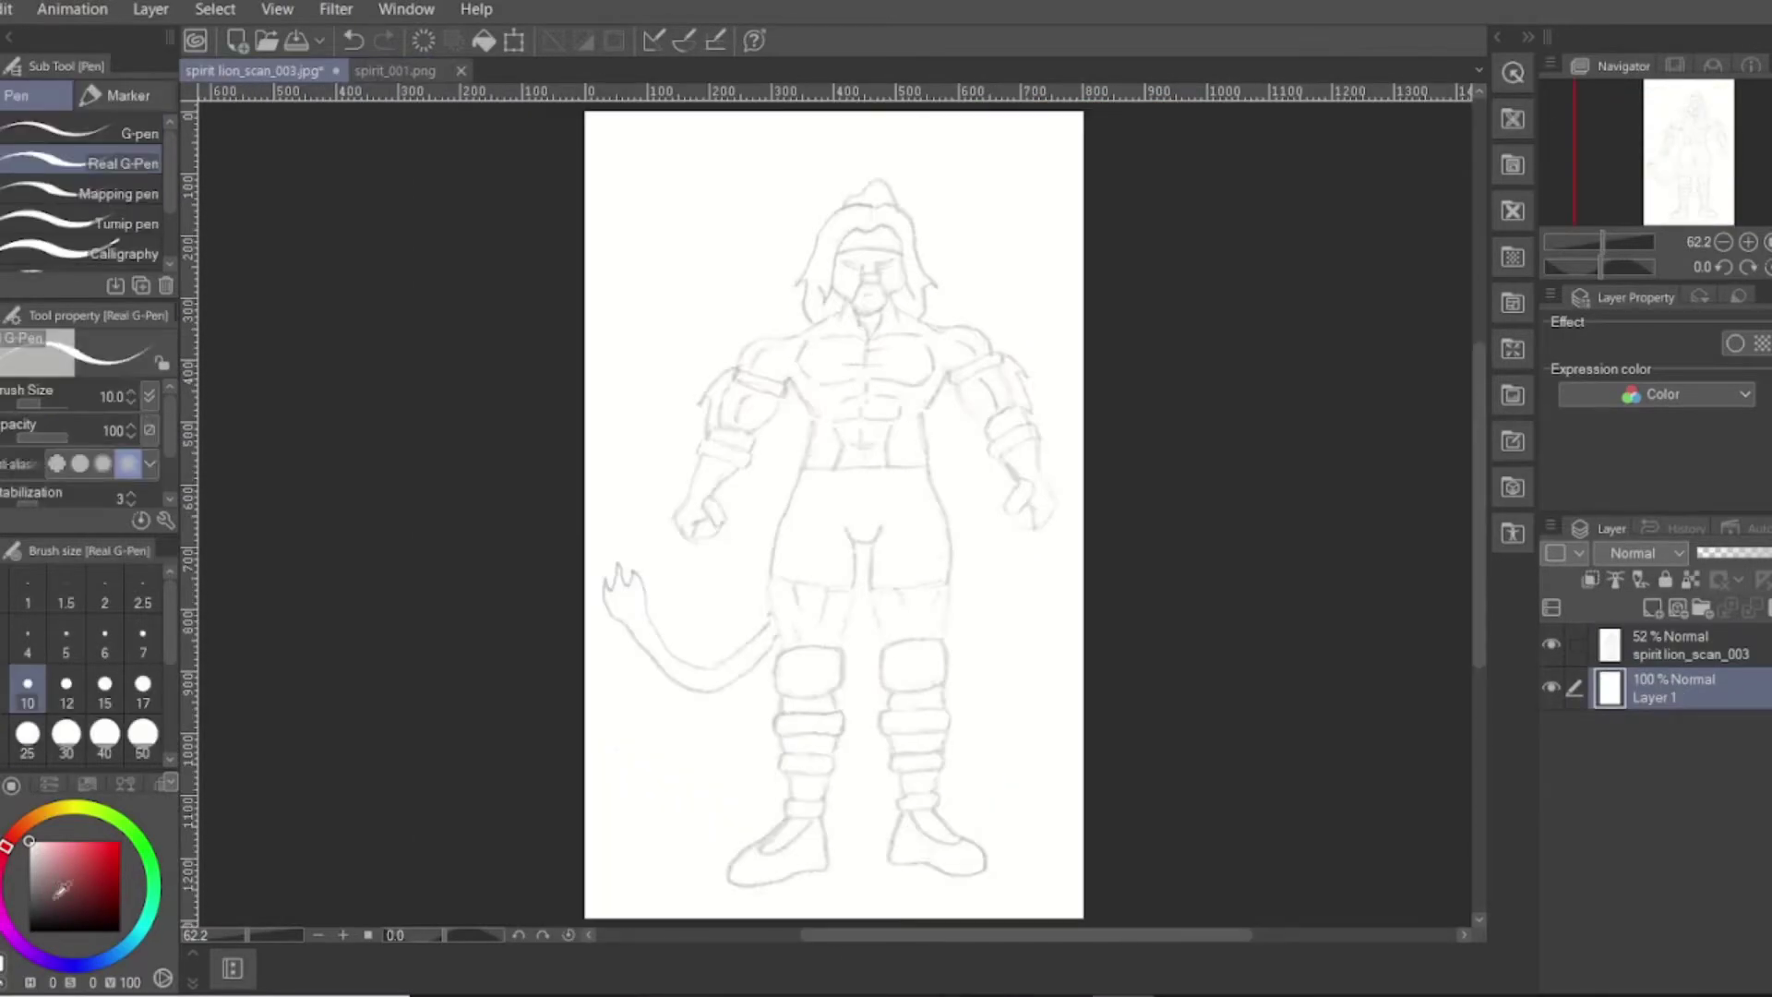
Lock both the spirit lion_scan_003 sketch layer and Layer 1, leaving the sketch layer active
{"action": "key", "text": "x"}
{"action": "left_click", "coordinate": [1681, 647]}
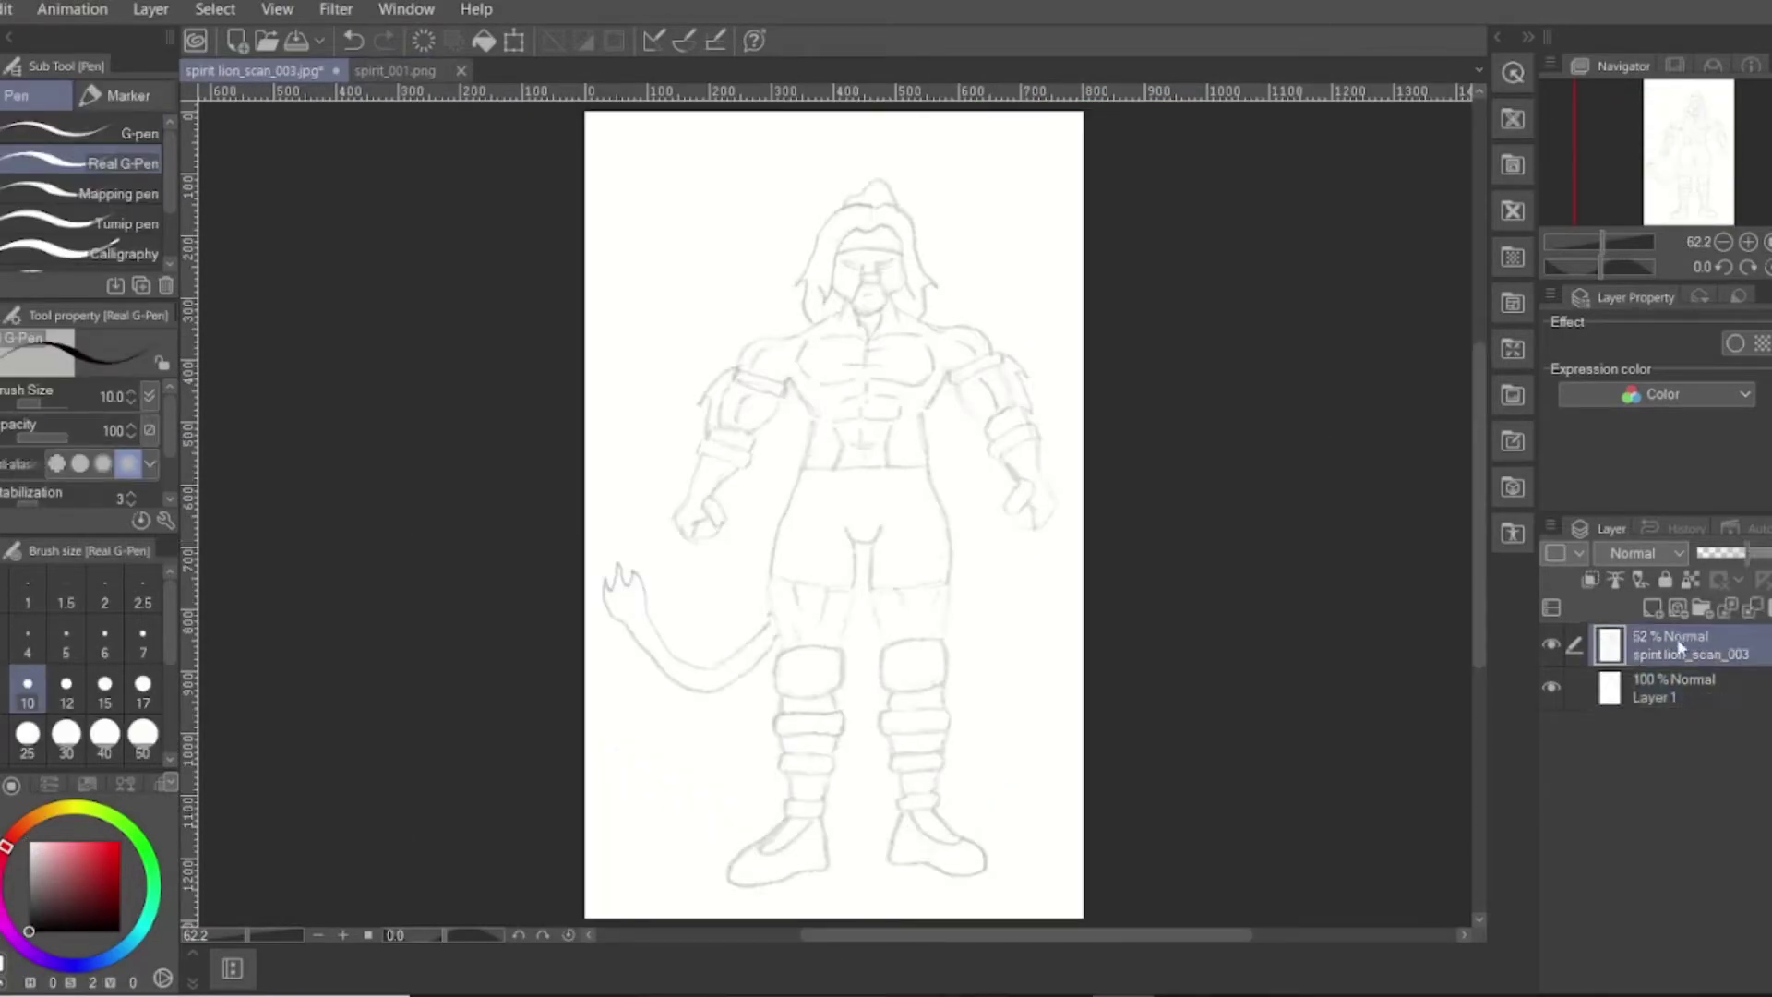
{"action": "left_click", "coordinate": [1665, 582]}
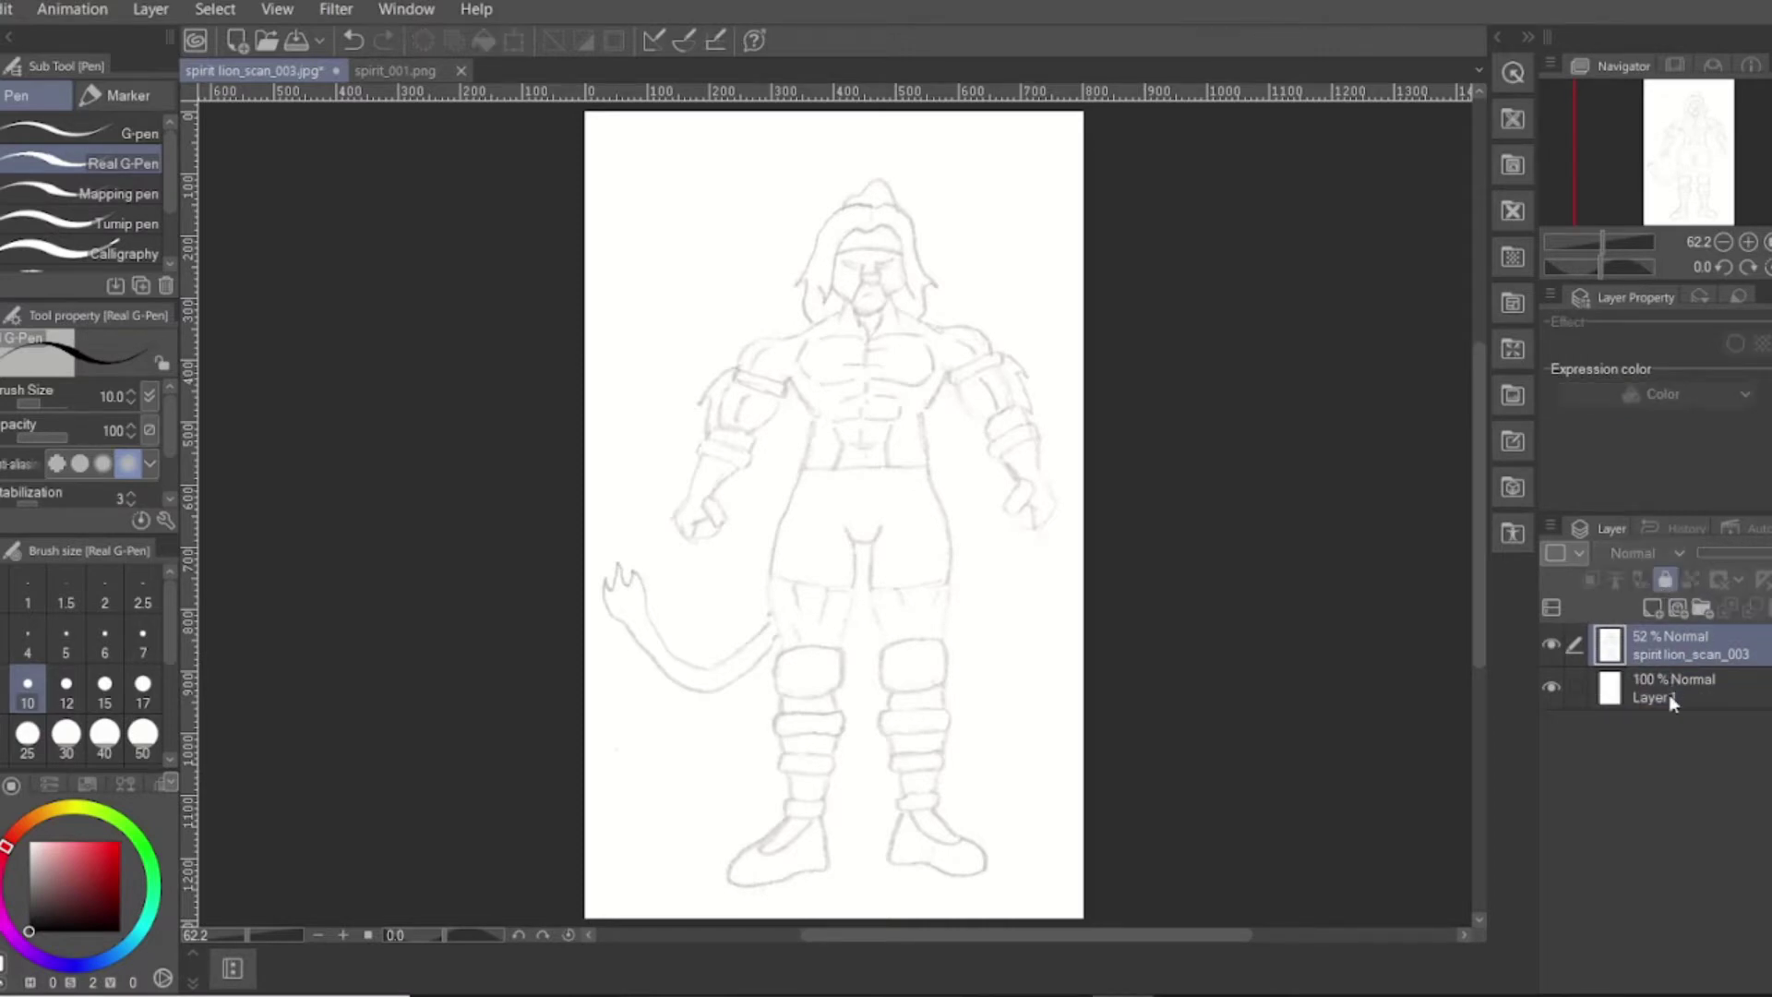
{"action": "left_click", "coordinate": [1669, 694]}
{"action": "left_click", "coordinate": [1665, 583]}
{"action": "left_click", "coordinate": [1669, 662]}
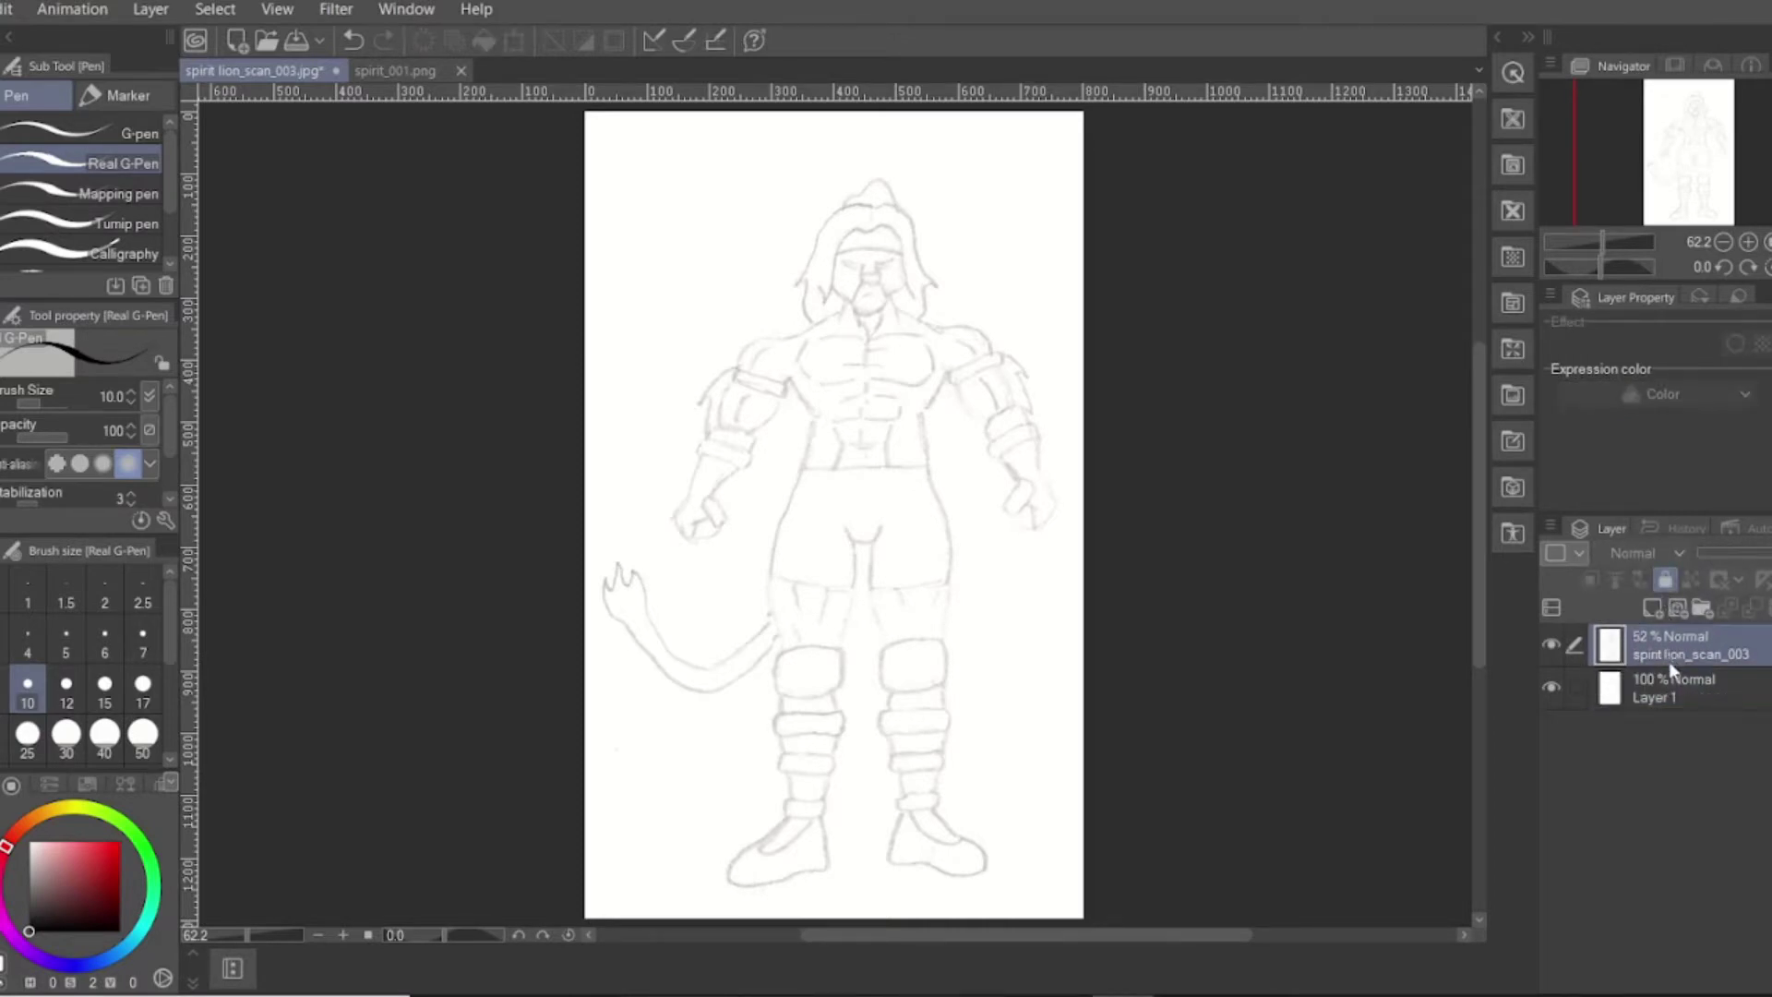
Add a new vector layer above the sketch layer for inking the lion character
{"action": "left_click", "coordinate": [1676, 609]}
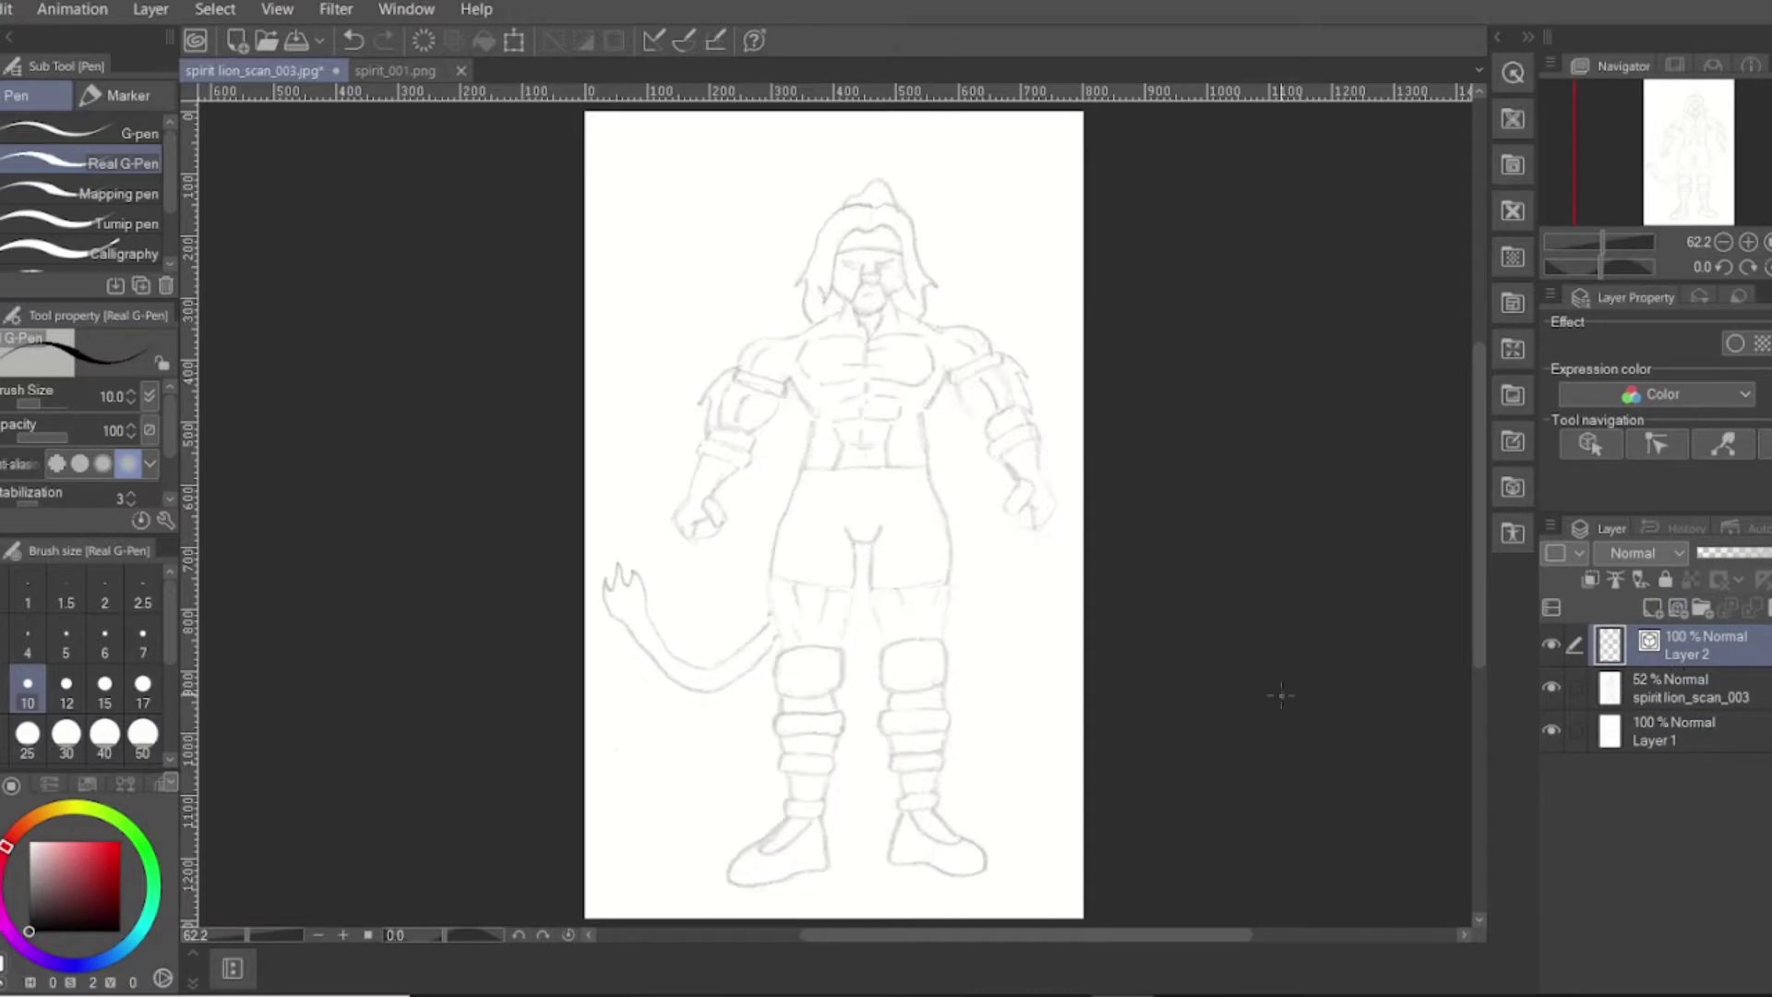
{"action": "scroll", "coordinate": [1108, 663], "scroll_direction": "up", "scroll_amount": 3}
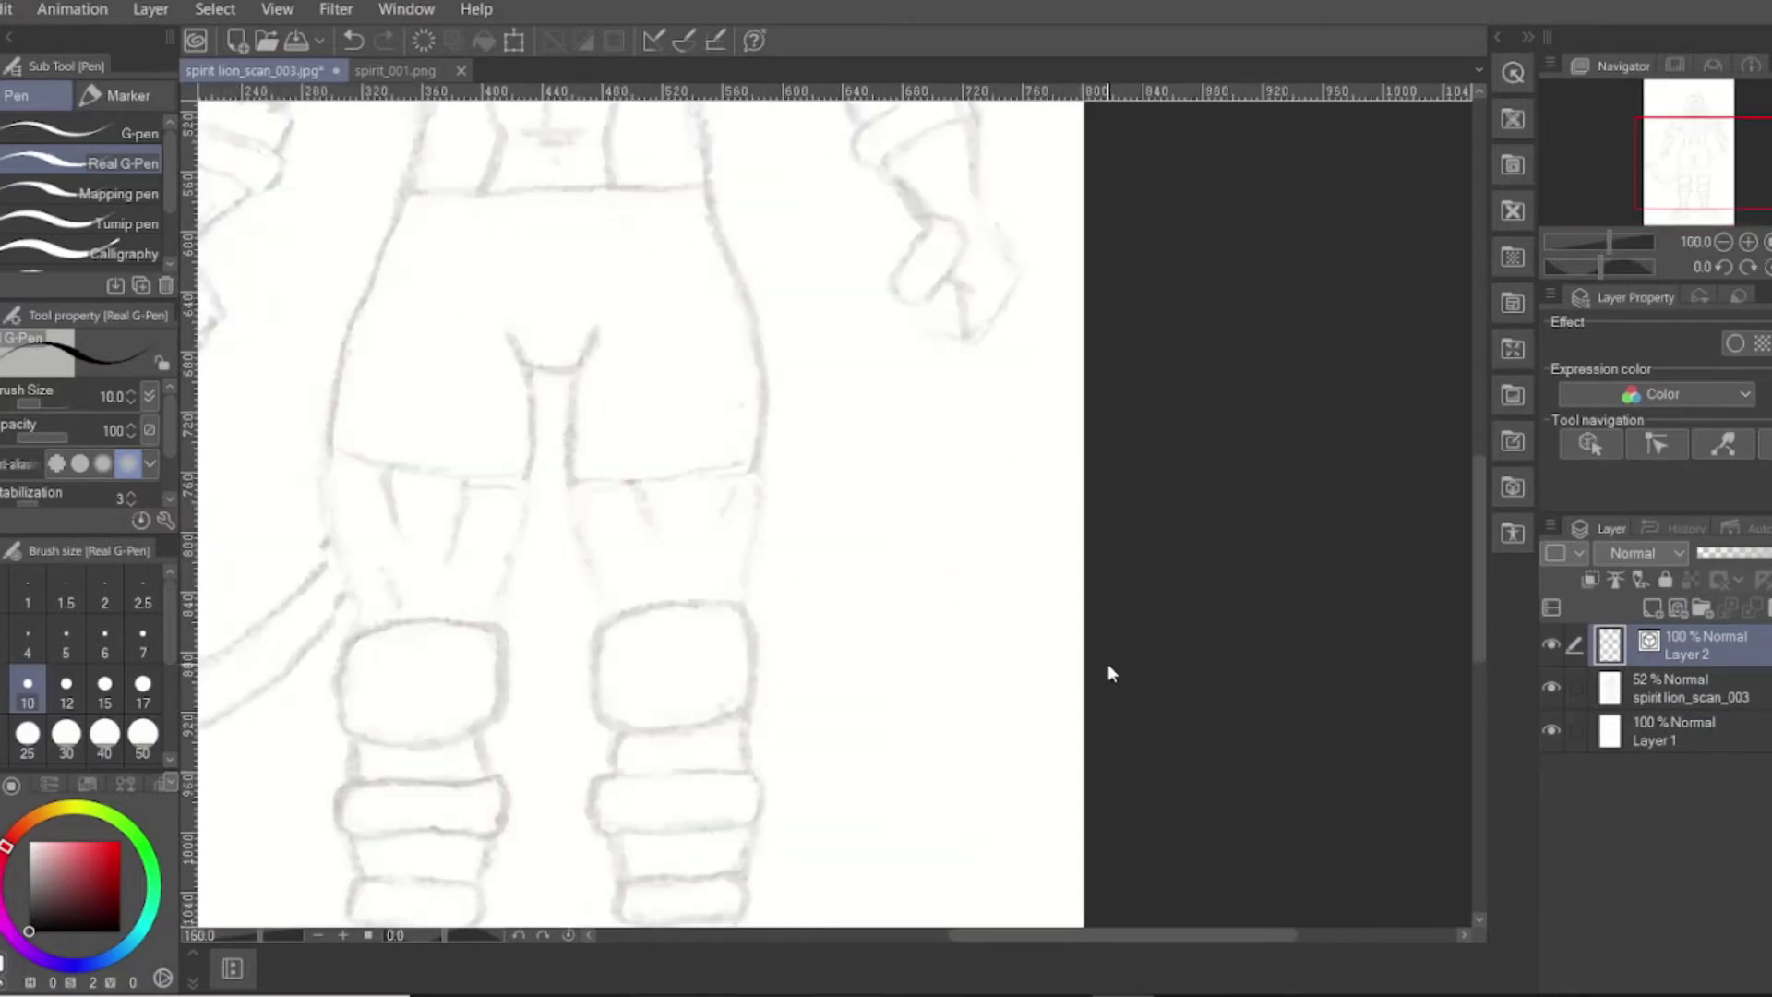
{"action": "left_click_drag", "start_coordinate": [983, 935], "coordinate": [898, 935]}
{"action": "left_click_drag", "start_coordinate": [1477, 537], "coordinate": [1473, 361]}
{"action": "scroll", "coordinate": [844, 523], "scroll_direction": "up", "scroll_amount": 1}
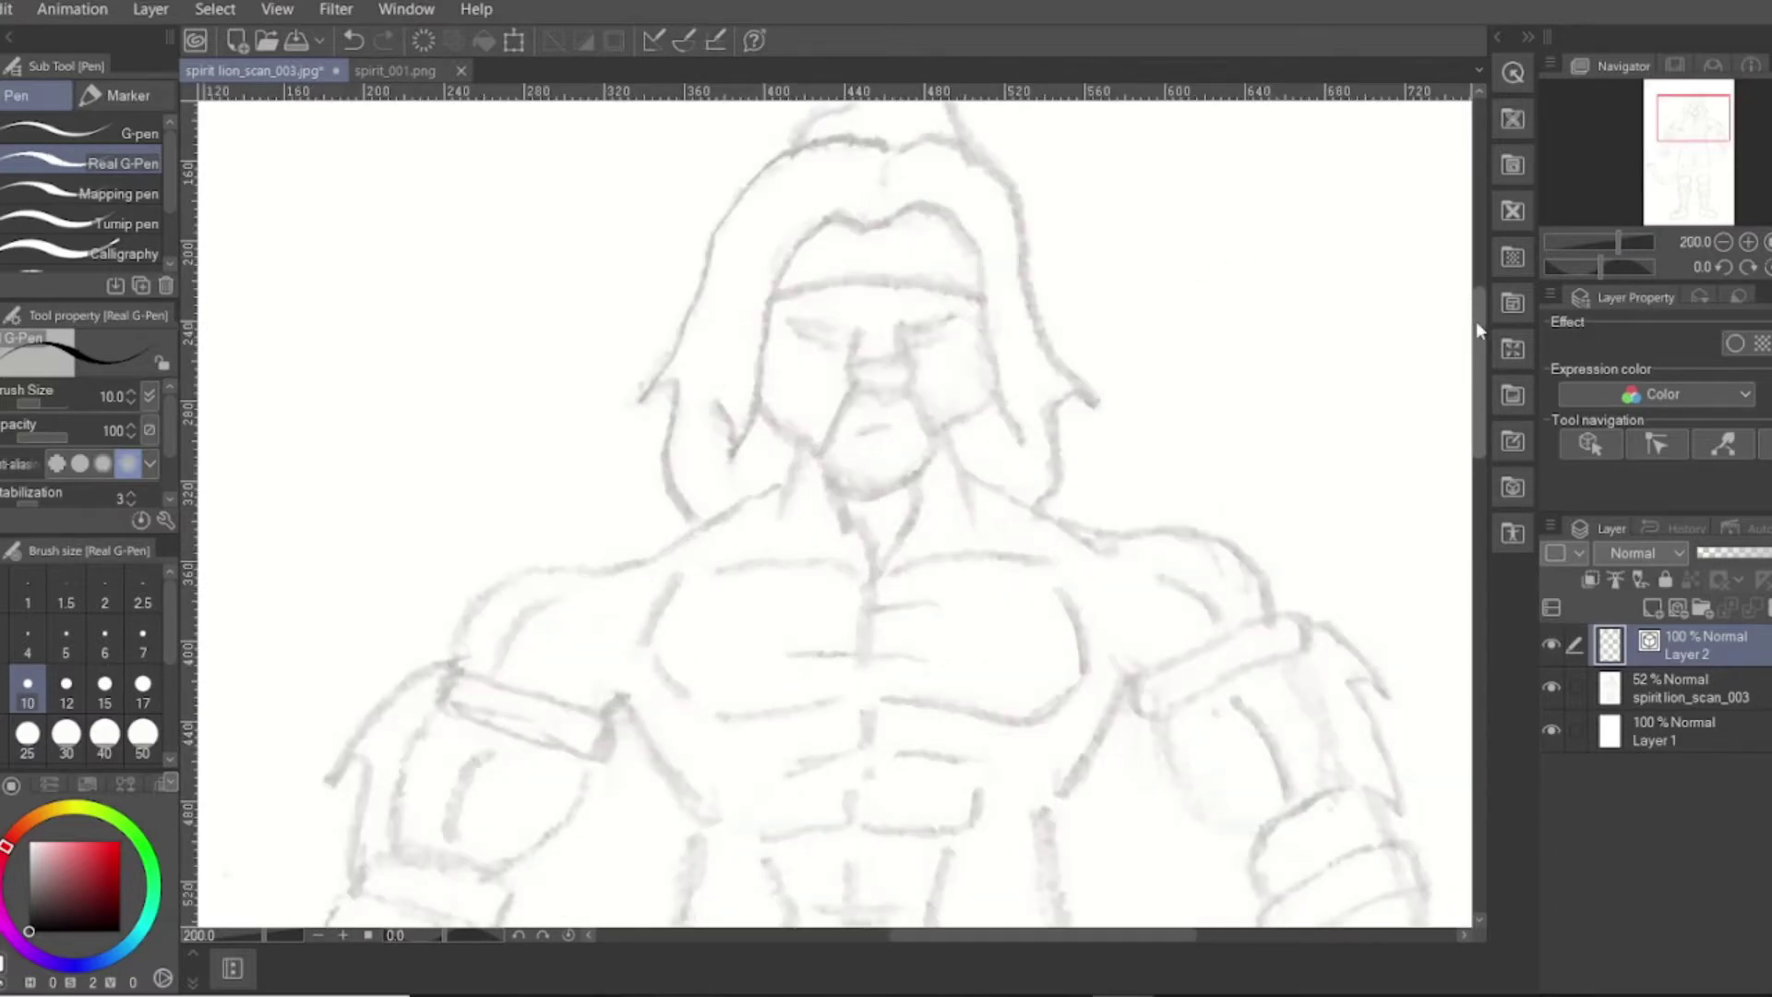
{"action": "key", "text": "ctrl+z"}
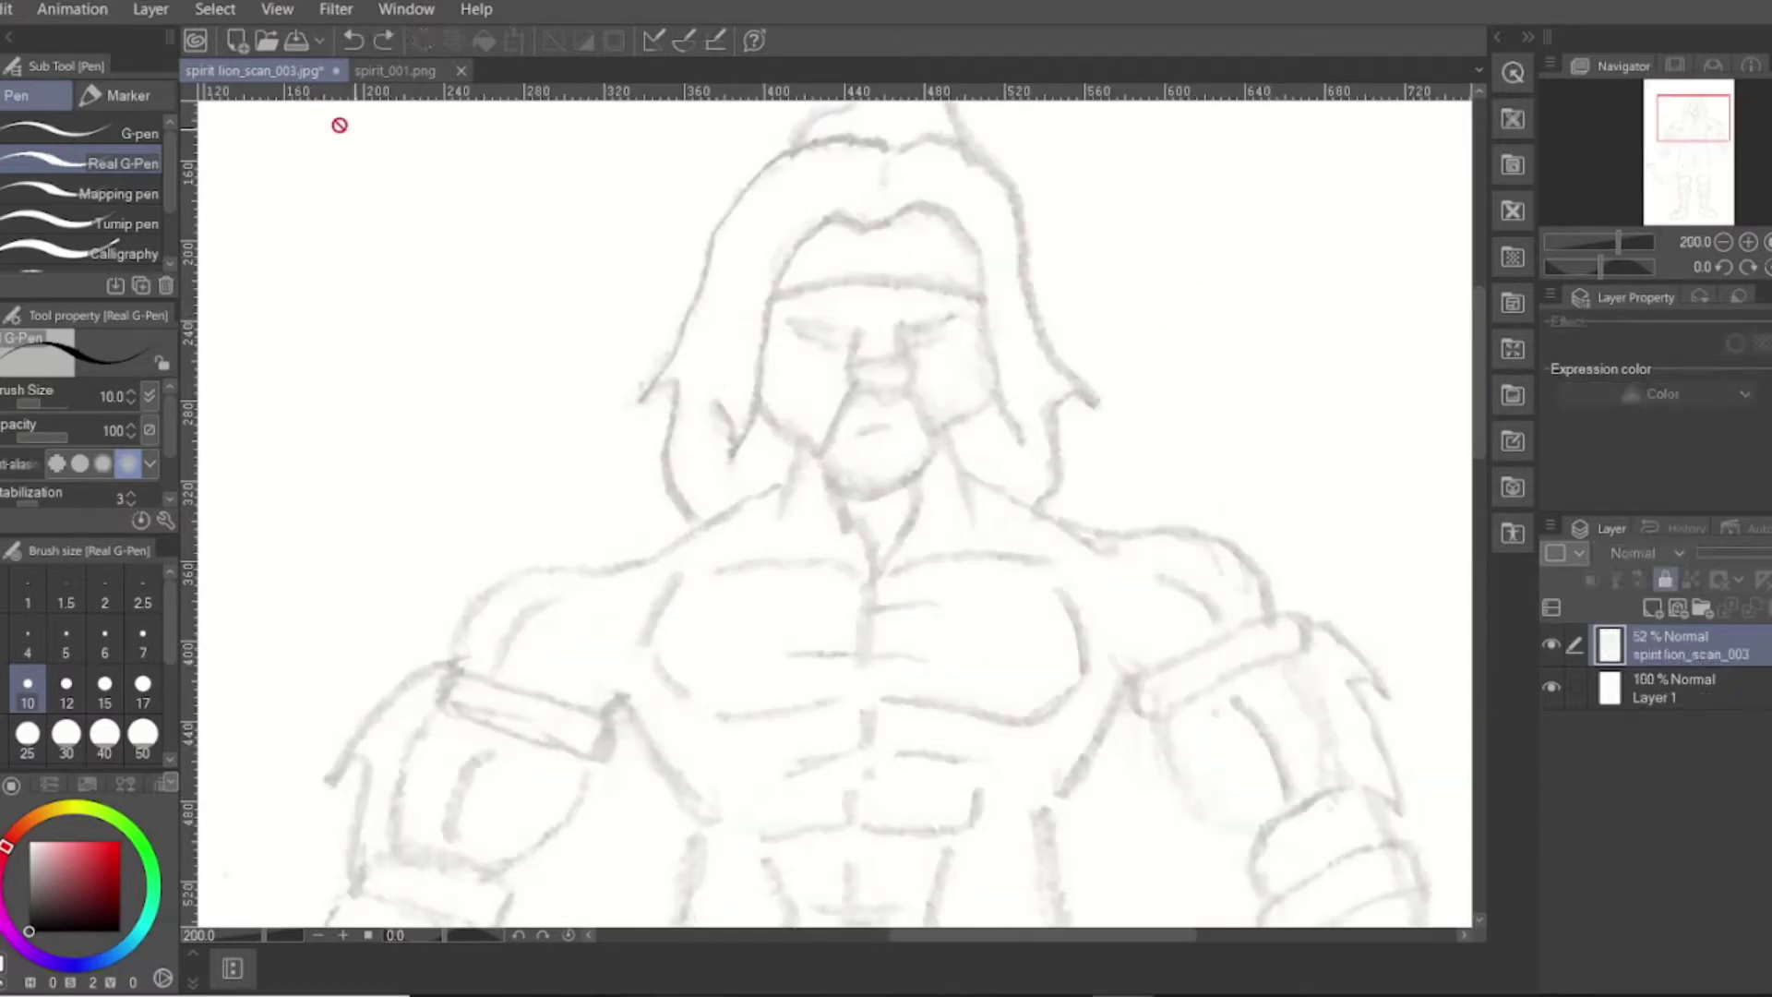
{"action": "left_click", "coordinate": [3, 13]}
{"action": "left_click", "coordinate": [37, 66]}
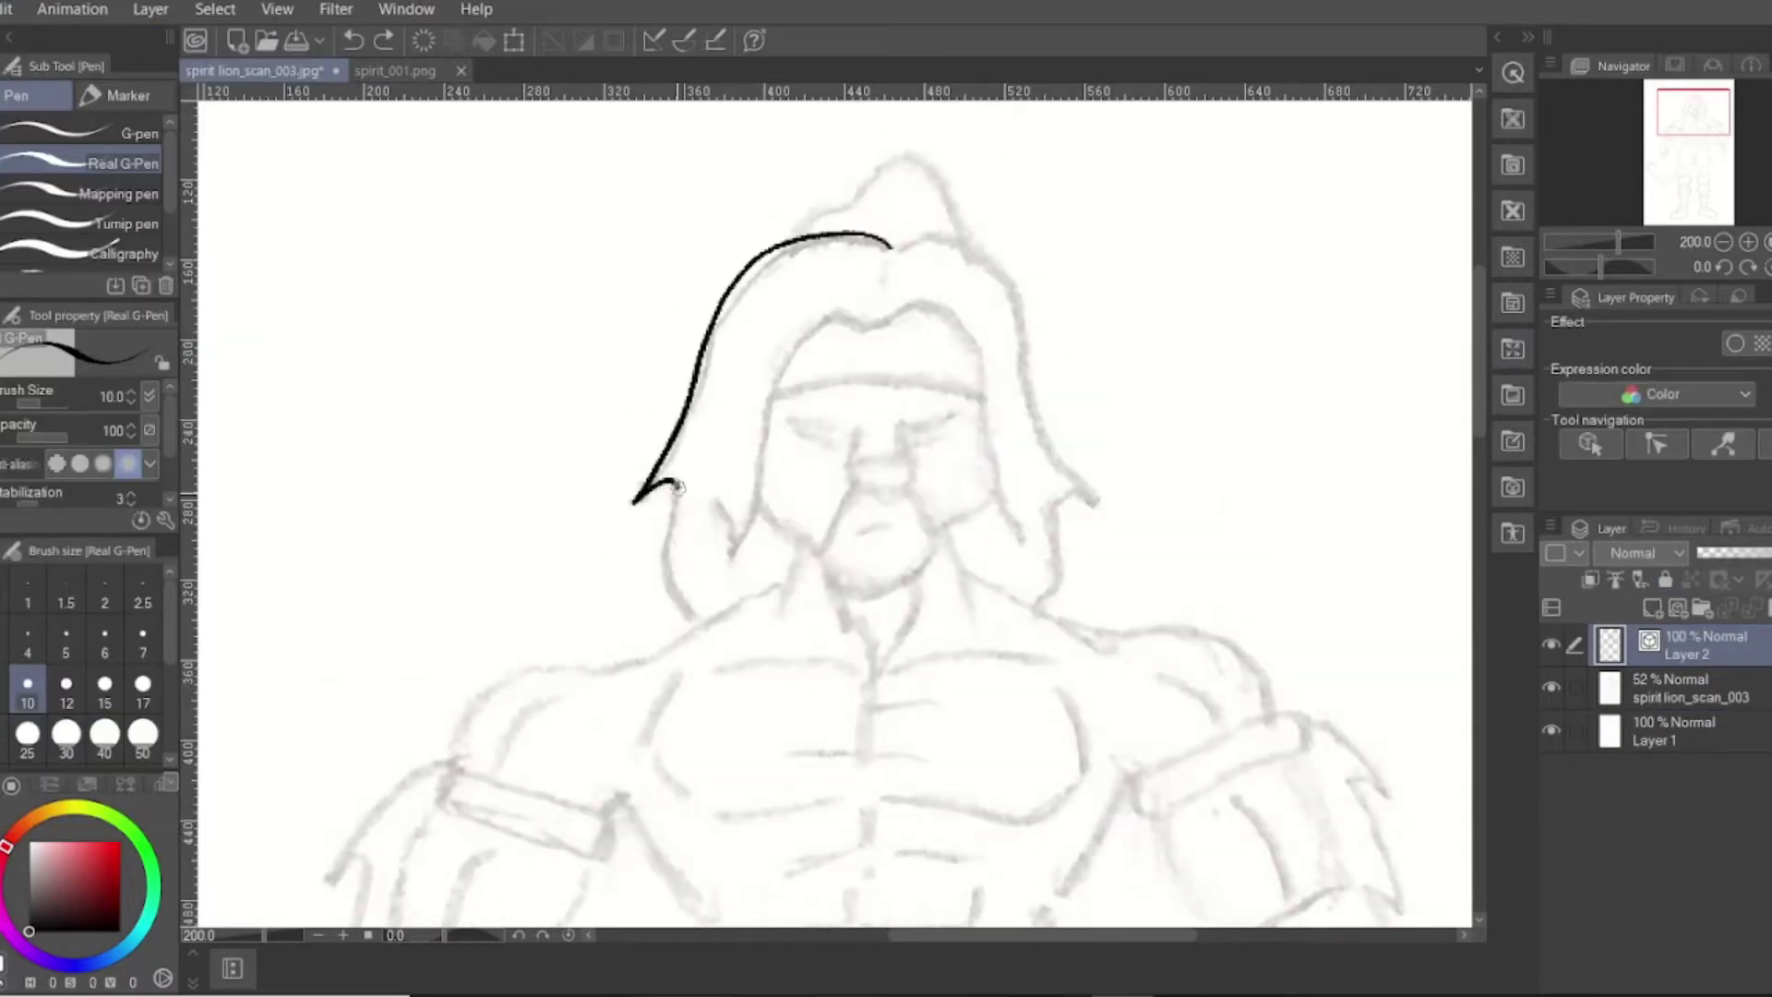
Ink the outer hair outline over the sketch with the Real G-Pen at size 10, undoing unwanted strokes
{"action": "left_click_drag", "start_coordinate": [655, 549], "coordinate": [671, 611]}
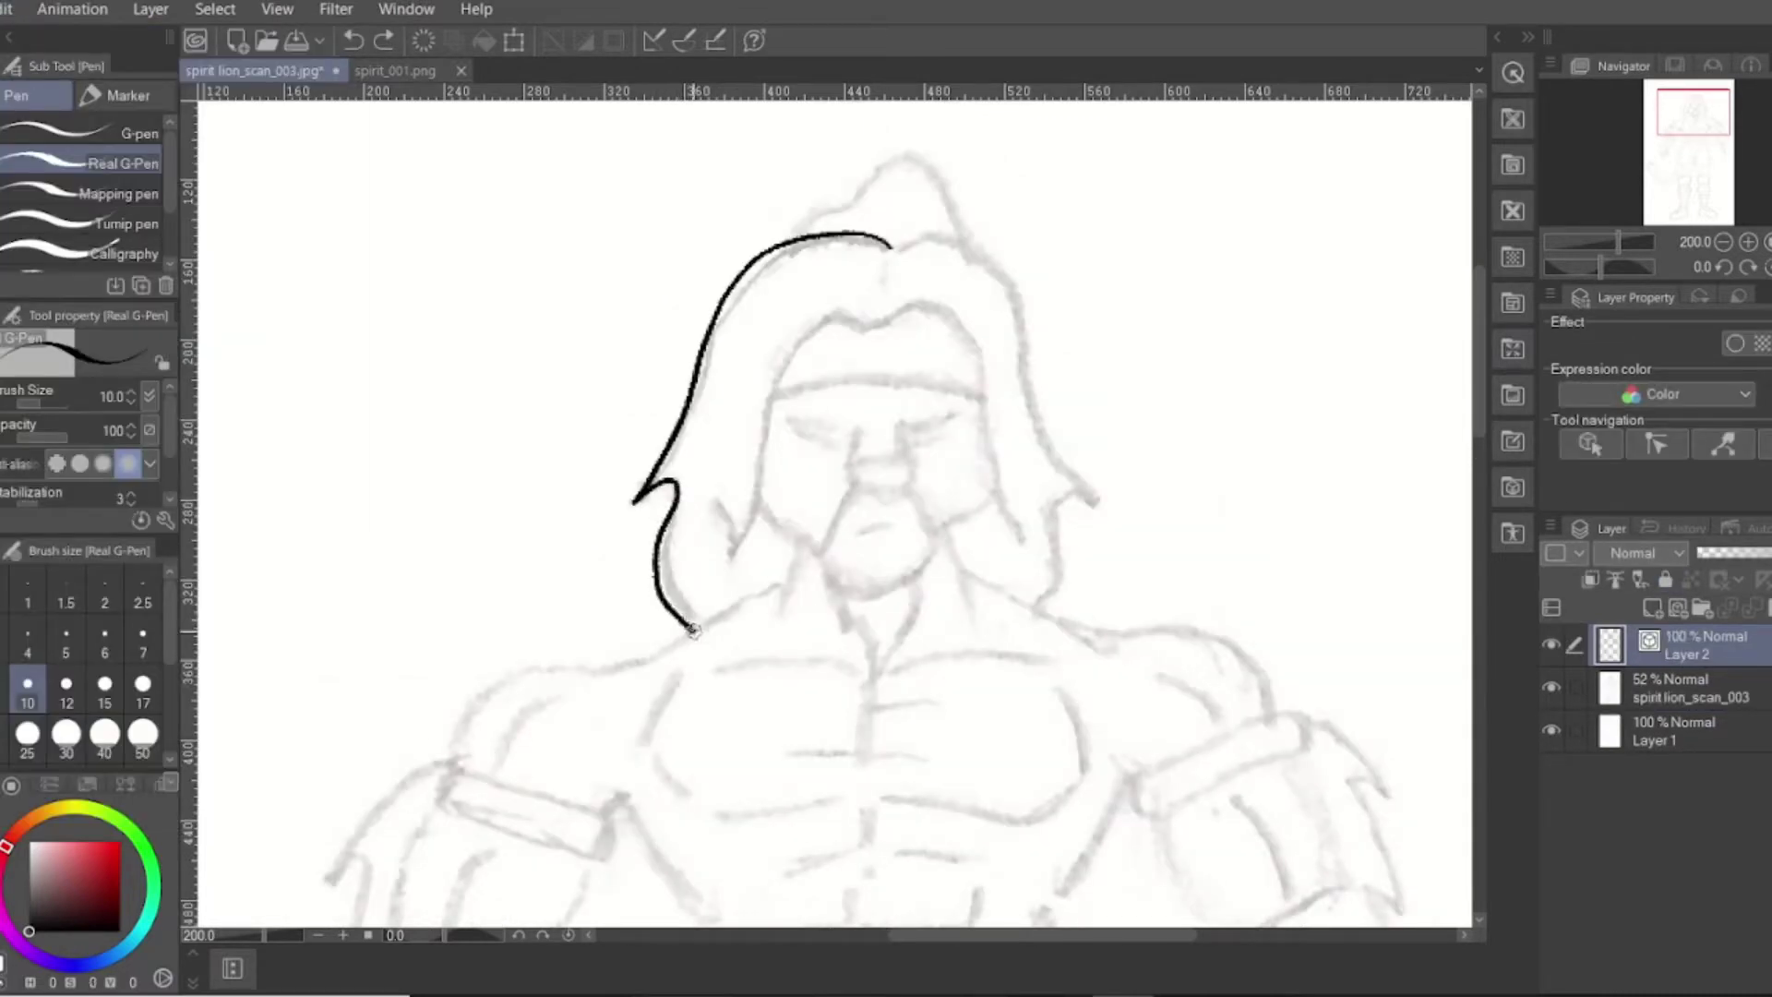
{"action": "left_click_drag", "start_coordinate": [908, 240], "coordinate": [1002, 305]}
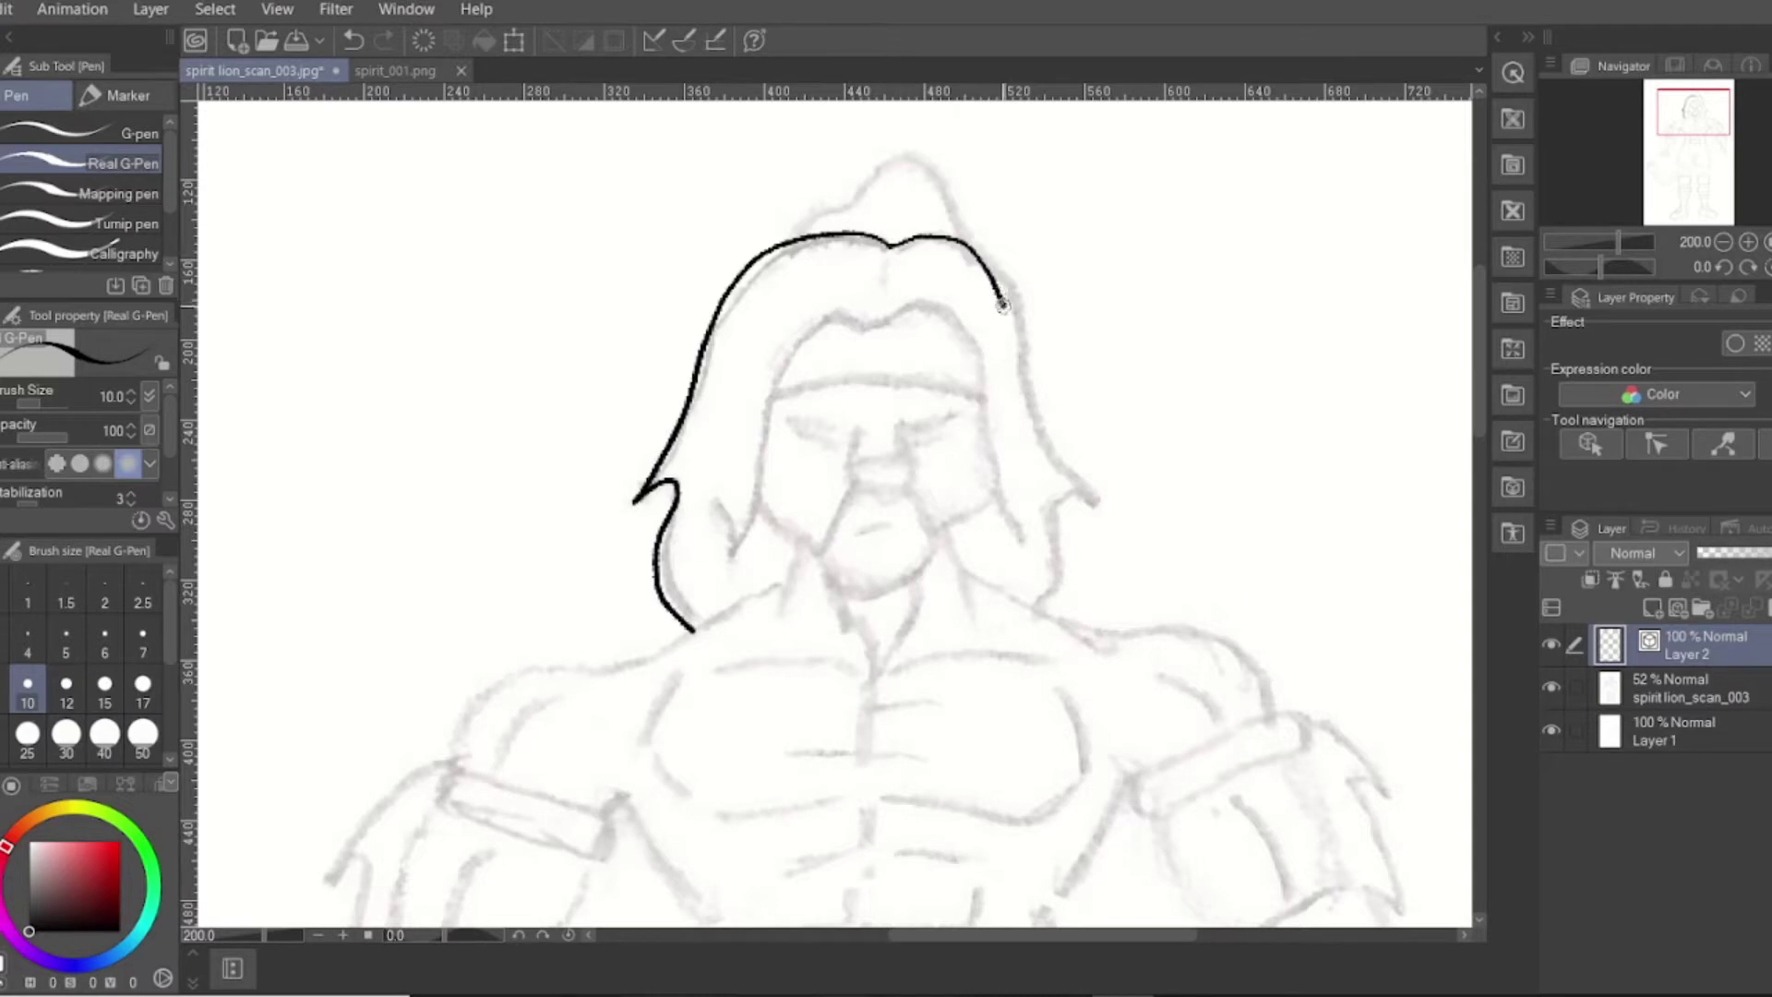
{"action": "left_click", "coordinate": [7, 10]}
{"action": "left_click", "coordinate": [55, 32]}
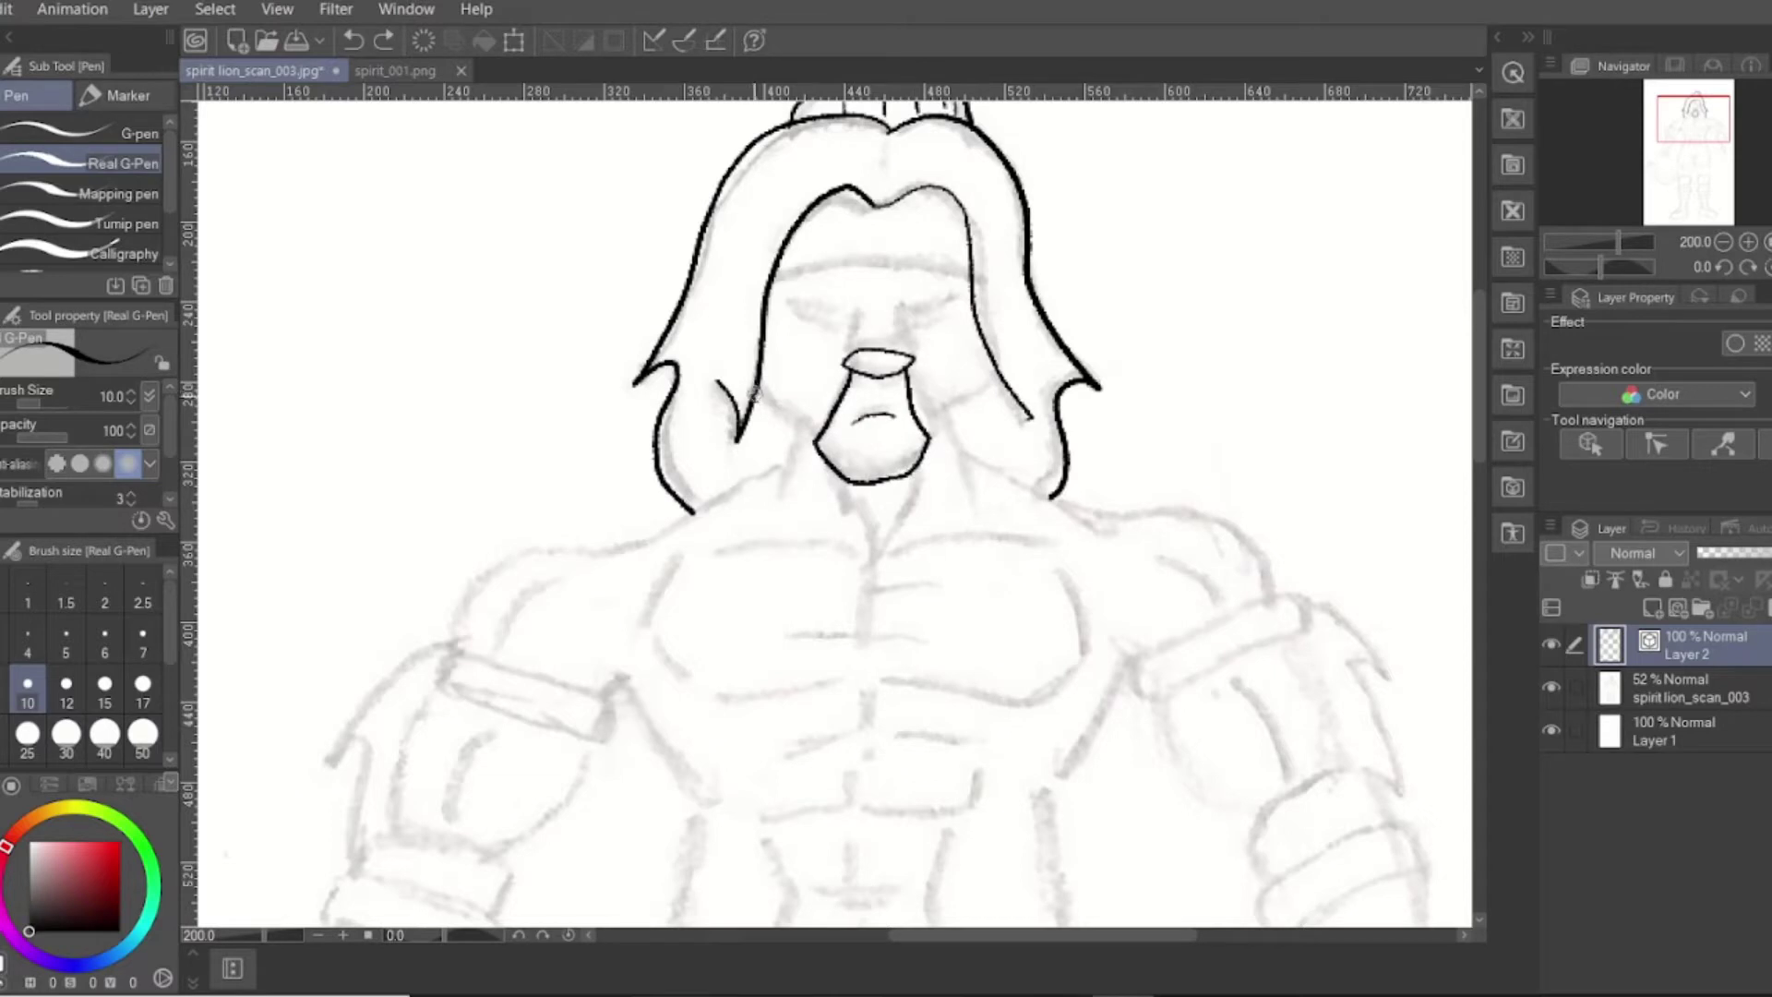
{"action": "key", "text": "ctrl+z"}
Compare the inked face and chin area with the coloured reference drawing spirit_001.png
{"action": "scroll", "coordinate": [1012, 442], "scroll_direction": "up", "scroll_amount": 2}
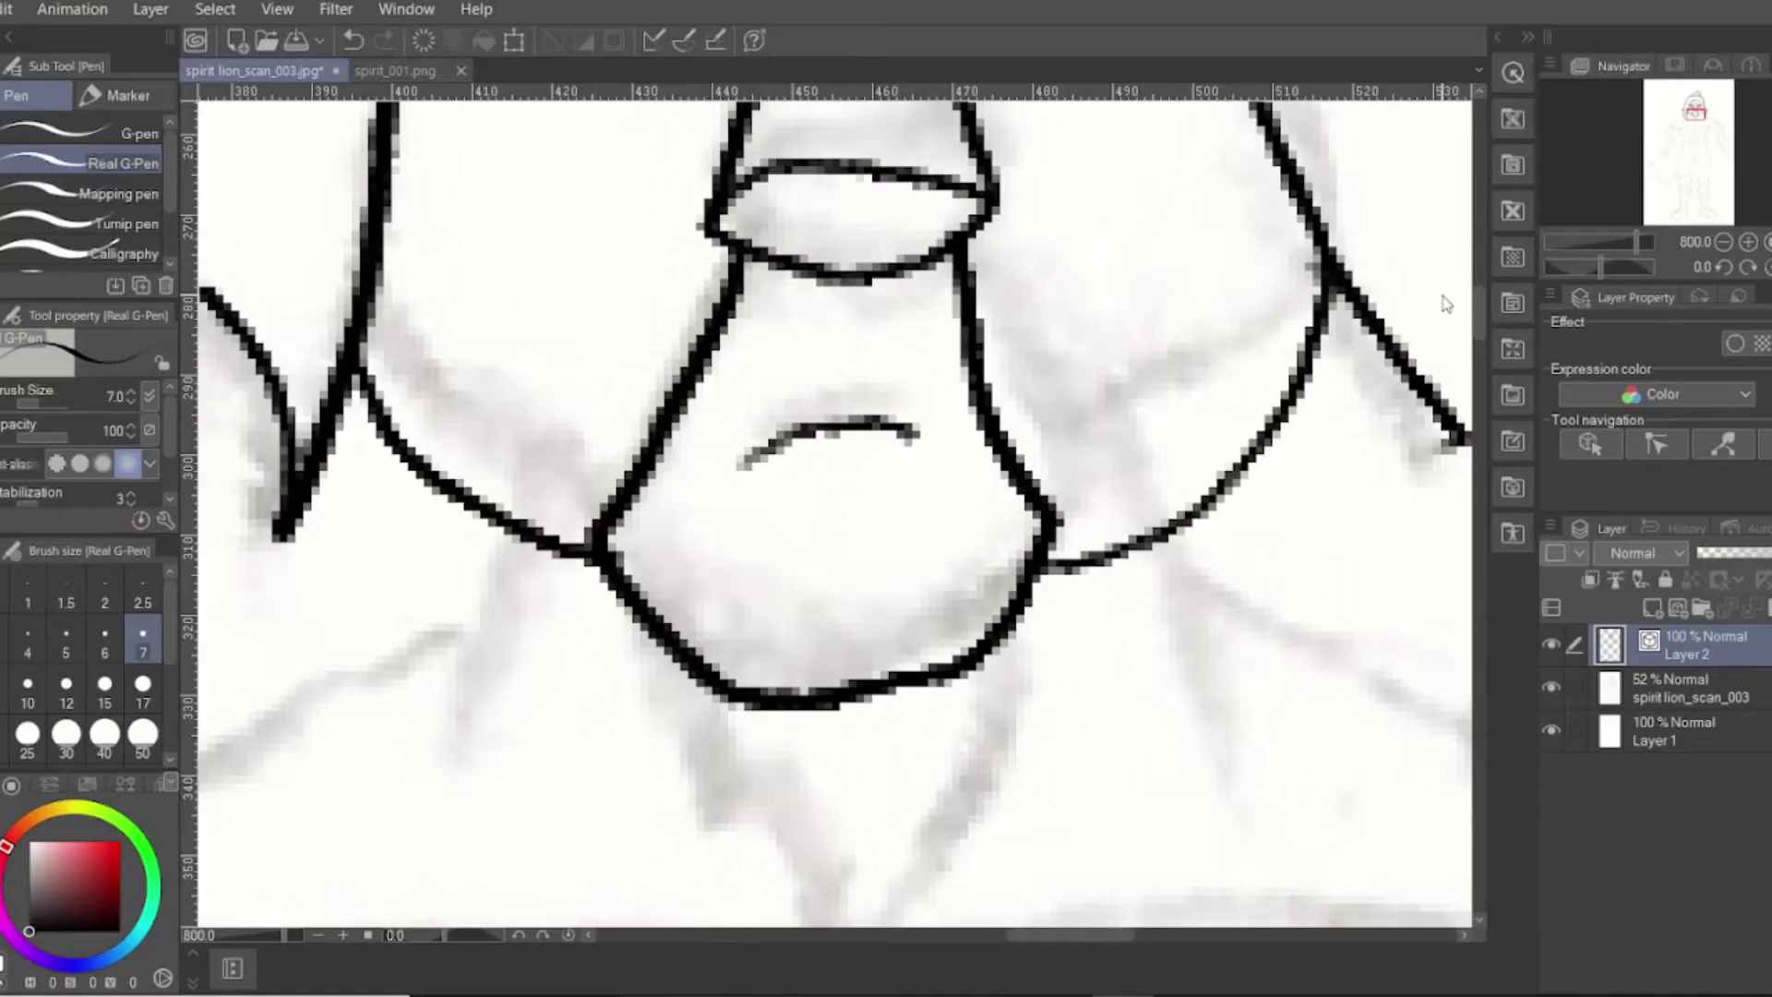
{"action": "scroll", "coordinate": [1445, 304], "scroll_direction": "down", "scroll_amount": 3}
{"action": "scroll", "coordinate": [1446, 304], "scroll_direction": "up", "scroll_amount": 3}
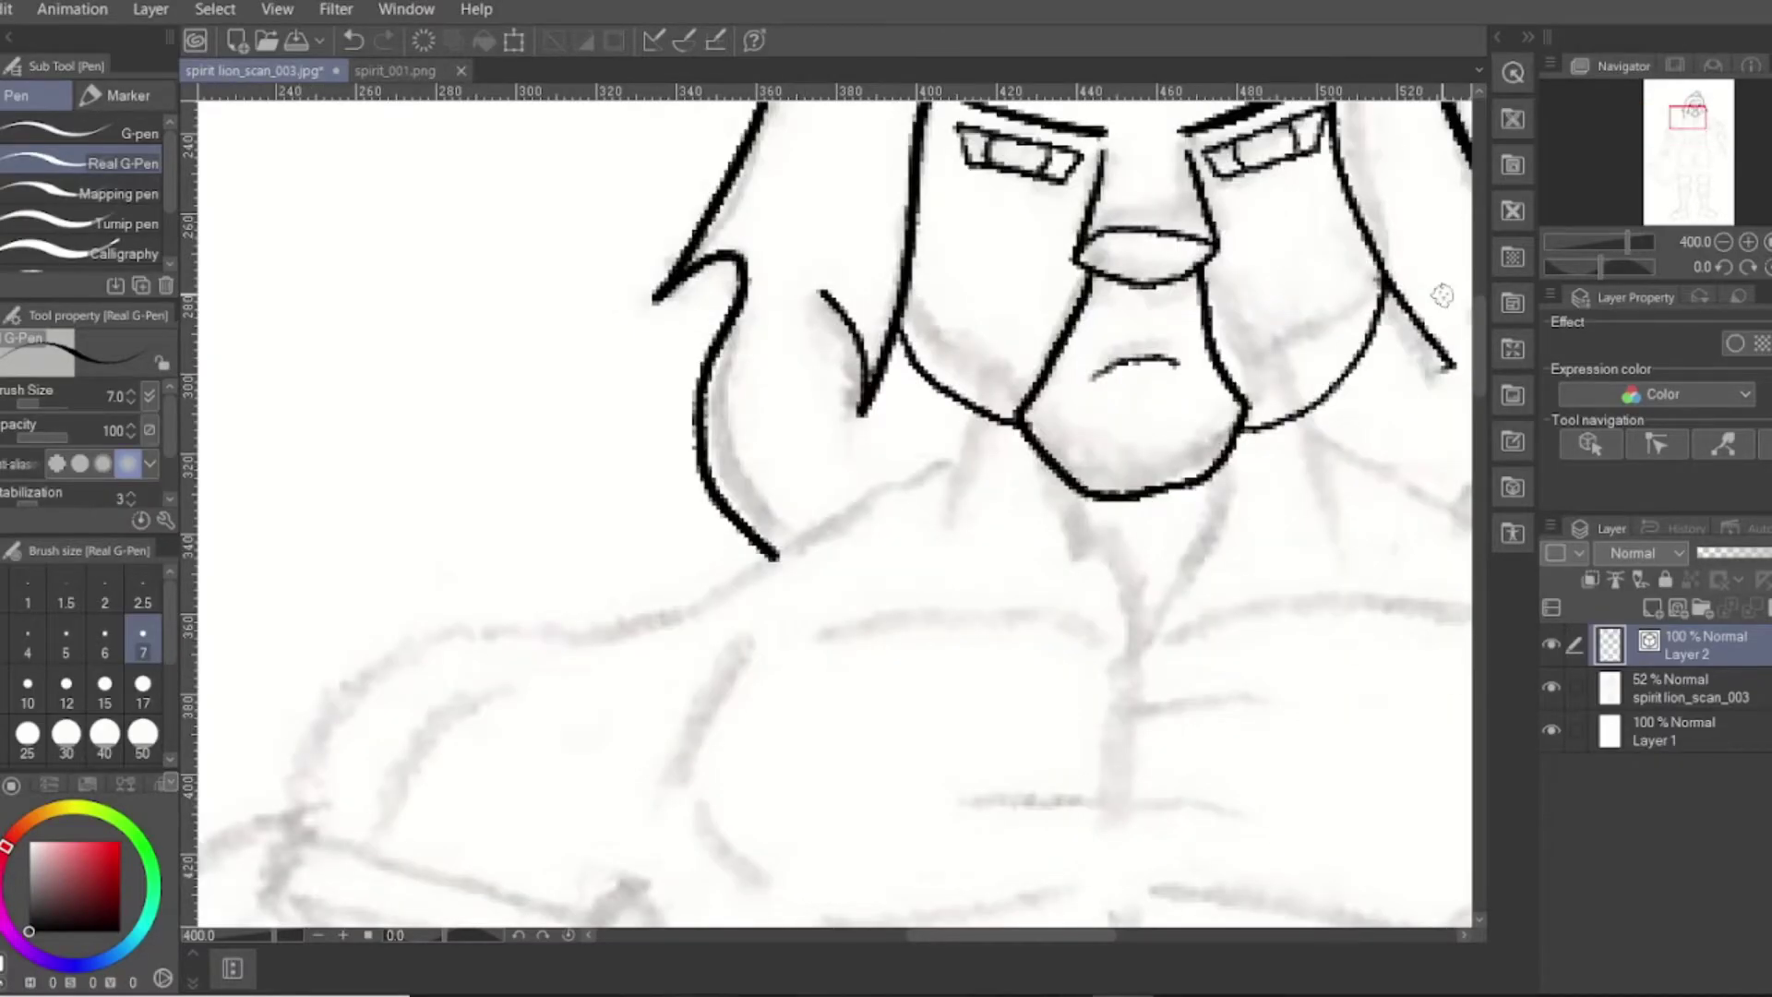
{"action": "left_click_drag", "start_coordinate": [1442, 295], "coordinate": [1446, 528]}
{"action": "left_click_drag", "start_coordinate": [925, 935], "coordinate": [1006, 937]}
{"action": "left_click", "coordinate": [386, 71]}
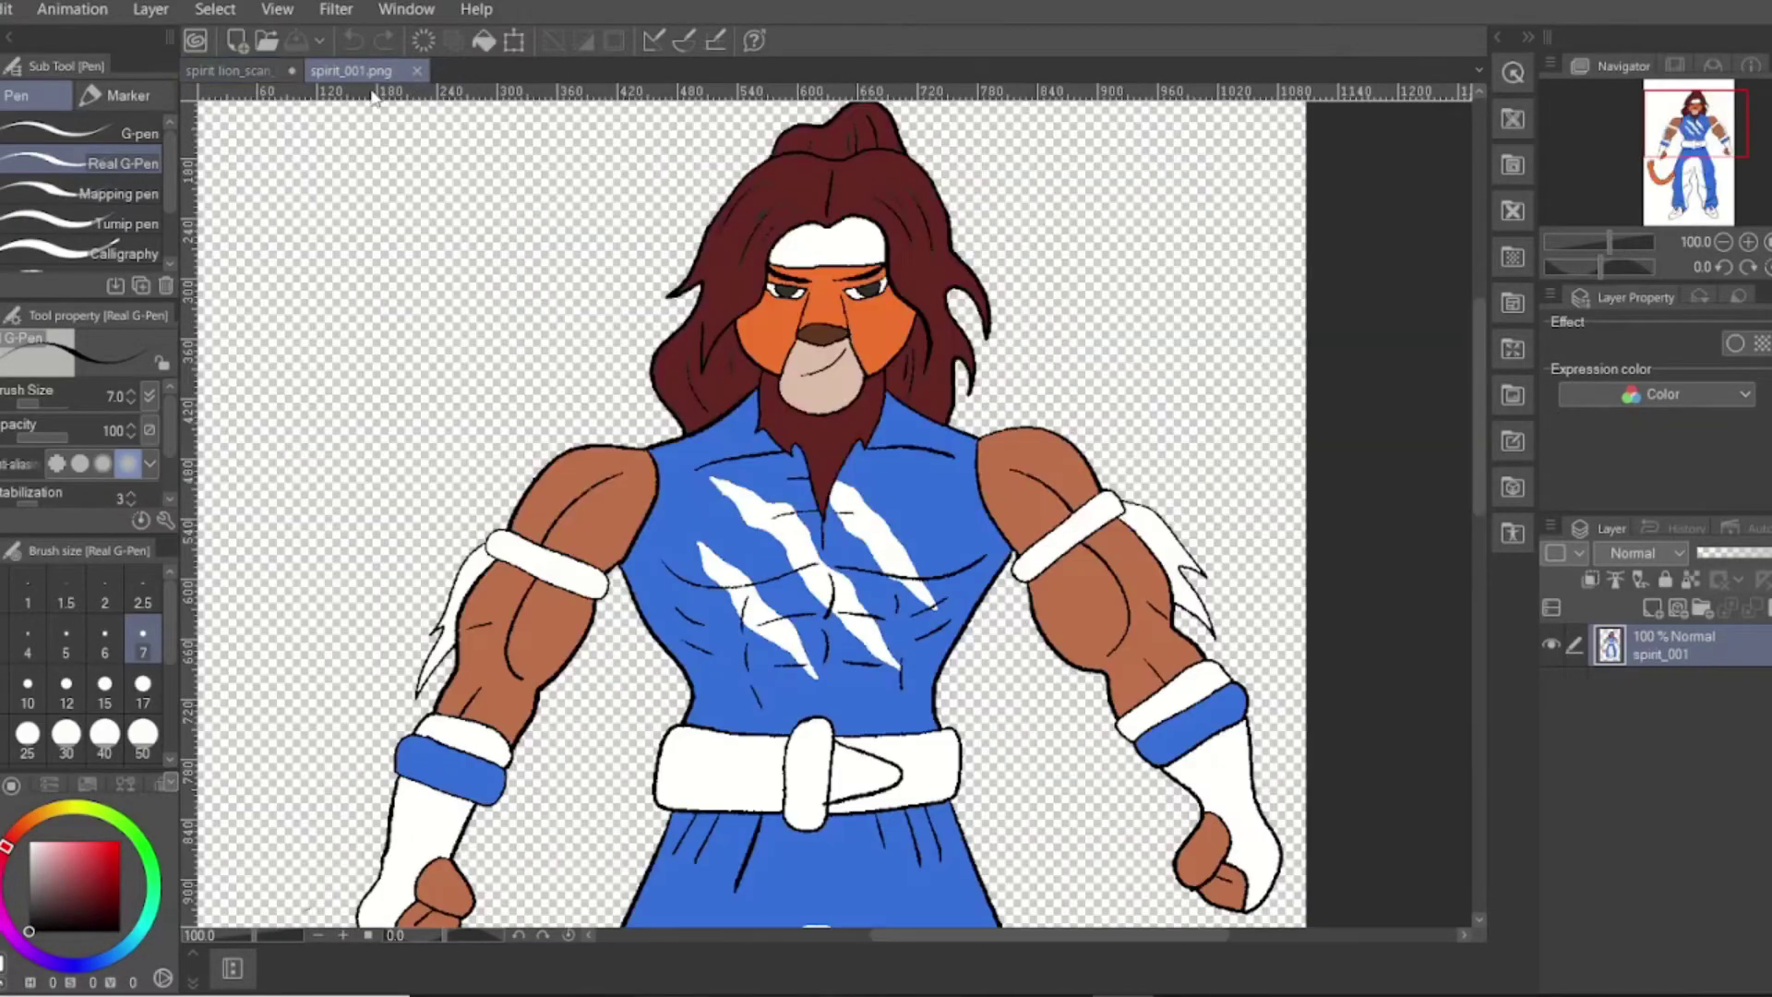
{"action": "left_click", "coordinate": [233, 66]}
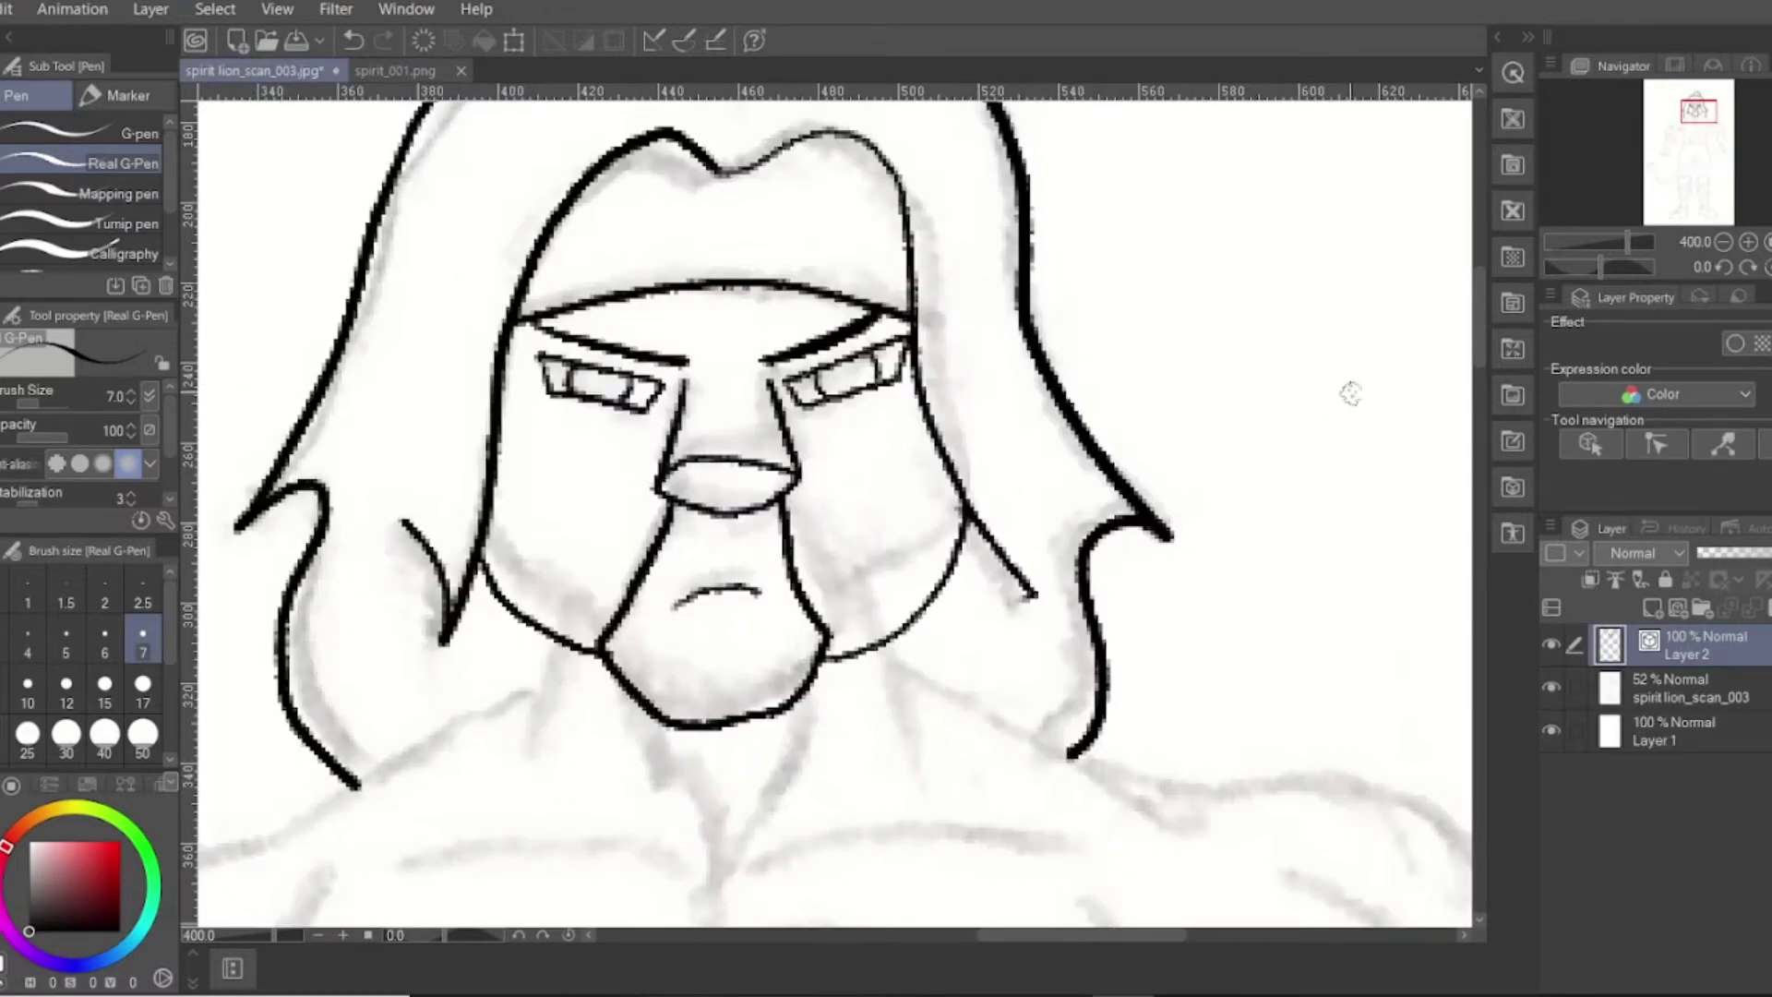
{"action": "scroll", "coordinate": [1475, 309], "scroll_direction": "down", "scroll_amount": 3}
{"action": "left_click", "coordinate": [395, 70]}
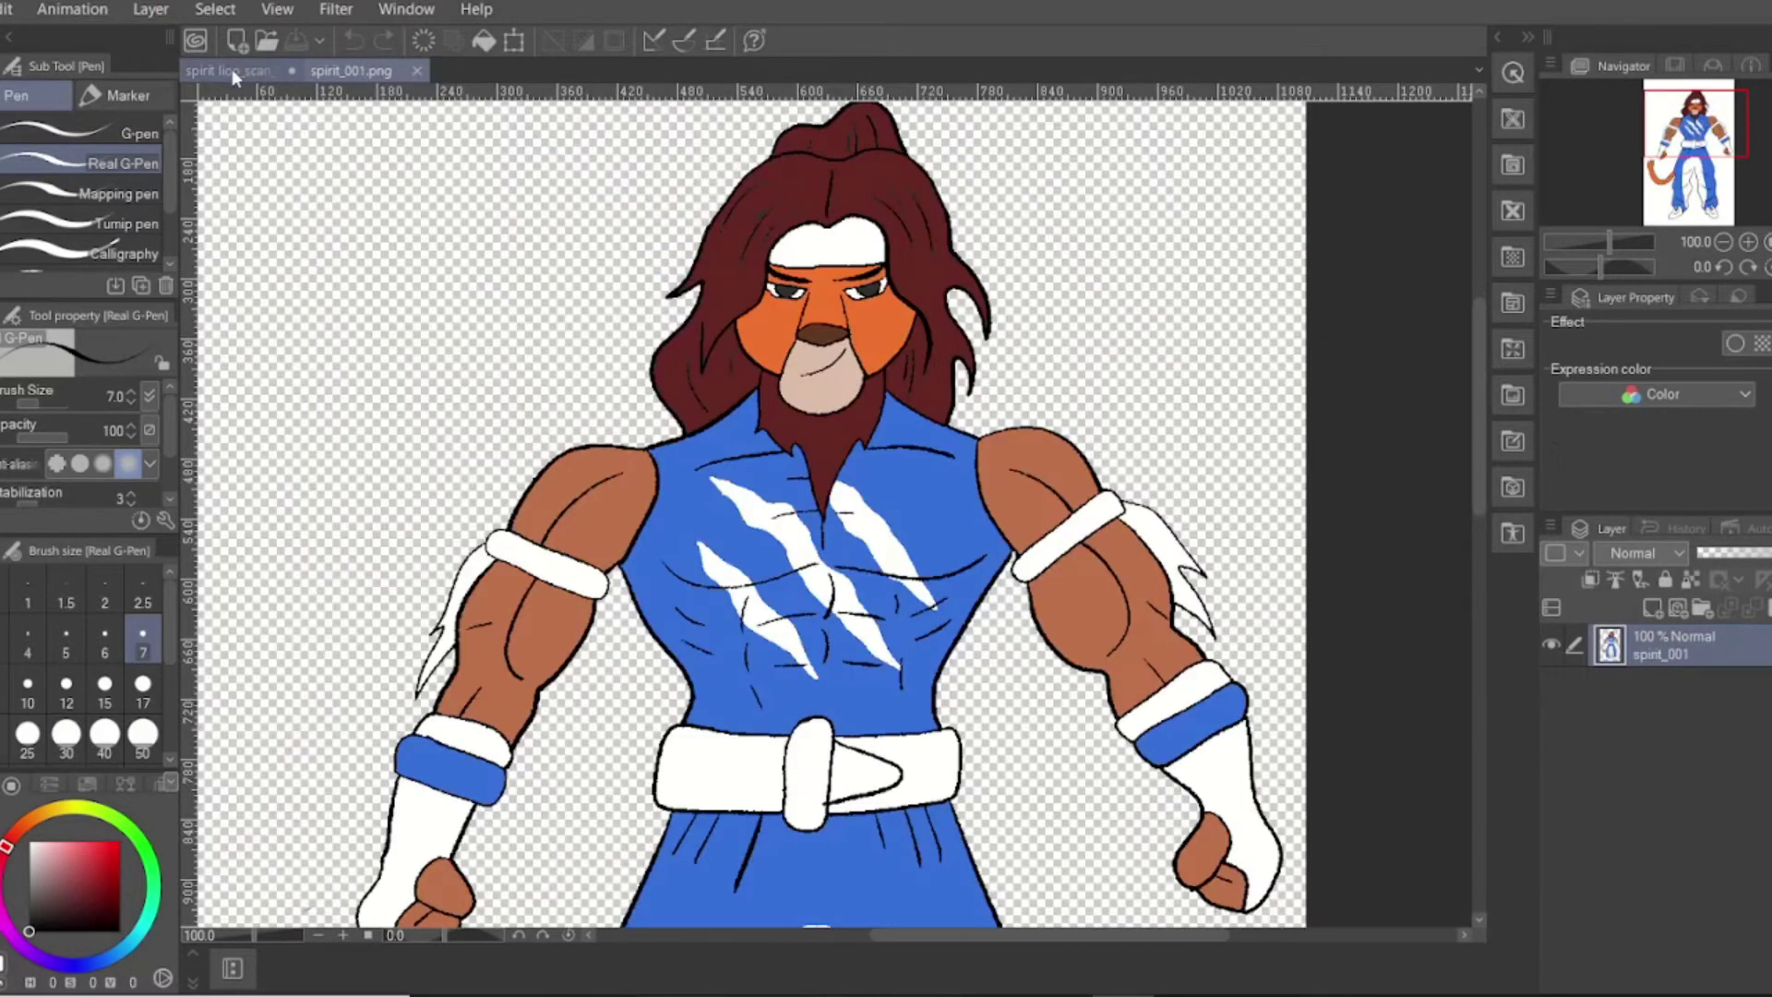
{"action": "left_click", "coordinate": [233, 68]}
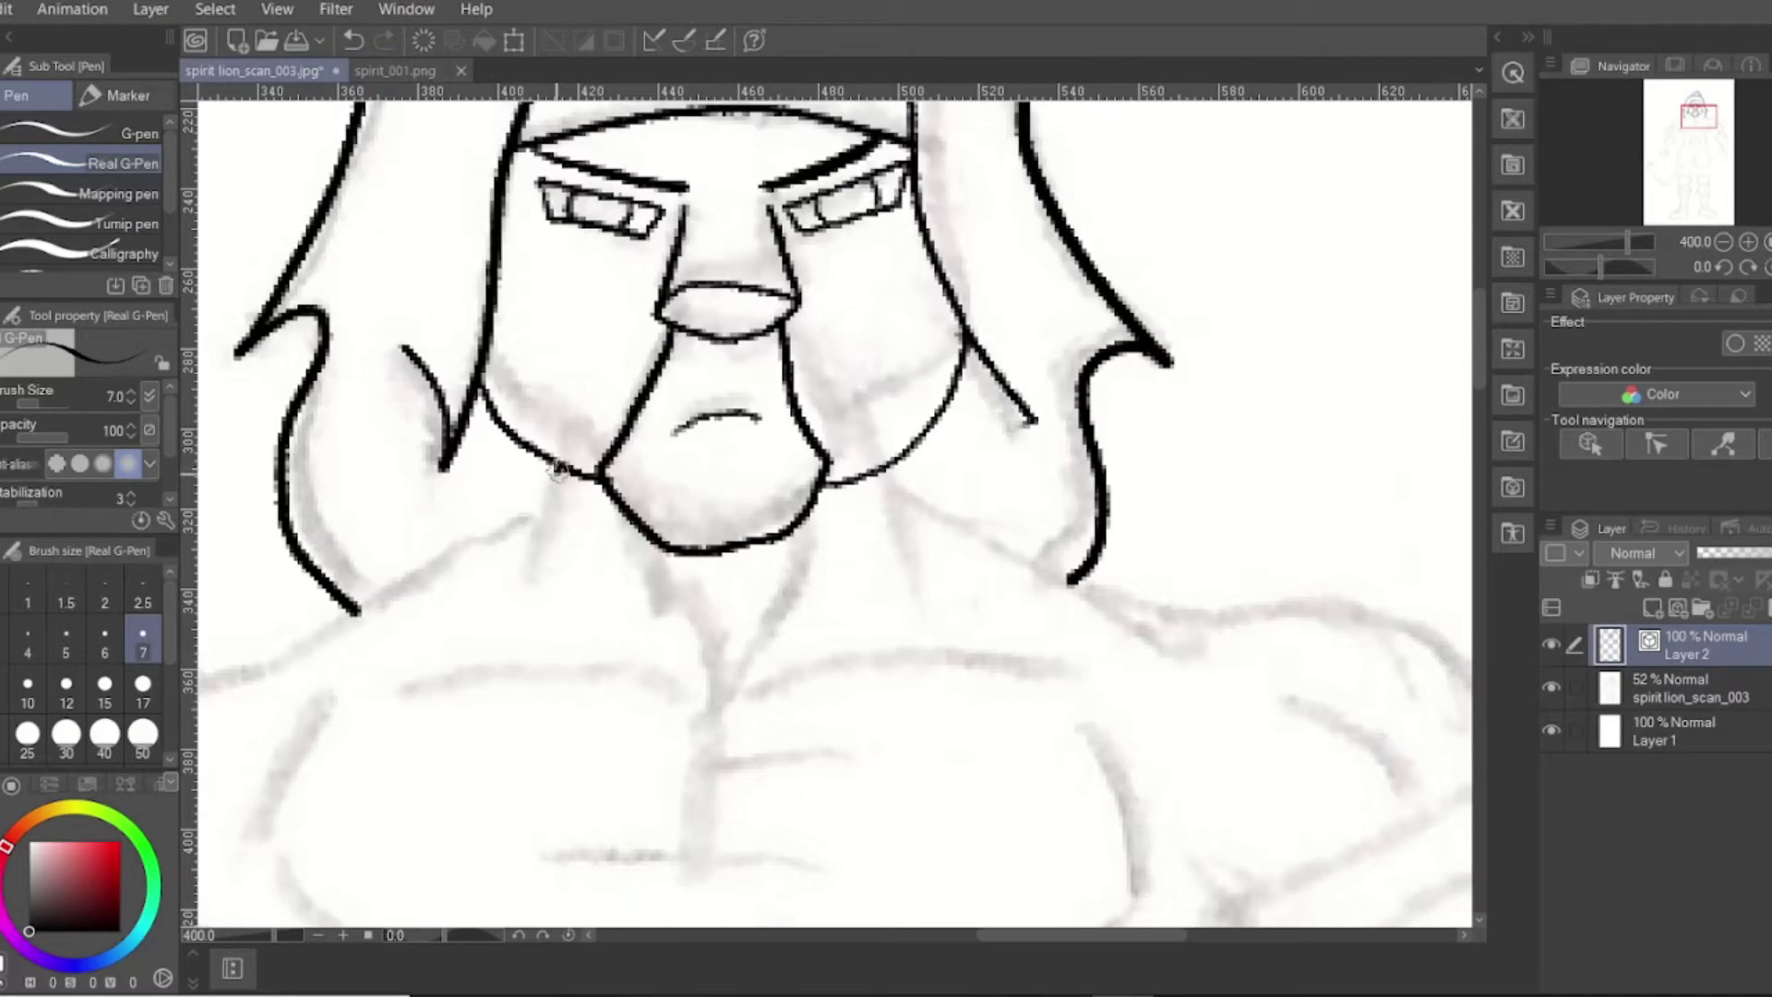
Try a pointed beard with jagged tips, inked from the jaw lines around the chin at brush size 7
{"action": "mouse_move", "coordinate": [557, 471]}
{"action": "left_mouse_down"}
{"action": "mouse_move", "coordinate": [561, 563]}
{"action": "mouse_move", "coordinate": [610, 616]}
{"action": "mouse_move", "coordinate": [616, 580]}
{"action": "left_mouse_up"}
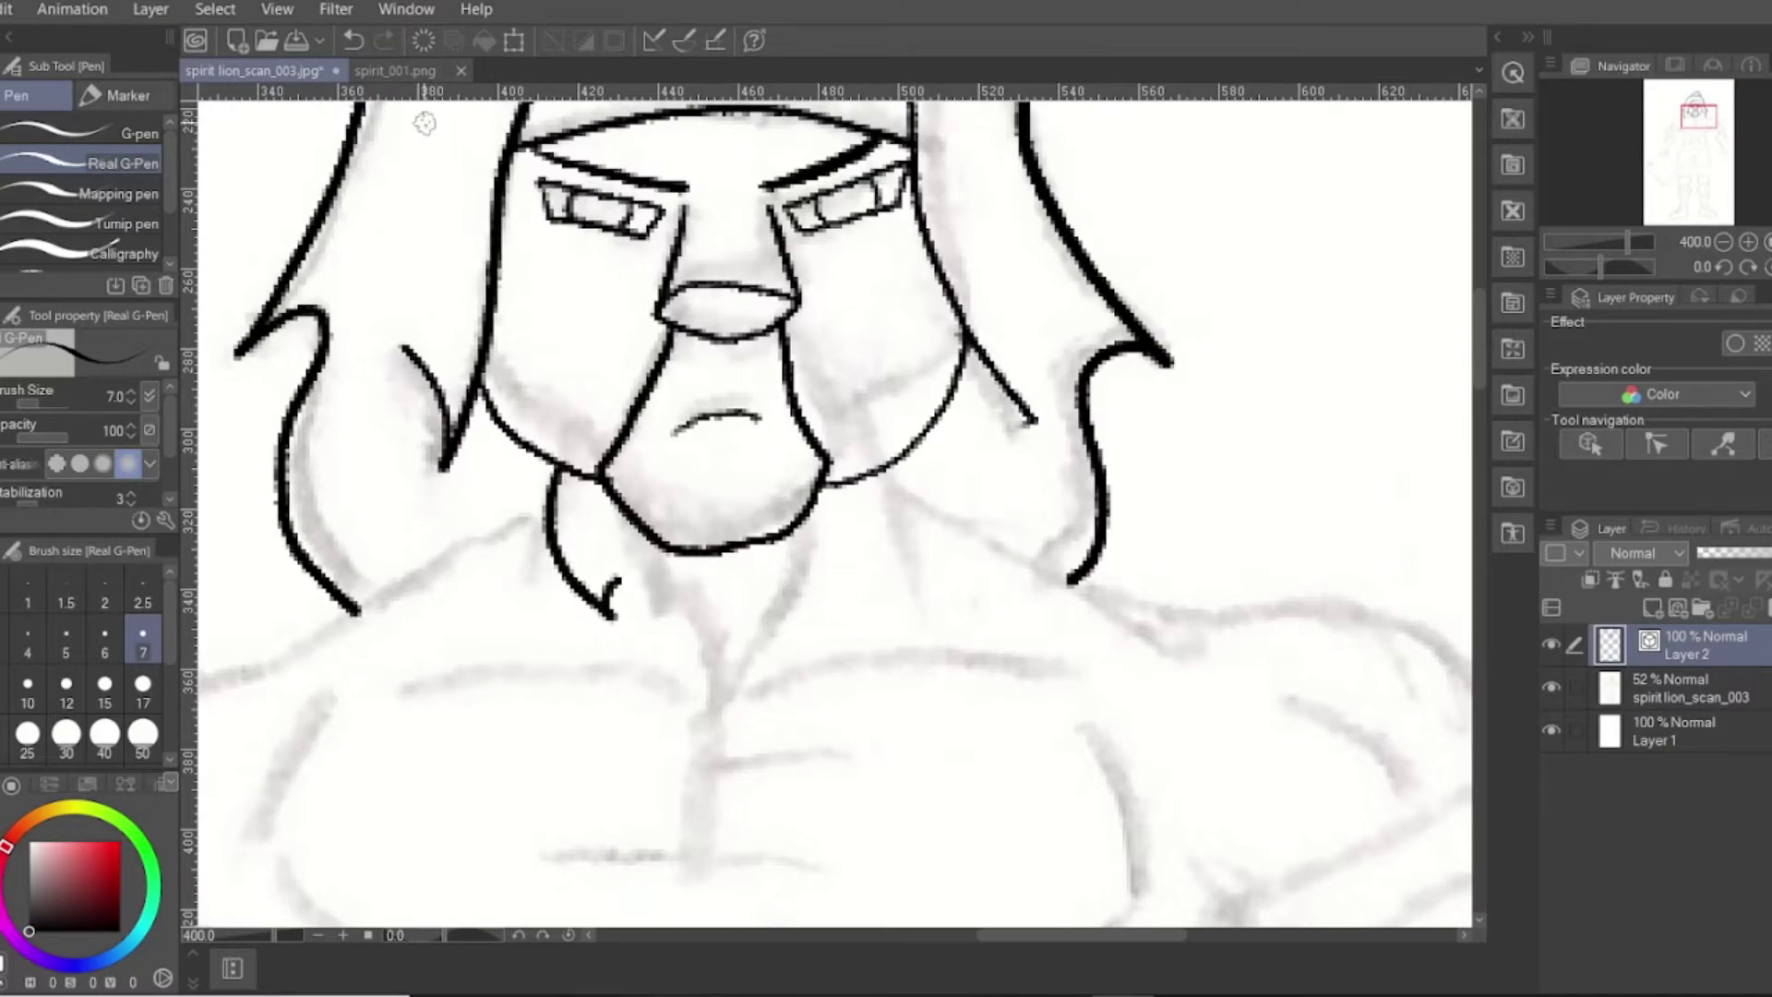
{"action": "left_click", "coordinate": [384, 66]}
{"action": "left_click", "coordinate": [262, 64]}
{"action": "mouse_move", "coordinate": [614, 579]}
{"action": "left_mouse_down"}
{"action": "mouse_move", "coordinate": [678, 681]}
{"action": "mouse_move", "coordinate": [690, 631]}
{"action": "mouse_move", "coordinate": [715, 654]}
{"action": "mouse_move", "coordinate": [703, 748]}
{"action": "mouse_move", "coordinate": [800, 595]}
{"action": "mouse_move", "coordinate": [812, 646]}
{"action": "mouse_move", "coordinate": [828, 623]}
{"action": "mouse_move", "coordinate": [851, 575]}
{"action": "mouse_move", "coordinate": [828, 487]}
{"action": "left_mouse_up"}
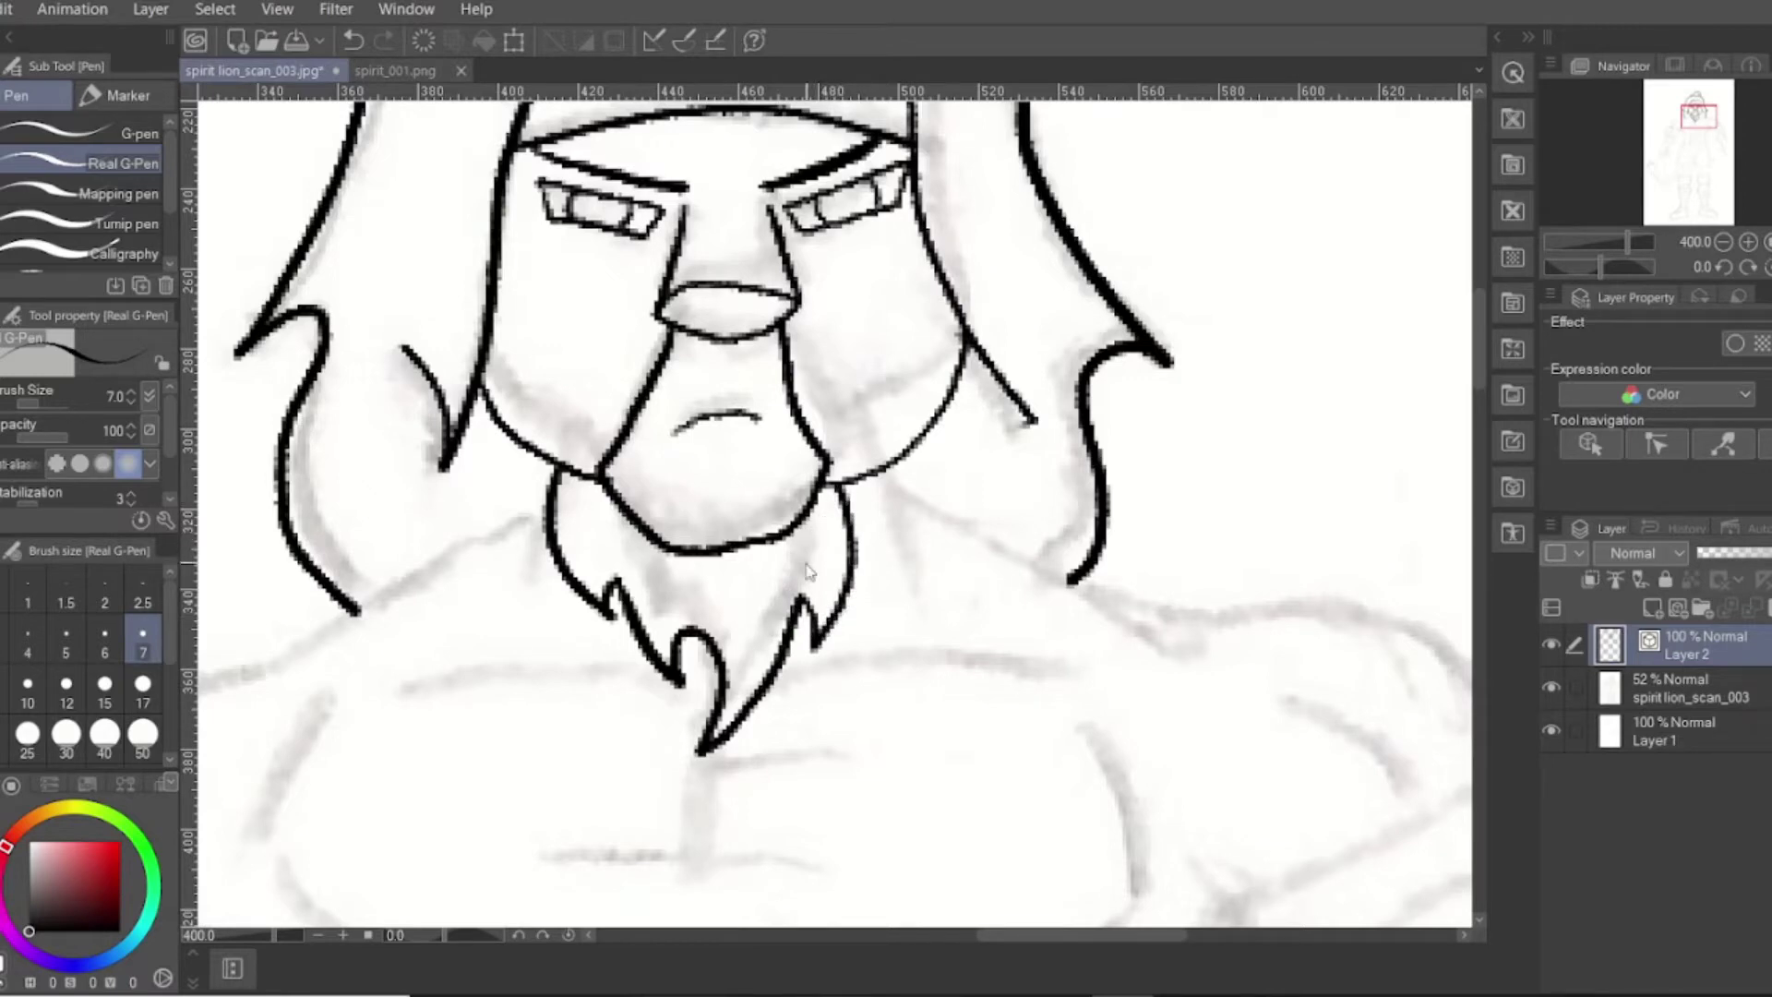
{"action": "scroll", "coordinate": [808, 572], "scroll_direction": "down", "scroll_amount": 7}
{"action": "scroll", "coordinate": [811, 556], "scroll_direction": "up", "scroll_amount": 4}
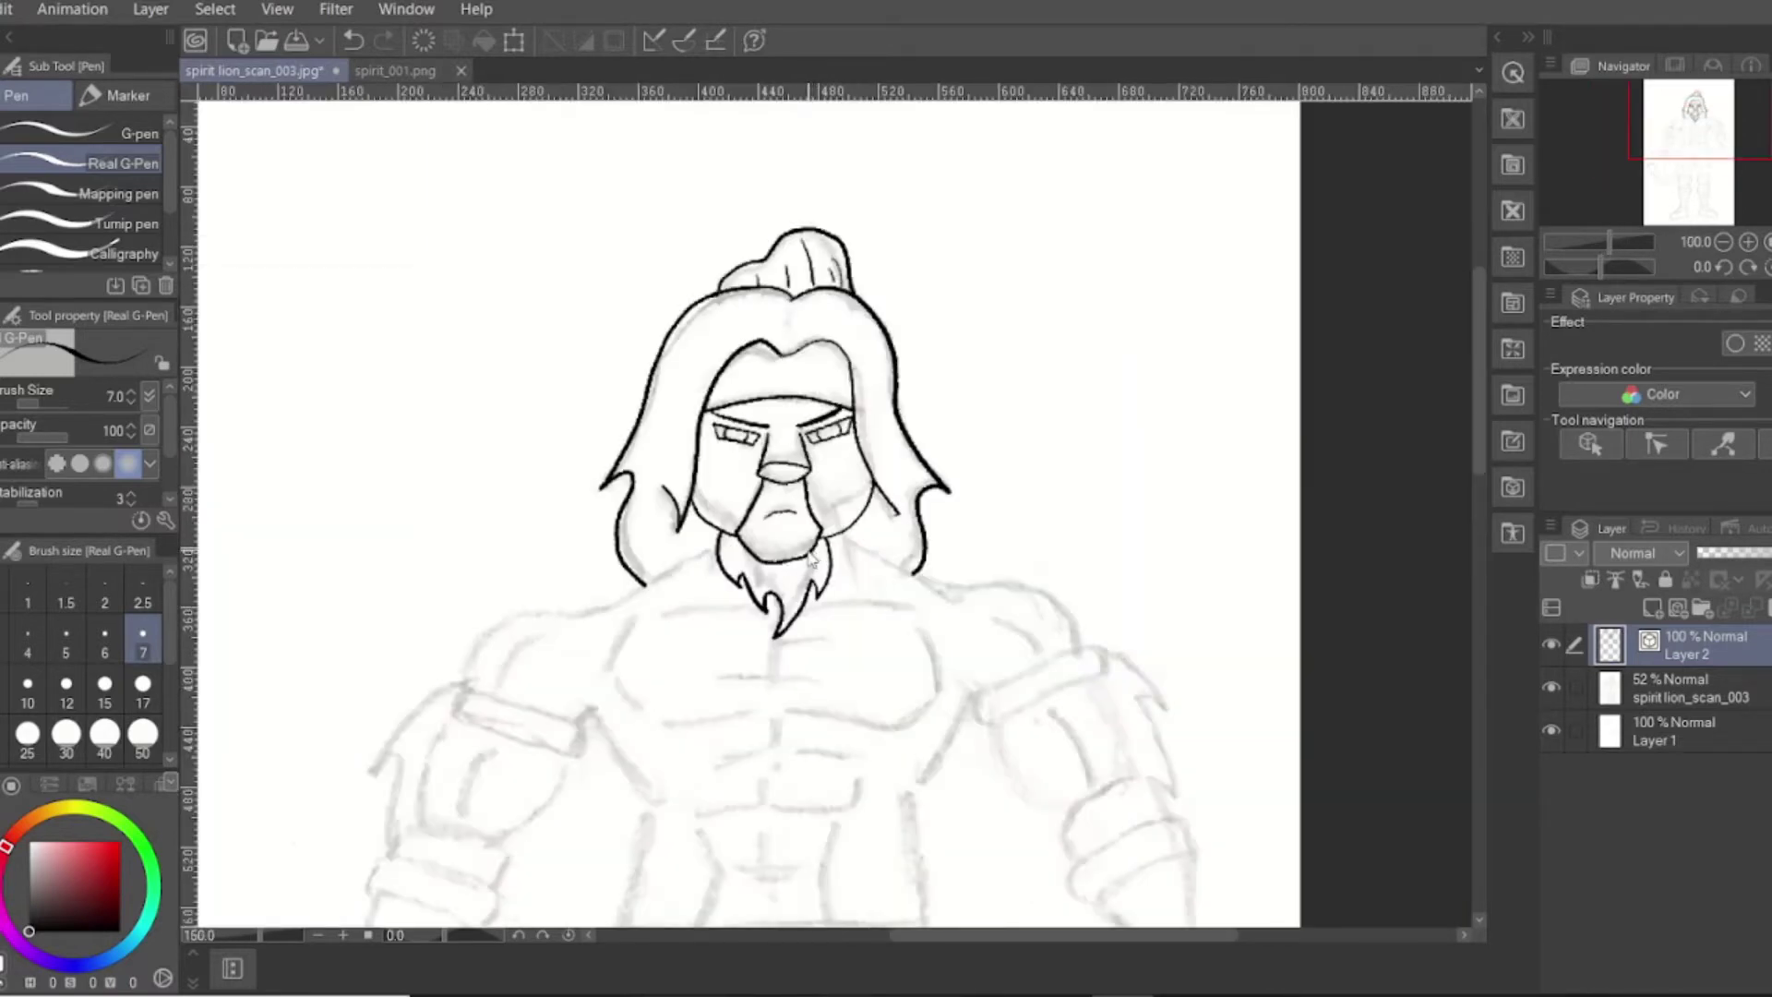
{"action": "scroll", "coordinate": [811, 557], "scroll_direction": "up", "scroll_amount": 3}
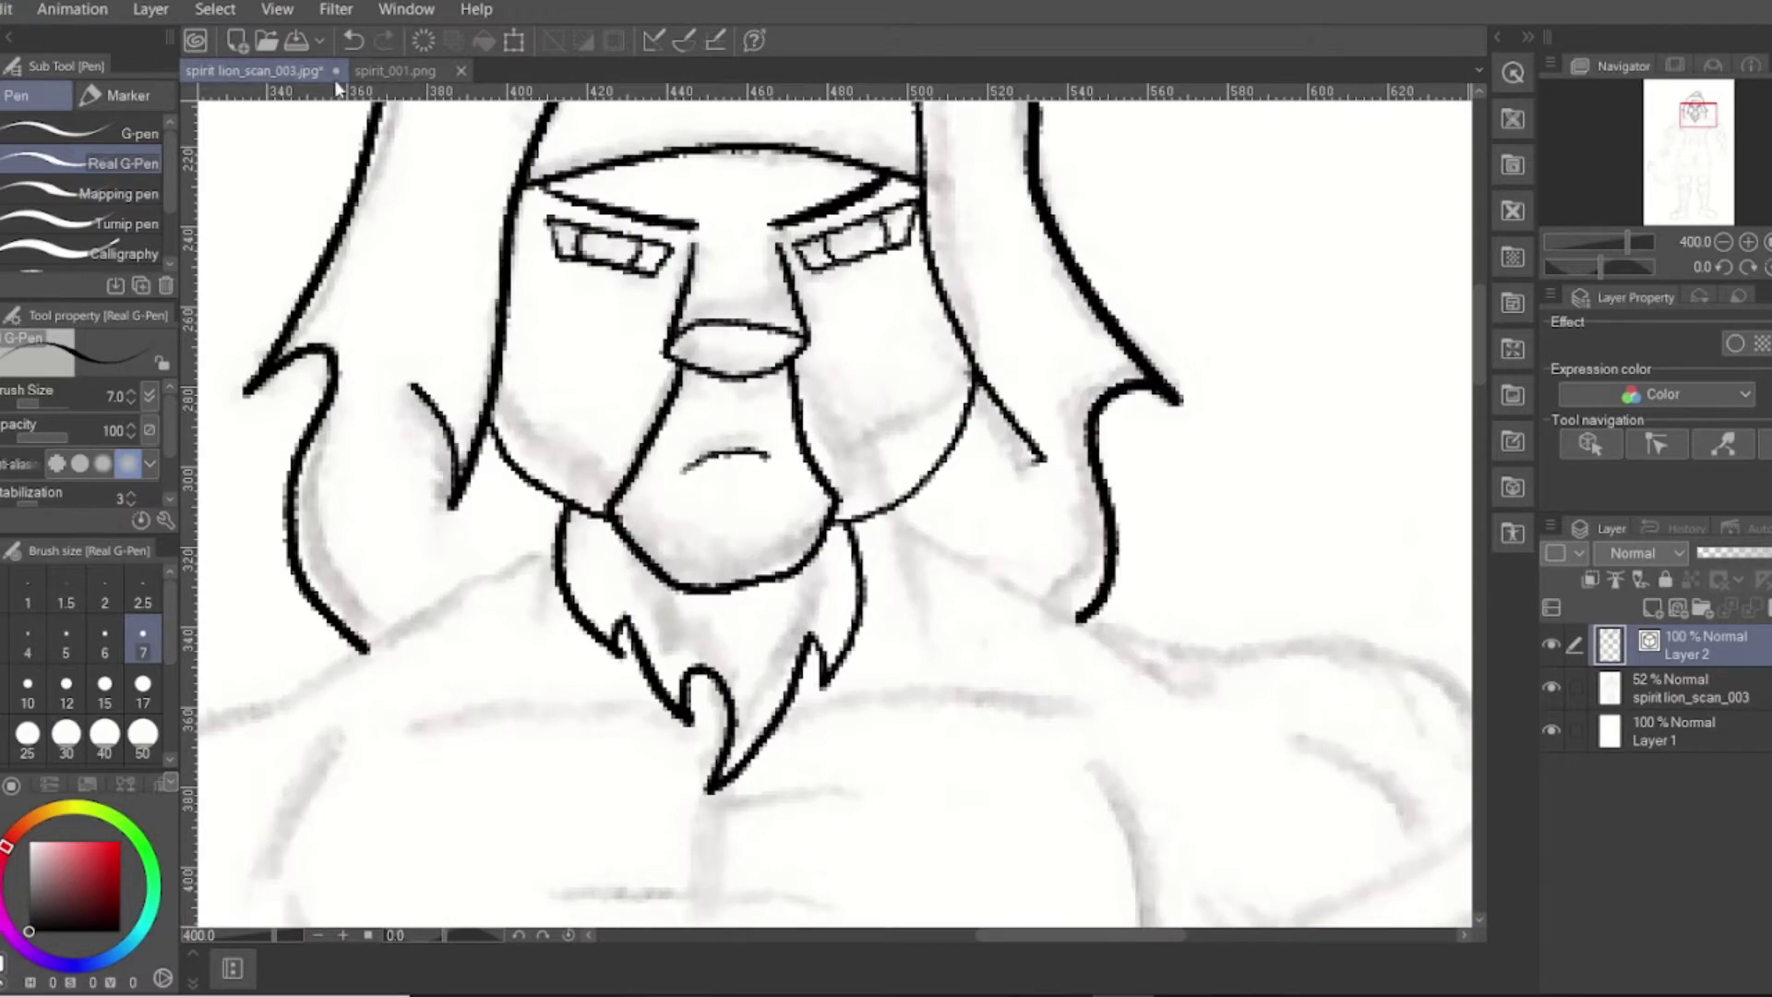
Check the beard against spirit_001.png and erase the inked beard and both jaw curves with the Hard eraser
{"action": "left_click", "coordinate": [373, 65]}
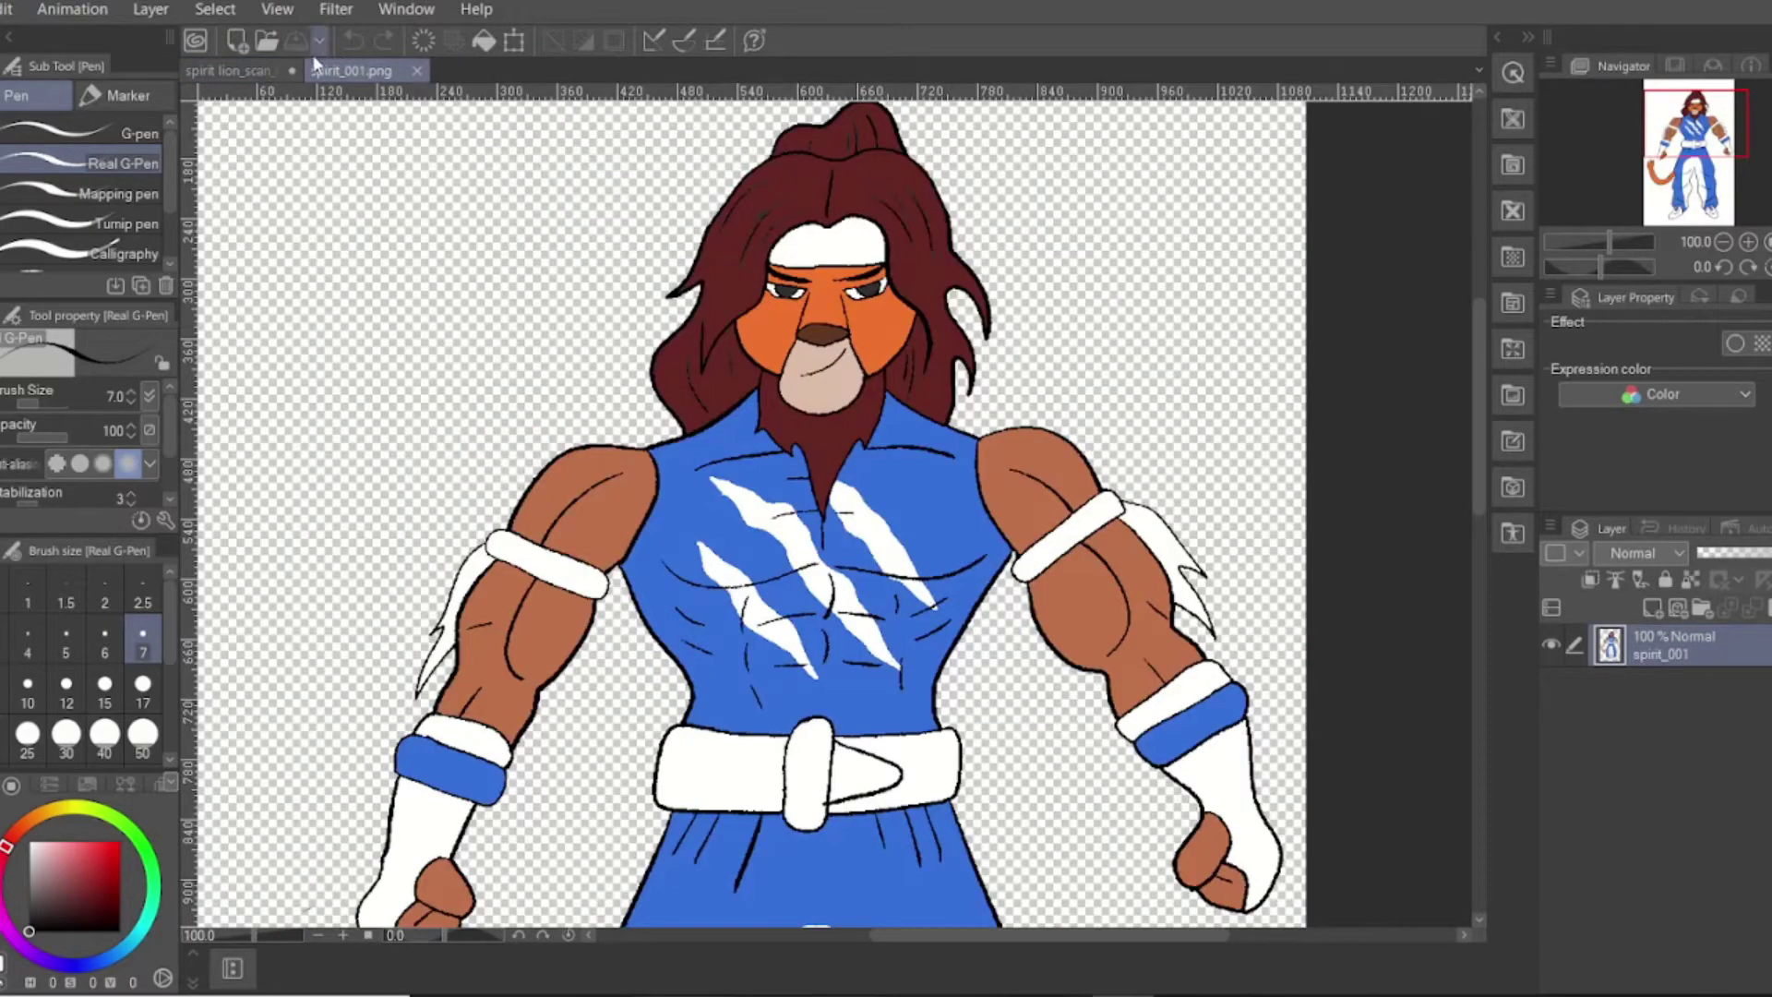
{"action": "left_click", "coordinate": [245, 70]}
{"action": "key", "text": "e"}
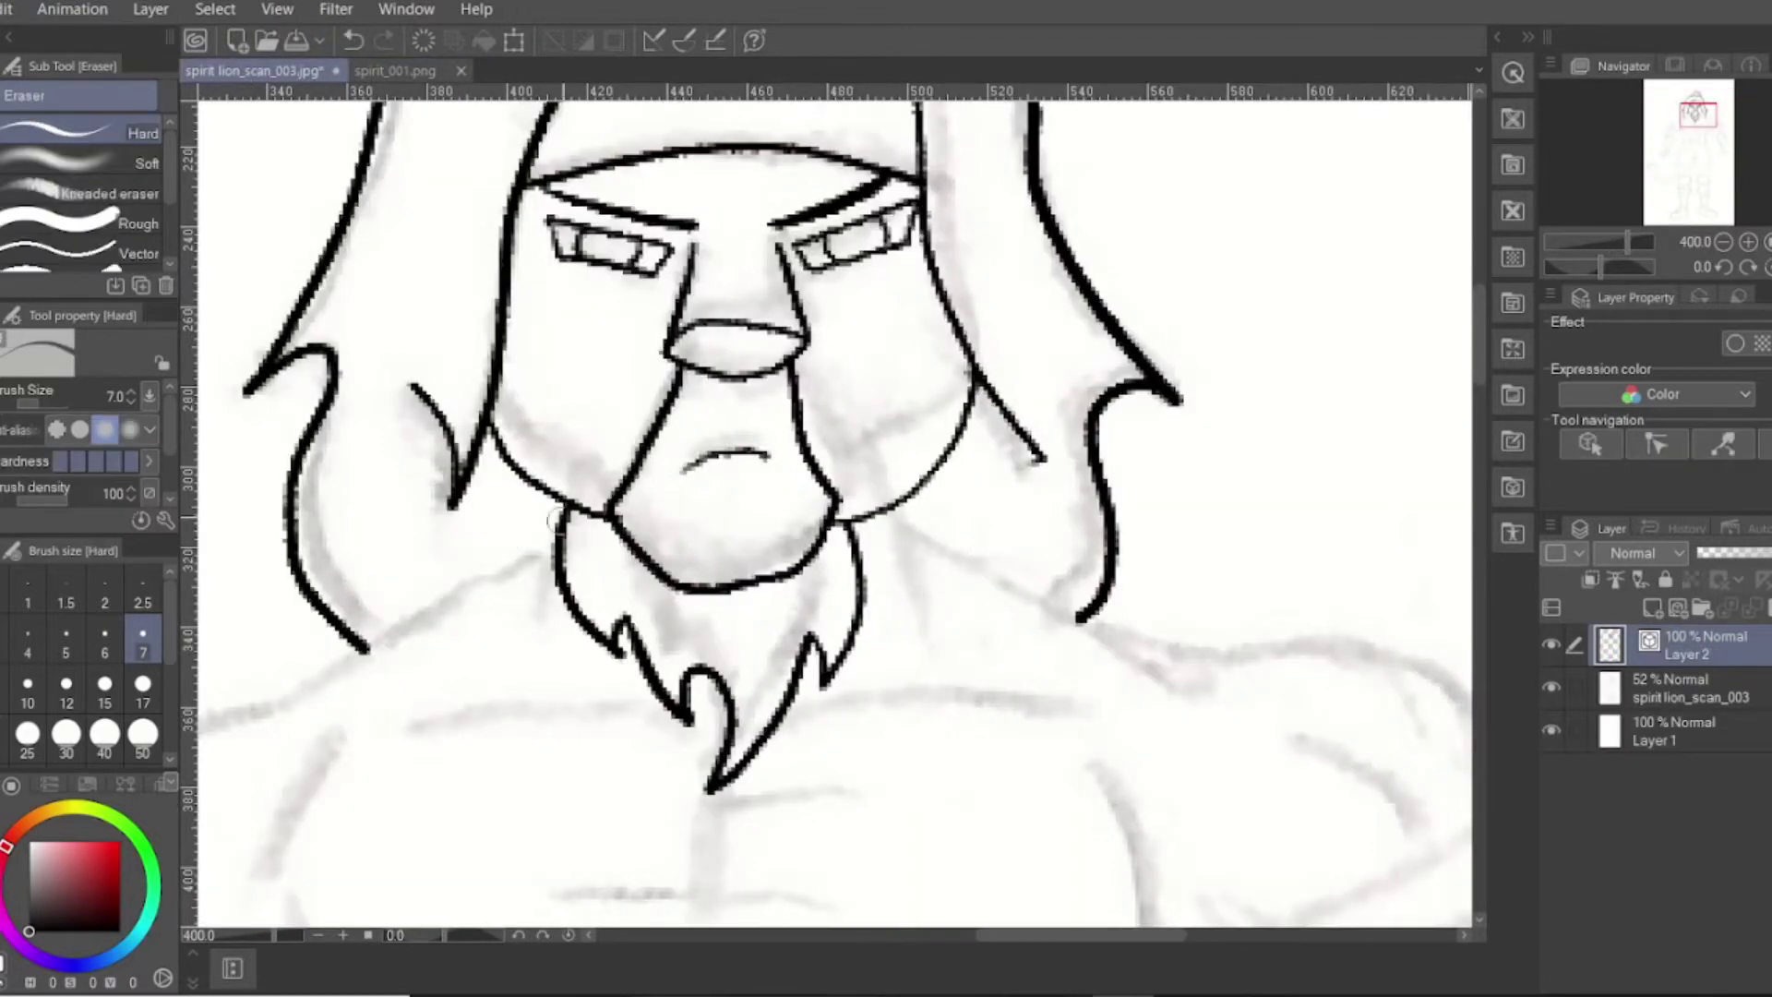
{"action": "mouse_move", "coordinate": [582, 475]}
{"action": "left_mouse_down"}
{"action": "mouse_move", "coordinate": [571, 567]}
{"action": "mouse_move", "coordinate": [589, 484]}
{"action": "mouse_move", "coordinate": [597, 529]}
{"action": "mouse_move", "coordinate": [559, 469]}
{"action": "mouse_move", "coordinate": [527, 474]}
{"action": "mouse_move", "coordinate": [552, 495]}
{"action": "mouse_move", "coordinate": [510, 495]}
{"action": "mouse_move", "coordinate": [507, 415]}
{"action": "left_mouse_up"}
{"action": "mouse_move", "coordinate": [565, 596]}
{"action": "left_mouse_down"}
{"action": "mouse_move", "coordinate": [633, 664]}
{"action": "mouse_move", "coordinate": [630, 610]}
{"action": "mouse_move", "coordinate": [673, 746]}
{"action": "mouse_move", "coordinate": [671, 688]}
{"action": "mouse_move", "coordinate": [696, 644]}
{"action": "mouse_move", "coordinate": [724, 707]}
{"action": "mouse_move", "coordinate": [724, 774]}
{"action": "mouse_move", "coordinate": [739, 745]}
{"action": "mouse_move", "coordinate": [714, 768]}
{"action": "mouse_move", "coordinate": [715, 816]}
{"action": "mouse_move", "coordinate": [803, 672]}
{"action": "mouse_move", "coordinate": [786, 663]}
{"action": "mouse_move", "coordinate": [839, 700]}
{"action": "mouse_move", "coordinate": [862, 553]}
{"action": "mouse_move", "coordinate": [842, 517]}
{"action": "mouse_move", "coordinate": [957, 438]}
{"action": "left_mouse_up"}
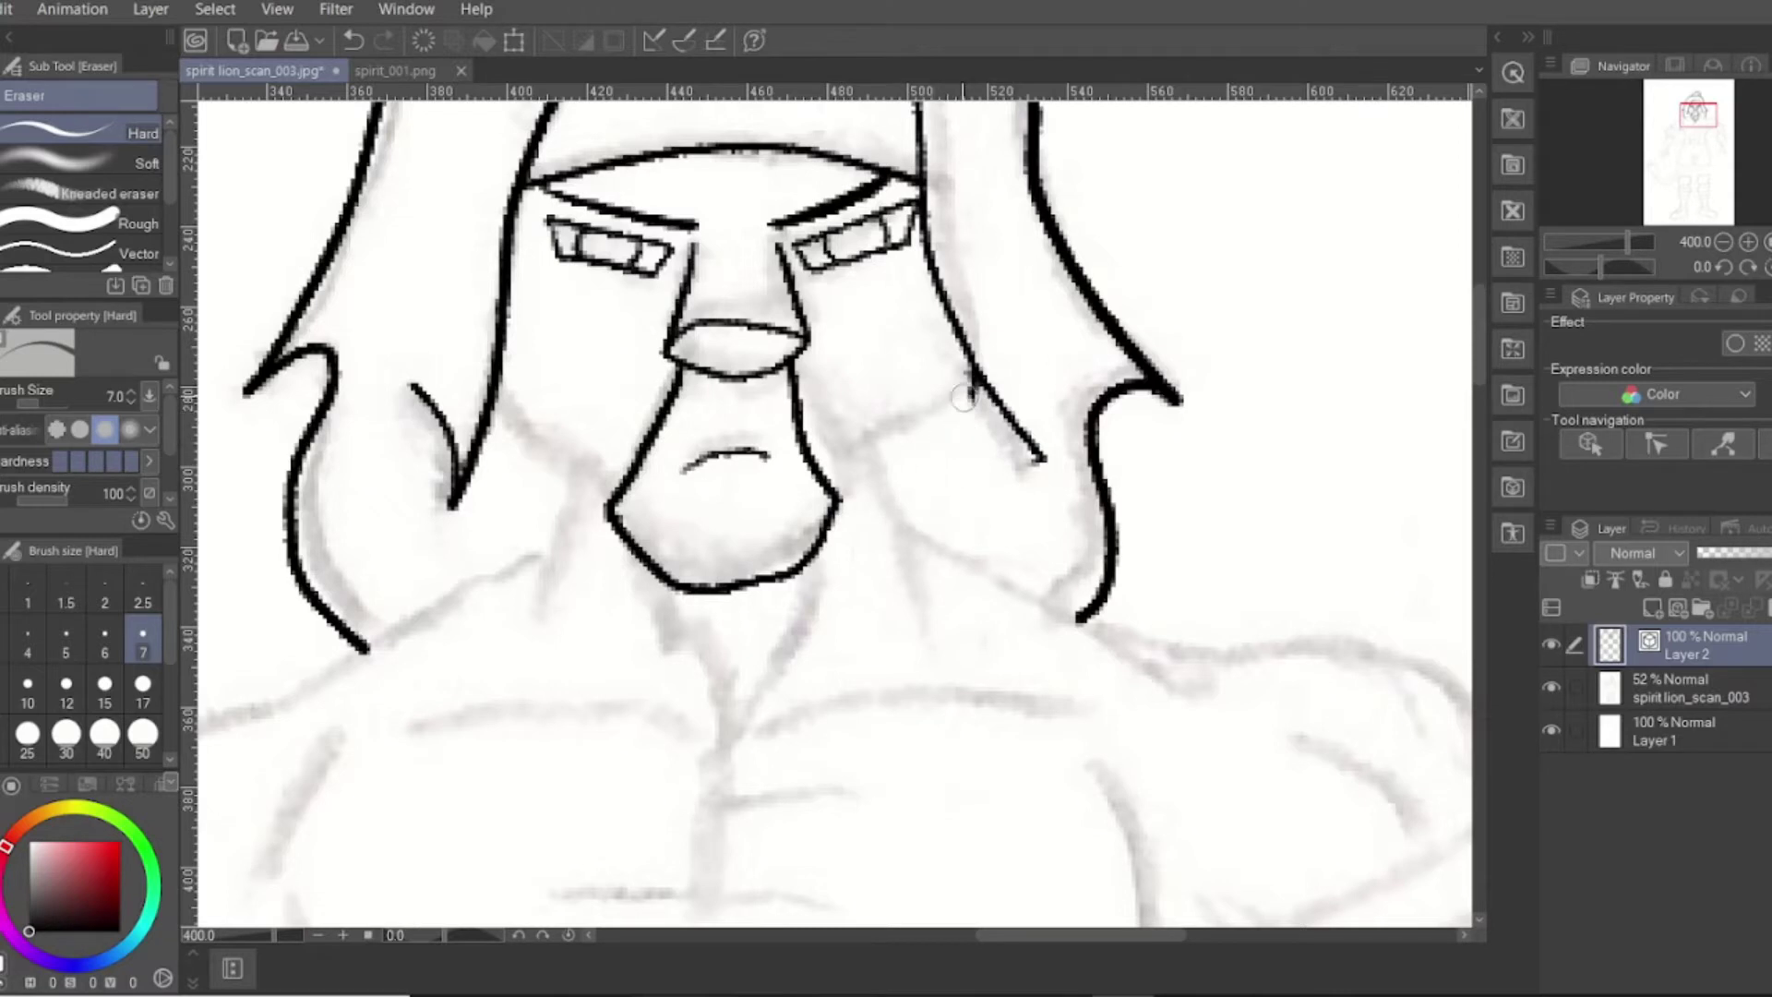
Ink new jaw lines from the hair to the muzzle on both sides of the face at brush size 7
{"action": "key", "text": "p"}
{"action": "left_click_drag", "start_coordinate": [491, 418], "coordinate": [606, 492]}
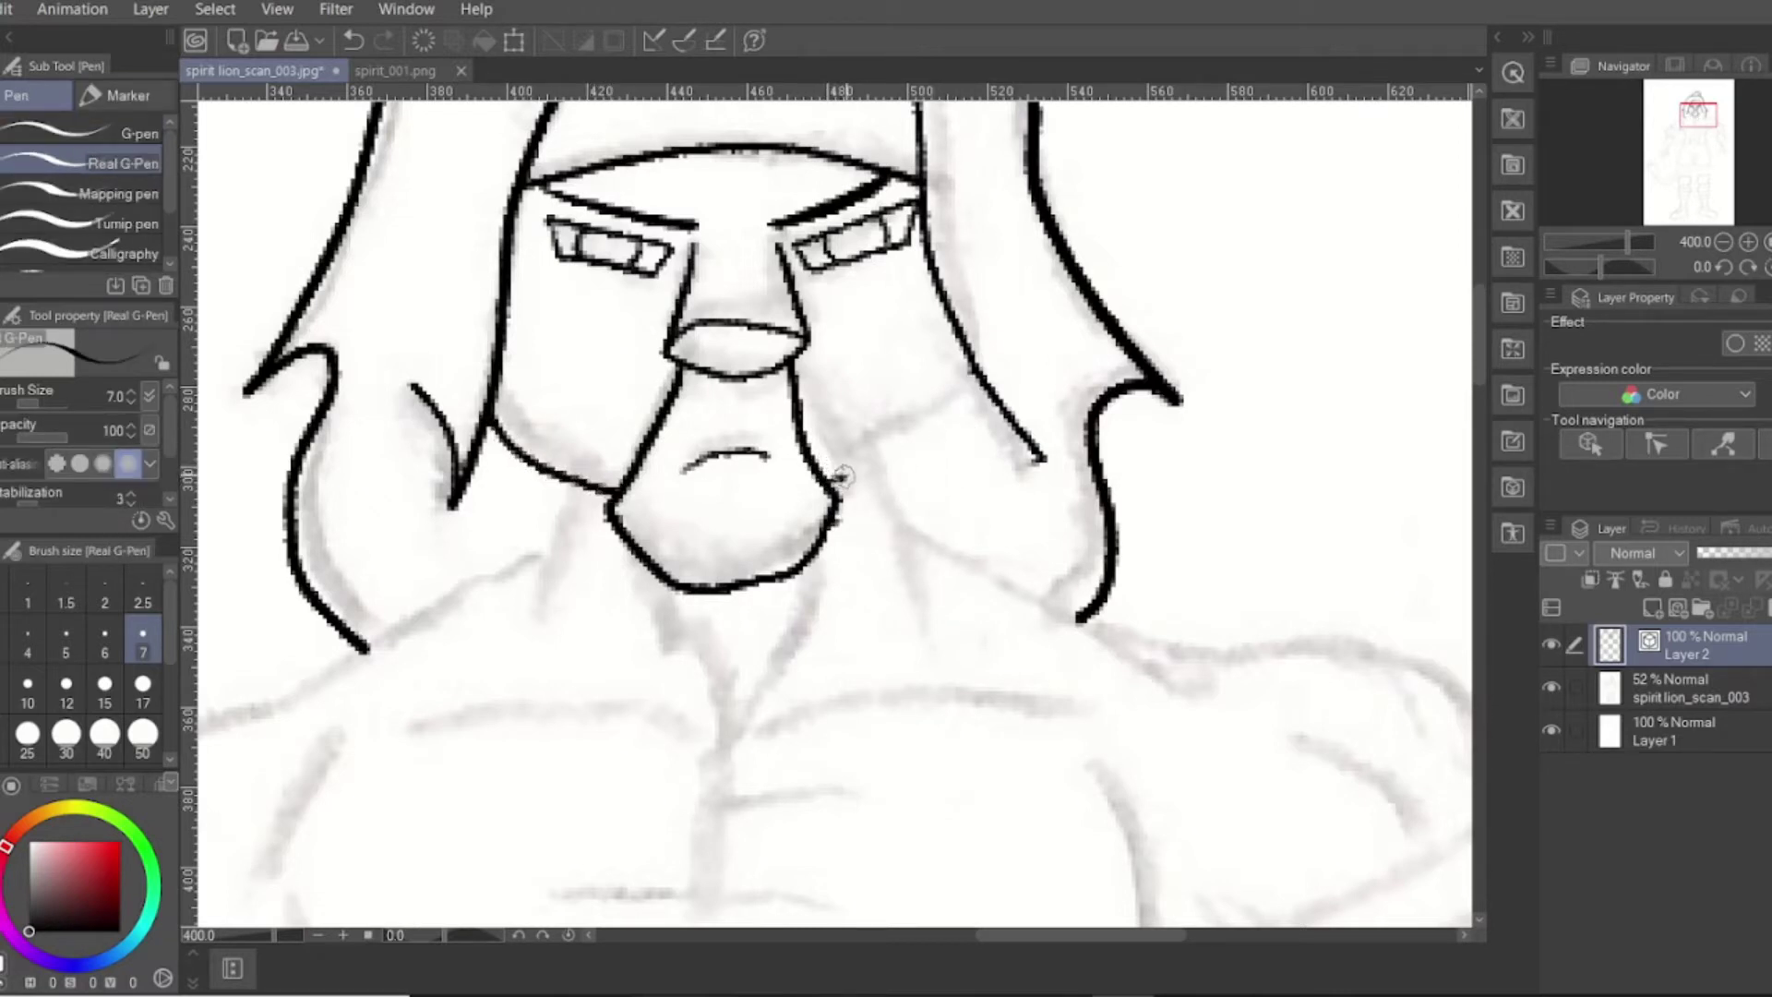
{"action": "left_click_drag", "start_coordinate": [842, 476], "coordinate": [974, 365]}
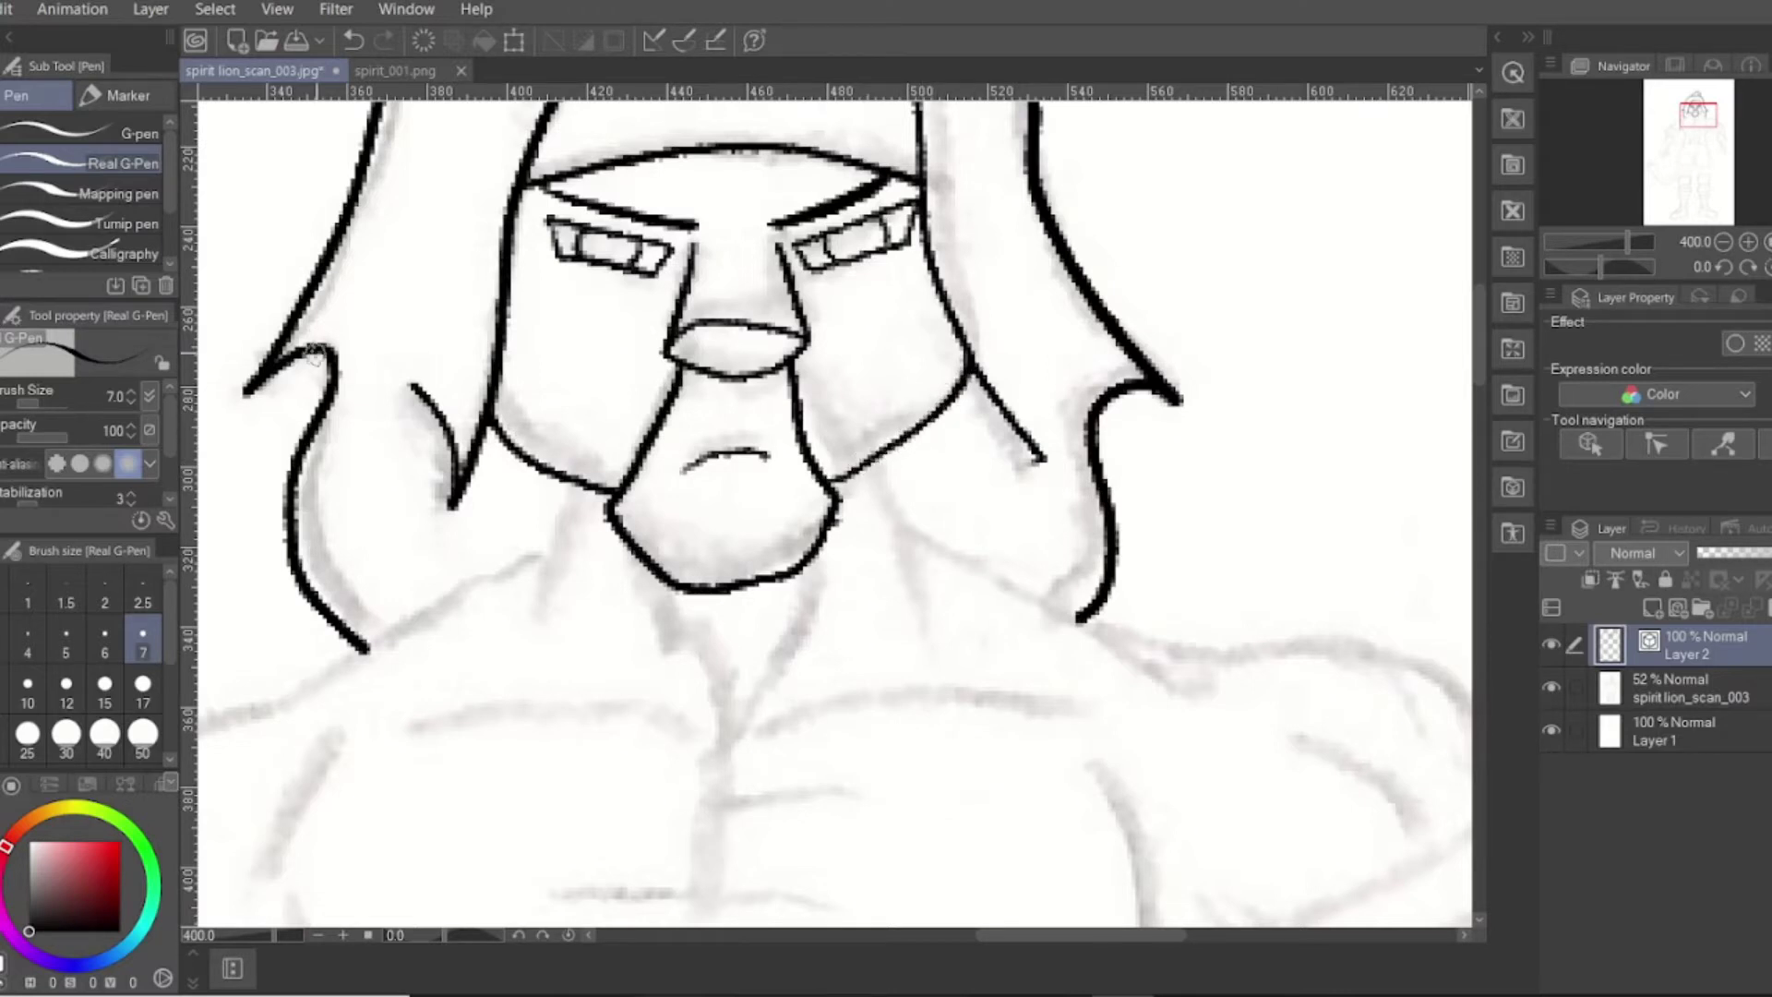
{"action": "left_click", "coordinate": [8, 10]}
{"action": "left_click", "coordinate": [13, 43]}
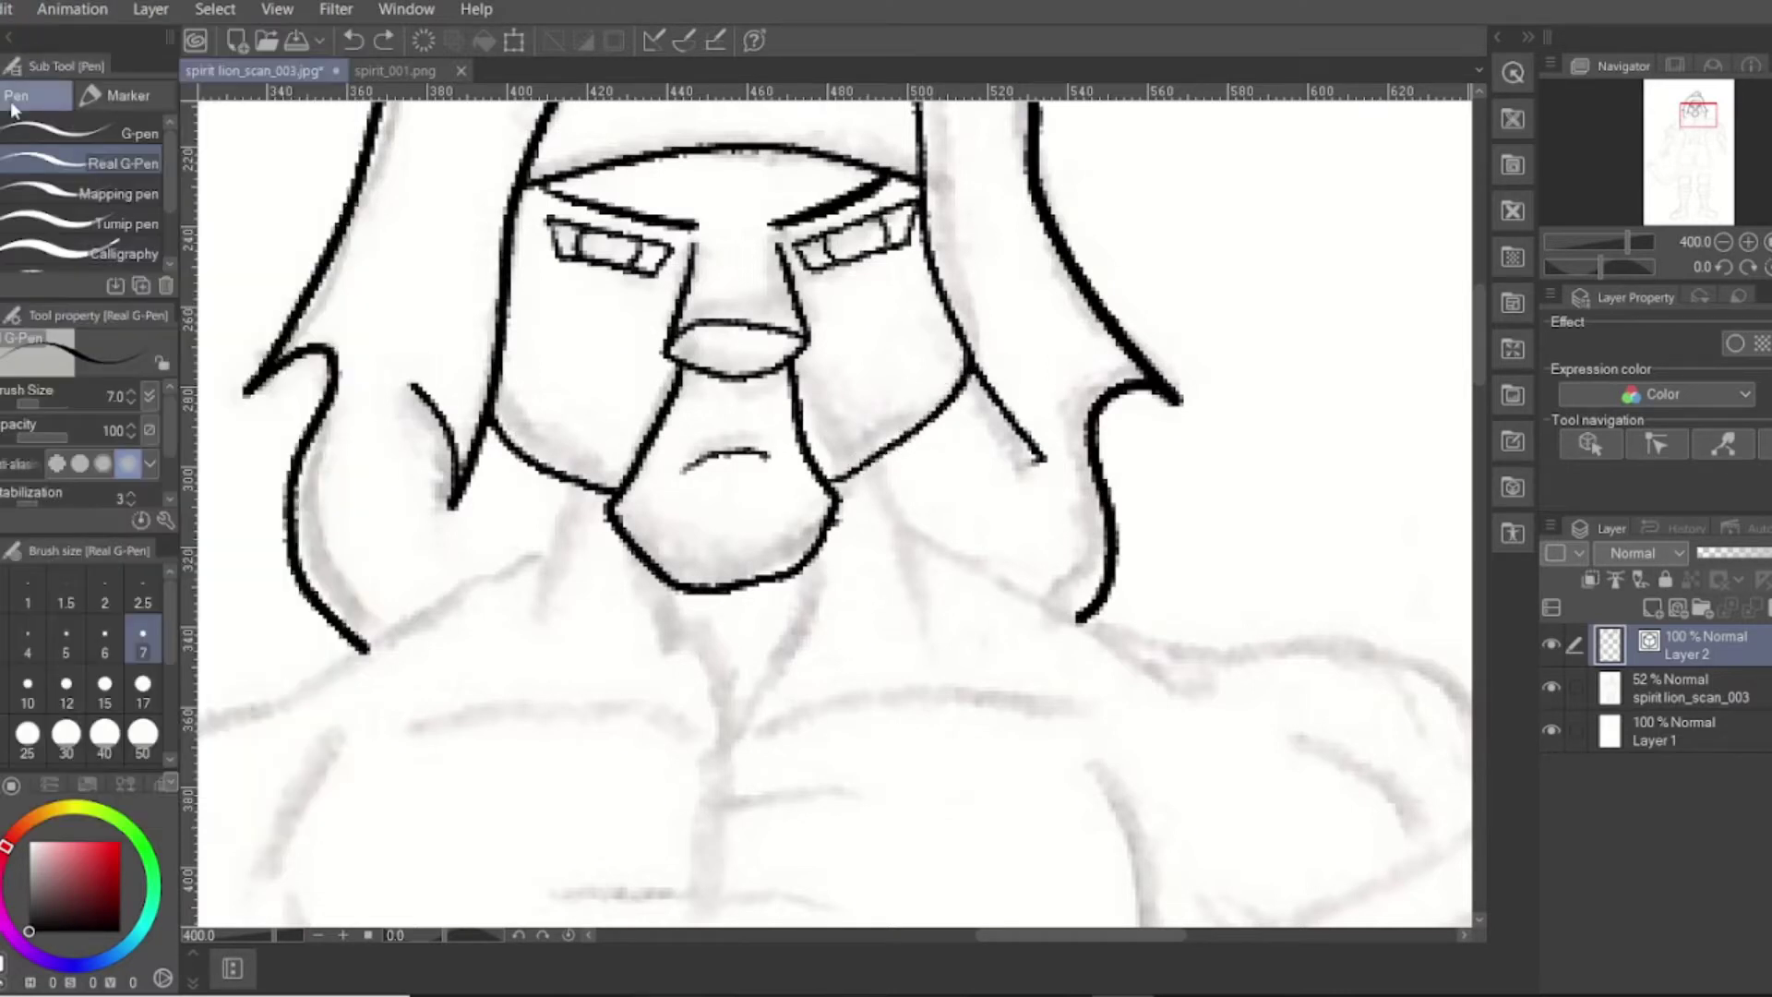
Auto-select the empty area around the hair outline and ink both sides of the neck below the jaw
{"action": "key", "text": "w"}
{"action": "left_click", "coordinate": [292, 253]}
{"action": "key", "text": "p"}
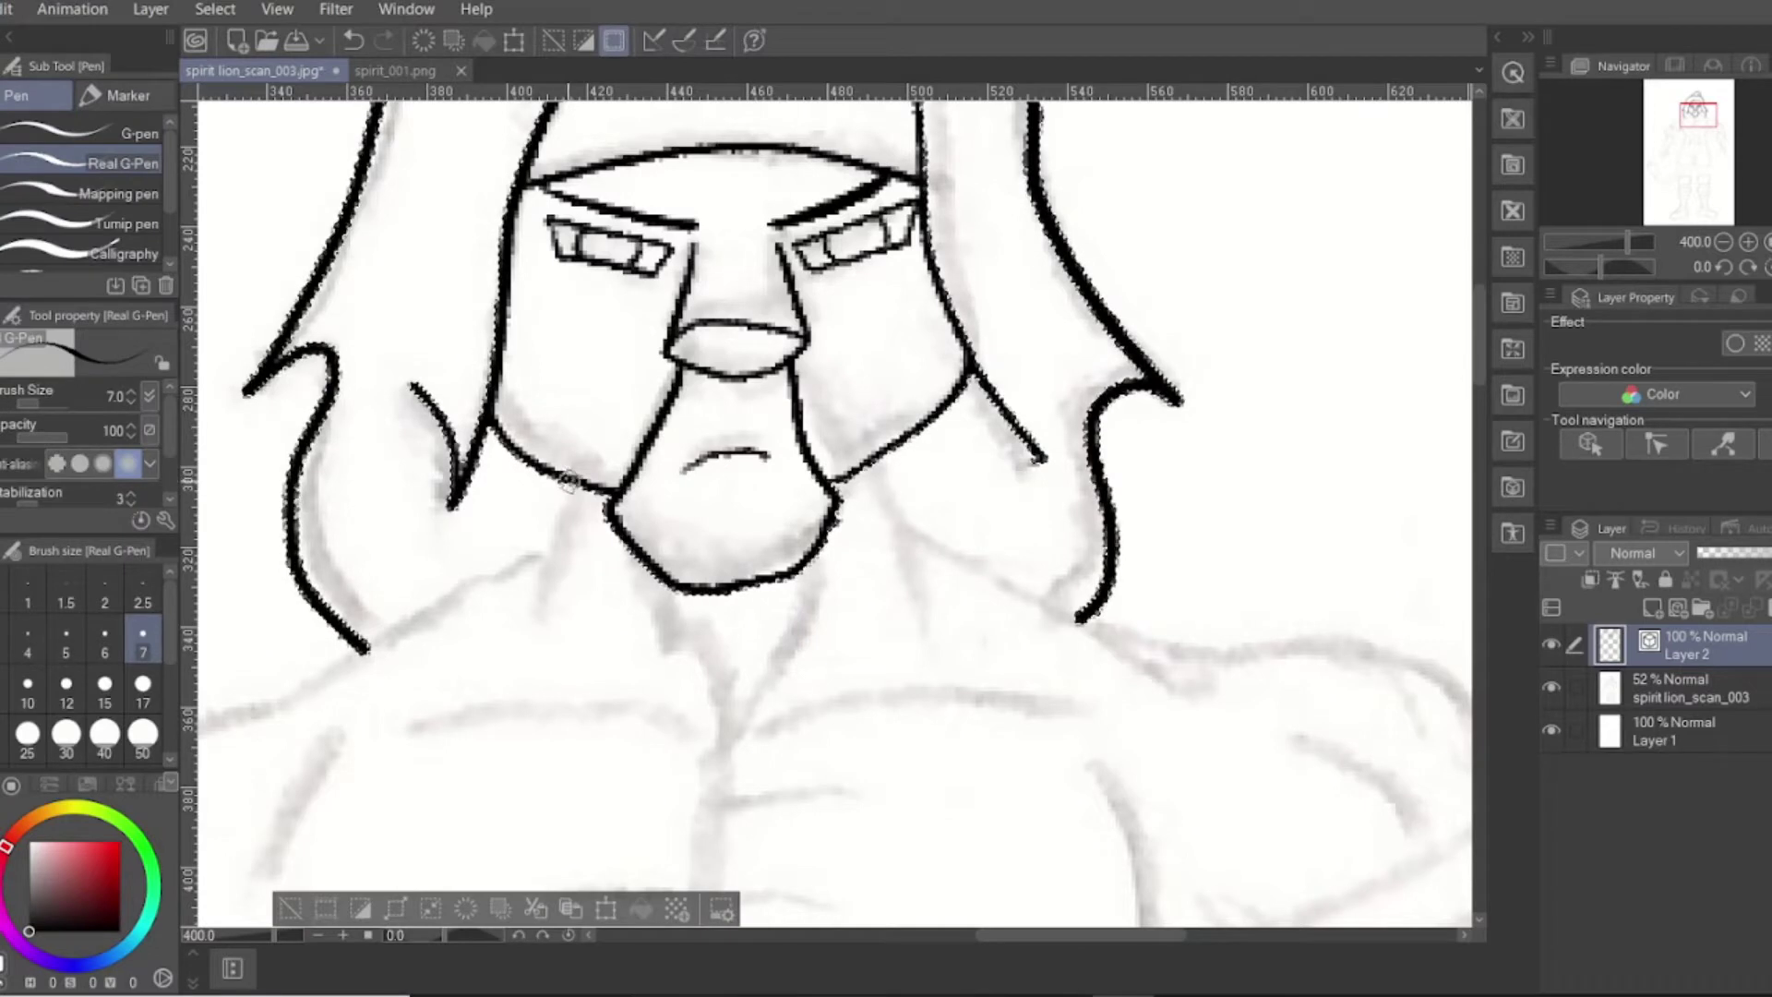
{"action": "left_click_drag", "start_coordinate": [576, 489], "coordinate": [526, 651]}
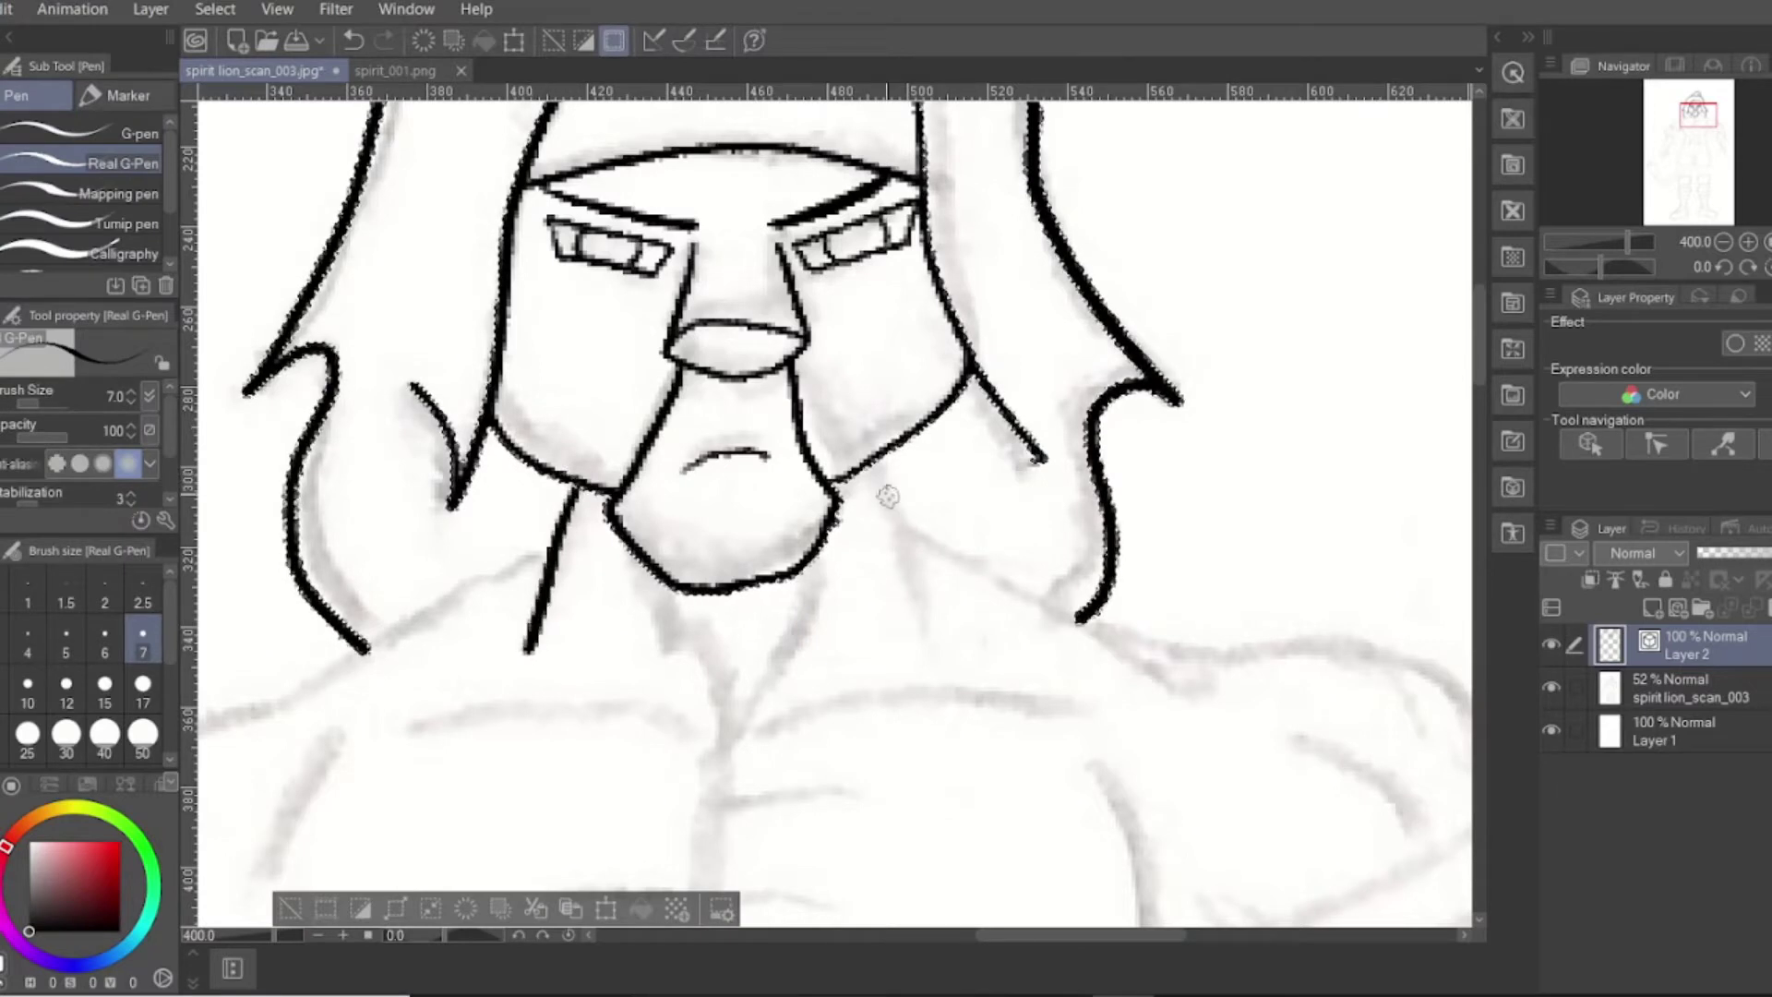
{"action": "left_click_drag", "start_coordinate": [881, 462], "coordinate": [926, 649]}
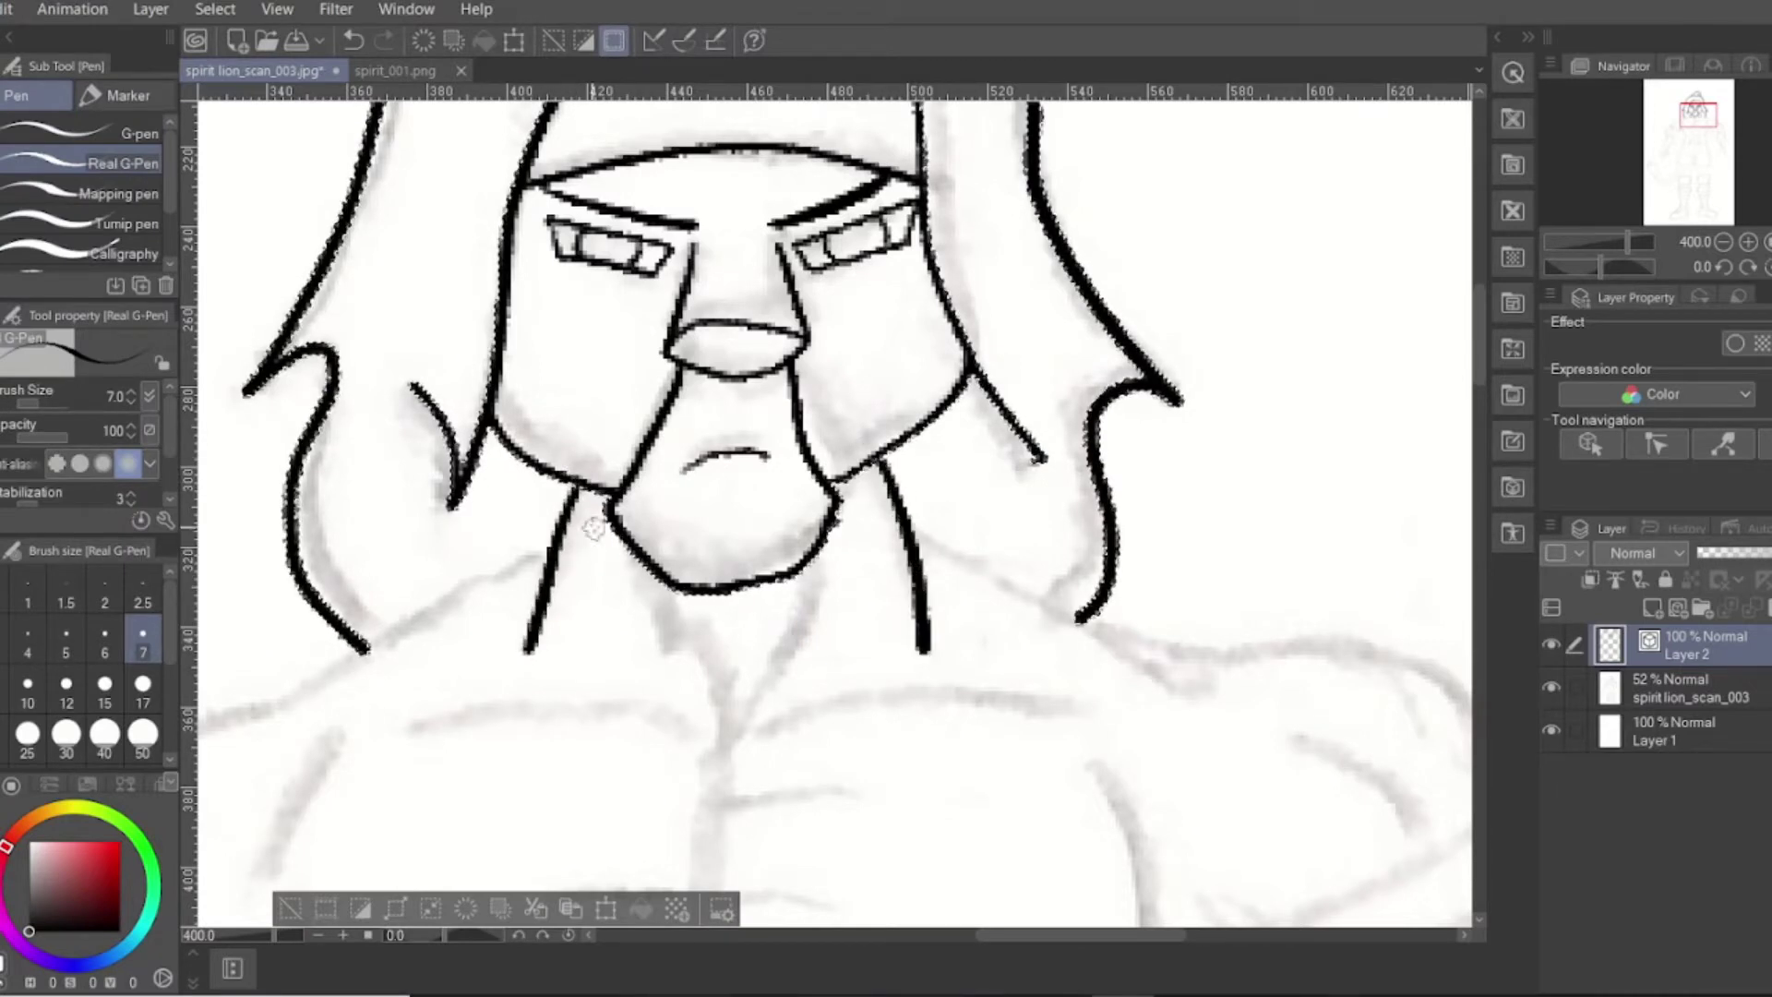
Ink a narrower jagged beard from the muzzle's sides to a point on the upper chest, following spirit_001.png
{"action": "left_click_drag", "start_coordinate": [598, 518], "coordinate": [589, 600]}
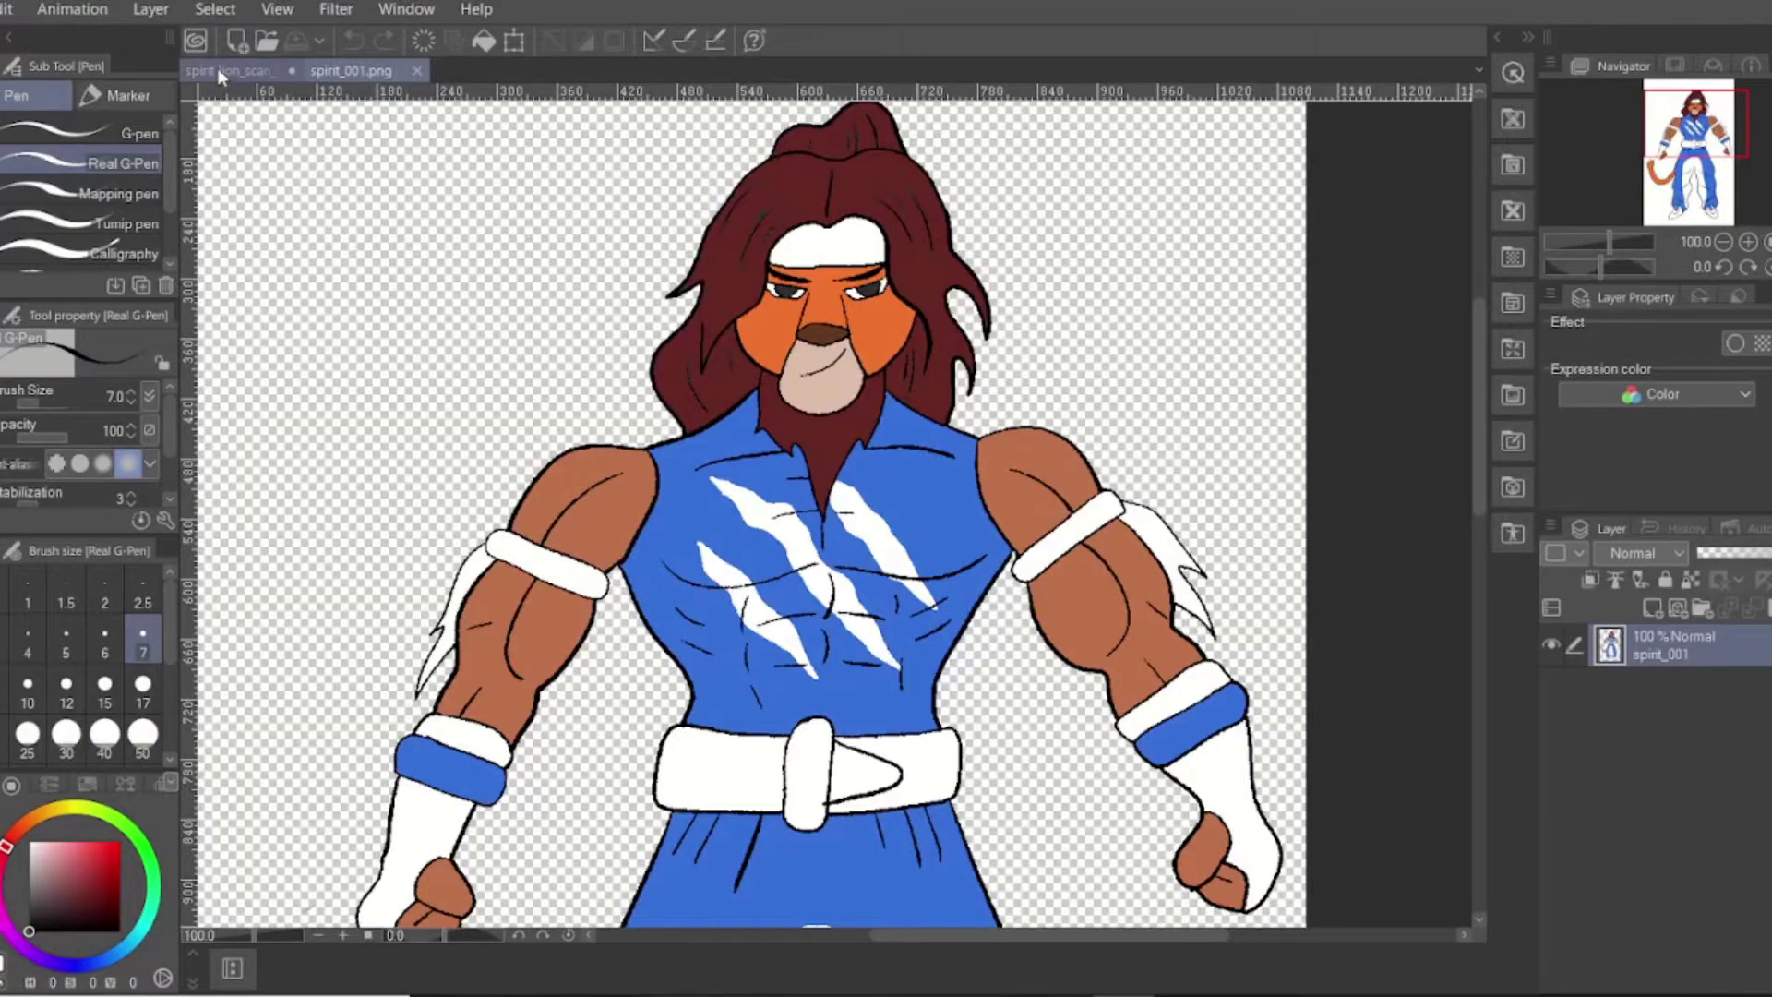
{"action": "left_click", "coordinate": [234, 68]}
{"action": "left_click", "coordinate": [347, 70]}
{"action": "left_click", "coordinate": [233, 72]}
{"action": "left_click_drag", "start_coordinate": [591, 529], "coordinate": [585, 606]}
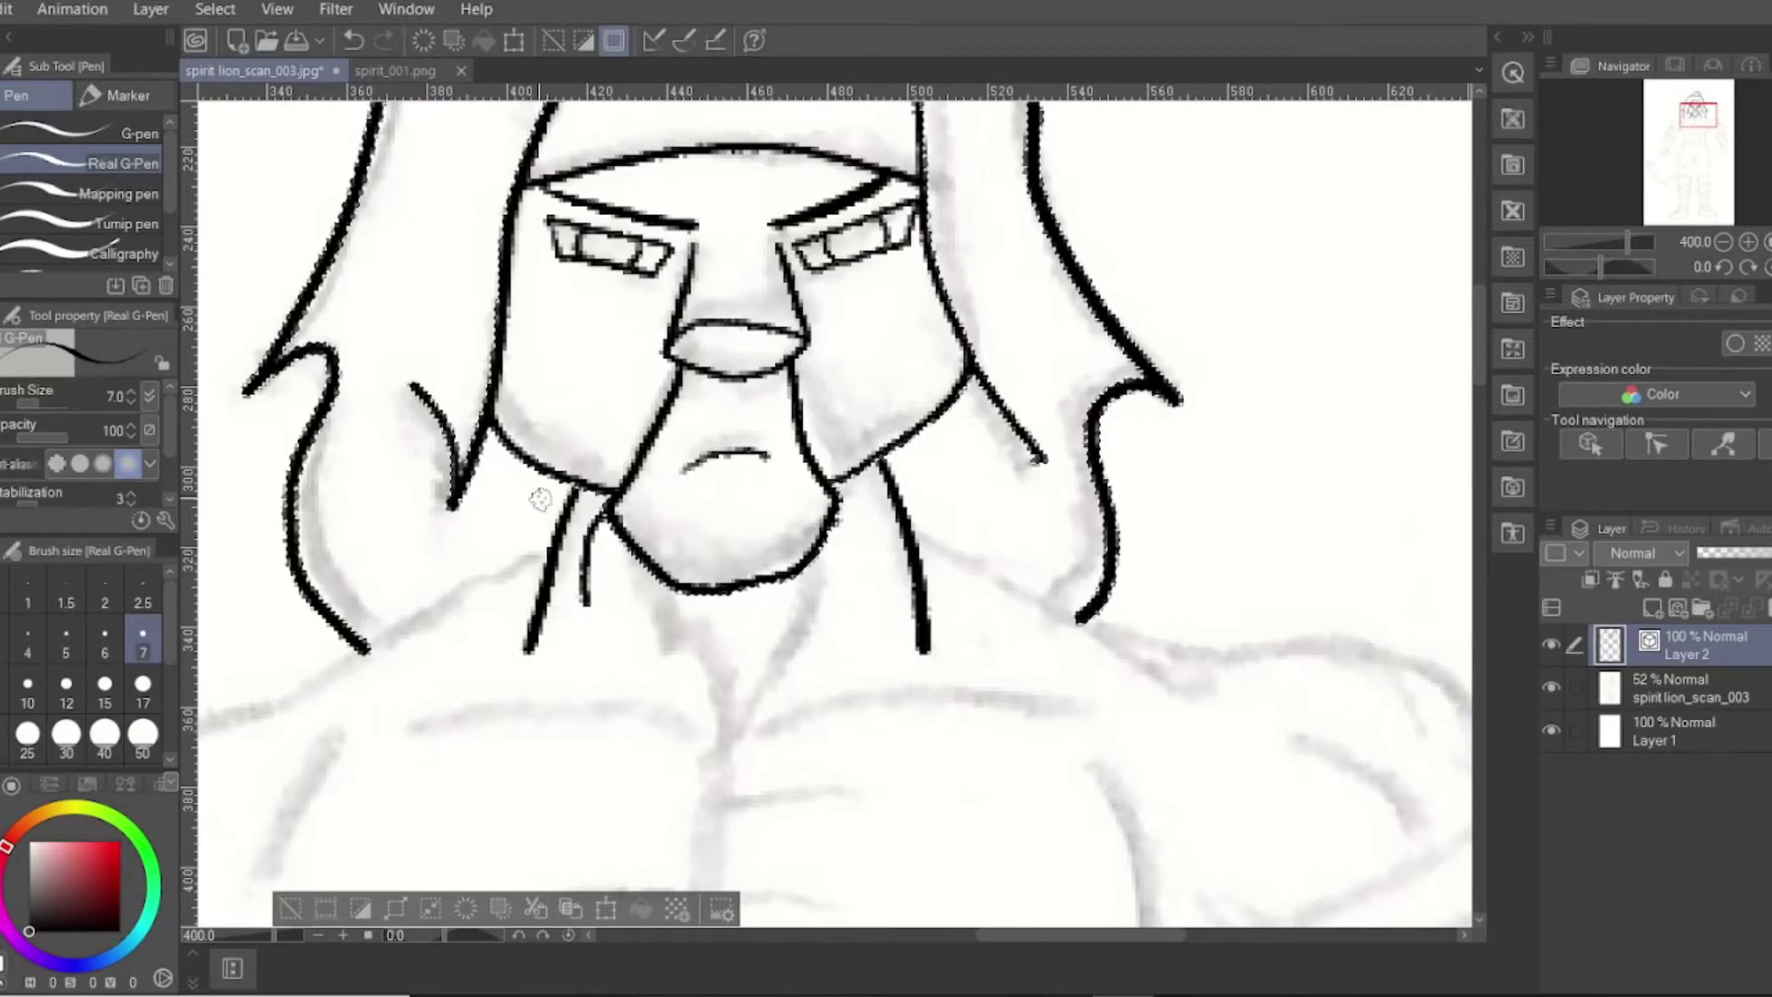
{"action": "mouse_move", "coordinate": [586, 600]}
{"action": "left_mouse_down"}
{"action": "mouse_move", "coordinate": [563, 656]}
{"action": "mouse_move", "coordinate": [609, 627]}
{"action": "left_mouse_up"}
{"action": "left_click", "coordinate": [403, 70]}
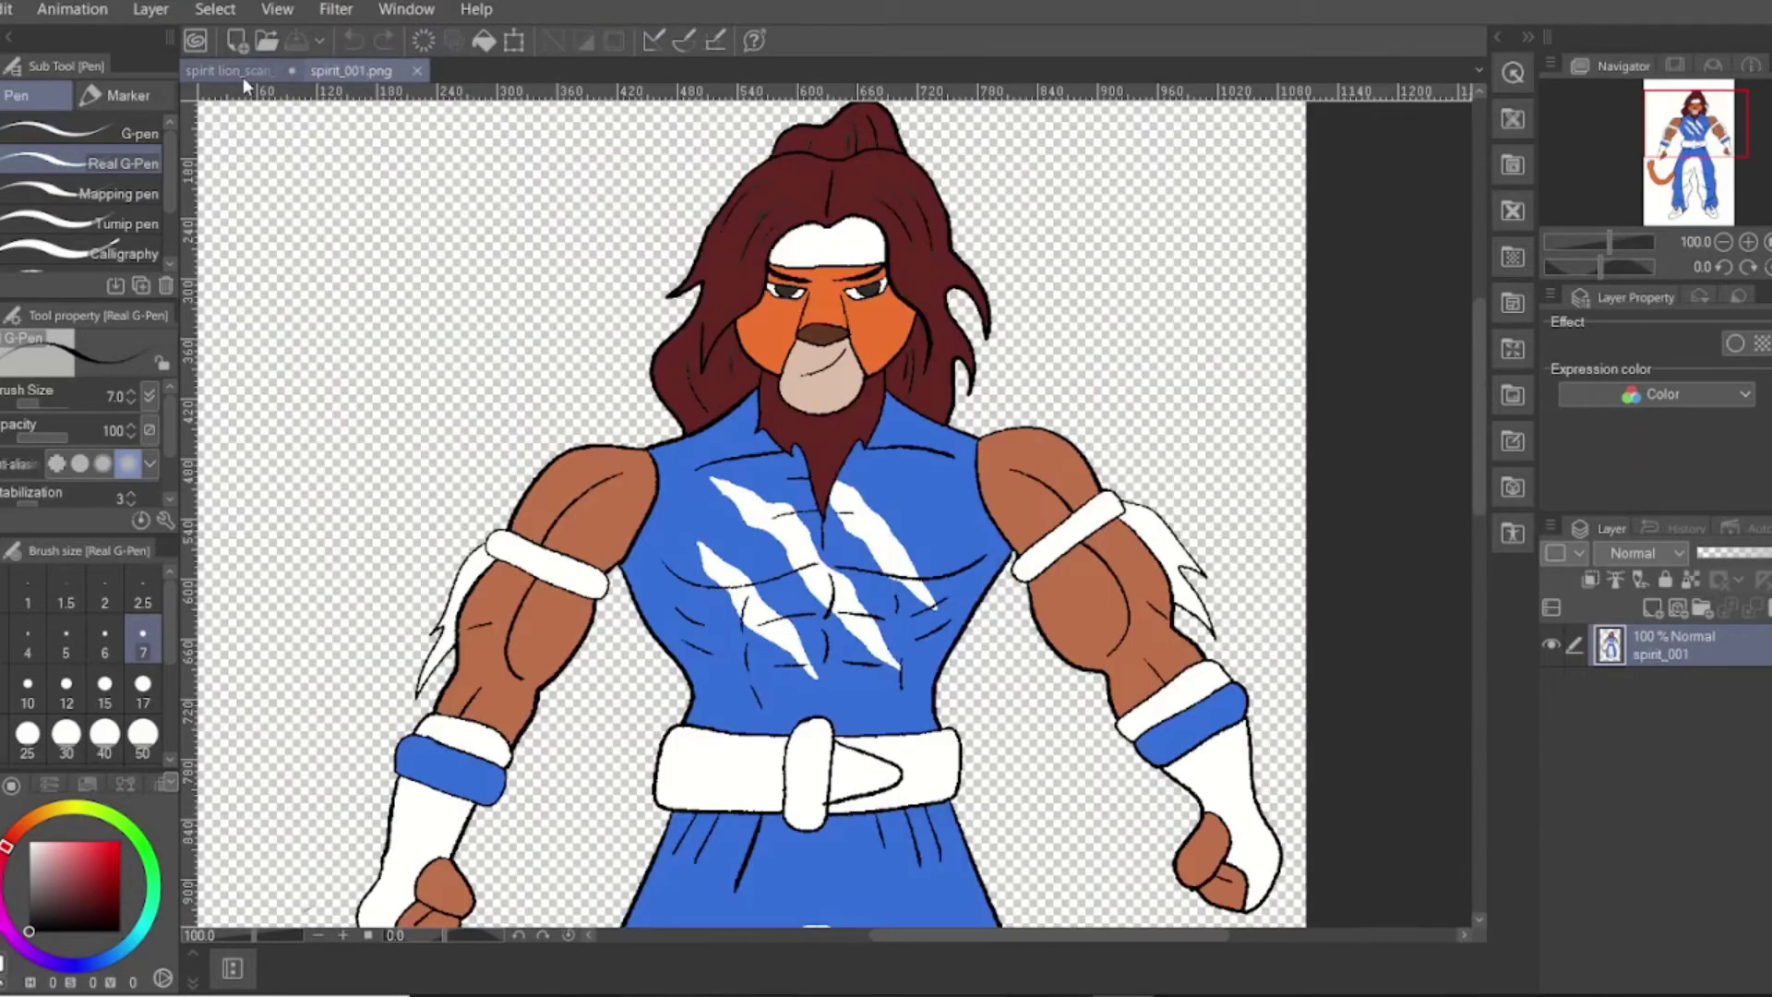
{"action": "left_click", "coordinate": [237, 66]}
{"action": "mouse_move", "coordinate": [609, 629]}
{"action": "left_mouse_down"}
{"action": "mouse_move", "coordinate": [664, 699]}
{"action": "mouse_move", "coordinate": [831, 646]}
{"action": "mouse_move", "coordinate": [848, 550]}
{"action": "mouse_move", "coordinate": [834, 491]}
{"action": "left_mouse_up"}
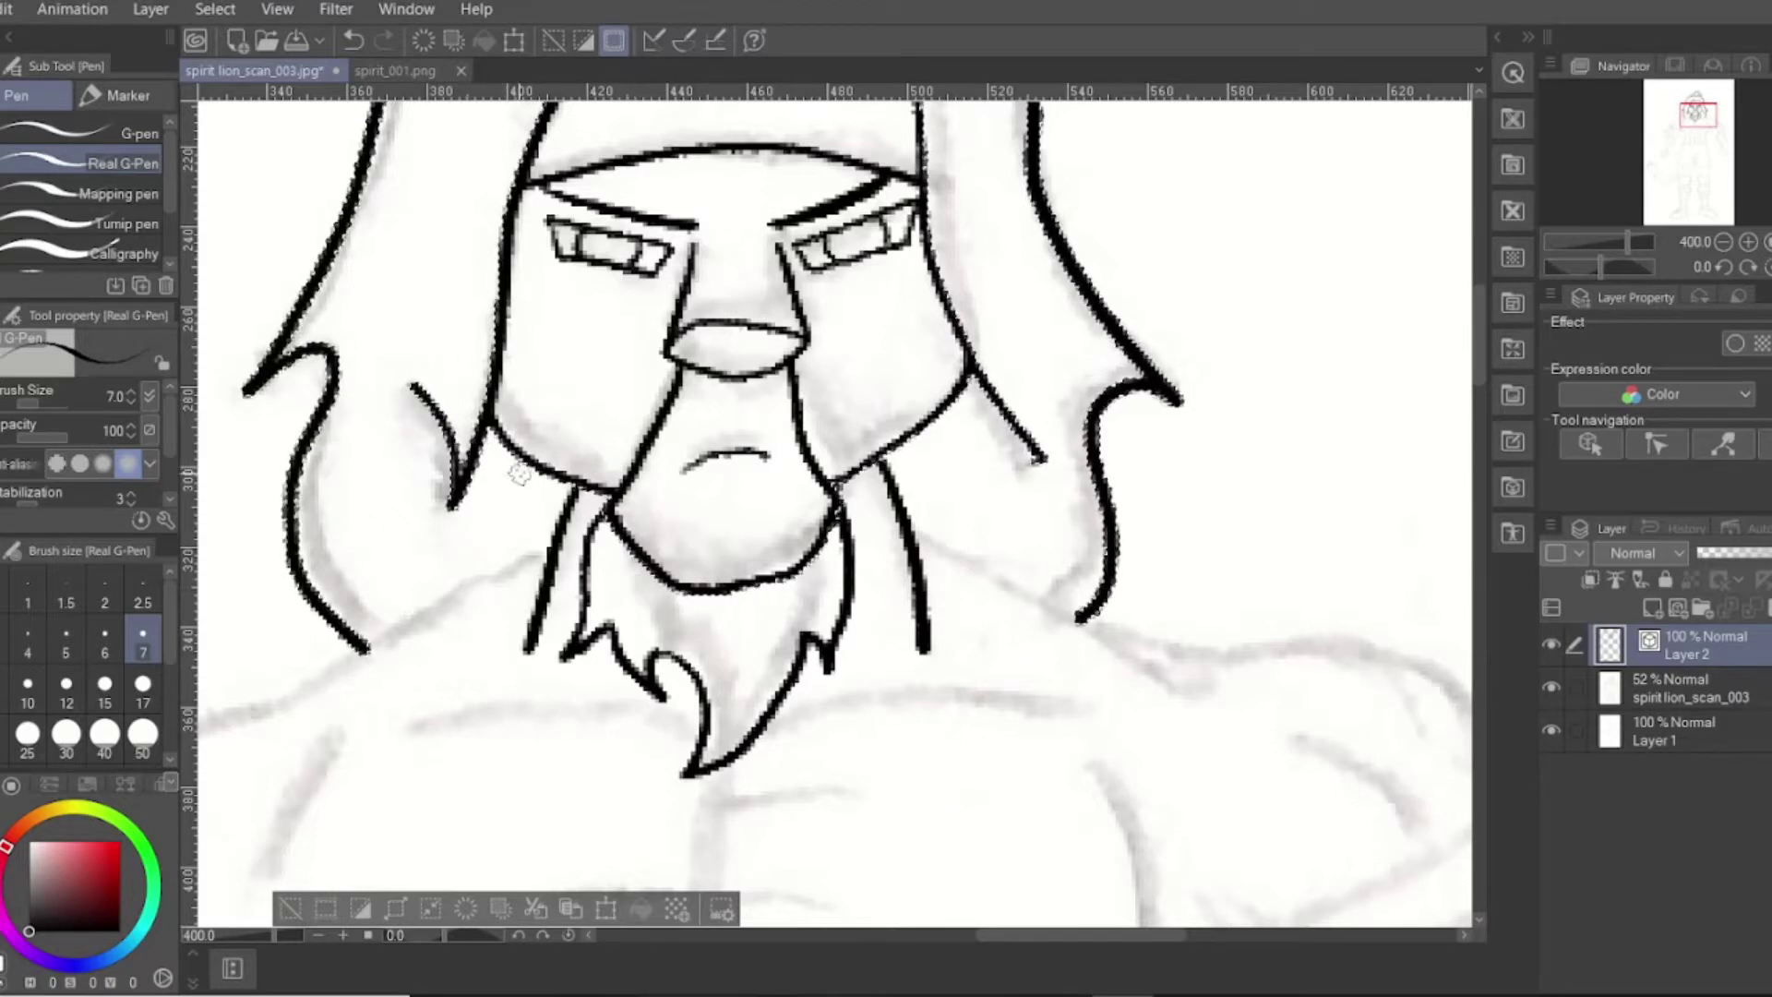
{"action": "scroll", "coordinate": [1084, 492], "scroll_direction": "down", "scroll_amount": 2}
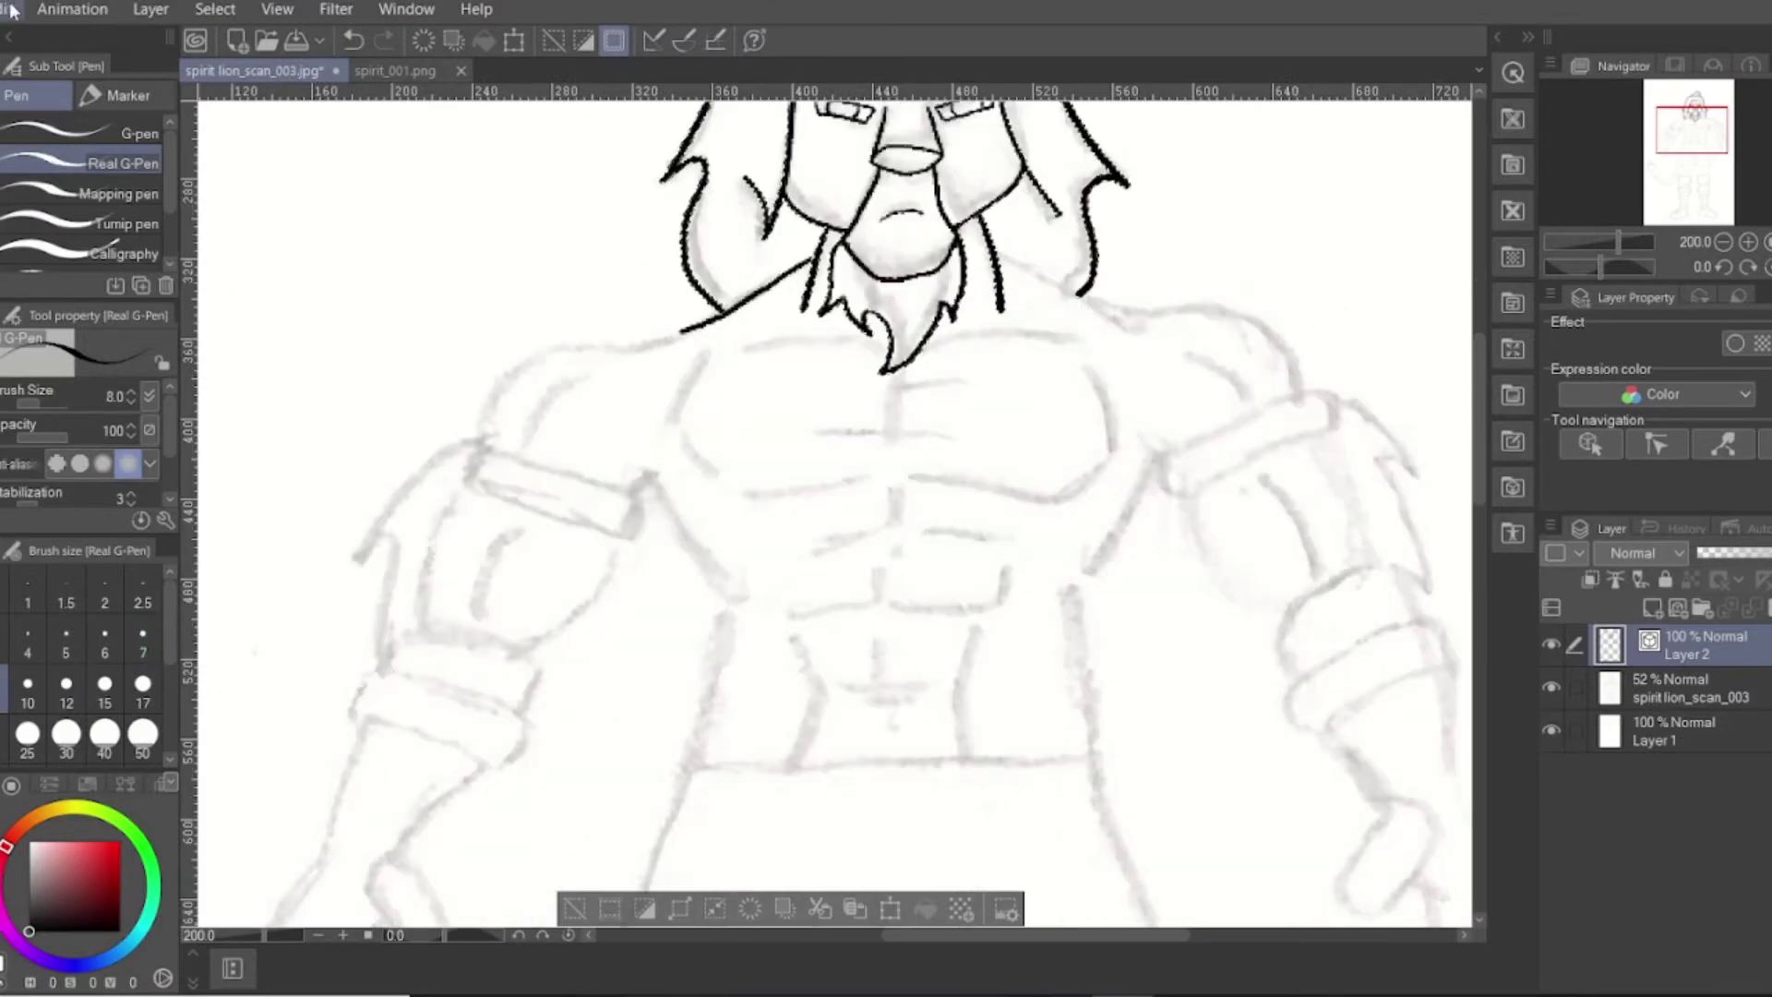
Undo the thin trapezius line and re-ink it from the neck towards the character's right shoulder at brush size 12
{"action": "left_click", "coordinate": [8, 9]}
{"action": "left_click", "coordinate": [41, 39]}
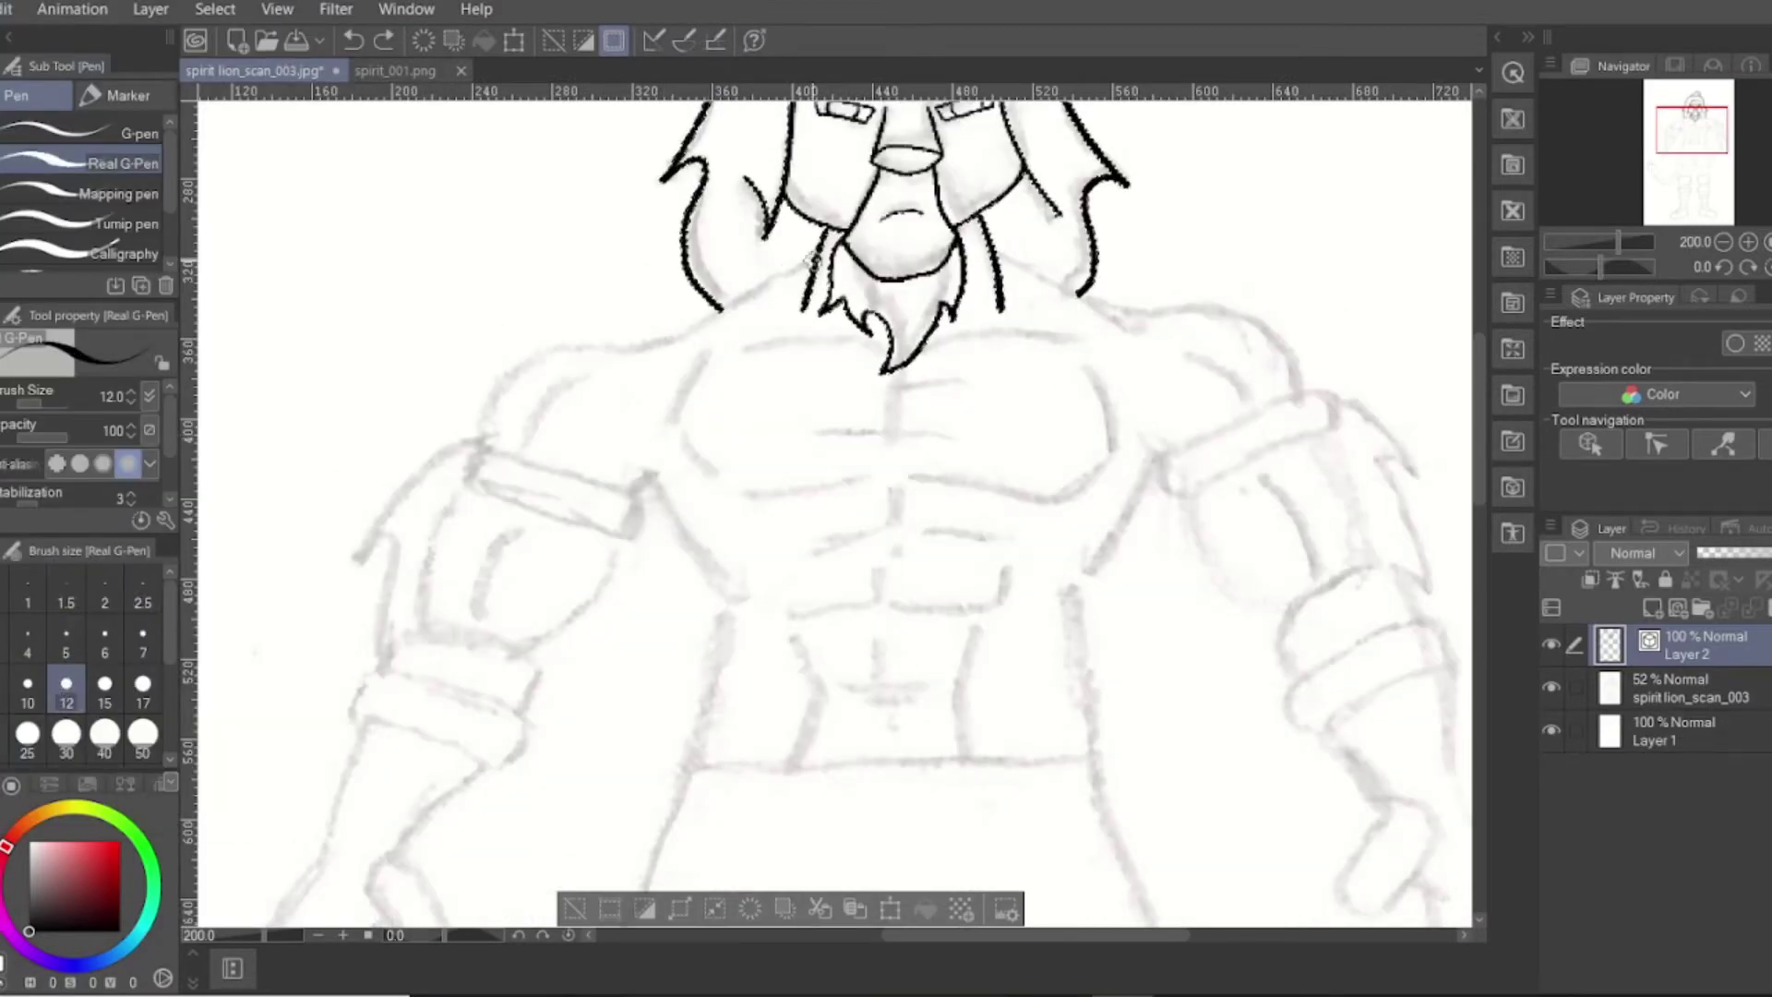
{"action": "left_click_drag", "start_coordinate": [812, 257], "coordinate": [700, 315]}
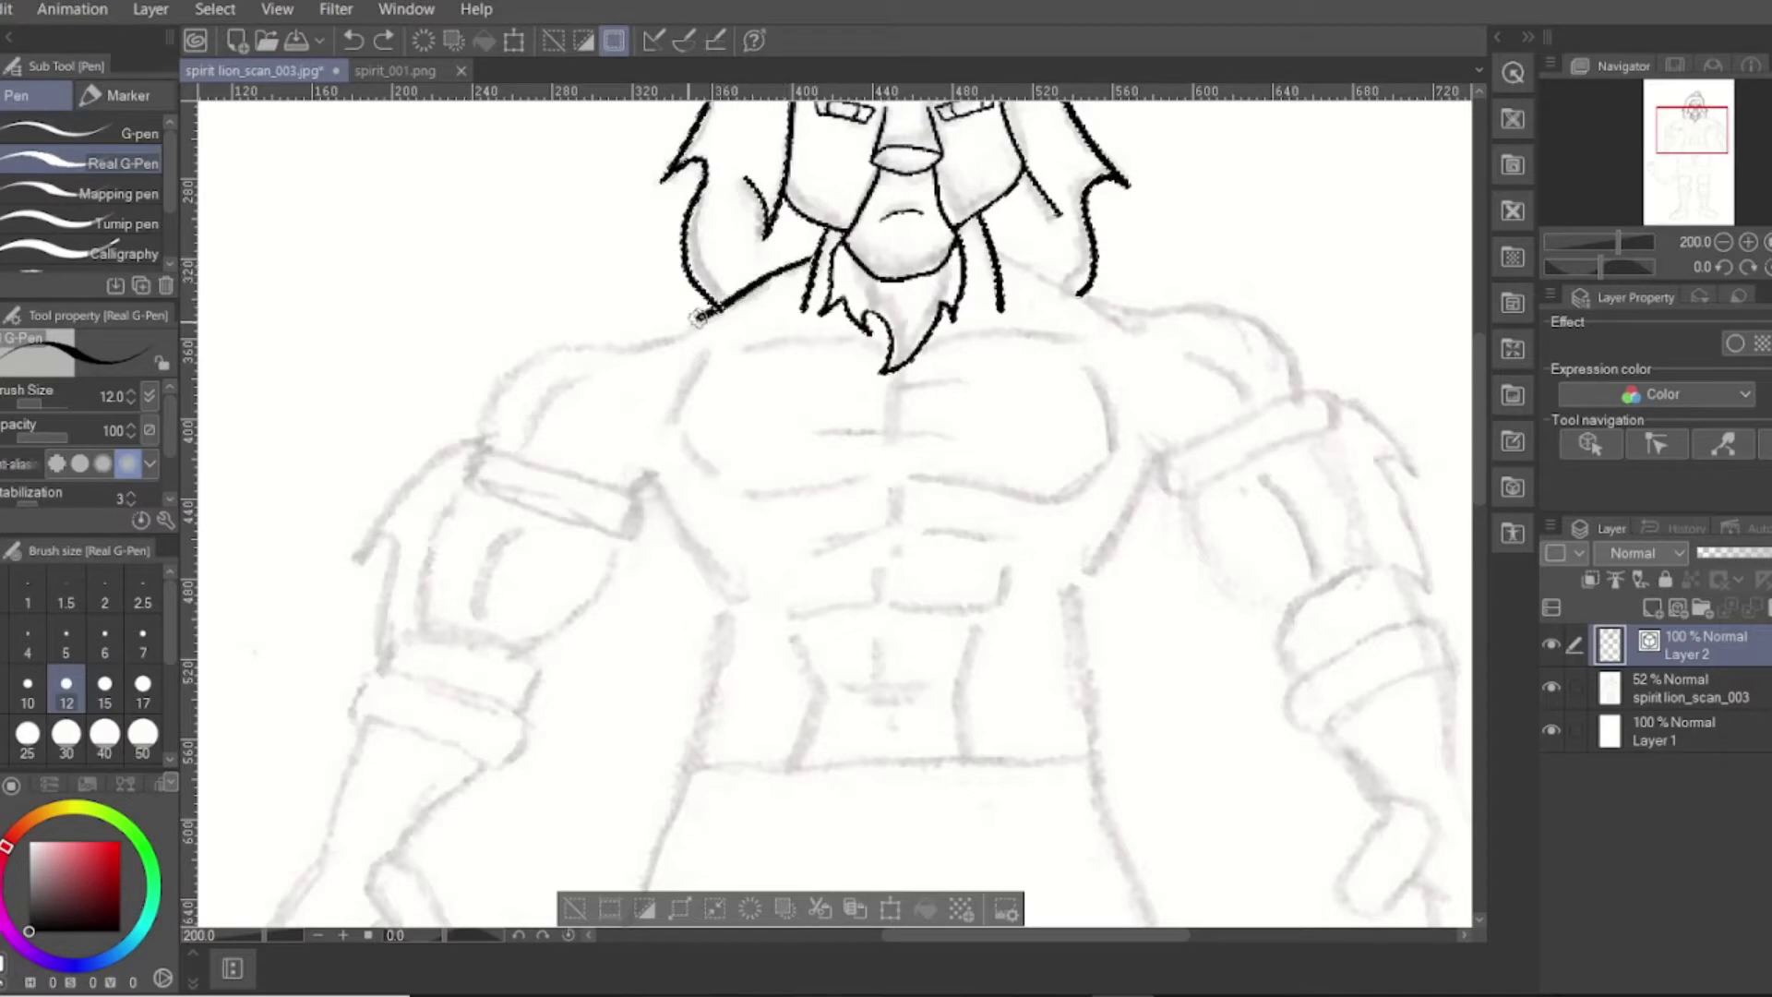
{"action": "key", "text": "ctrl+z"}
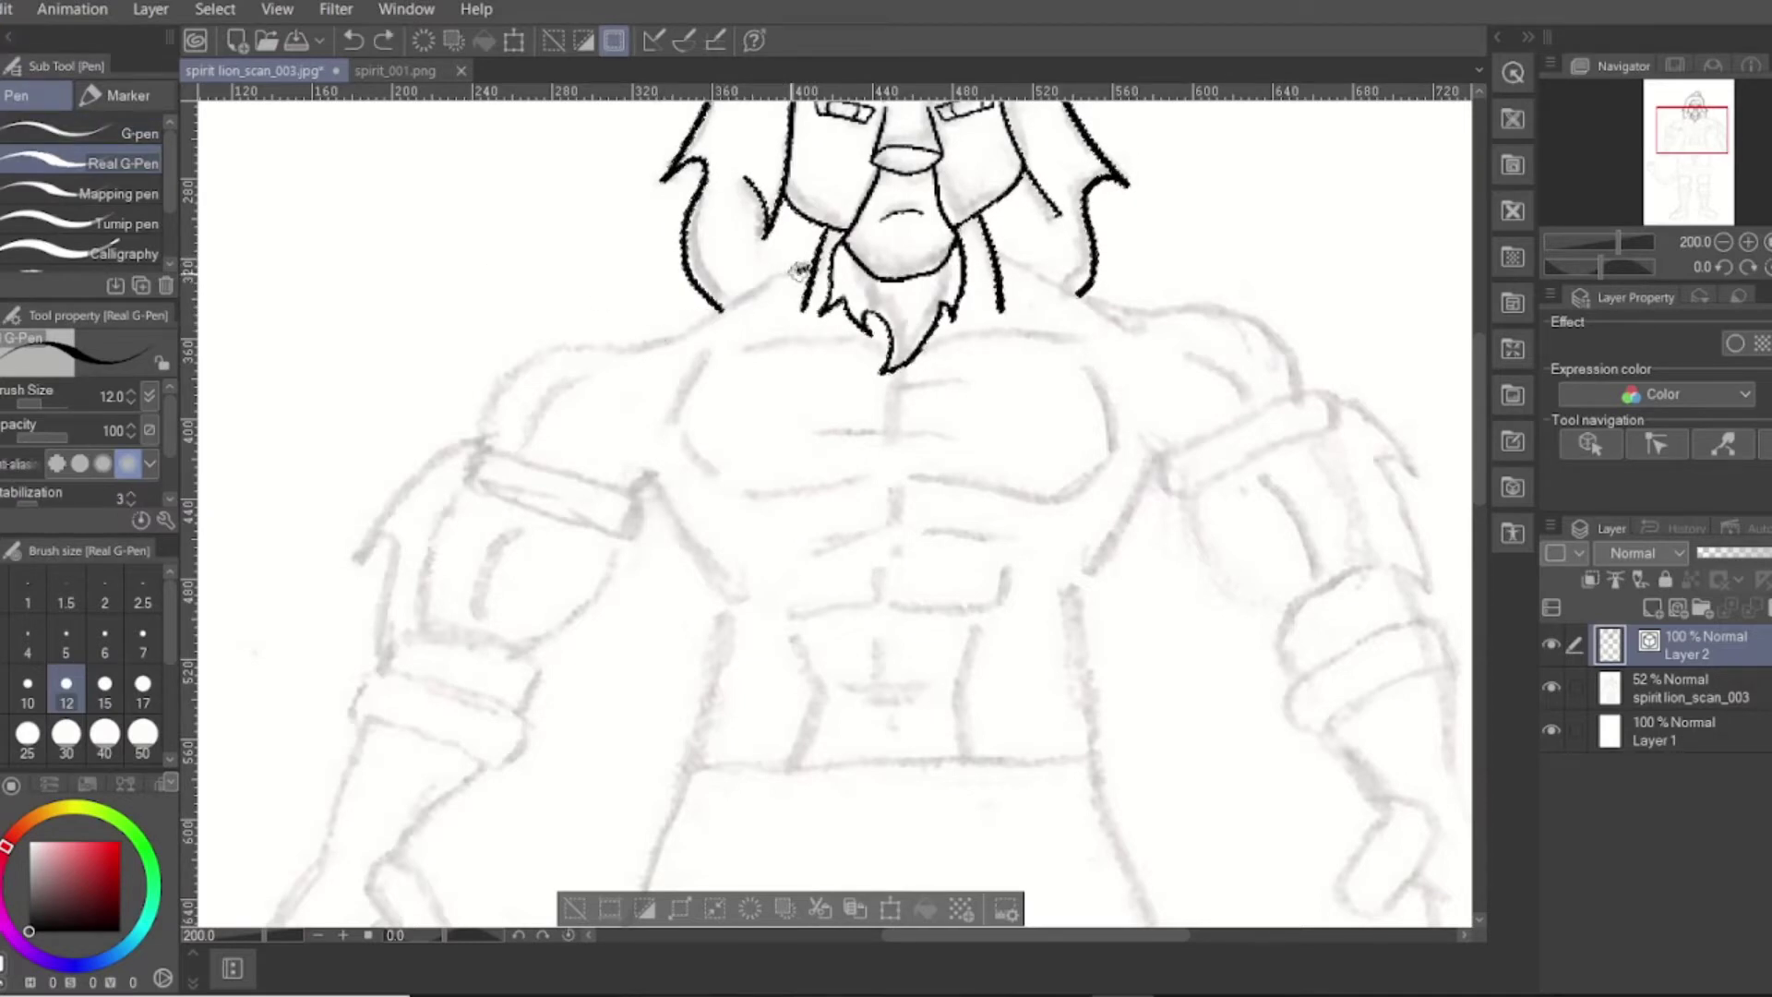
{"action": "left_click_drag", "start_coordinate": [812, 261], "coordinate": [653, 337]}
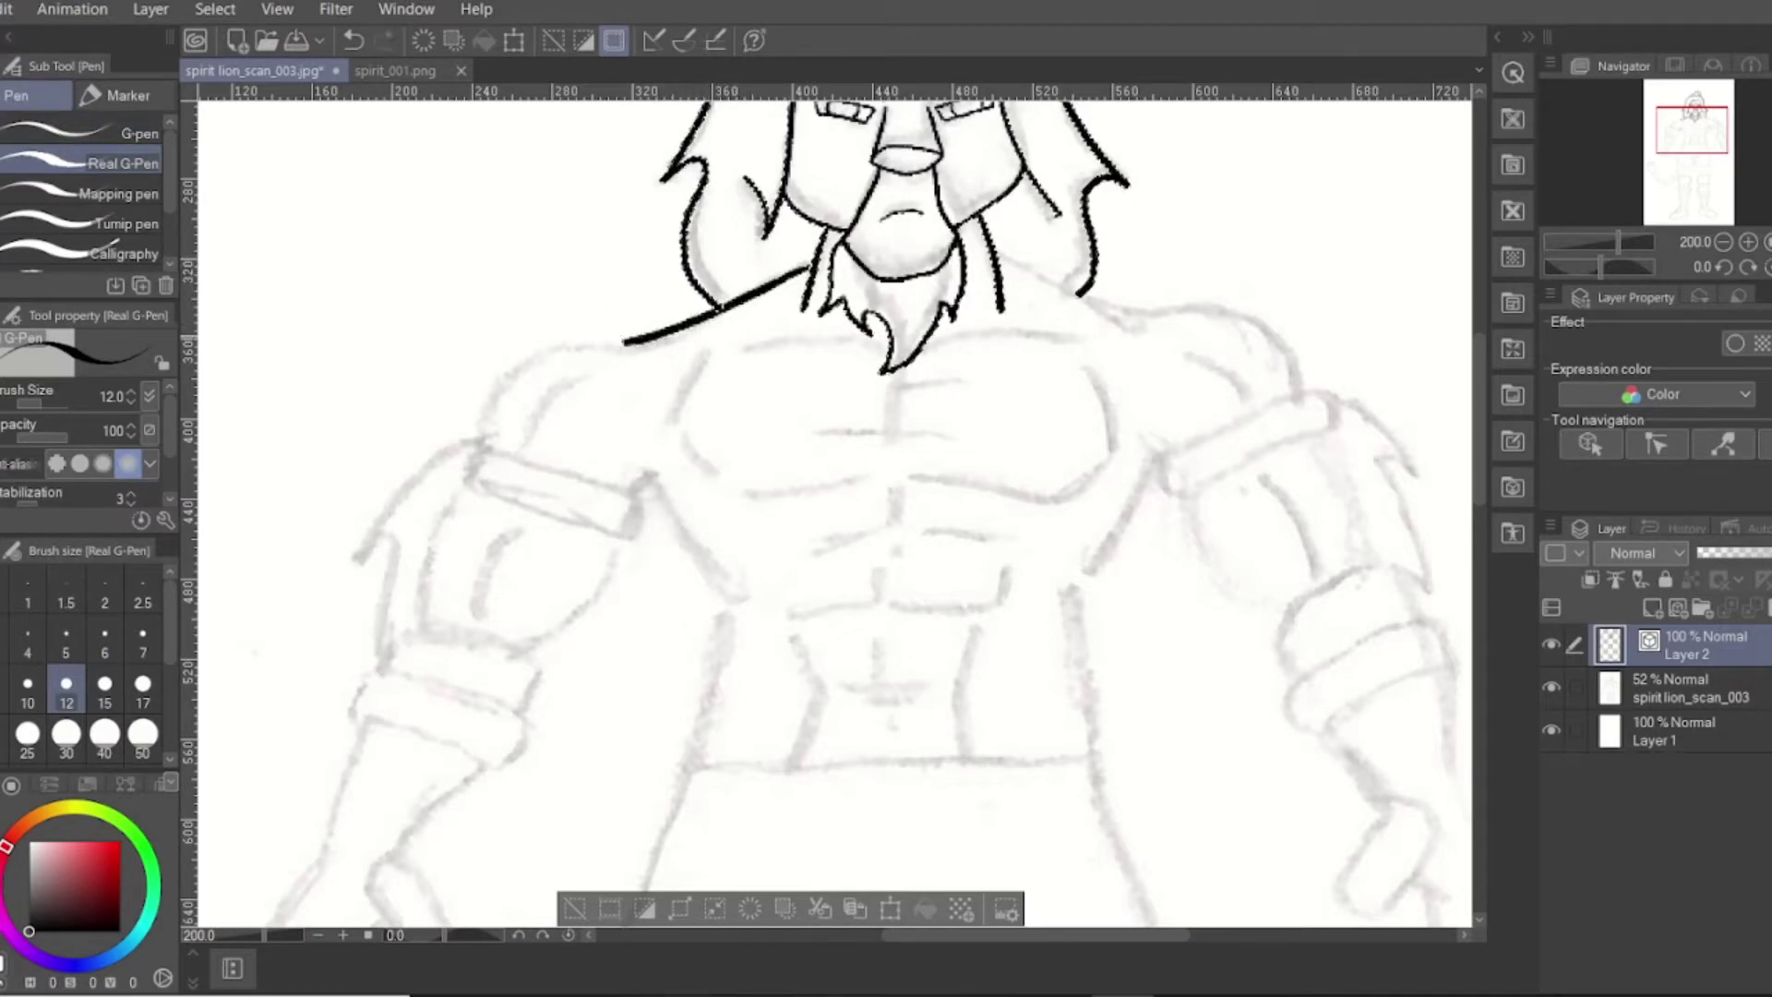
{"action": "left_click_drag", "start_coordinate": [999, 256], "coordinate": [1034, 276]}
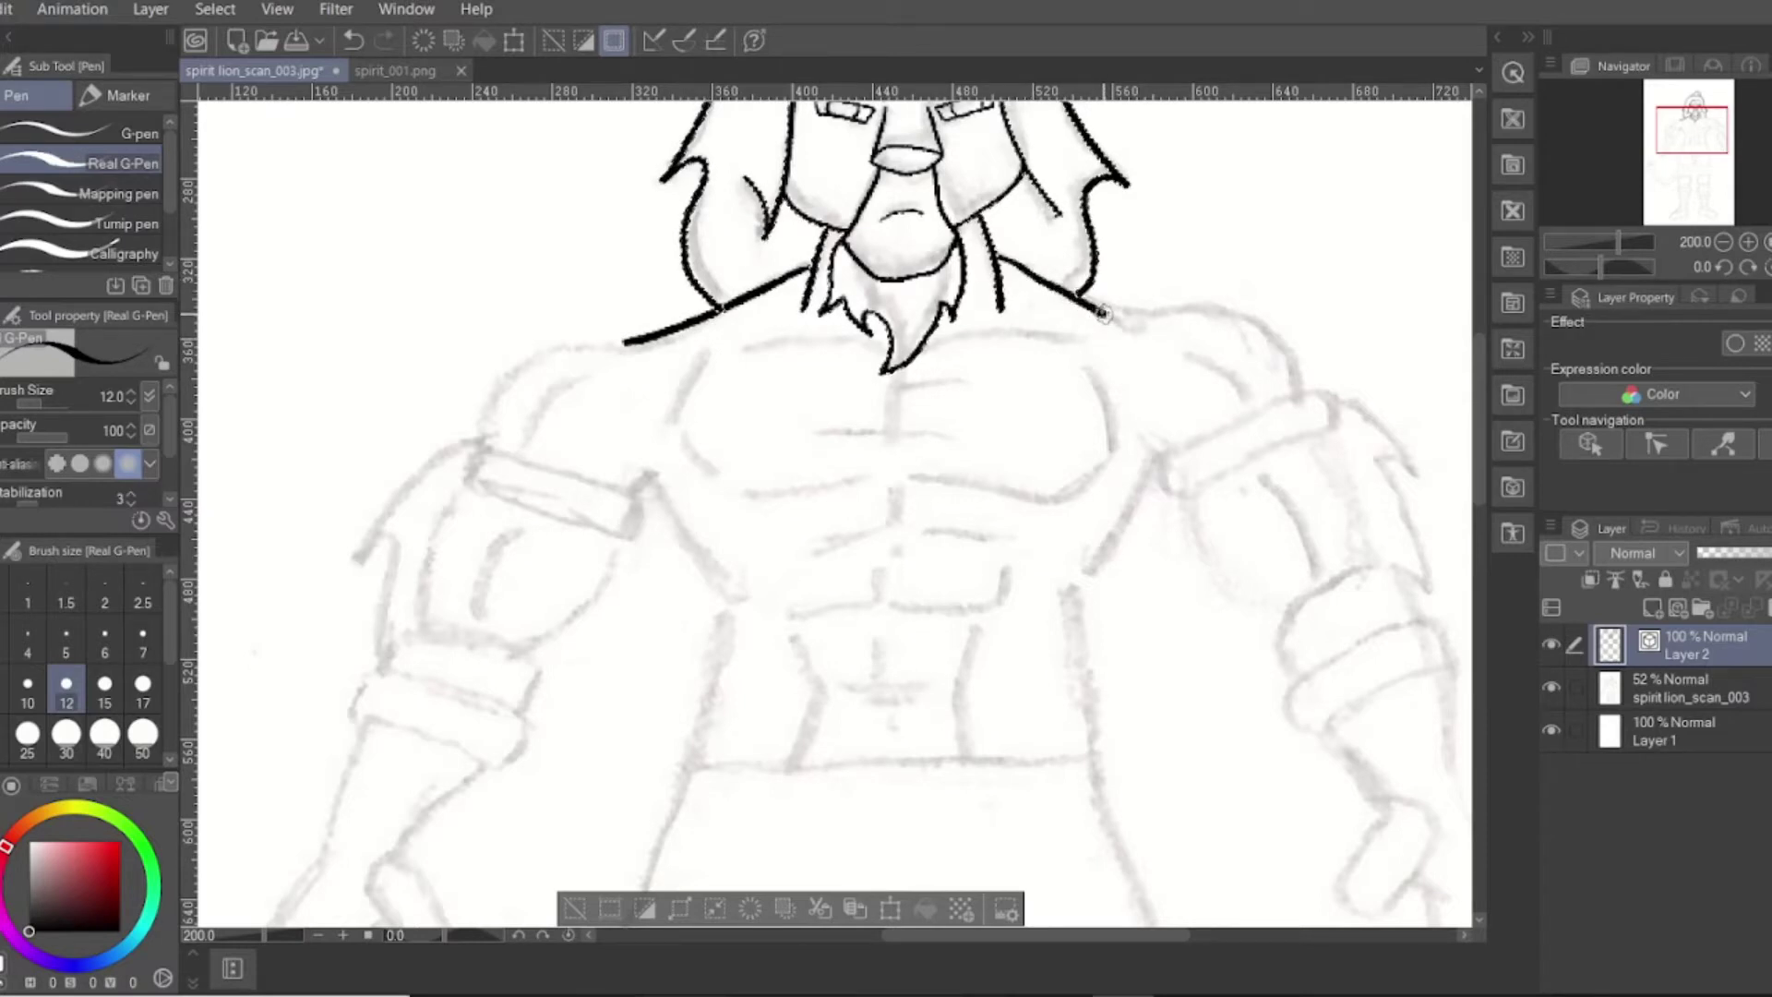
{"action": "left_click_drag", "start_coordinate": [1136, 322], "coordinate": [1195, 321]}
{"action": "left_click", "coordinate": [7, 9]}
{"action": "left_click", "coordinate": [43, 41]}
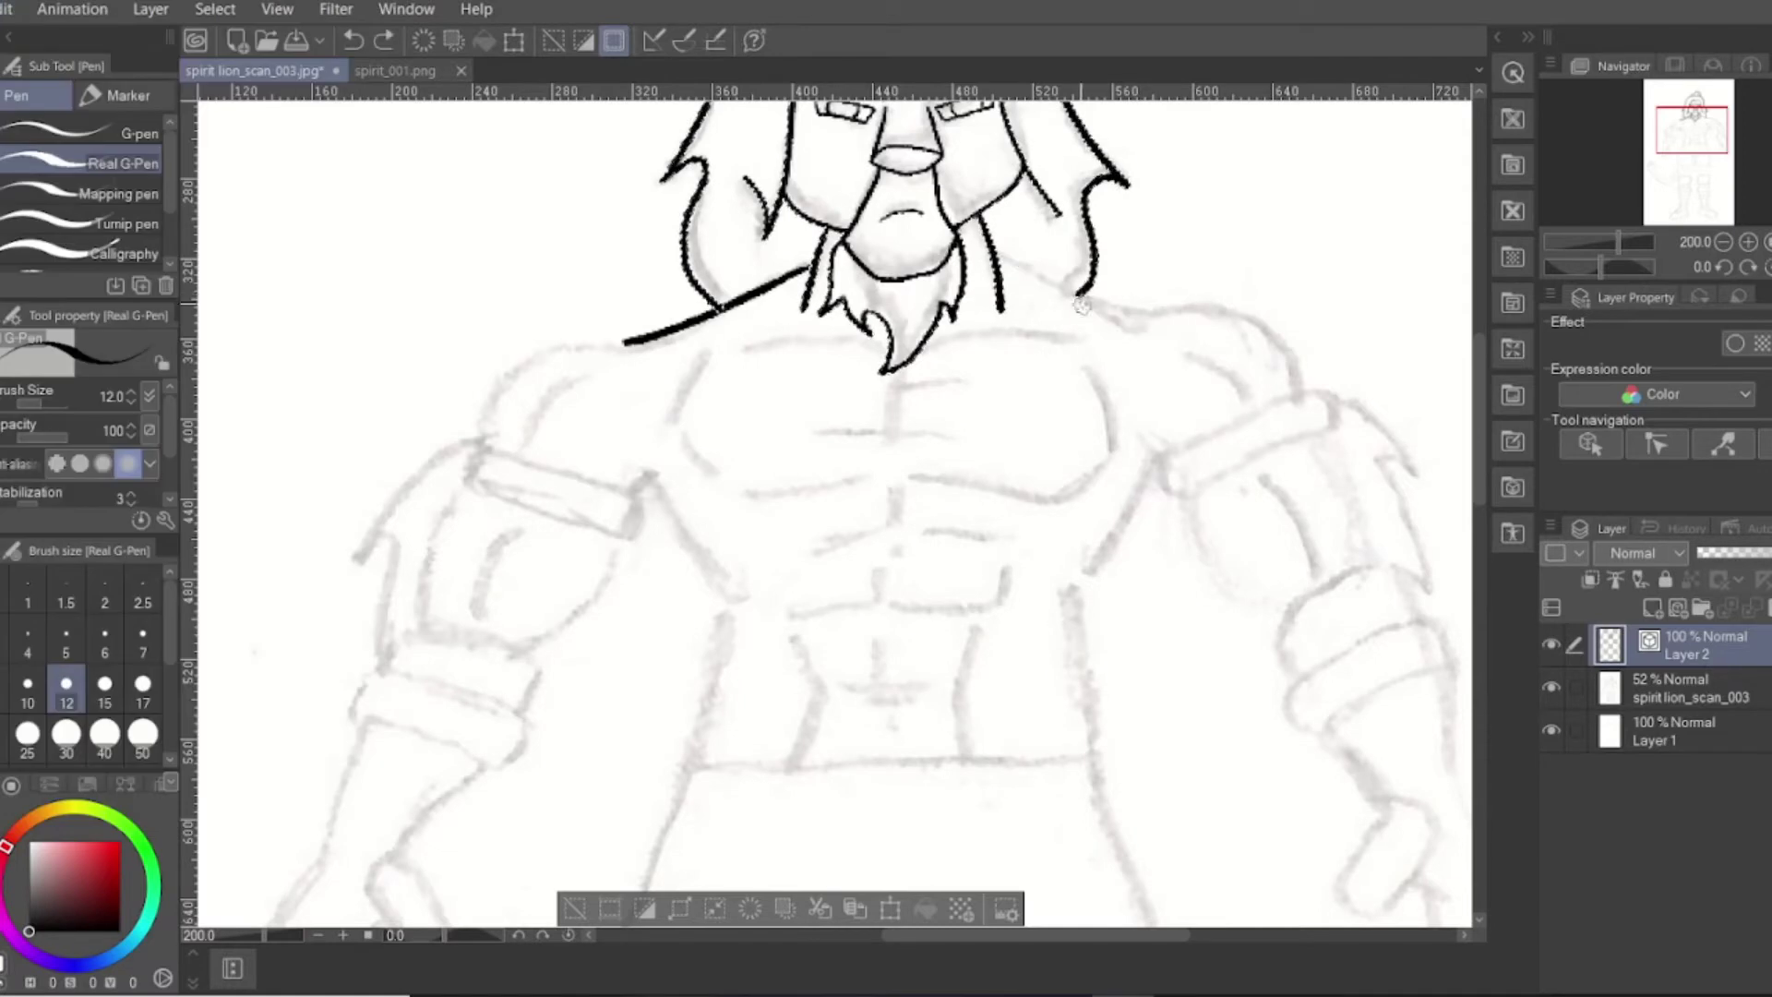
Ink both shoulder contours around the deltoids at size 12 and the torso sides below the armpits at size 8
{"action": "mouse_move", "coordinate": [1002, 258]}
{"action": "left_mouse_down"}
{"action": "mouse_move", "coordinate": [1257, 323]}
{"action": "mouse_move", "coordinate": [1298, 391]}
{"action": "left_mouse_up"}
{"action": "left_click_drag", "start_coordinate": [623, 343], "coordinate": [485, 383]}
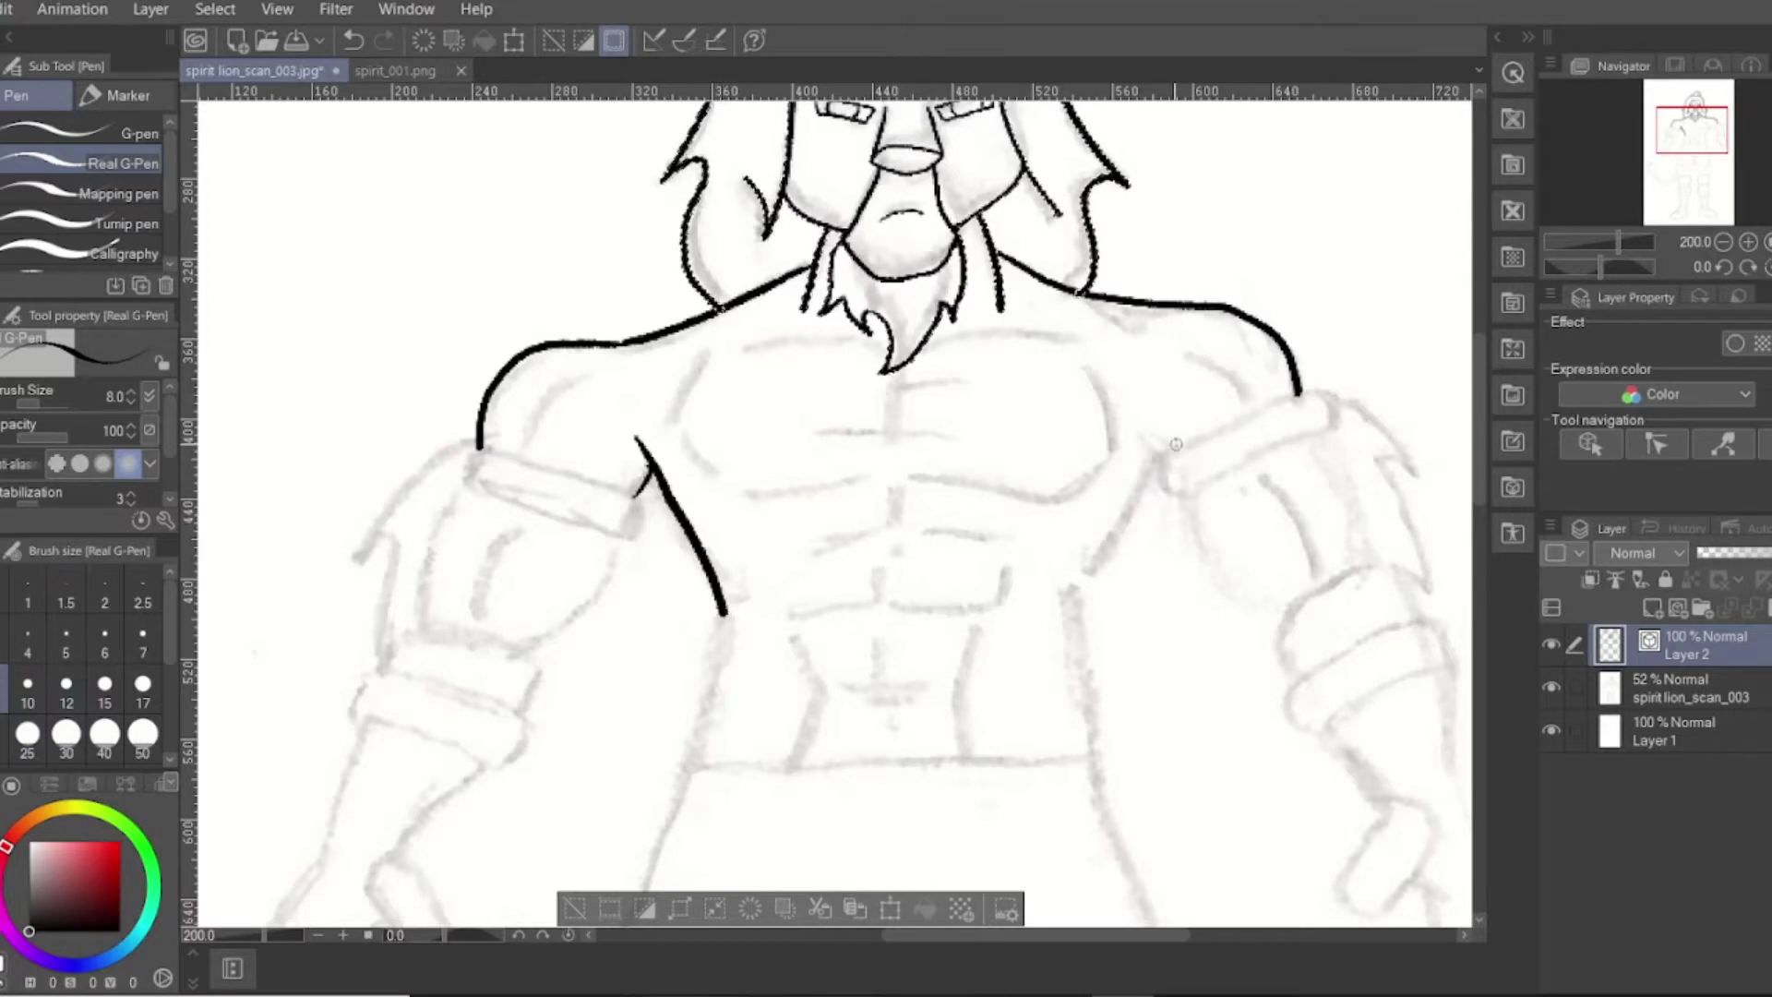
{"action": "left_click_drag", "start_coordinate": [1162, 426], "coordinate": [1151, 445]}
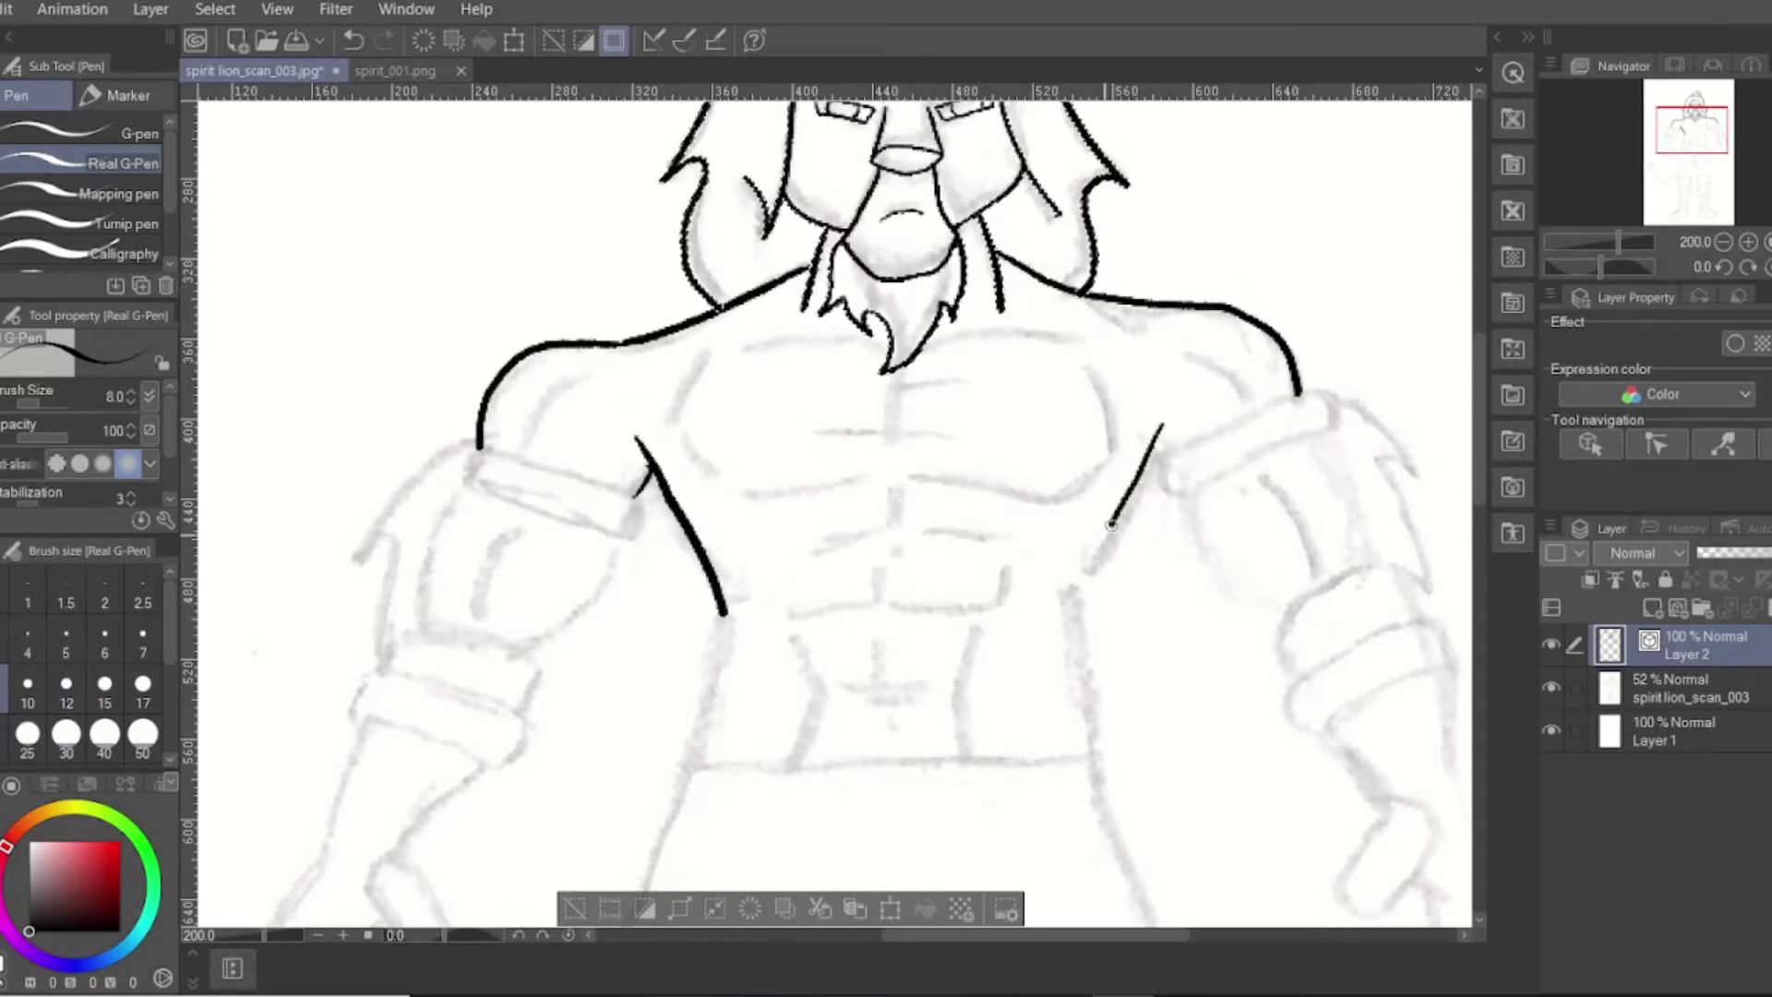
{"action": "left_click_drag", "start_coordinate": [1112, 526], "coordinate": [1071, 614]}
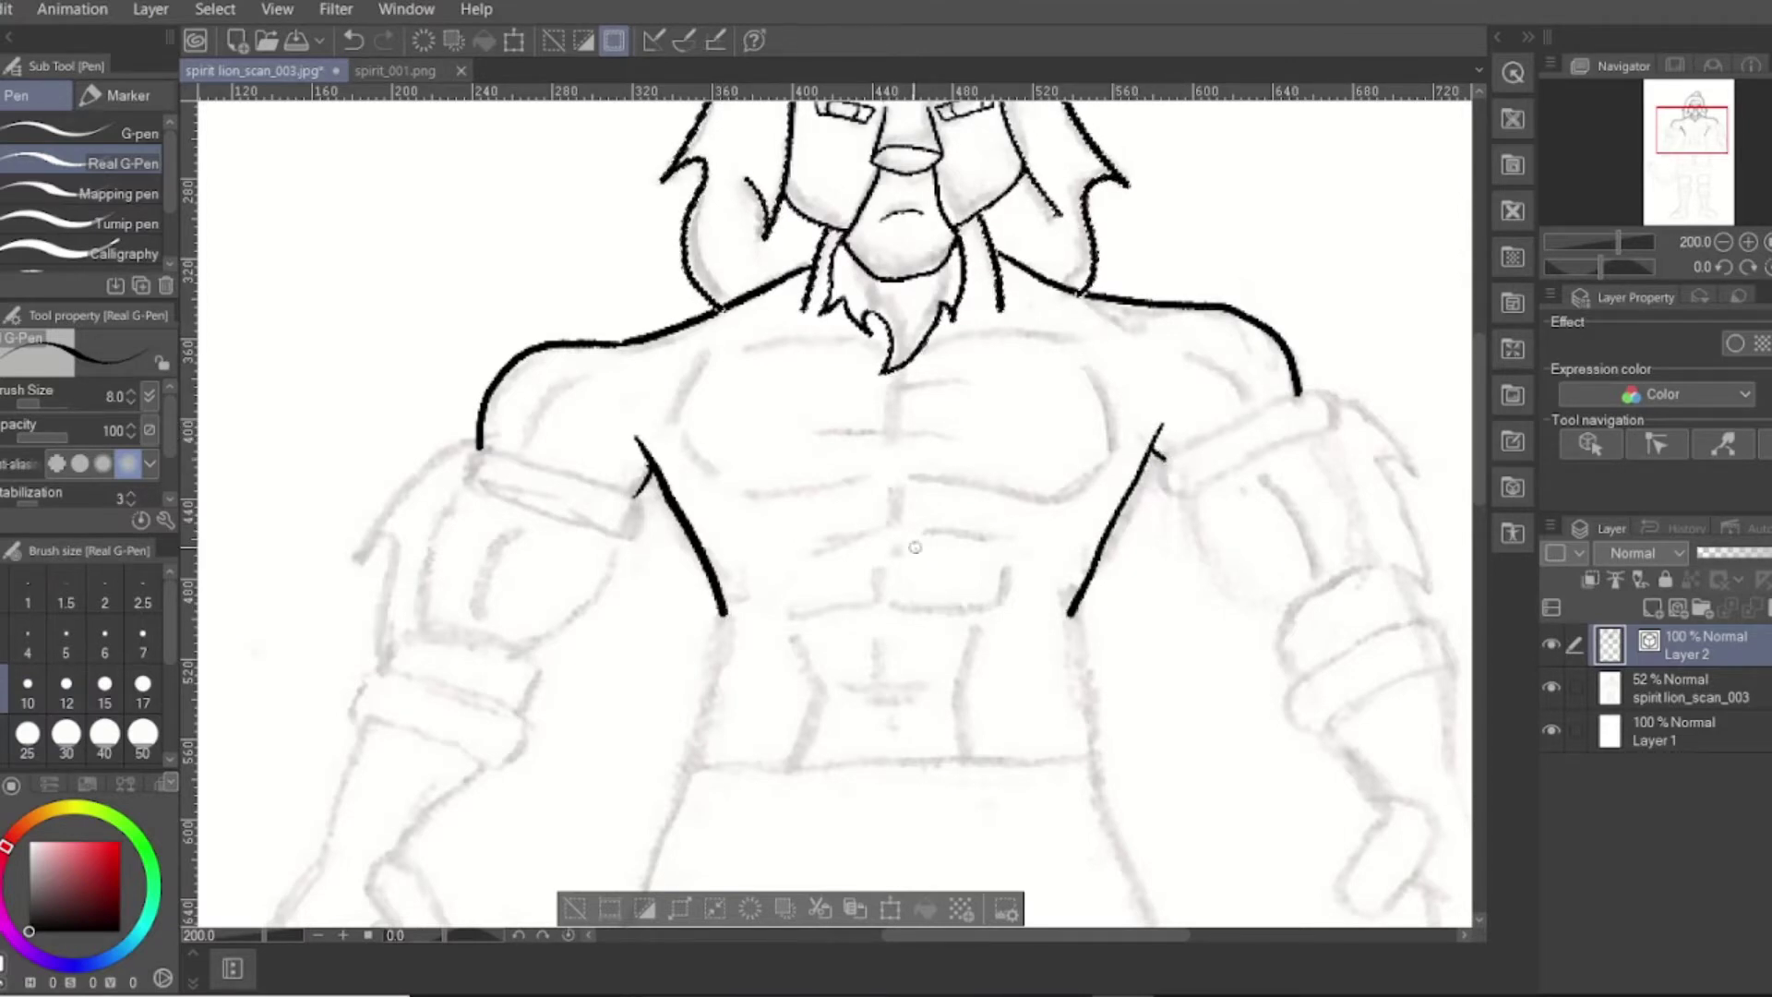
Ink the bands around both upper arms and the jagged fur tufts beneath them, checking against spirit_001.png
{"action": "left_click_drag", "start_coordinate": [481, 450], "coordinate": [459, 488]}
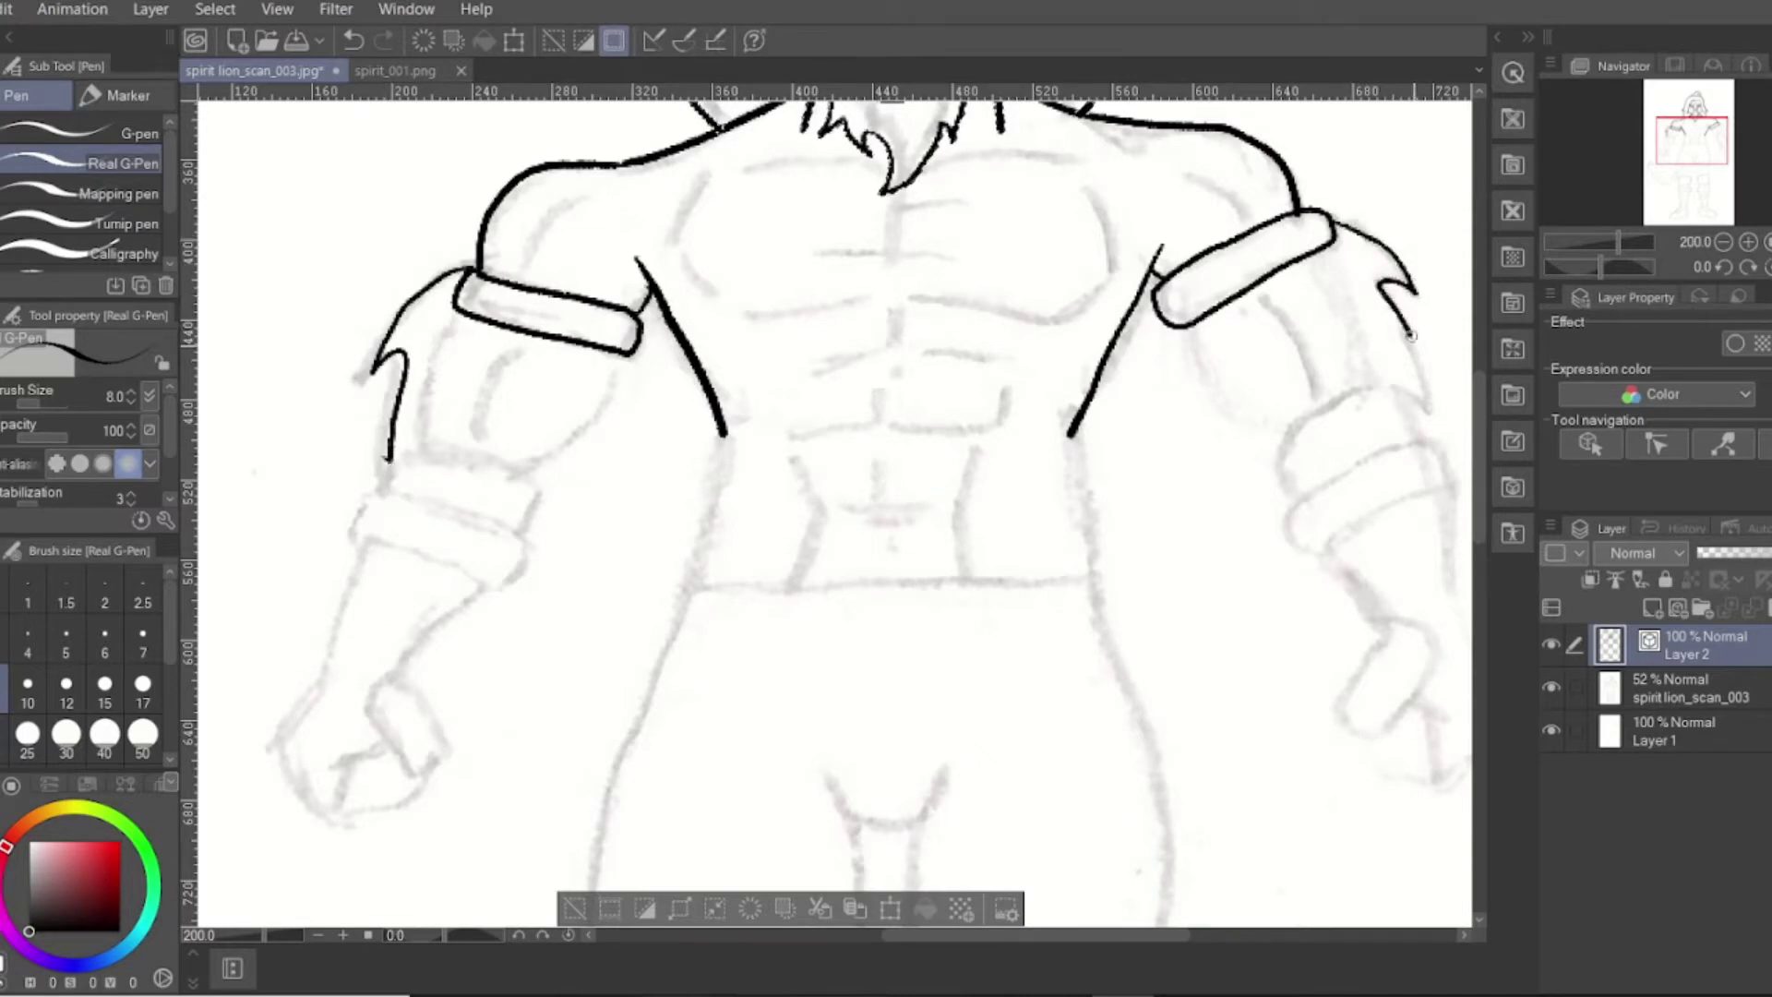
{"action": "left_click_drag", "start_coordinate": [1411, 336], "coordinate": [1427, 402]}
{"action": "left_click", "coordinate": [380, 74]}
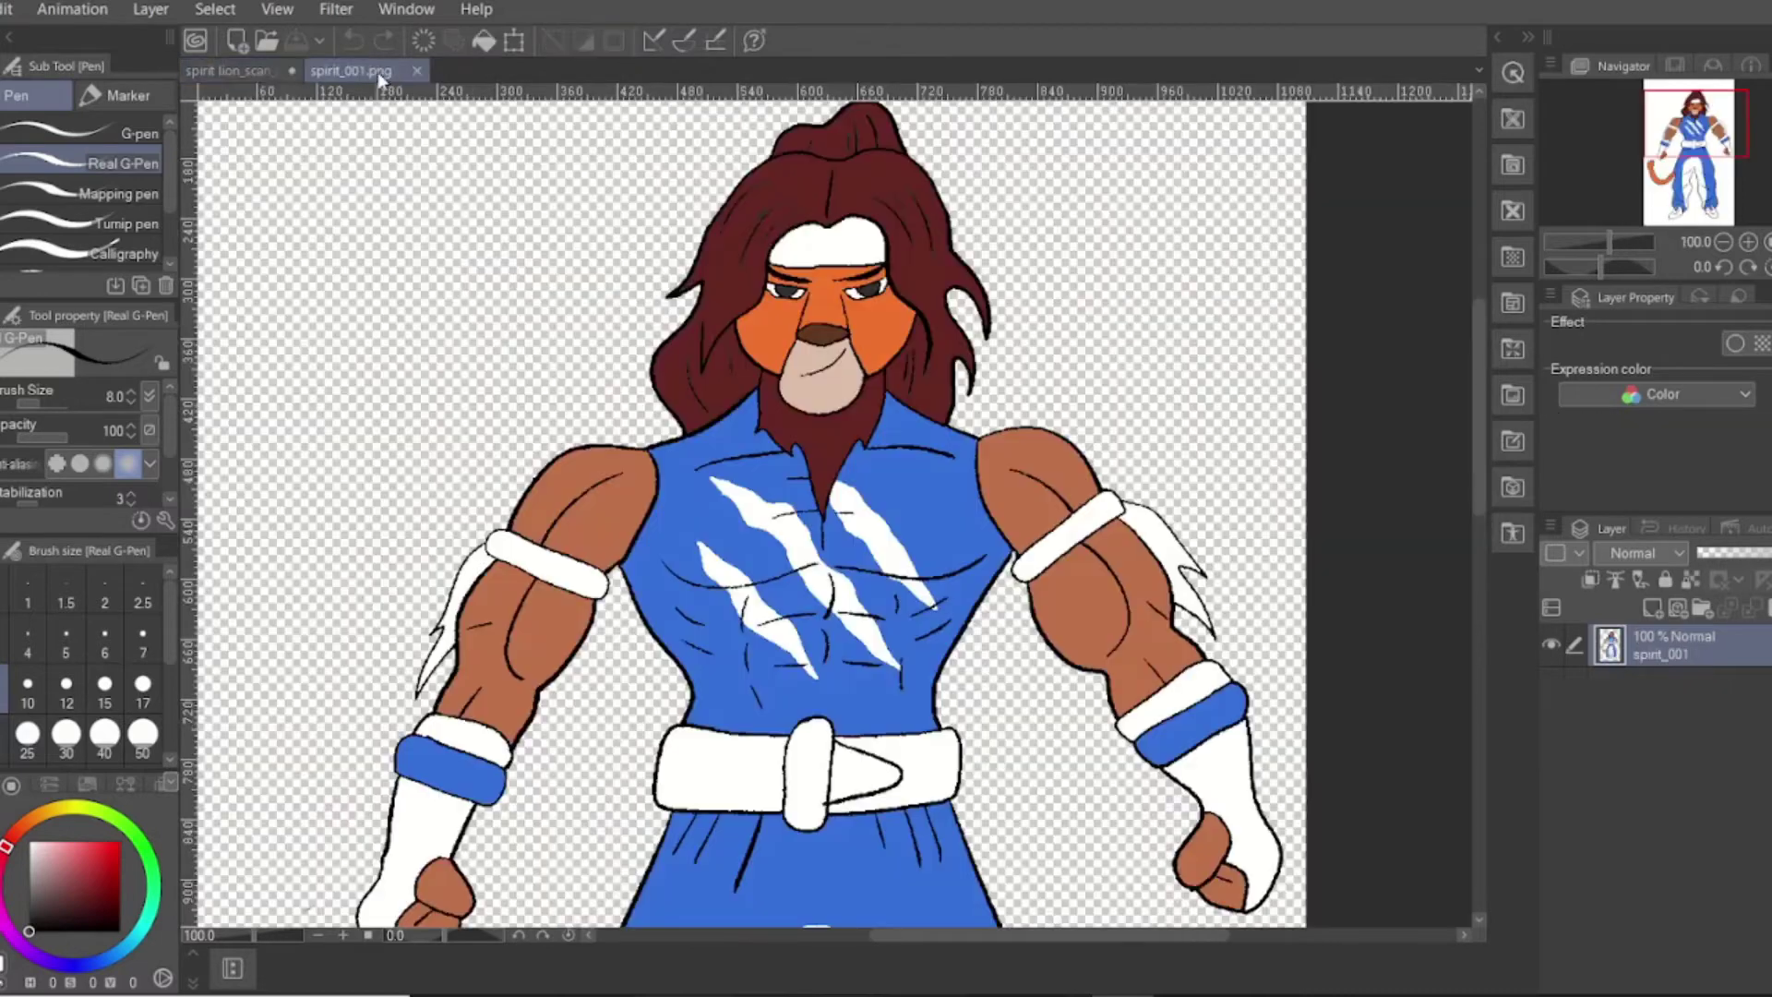
{"action": "left_click", "coordinate": [239, 70]}
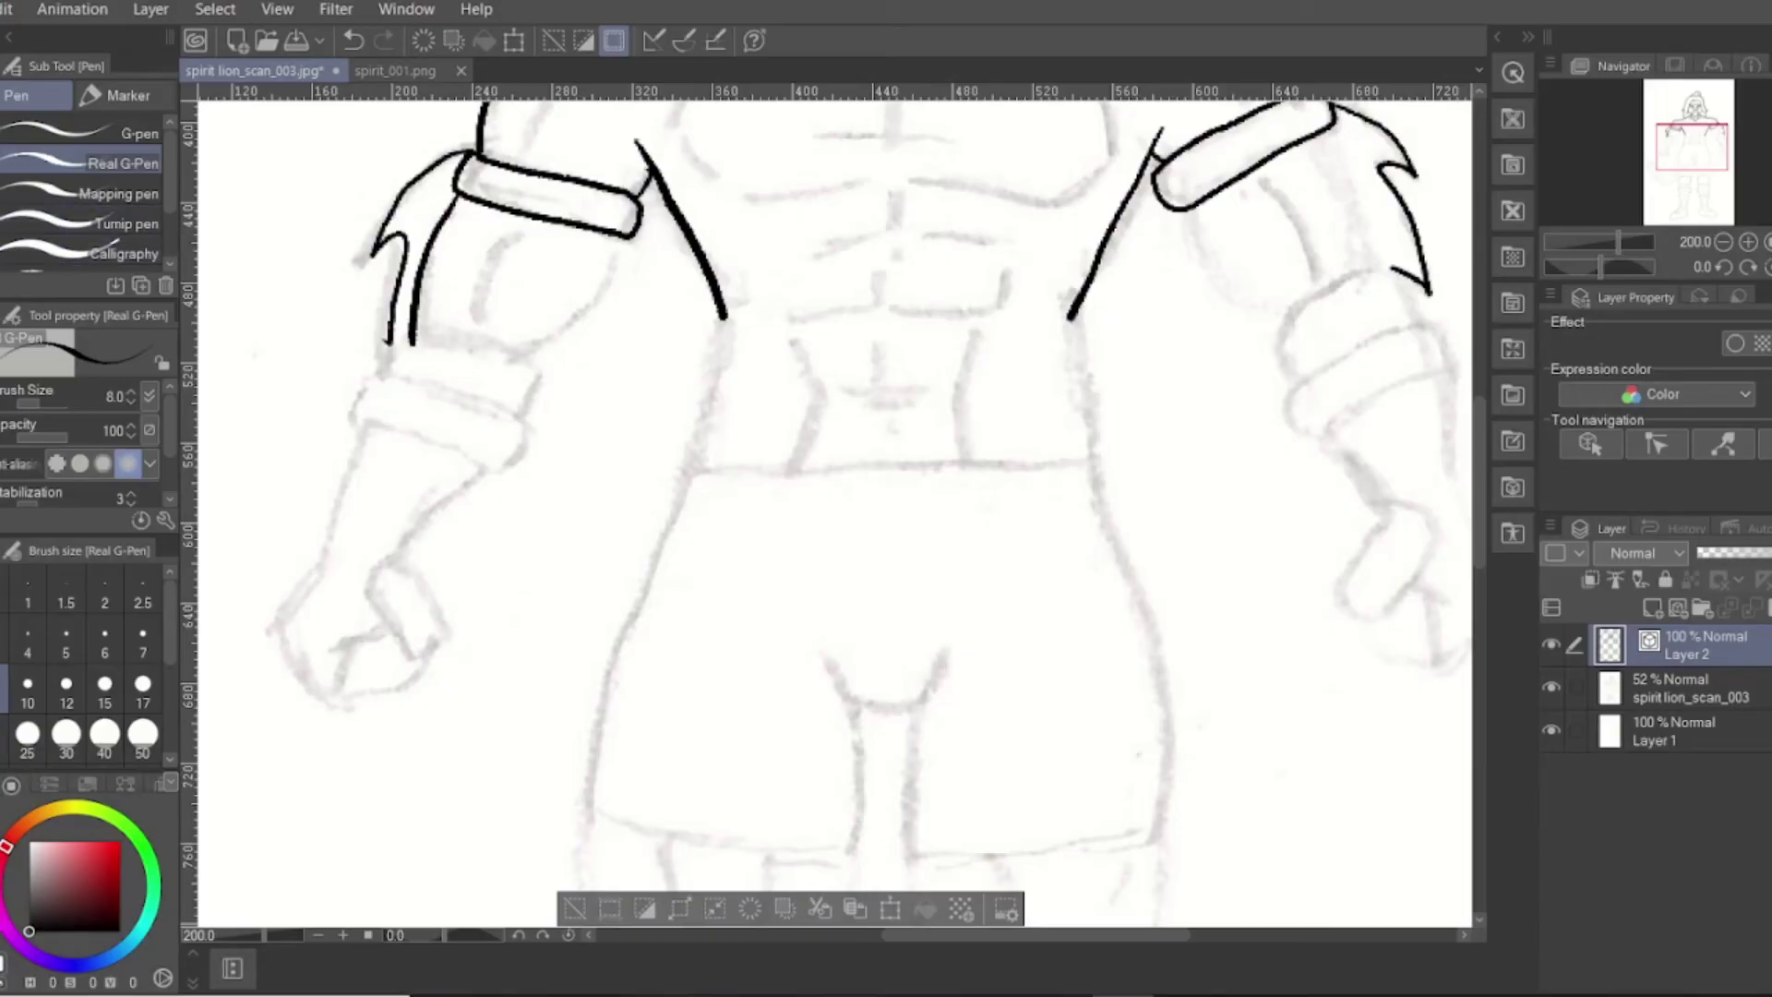
Lasso the character's left forearm and fist on the spirit lion_scan_003 sketch layer, rotate them slightly and apply the transformation
{"action": "key", "text": "w"}
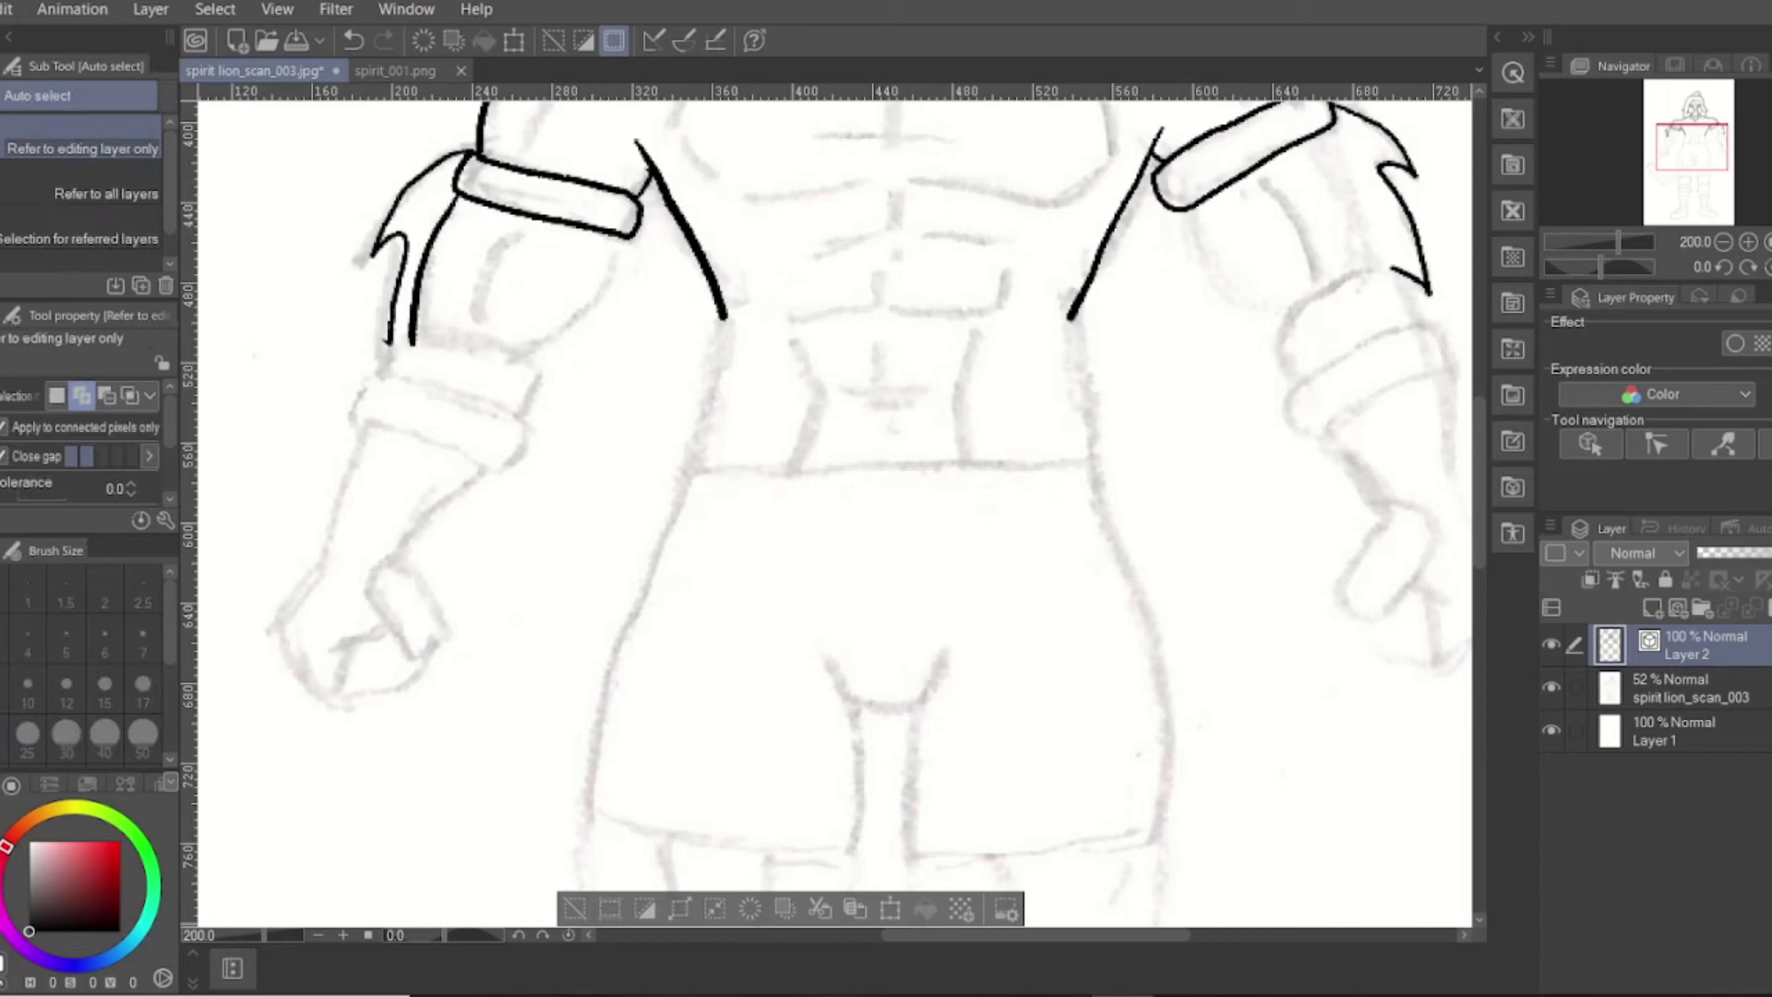
{"action": "left_click", "coordinate": [214, 9]}
{"action": "left_click", "coordinate": [237, 59]}
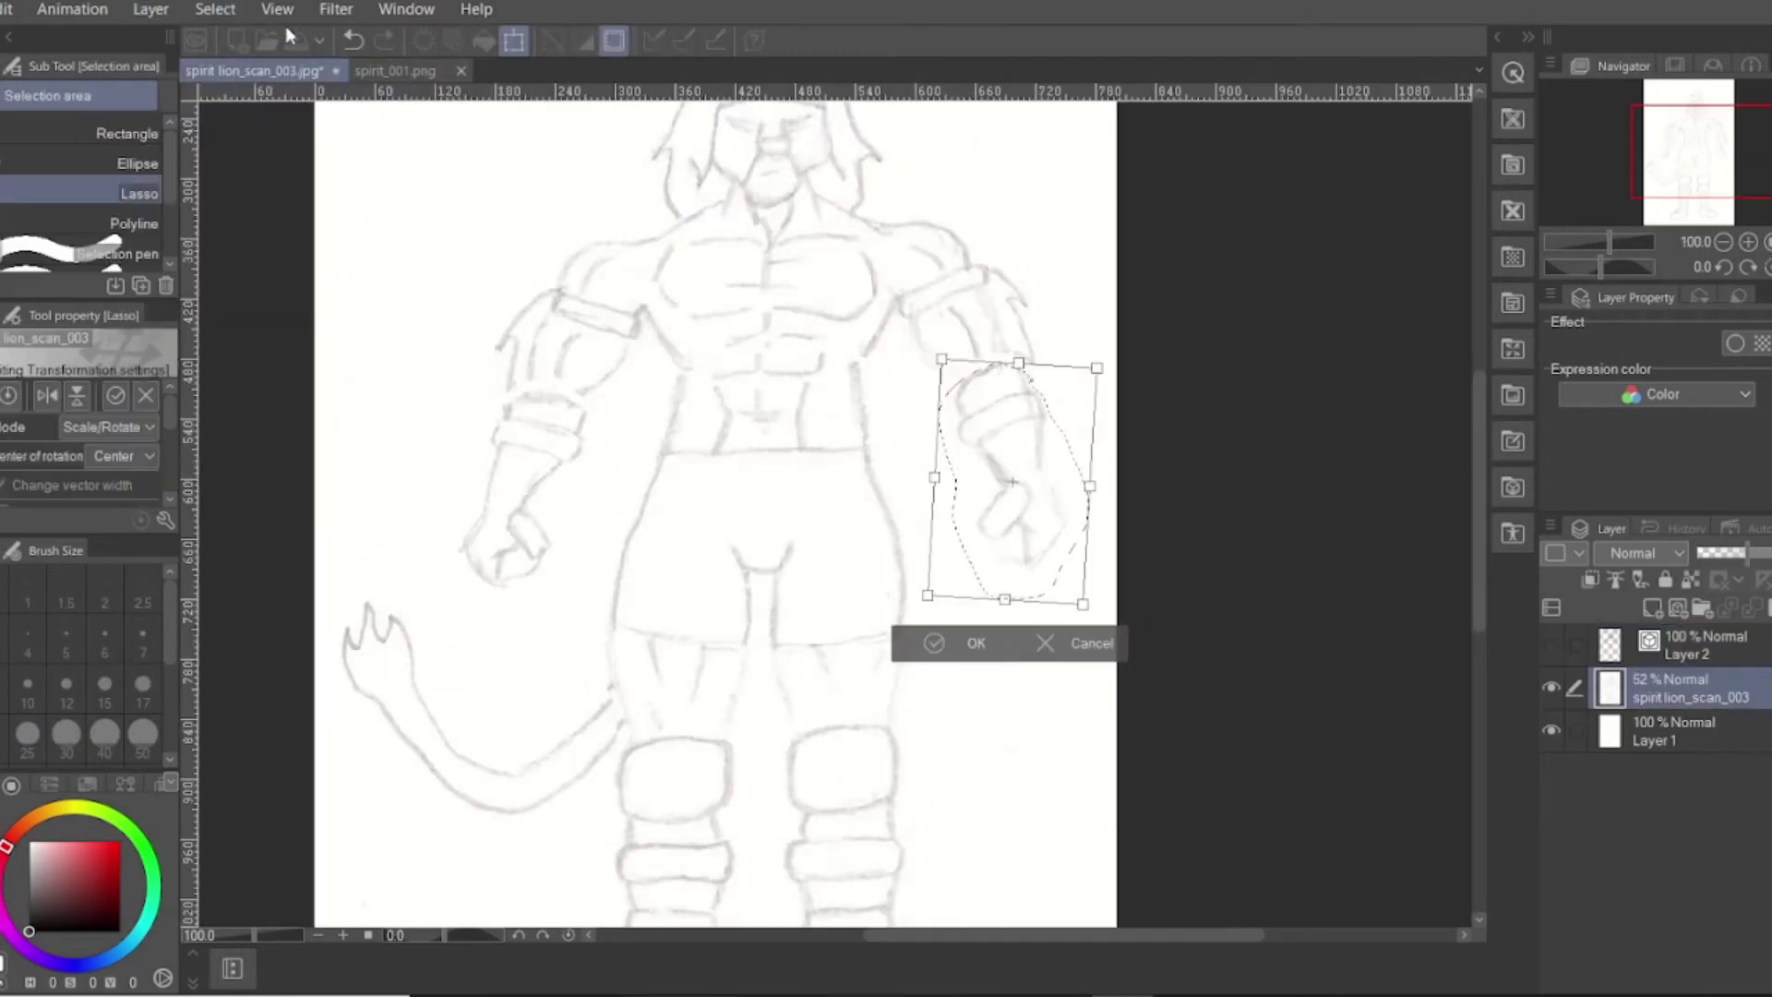
{"action": "left_click", "coordinate": [215, 9]}
{"action": "left_click", "coordinate": [933, 638]}
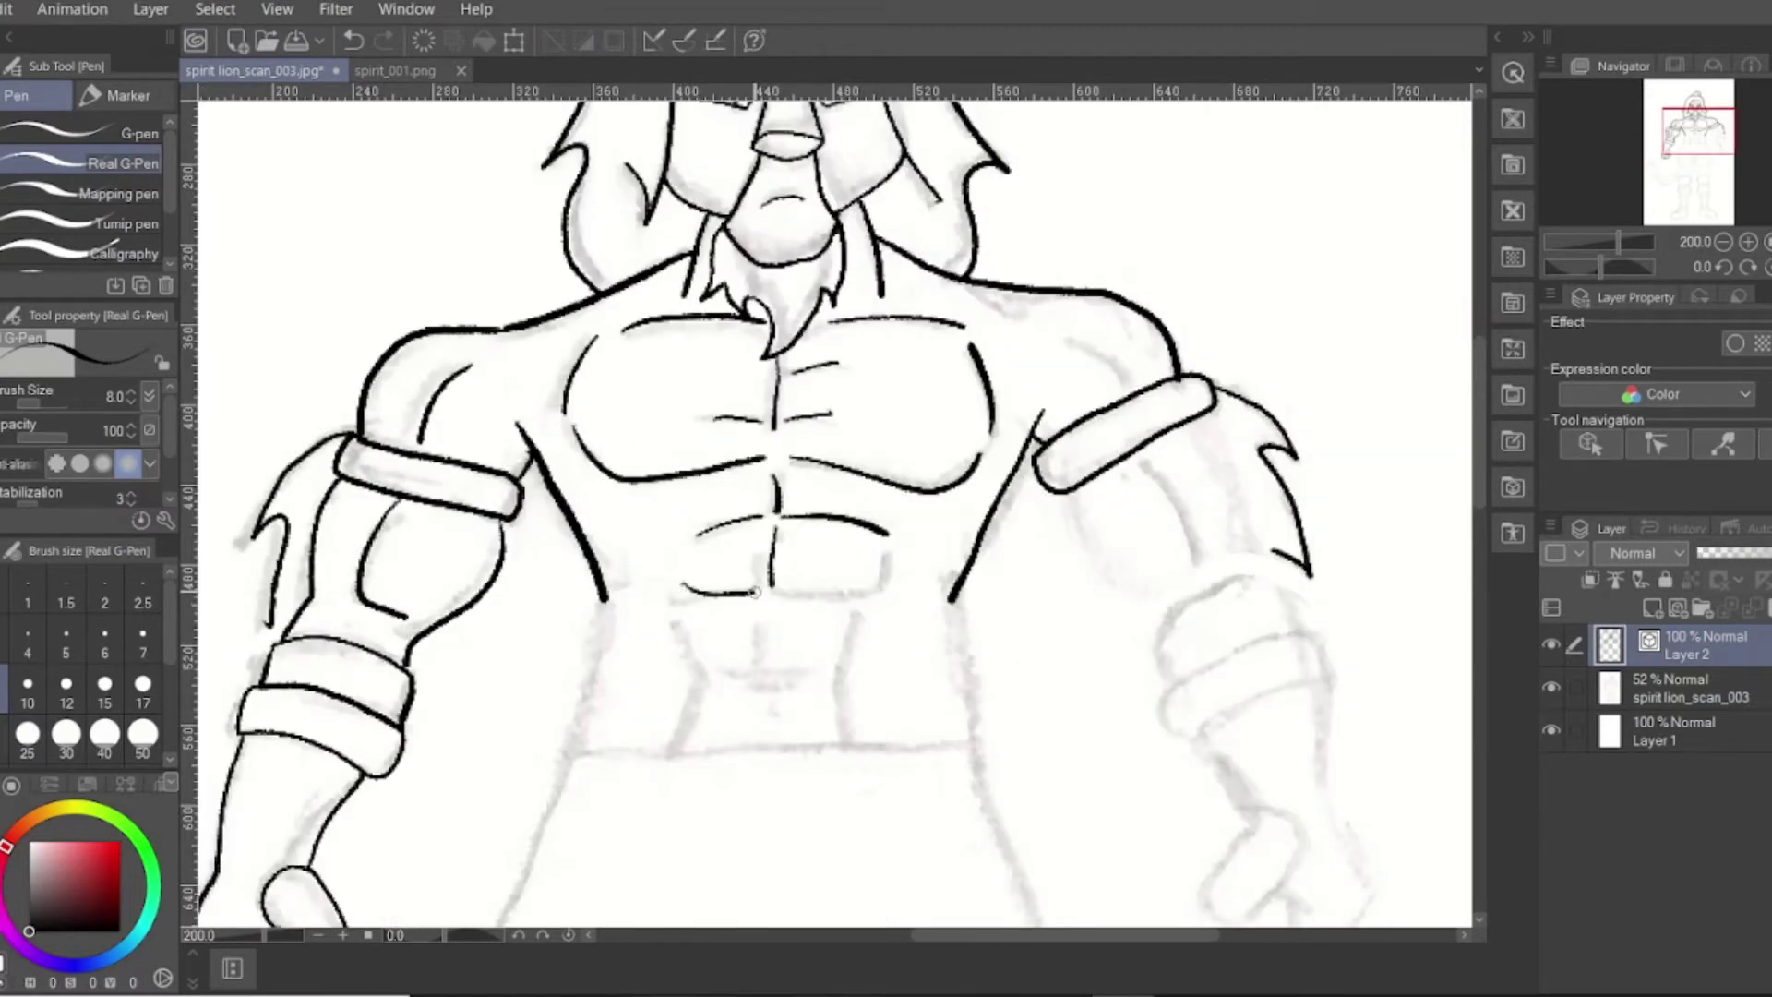
Ink the abdominal muscle lines and both waist contours down to the top of the shorts at brush size 8
{"action": "left_click_drag", "start_coordinate": [804, 588], "coordinate": [888, 592]}
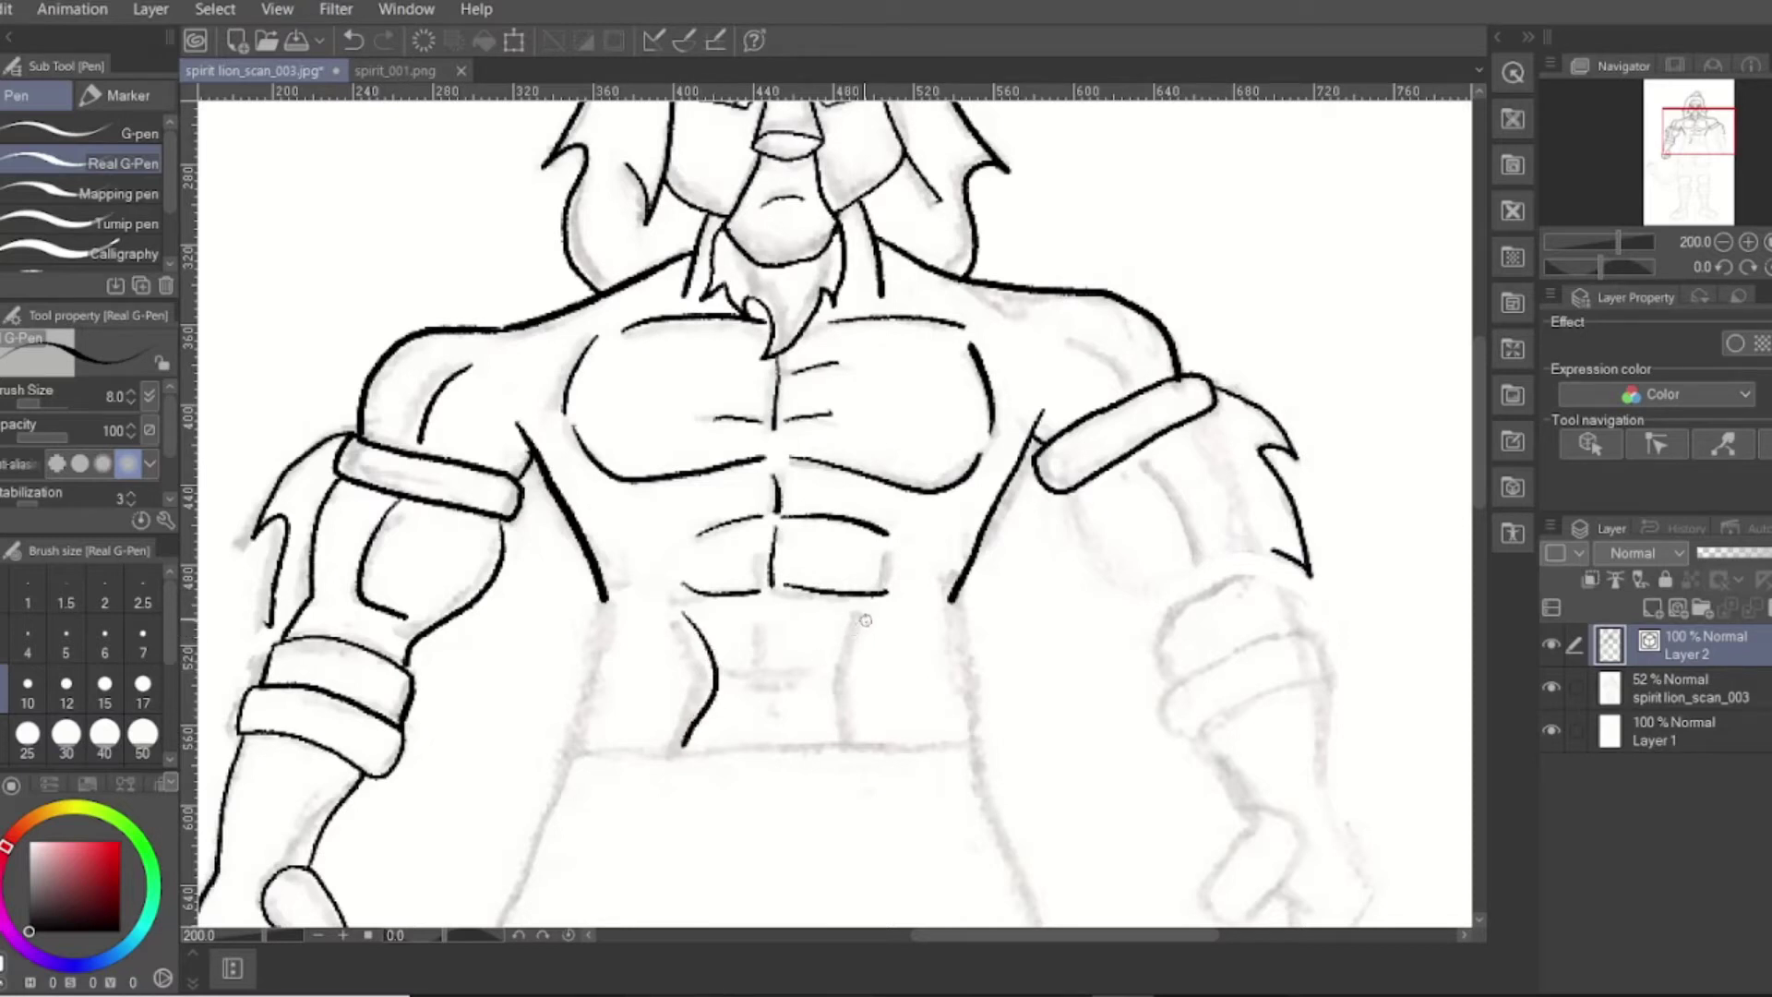
{"action": "left_click_drag", "start_coordinate": [868, 614], "coordinate": [855, 737]}
{"action": "left_click_drag", "start_coordinate": [778, 618], "coordinate": [778, 658]}
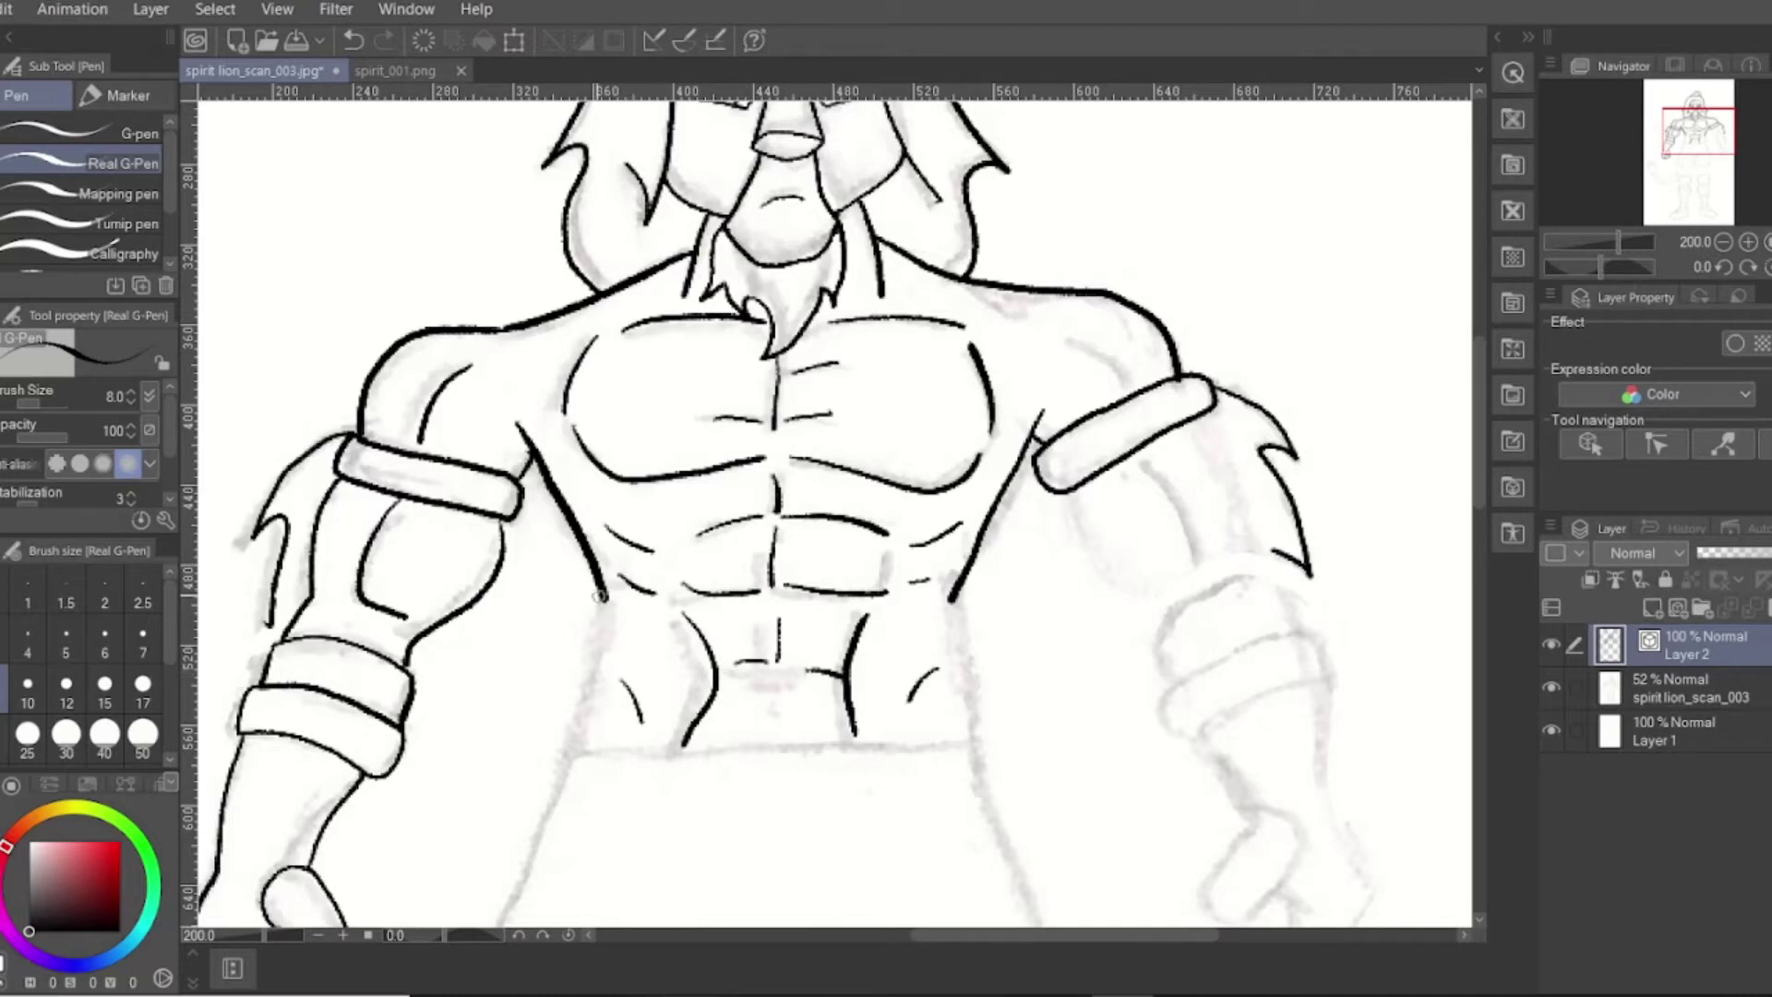
{"action": "left_click_drag", "start_coordinate": [601, 593], "coordinate": [578, 736]}
{"action": "left_click_drag", "start_coordinate": [951, 604], "coordinate": [974, 743]}
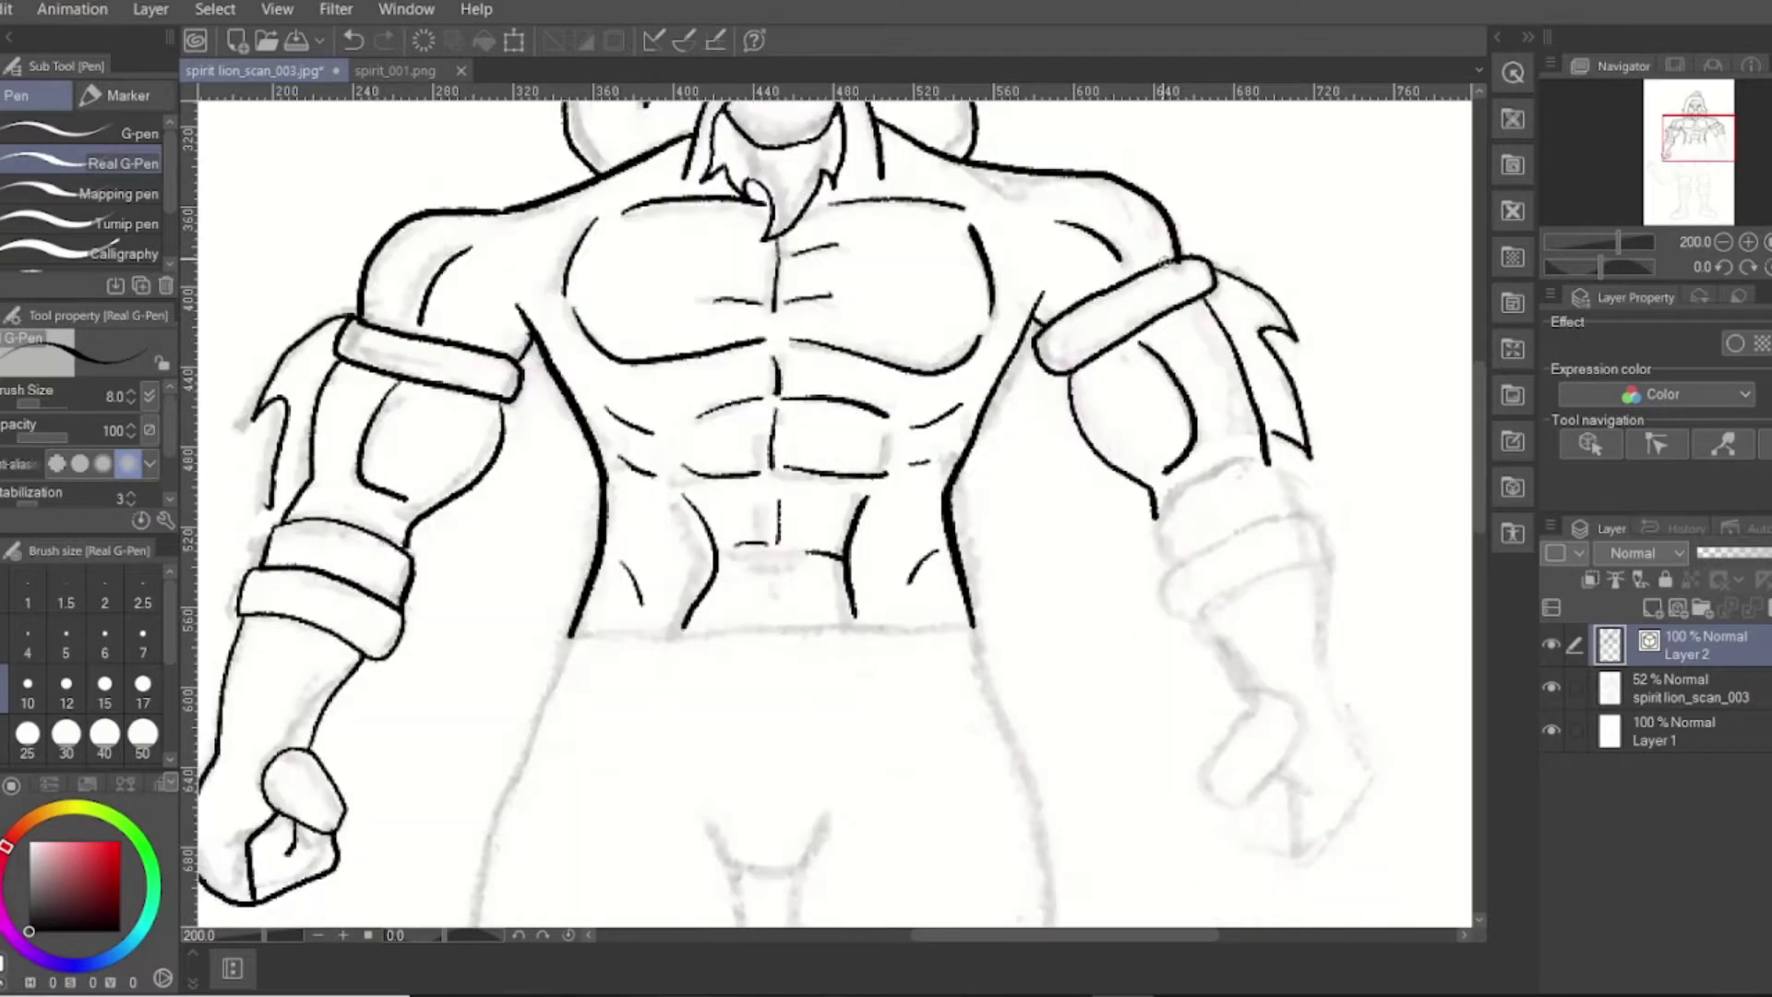
Ink the character's left wrist cuff, auto-select the empty background around the figure, and ink the forearm and fist below
{"action": "scroll", "coordinate": [1479, 390], "scroll_direction": "down", "scroll_amount": 3}
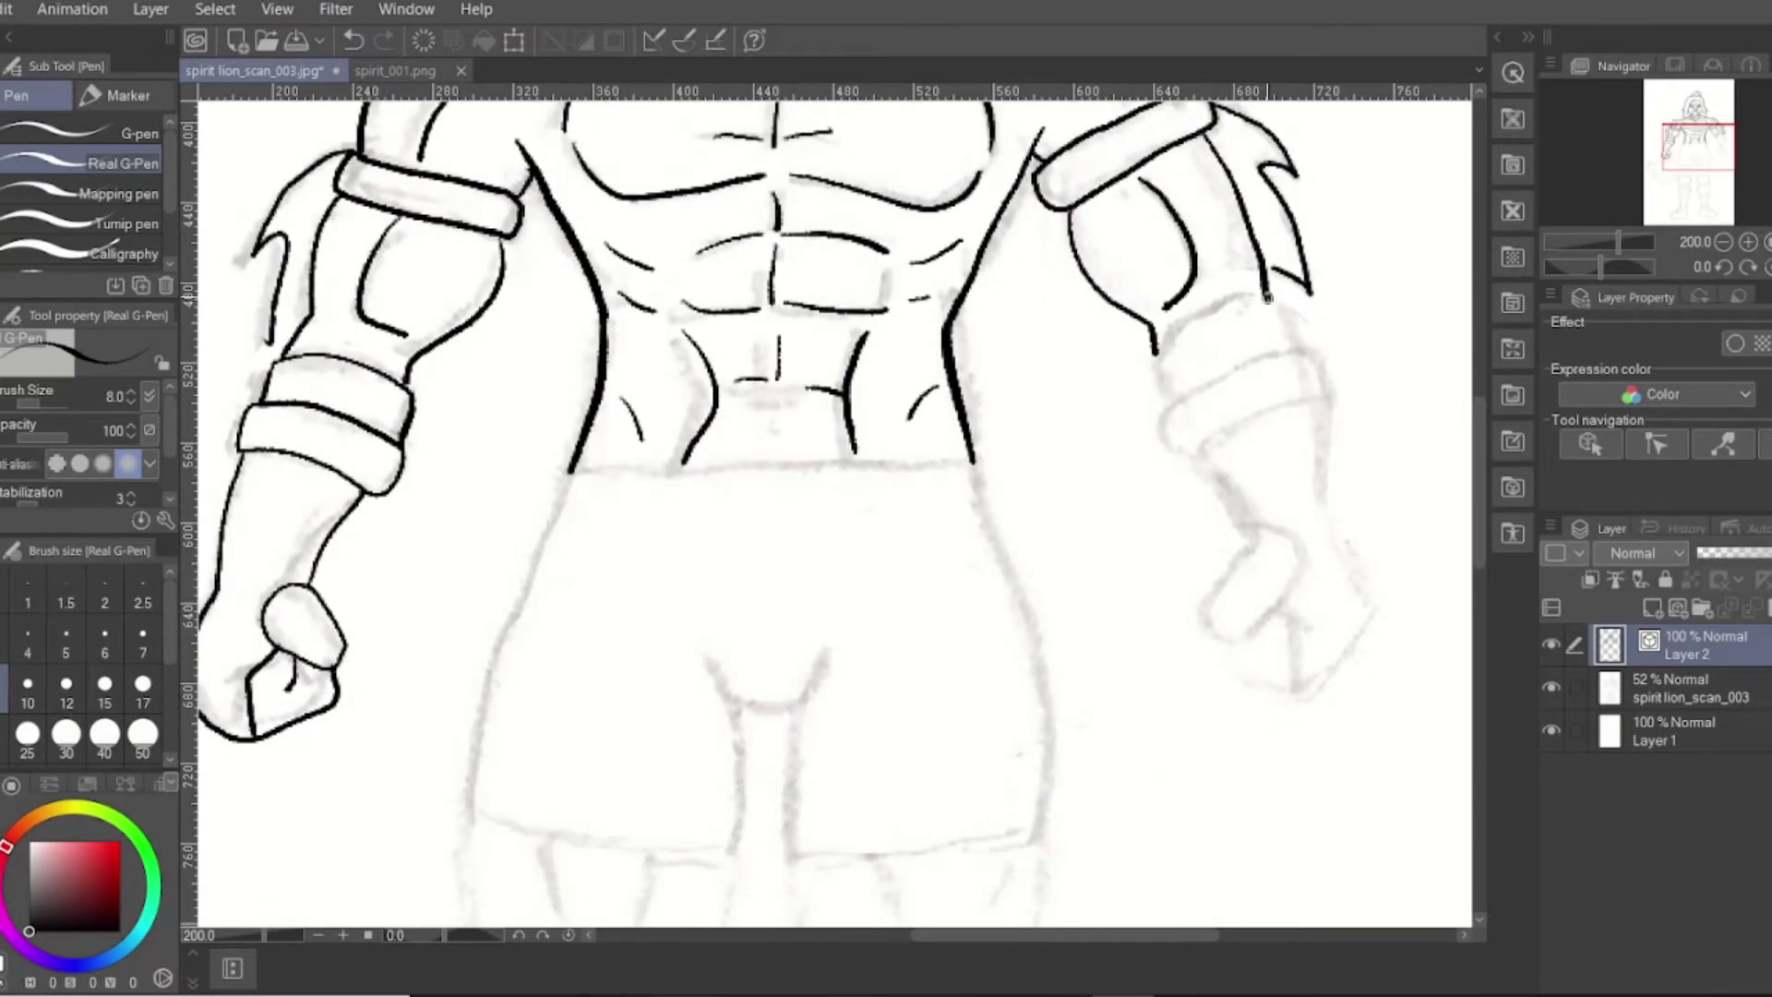
{"action": "mouse_move", "coordinate": [1269, 297]}
{"action": "left_mouse_down"}
{"action": "mouse_move", "coordinate": [1156, 360]}
{"action": "mouse_move", "coordinate": [1234, 435]}
{"action": "mouse_move", "coordinate": [1323, 400]}
{"action": "mouse_move", "coordinate": [1311, 351]}
{"action": "left_mouse_up"}
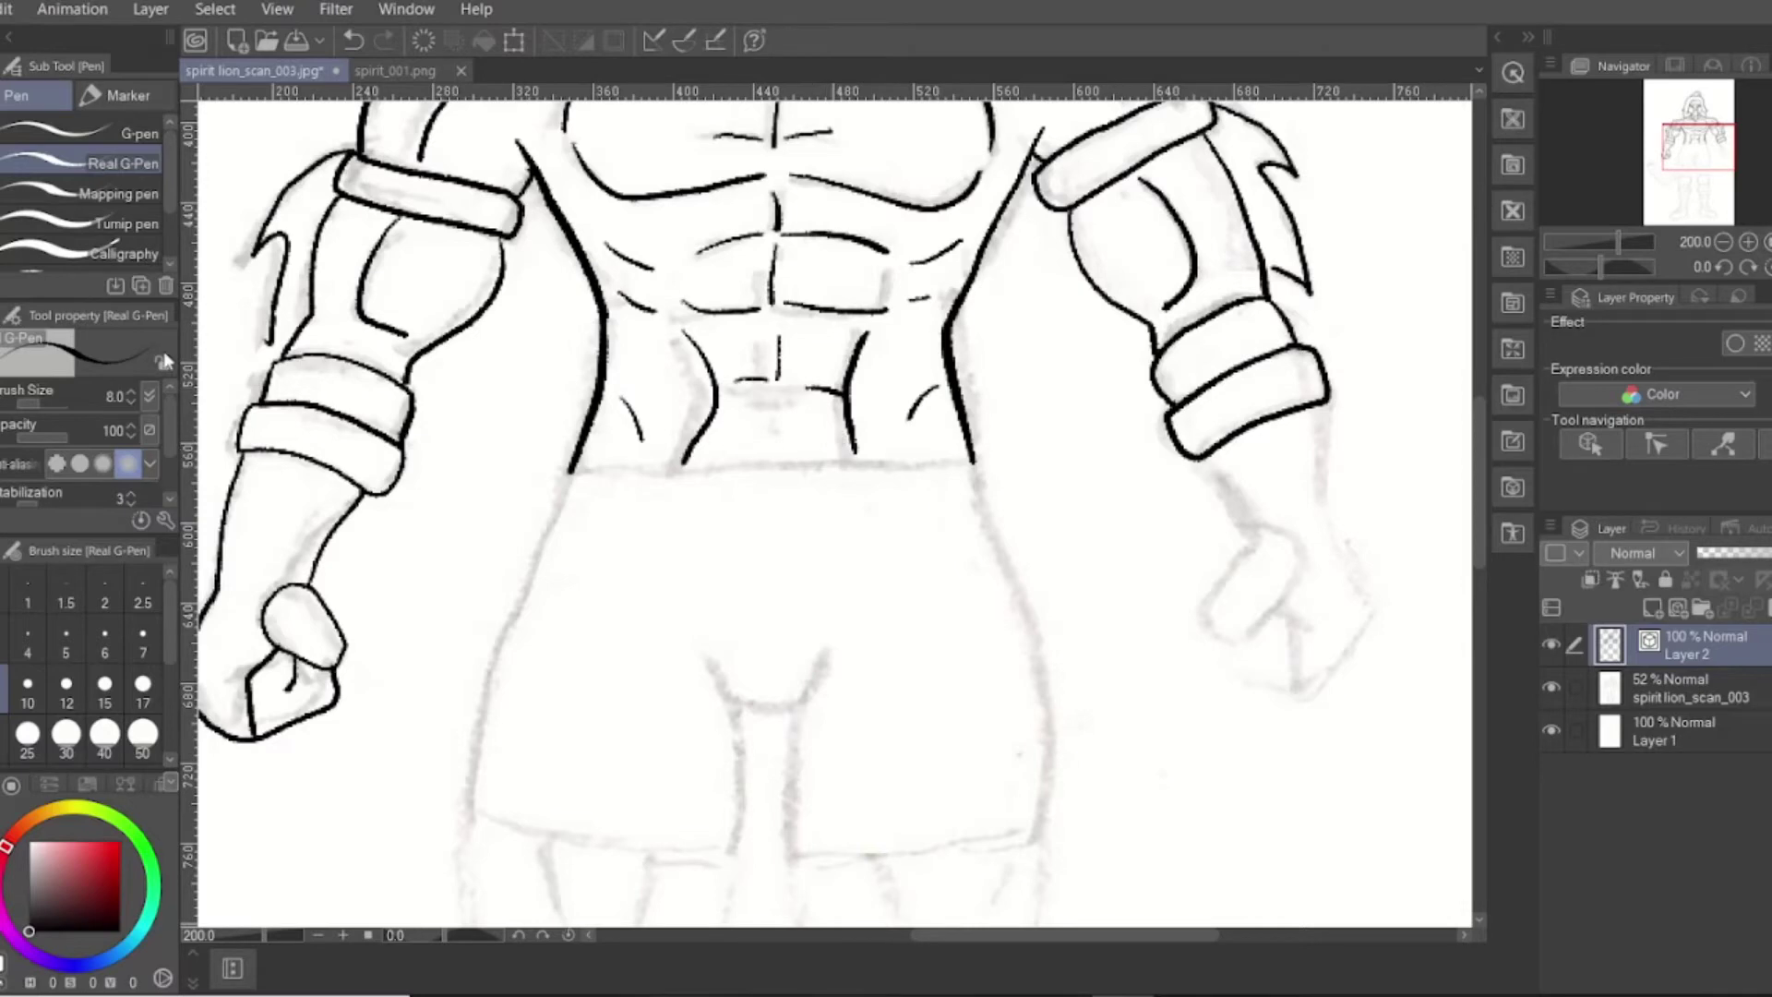
{"action": "key", "text": "w"}
{"action": "left_click", "coordinate": [1200, 459]}
{"action": "key", "text": "p"}
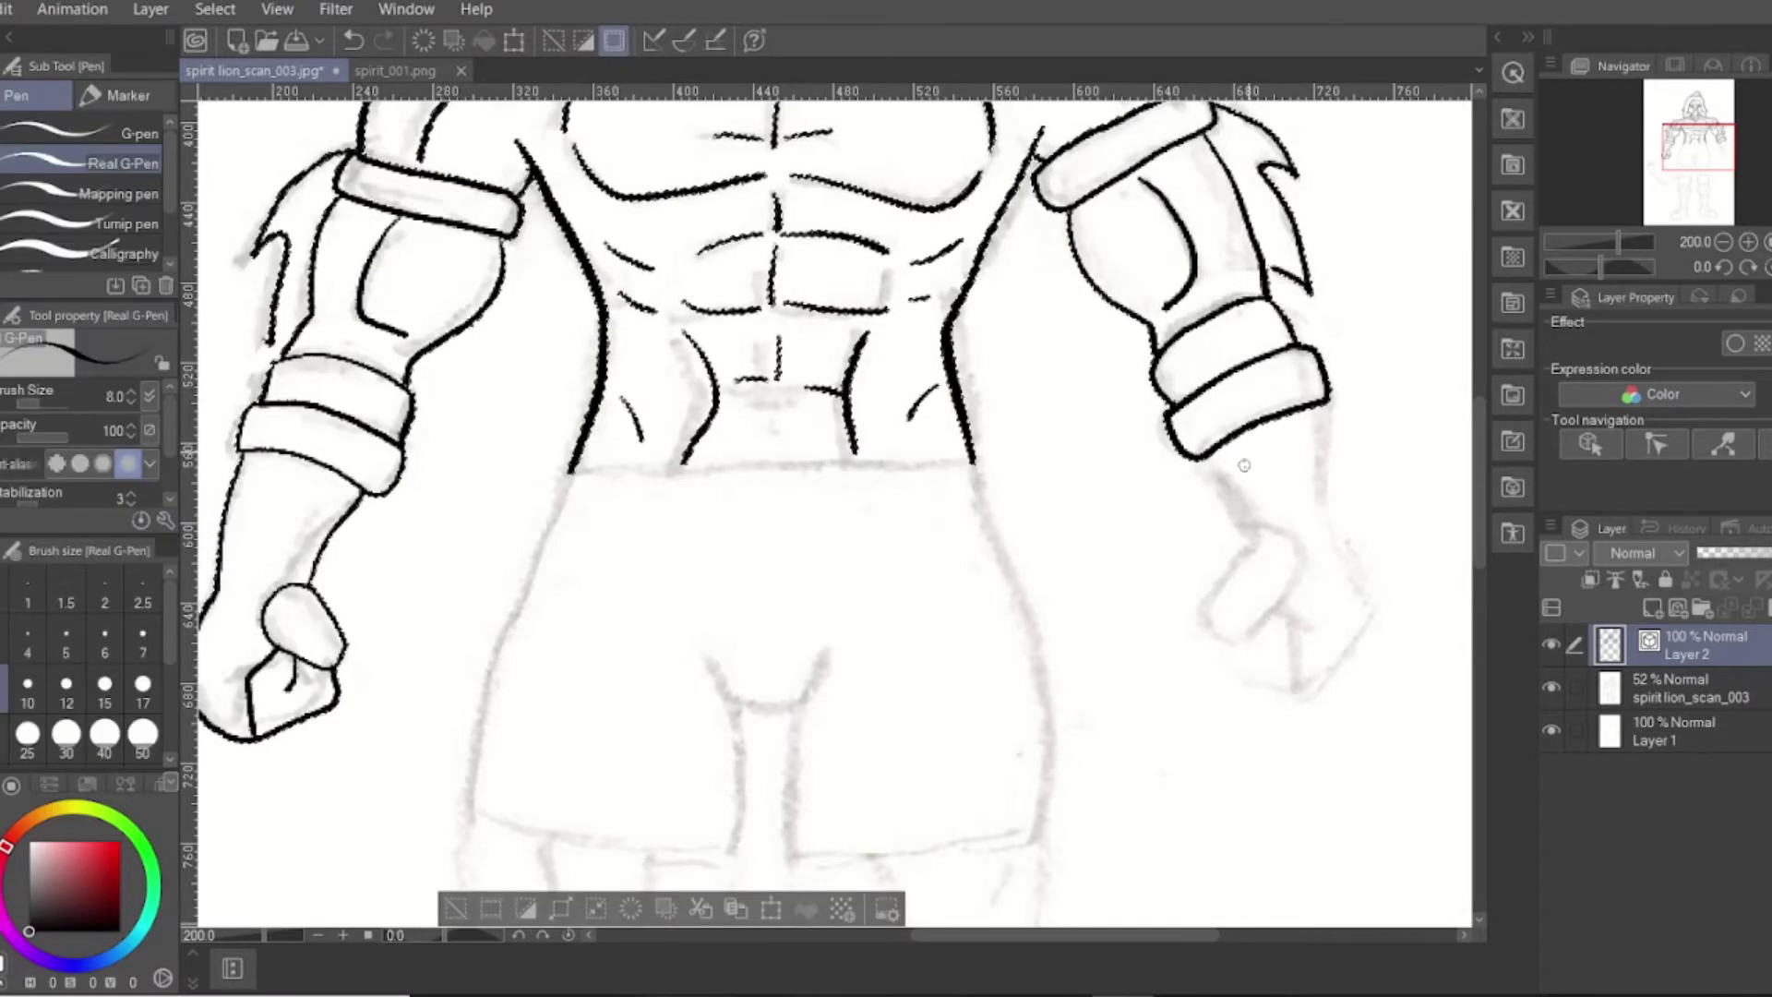
{"action": "mouse_move", "coordinate": [1209, 465]}
{"action": "left_mouse_down"}
{"action": "mouse_move", "coordinate": [1228, 647]}
{"action": "mouse_move", "coordinate": [1330, 406]}
{"action": "left_mouse_up"}
{"action": "mouse_move", "coordinate": [1241, 646]}
{"action": "left_mouse_down"}
{"action": "mouse_move", "coordinate": [1283, 601]}
{"action": "mouse_move", "coordinate": [1321, 694]}
{"action": "mouse_move", "coordinate": [1291, 671]}
{"action": "left_mouse_up"}
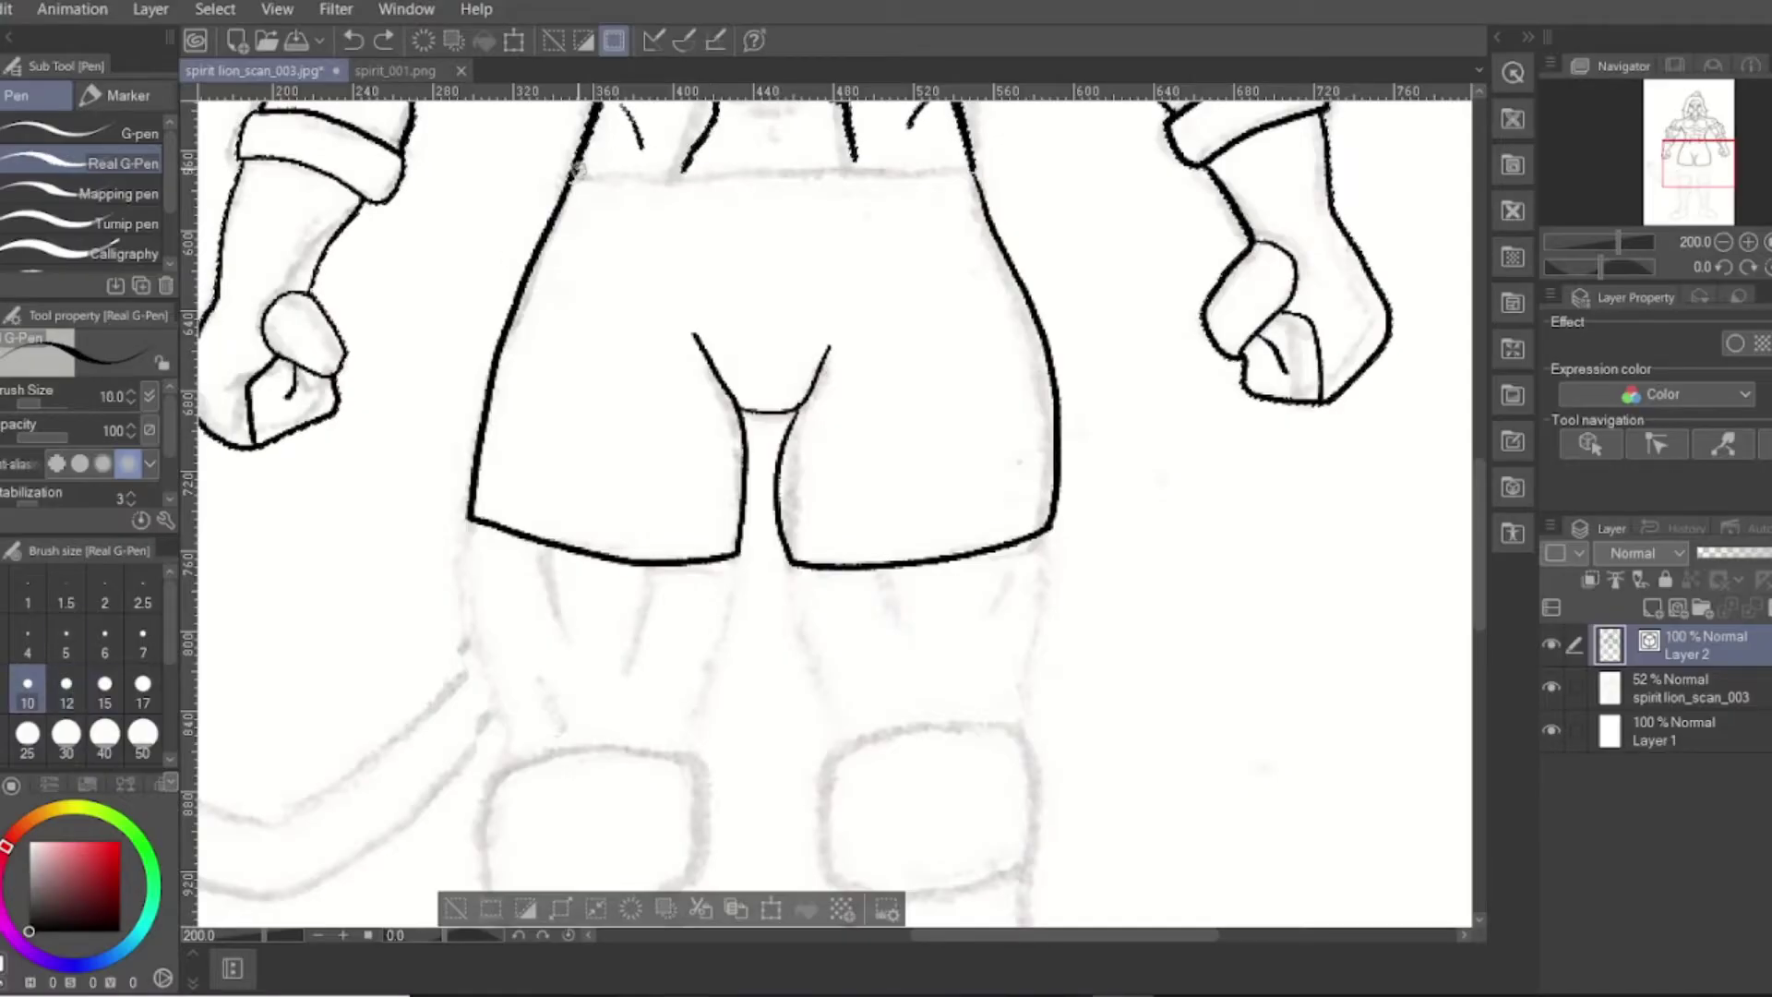
Ink the waistline across the top of the shorts and the rounded knee pads at brush size 10
{"action": "mouse_move", "coordinate": [579, 170]}
{"action": "left_mouse_down"}
{"action": "mouse_move", "coordinate": [771, 183]}
{"action": "mouse_move", "coordinate": [932, 164]}
{"action": "left_mouse_up"}
{"action": "mouse_move", "coordinate": [598, 136]}
{"action": "left_mouse_down"}
{"action": "mouse_move", "coordinate": [477, 249]}
{"action": "mouse_move", "coordinate": [494, 287]}
{"action": "mouse_move", "coordinate": [531, 306]}
{"action": "mouse_move", "coordinate": [660, 297]}
{"action": "mouse_move", "coordinate": [690, 148]}
{"action": "mouse_move", "coordinate": [598, 136]}
{"action": "left_mouse_up"}
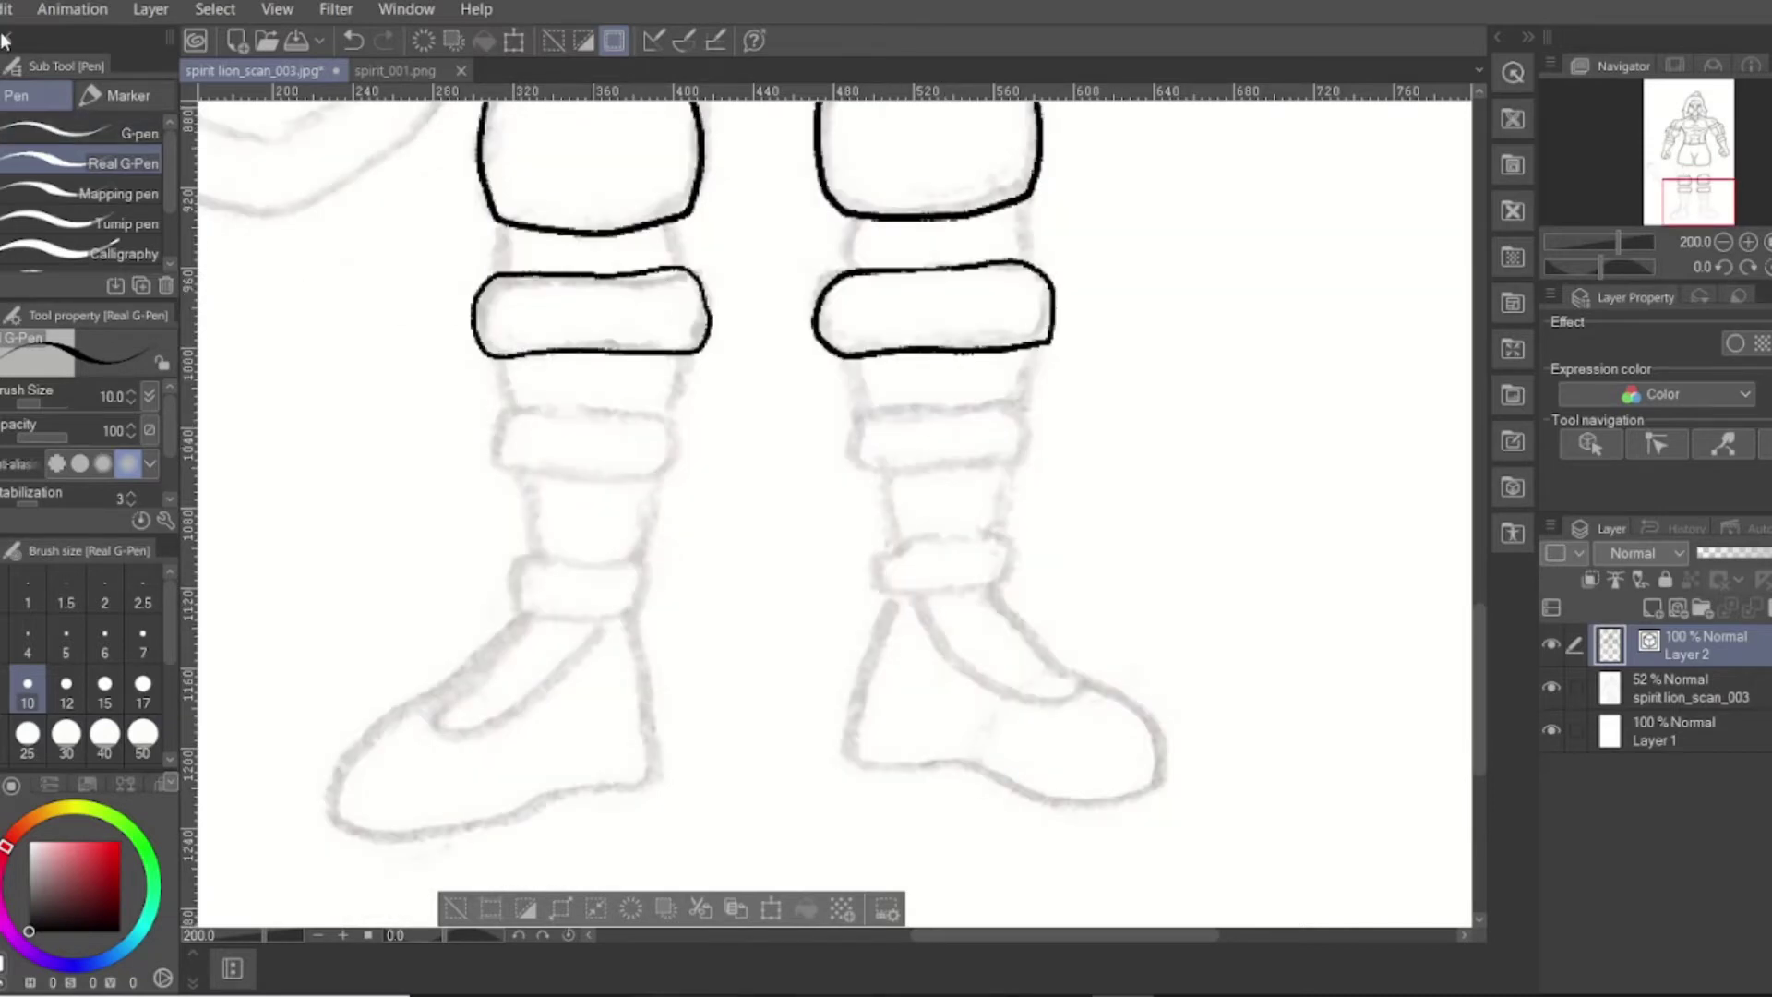
Undo the bands below both knee pads and re-ink the rounded band on the tail-side leg at brush size 10
{"action": "left_click", "coordinate": [6, 9]}
{"action": "left_click", "coordinate": [13, 35]}
{"action": "left_click", "coordinate": [6, 9]}
{"action": "left_click", "coordinate": [9, 37]}
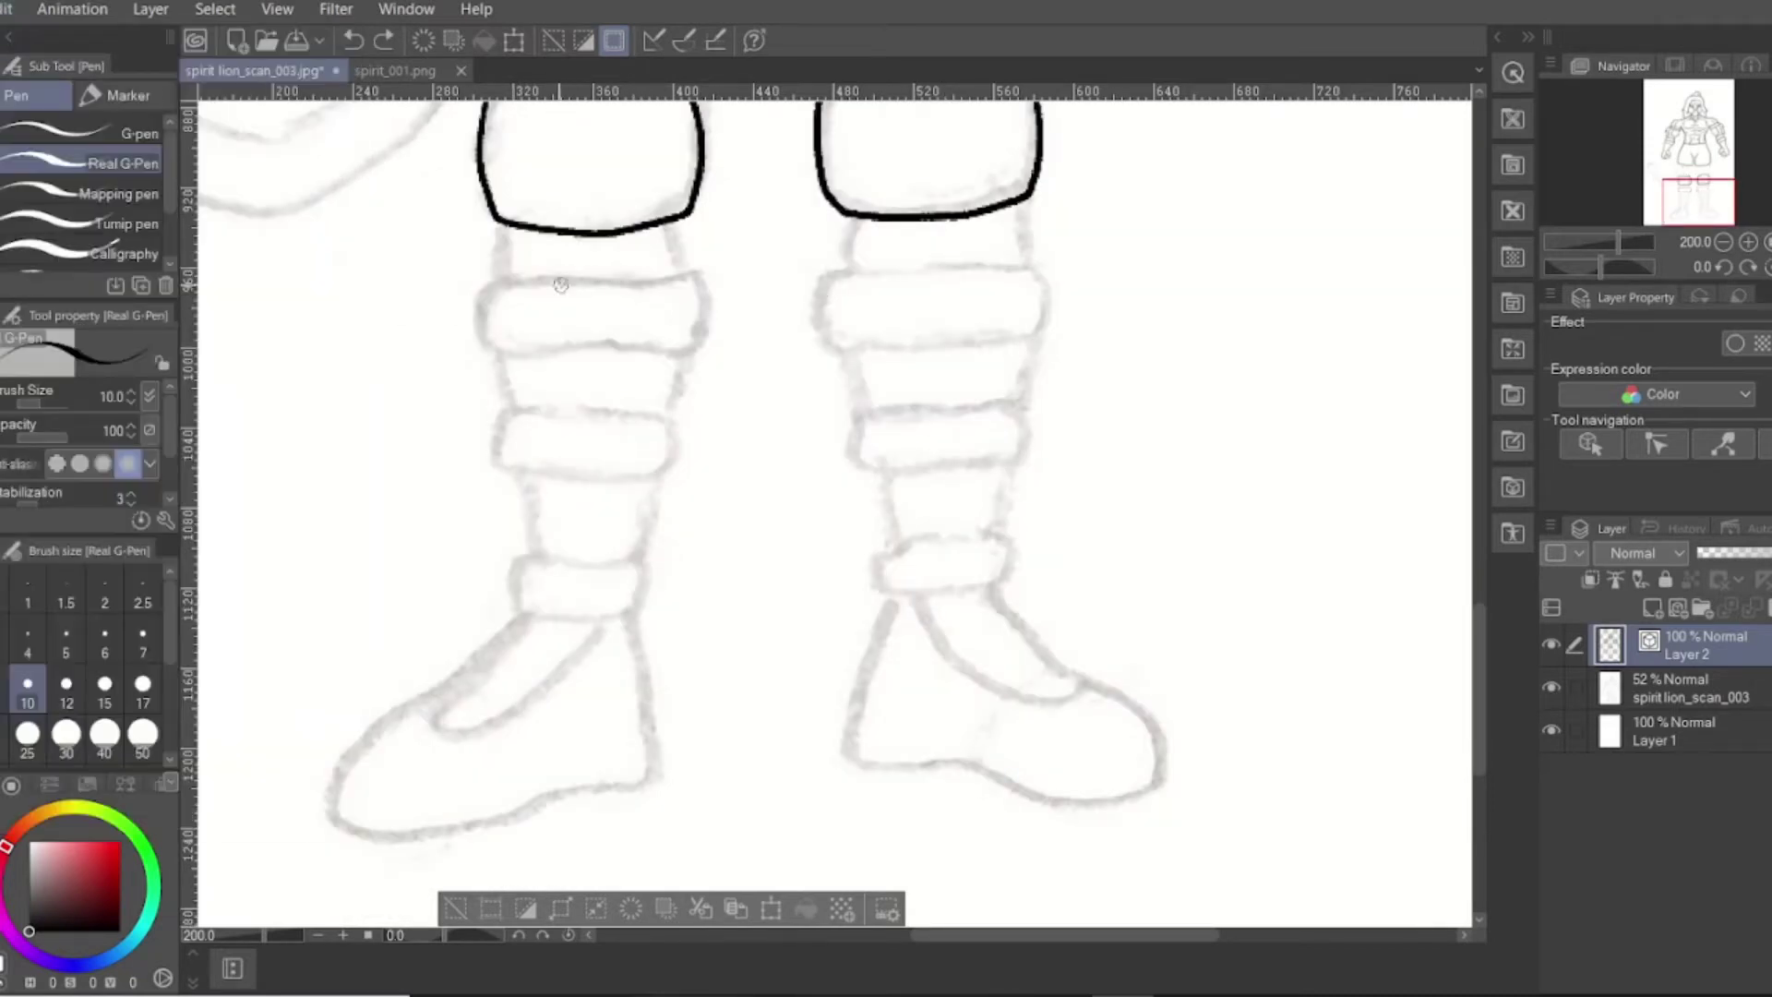
{"action": "left_click_drag", "start_coordinate": [531, 277], "coordinate": [694, 279]}
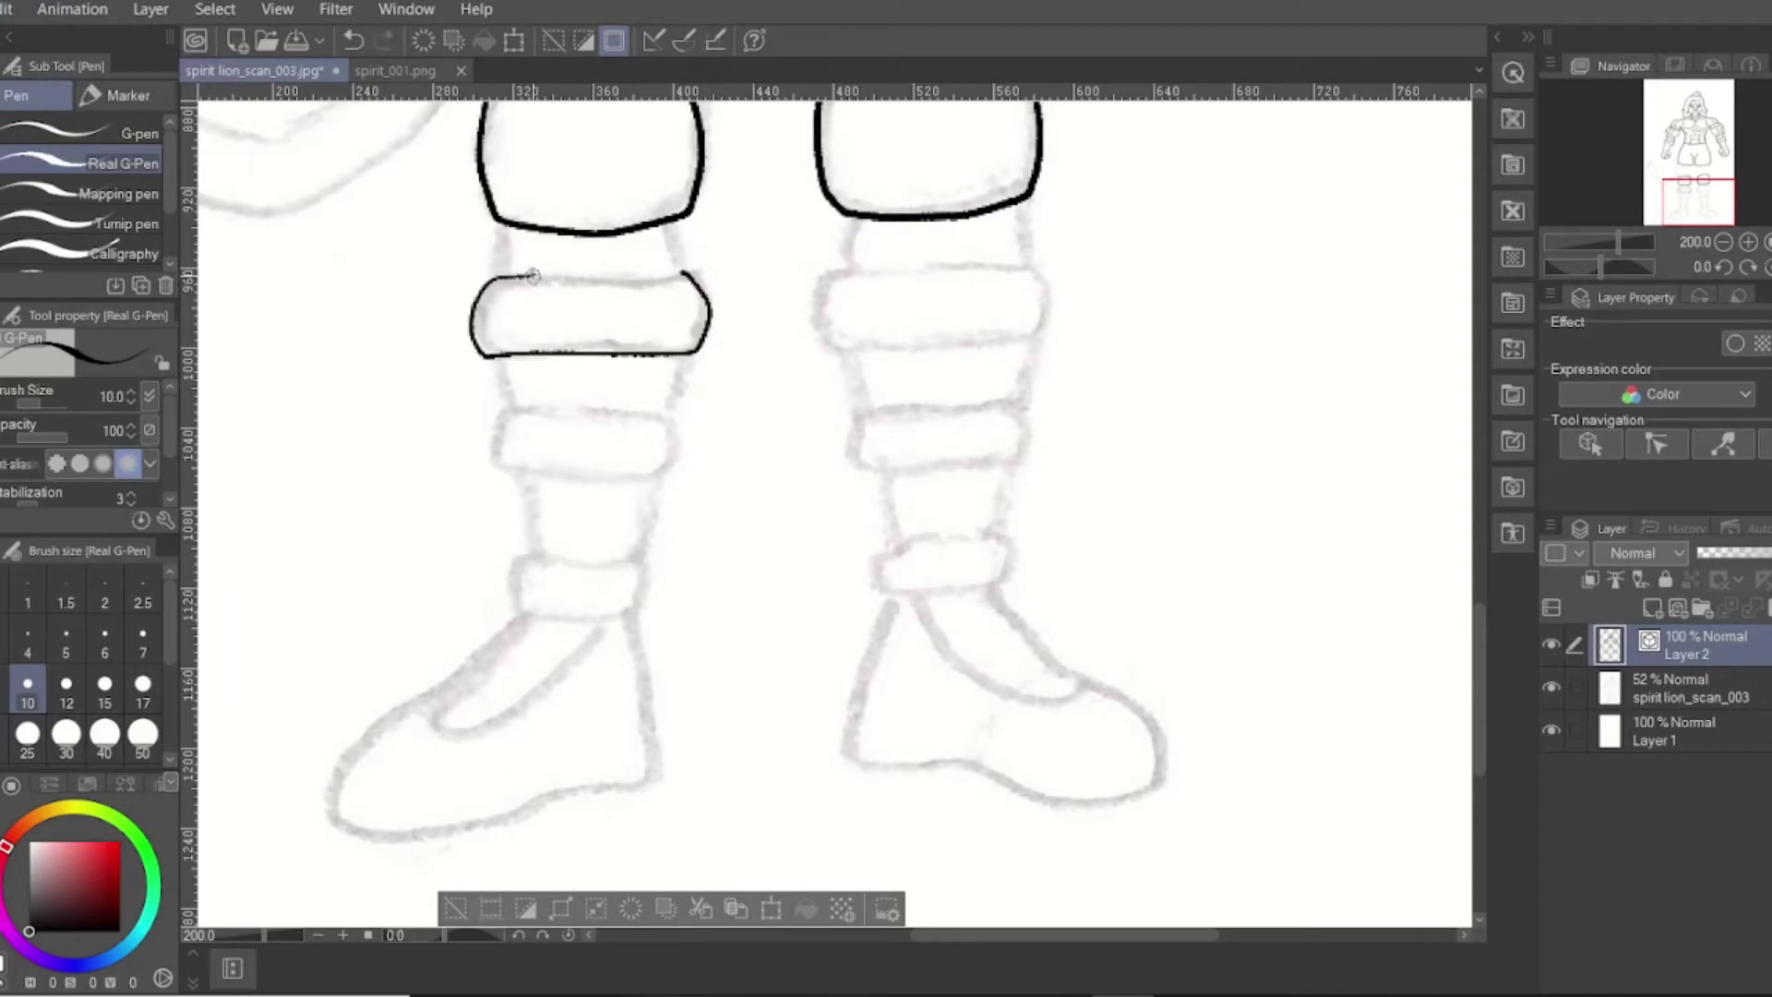
{"action": "left_click_drag", "start_coordinate": [565, 274], "coordinate": [665, 274]}
{"action": "key", "text": "ctrl+z"}
{"action": "left_click_drag", "start_coordinate": [530, 275], "coordinate": [690, 275]}
Ink the rounded band below the knee pad on the leg opposite the tail, undoing the first attempt
{"action": "mouse_move", "coordinate": [971, 263]}
{"action": "left_mouse_down"}
{"action": "mouse_move", "coordinate": [859, 265]}
{"action": "mouse_move", "coordinate": [825, 288]}
{"action": "mouse_move", "coordinate": [818, 332]}
{"action": "left_mouse_up"}
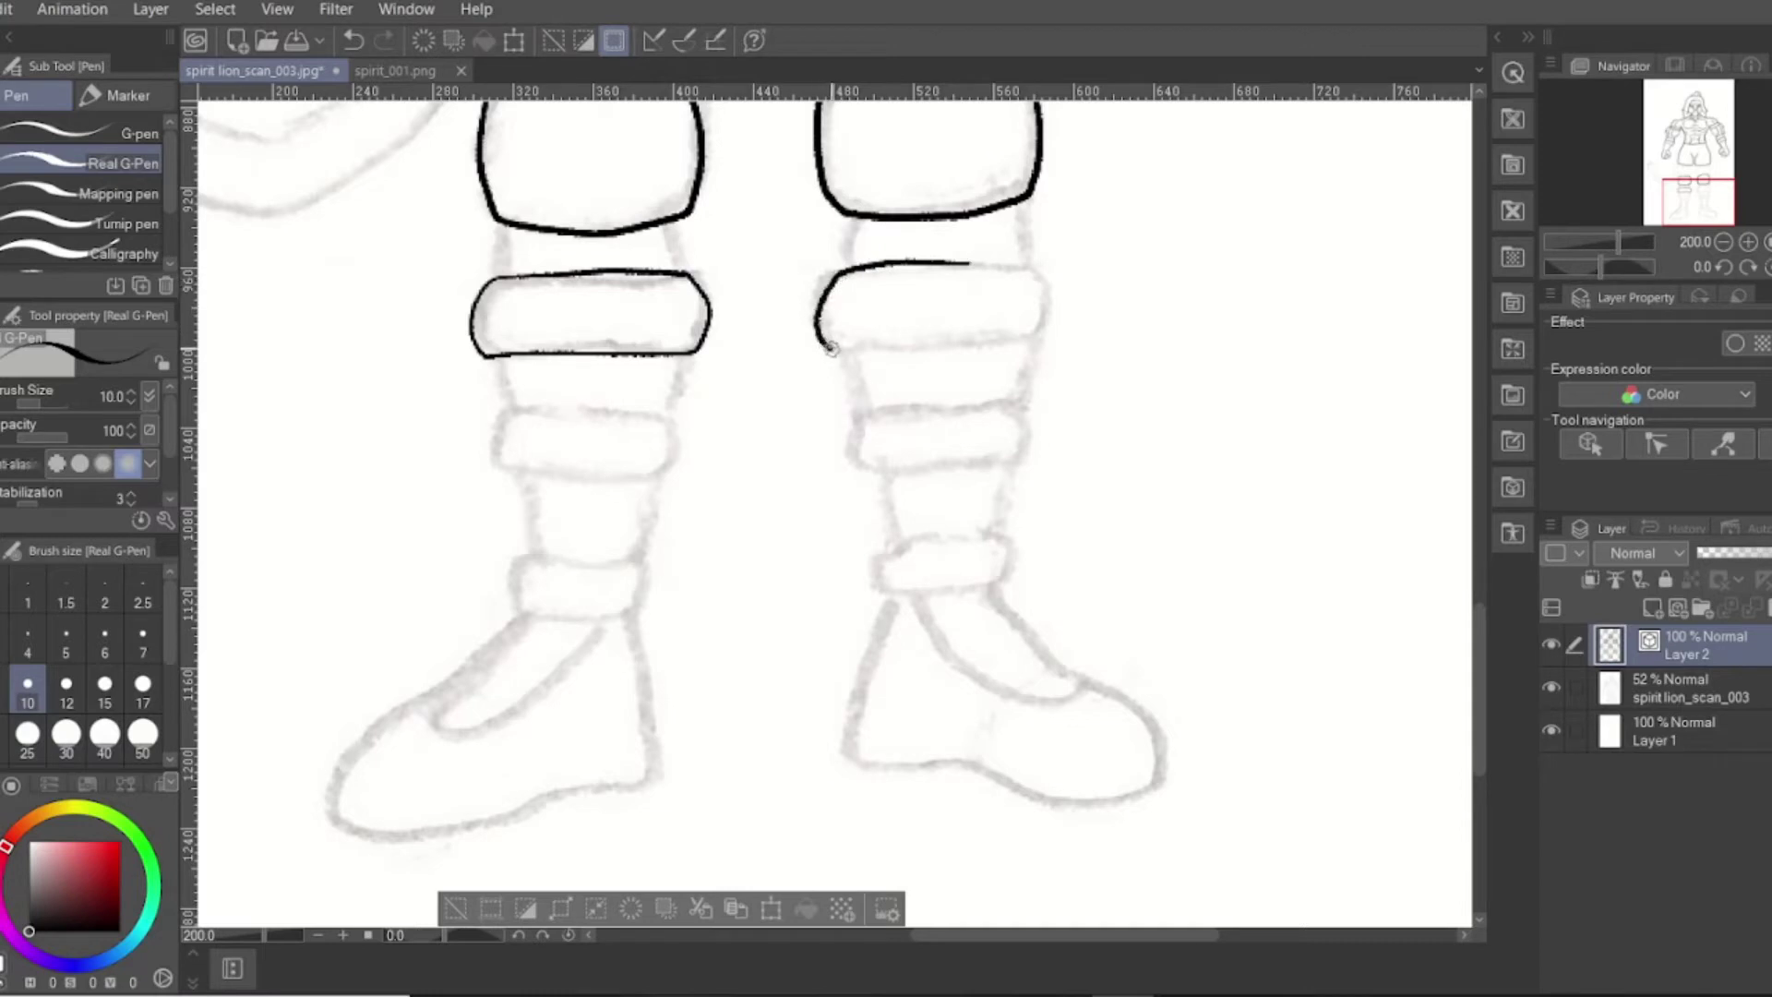
{"action": "key", "text": "ctrl+z"}
{"action": "left_click_drag", "start_coordinate": [967, 263], "coordinate": [991, 262]}
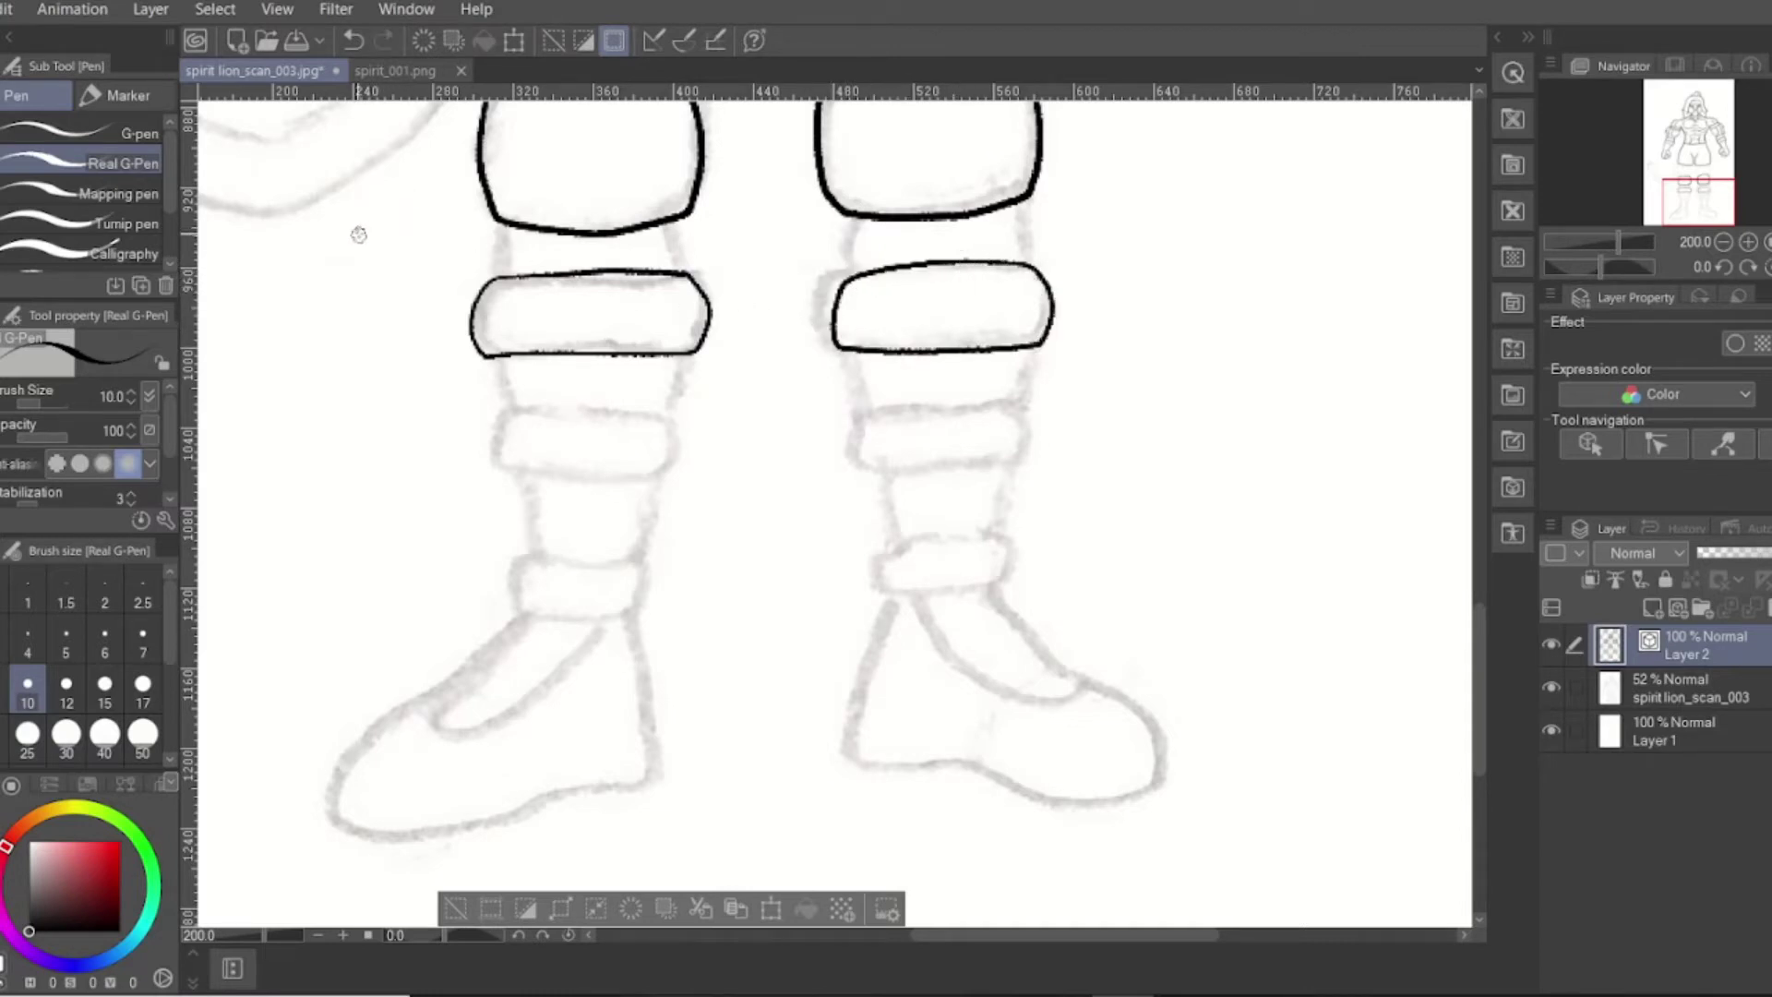
Ink the rounded mid-shin bands and the ankle bands on both legs
{"action": "left_click", "coordinate": [217, 13]}
{"action": "mouse_move", "coordinate": [582, 410]}
{"action": "left_mouse_down"}
{"action": "mouse_move", "coordinate": [519, 411]}
{"action": "mouse_move", "coordinate": [505, 472]}
{"action": "mouse_move", "coordinate": [637, 480]}
{"action": "mouse_move", "coordinate": [682, 451]}
{"action": "mouse_move", "coordinate": [582, 411]}
{"action": "left_mouse_up"}
{"action": "mouse_move", "coordinate": [976, 398]}
{"action": "left_mouse_down"}
{"action": "mouse_move", "coordinate": [871, 408]}
{"action": "mouse_move", "coordinate": [851, 446]}
{"action": "mouse_move", "coordinate": [978, 400]}
{"action": "left_mouse_up"}
{"action": "mouse_move", "coordinate": [559, 555]}
{"action": "left_mouse_down"}
{"action": "mouse_move", "coordinate": [591, 619]}
{"action": "mouse_move", "coordinate": [621, 620]}
{"action": "mouse_move", "coordinate": [647, 561]}
{"action": "mouse_move", "coordinate": [552, 556]}
{"action": "left_mouse_up"}
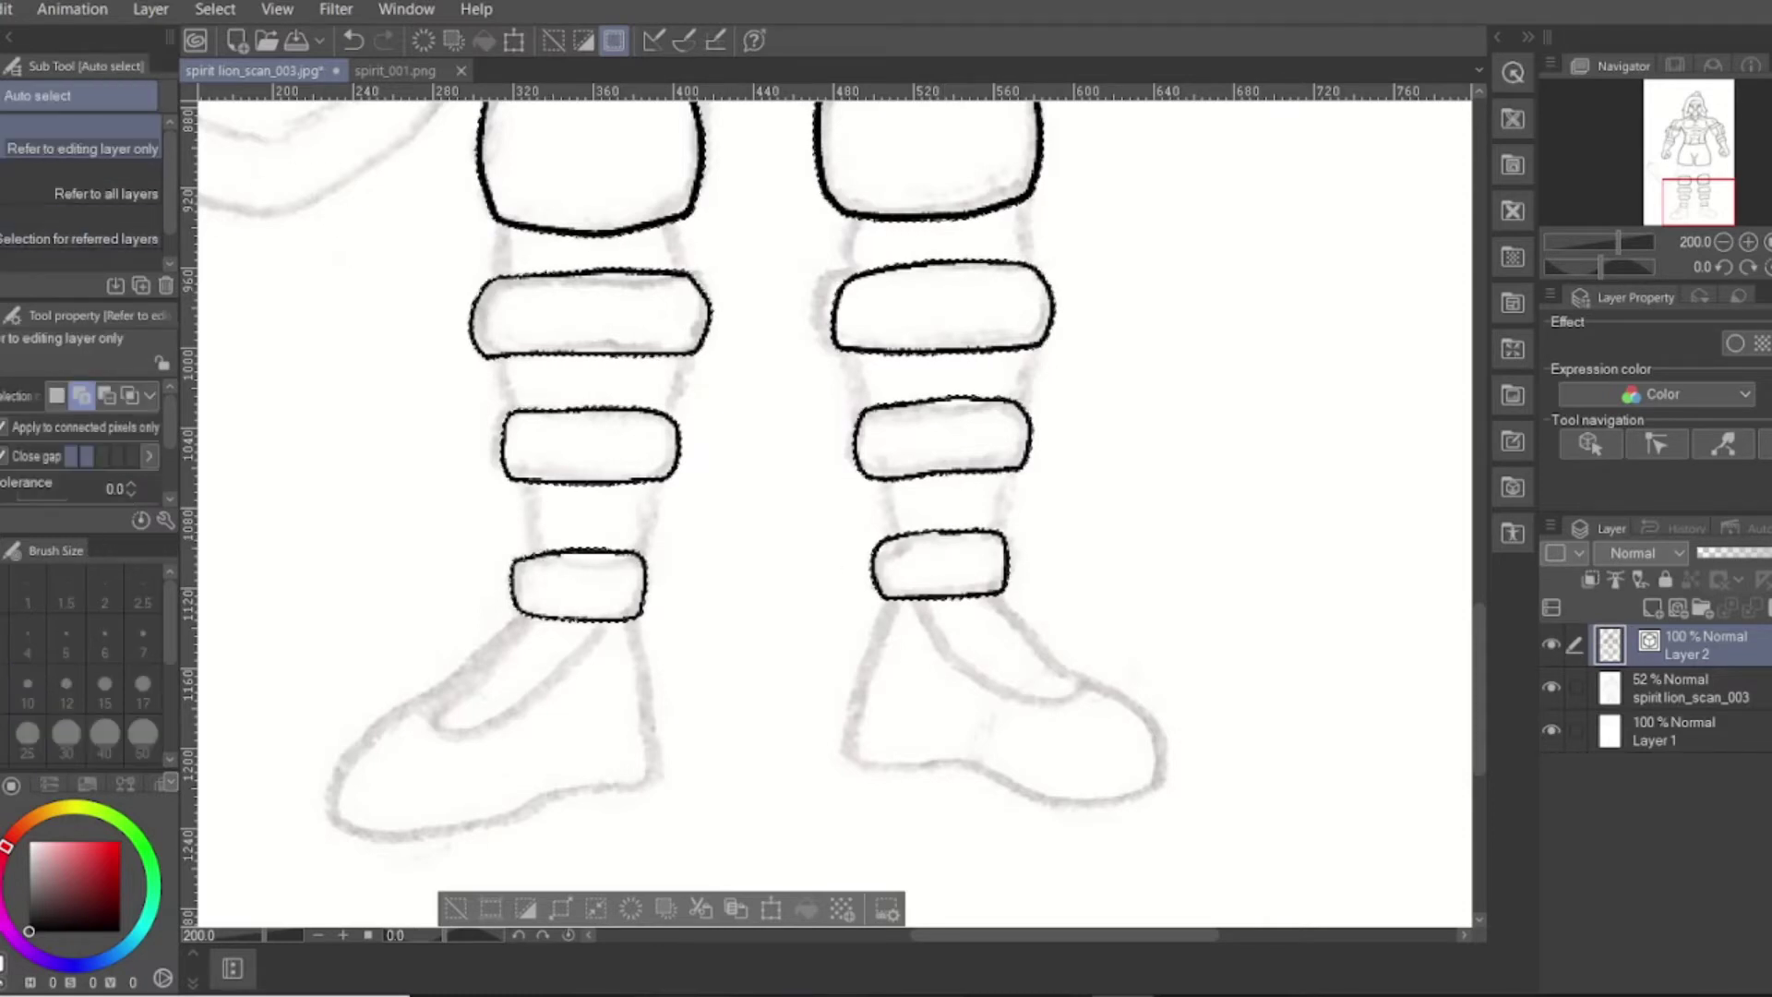
Auto-select the area outside the bands and ink both sides of the tail-side leg between knee pad and ankle band
{"action": "key", "text": "p"}
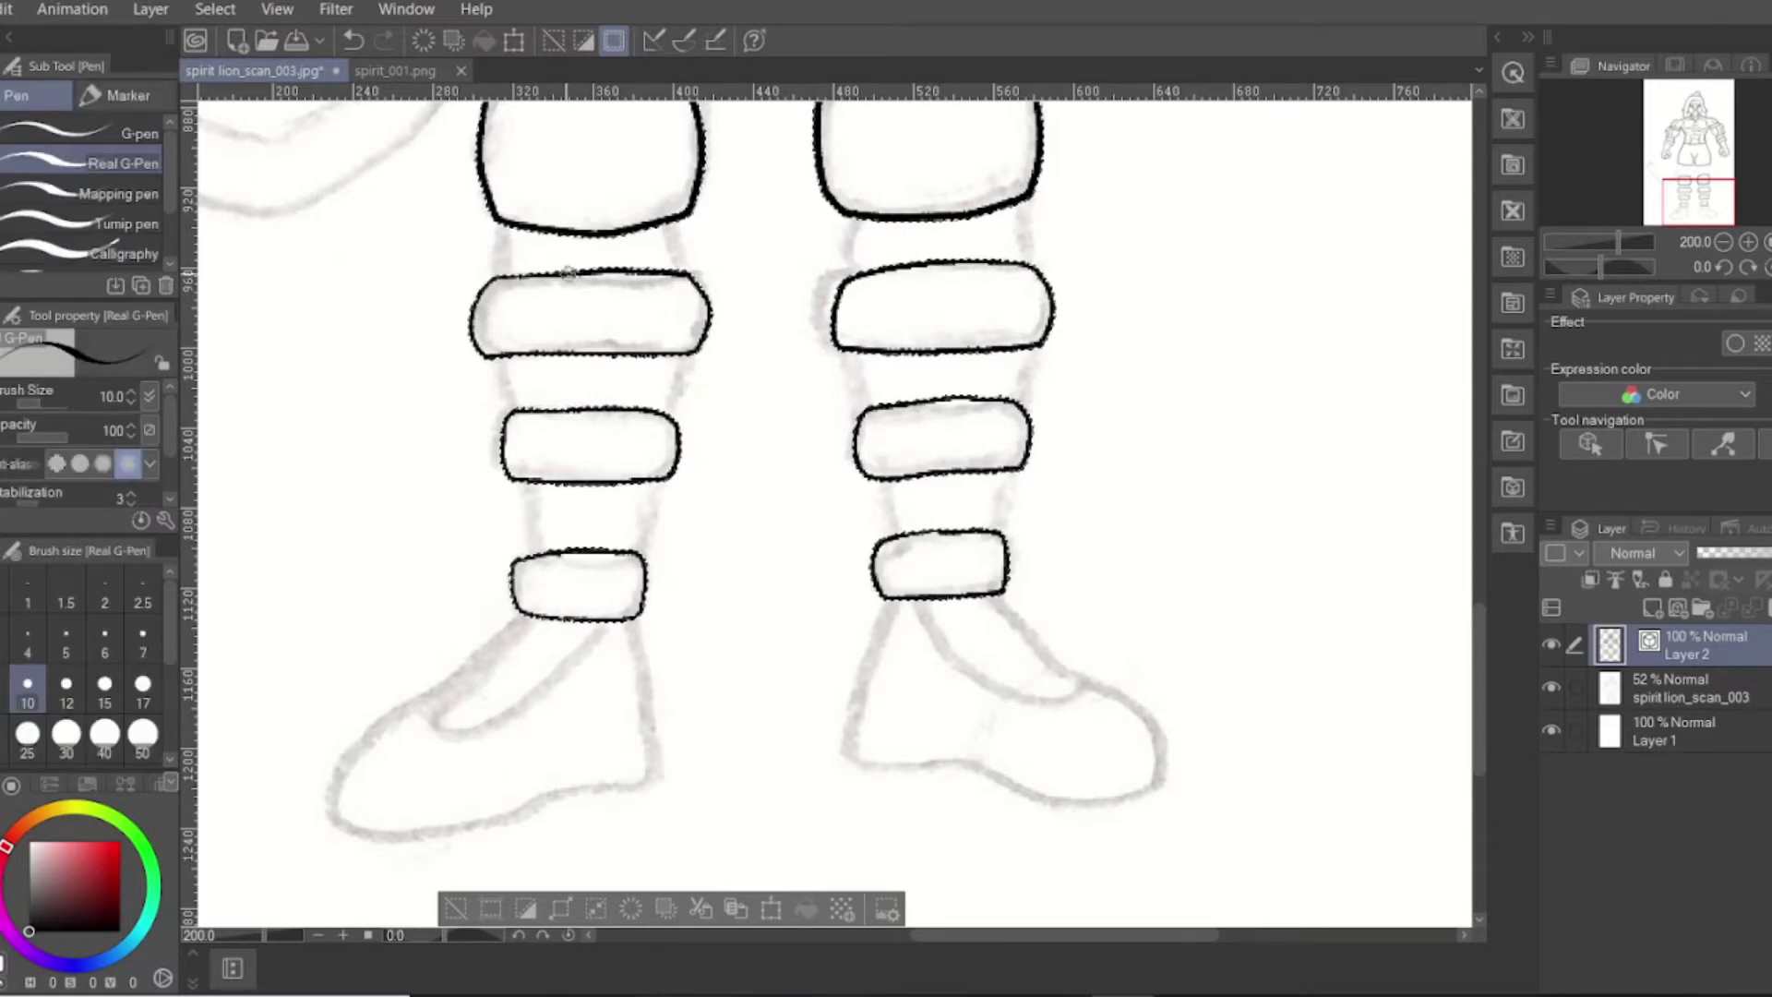
{"action": "left_click_drag", "start_coordinate": [503, 230], "coordinate": [499, 274]}
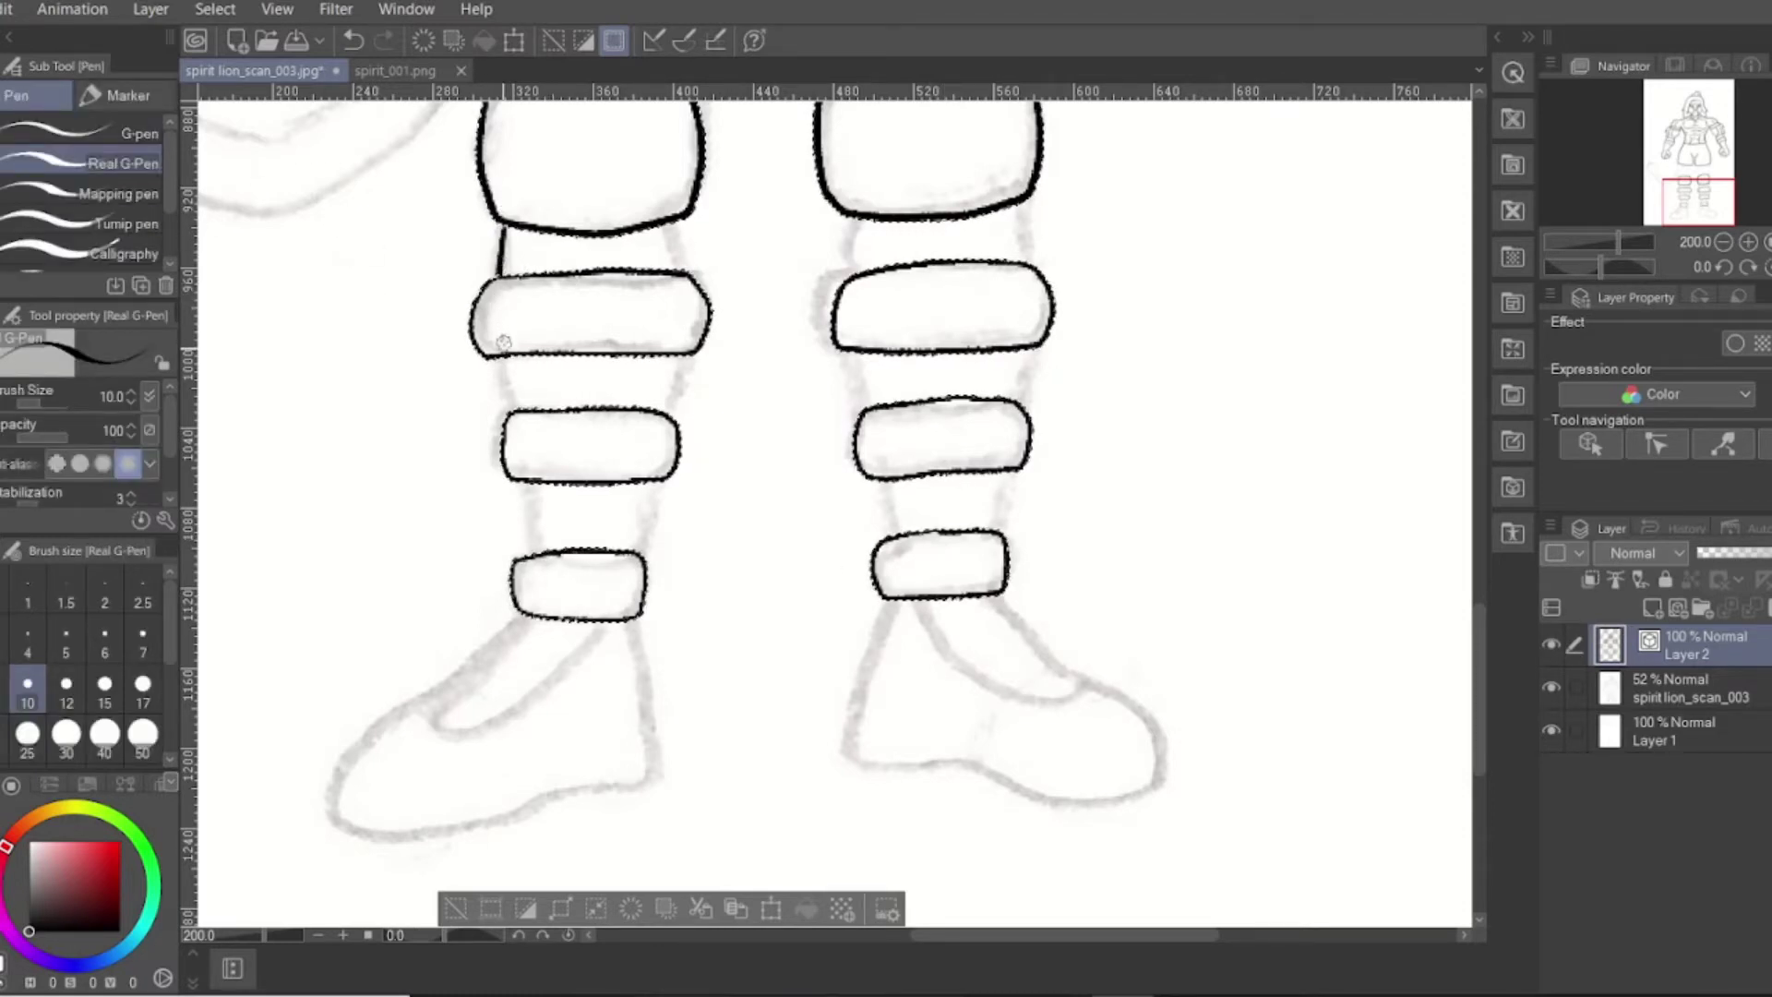
{"action": "left_click_drag", "start_coordinate": [503, 358], "coordinate": [506, 413]}
{"action": "left_click_drag", "start_coordinate": [520, 480], "coordinate": [534, 553]}
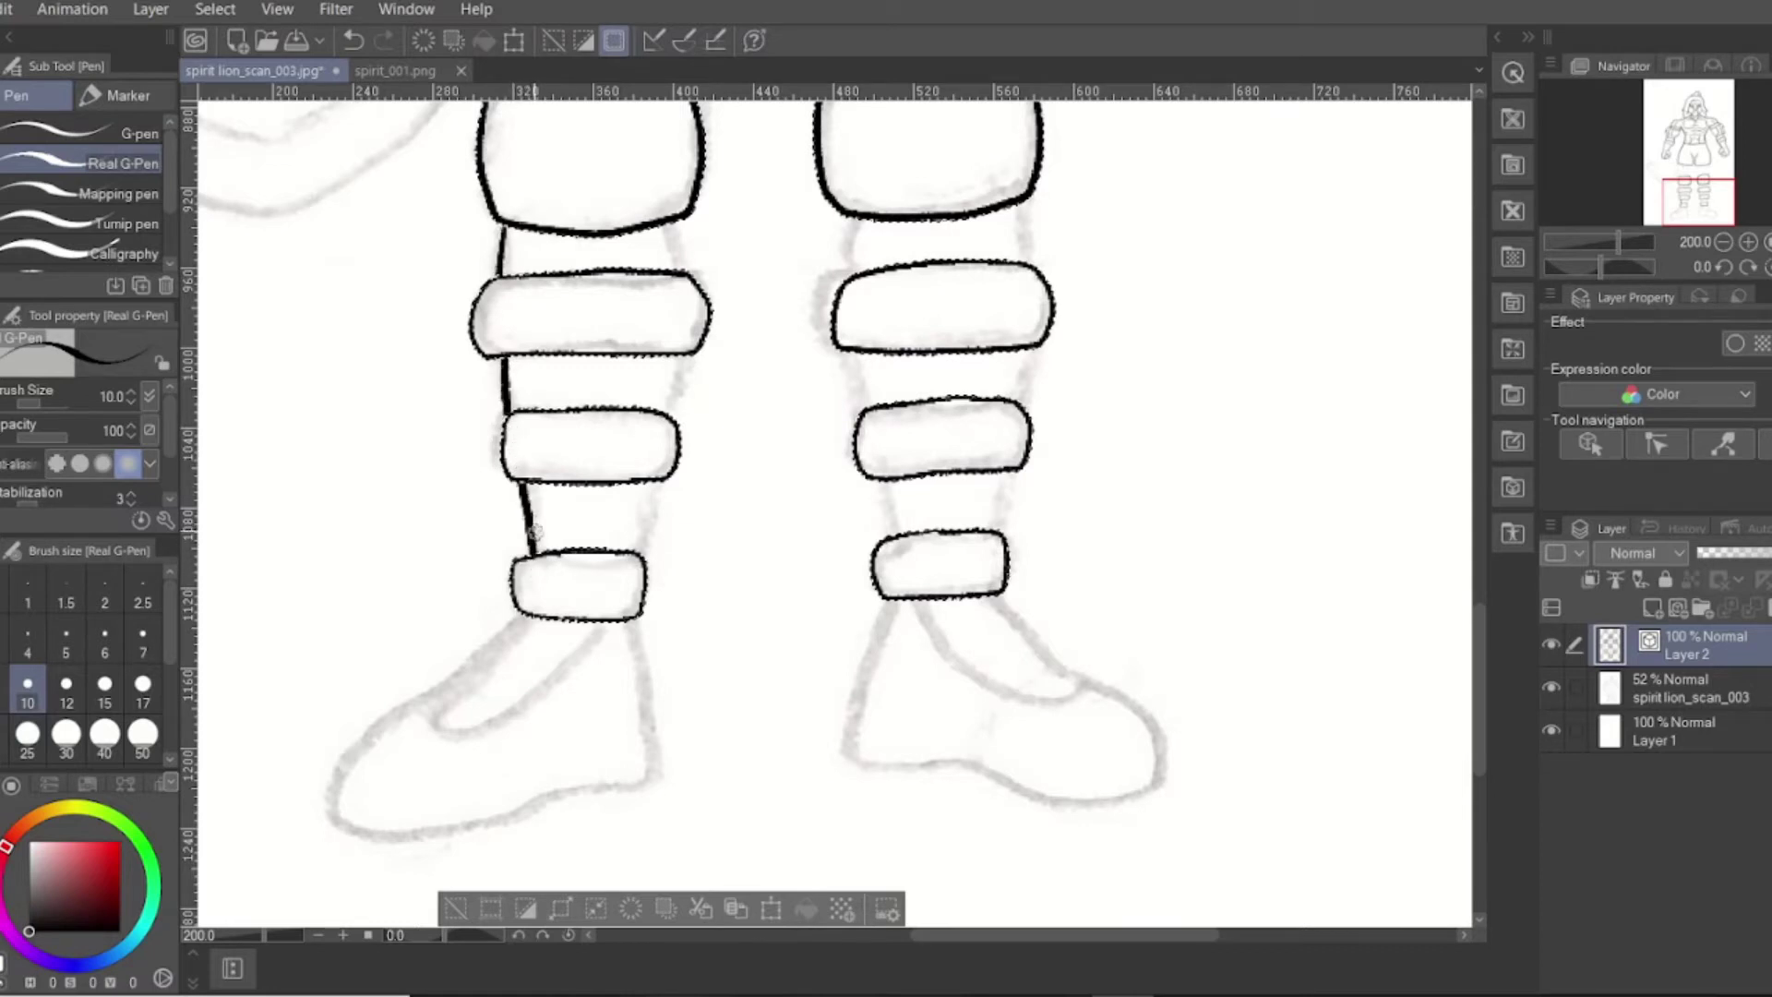
{"action": "left_click_drag", "start_coordinate": [683, 222], "coordinate": [686, 265]}
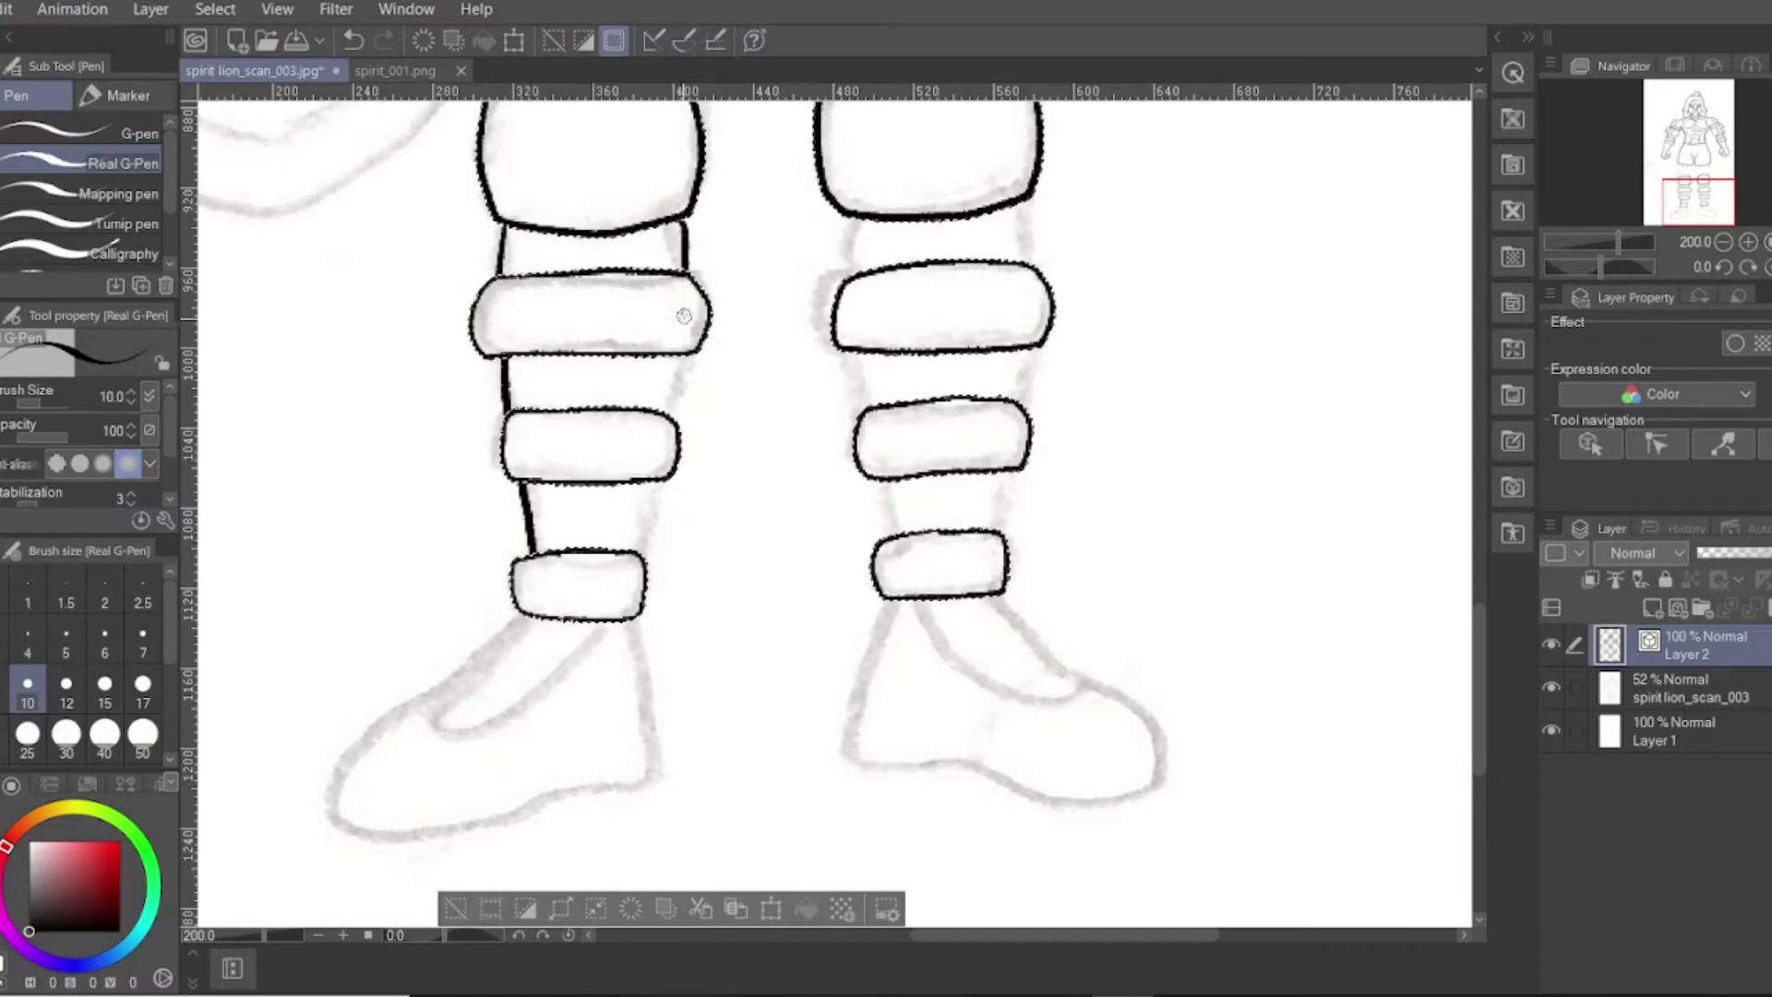
{"action": "left_click_drag", "start_coordinate": [684, 356], "coordinate": [671, 412]}
{"action": "left_click_drag", "start_coordinate": [650, 482], "coordinate": [635, 552]}
Ink both sides of the leg opposite the tail between the knee pad, the rounded bands and the ankle band
{"action": "left_click_drag", "start_coordinate": [851, 218], "coordinate": [848, 273]}
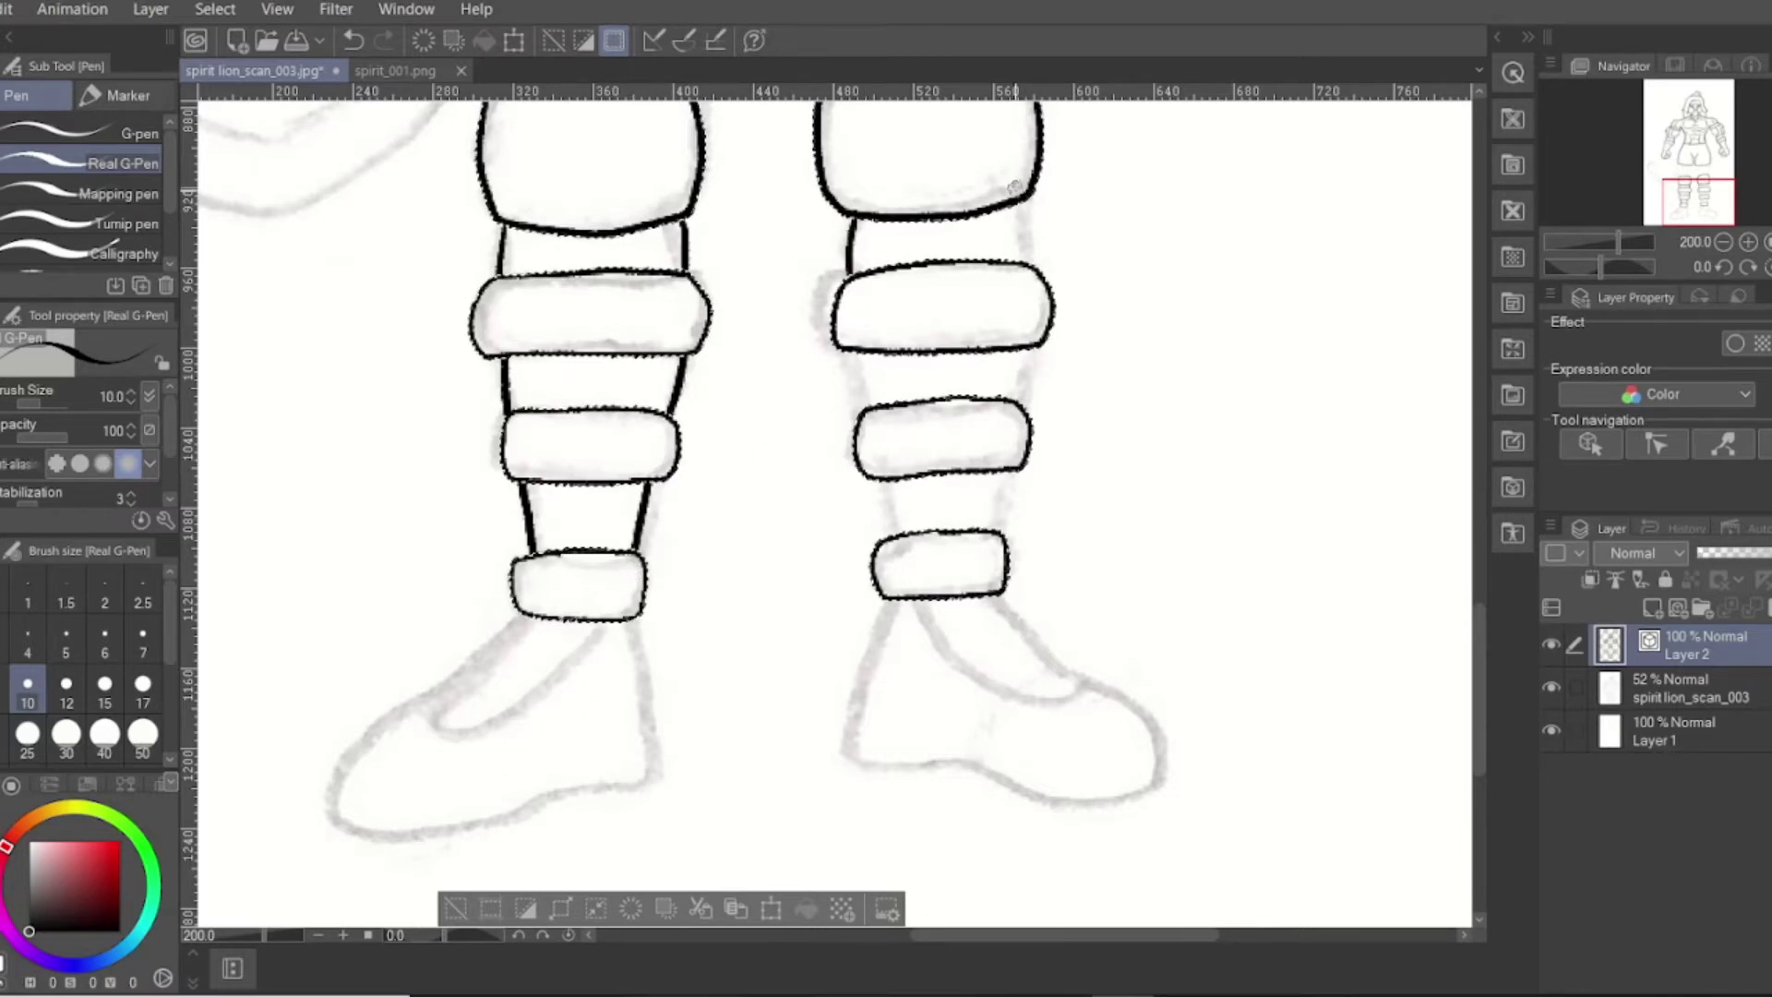
{"action": "left_click_drag", "start_coordinate": [1024, 206], "coordinate": [1027, 266]}
{"action": "left_click_drag", "start_coordinate": [850, 350], "coordinate": [863, 404]}
{"action": "left_click_drag", "start_coordinate": [1024, 349], "coordinate": [1013, 403]}
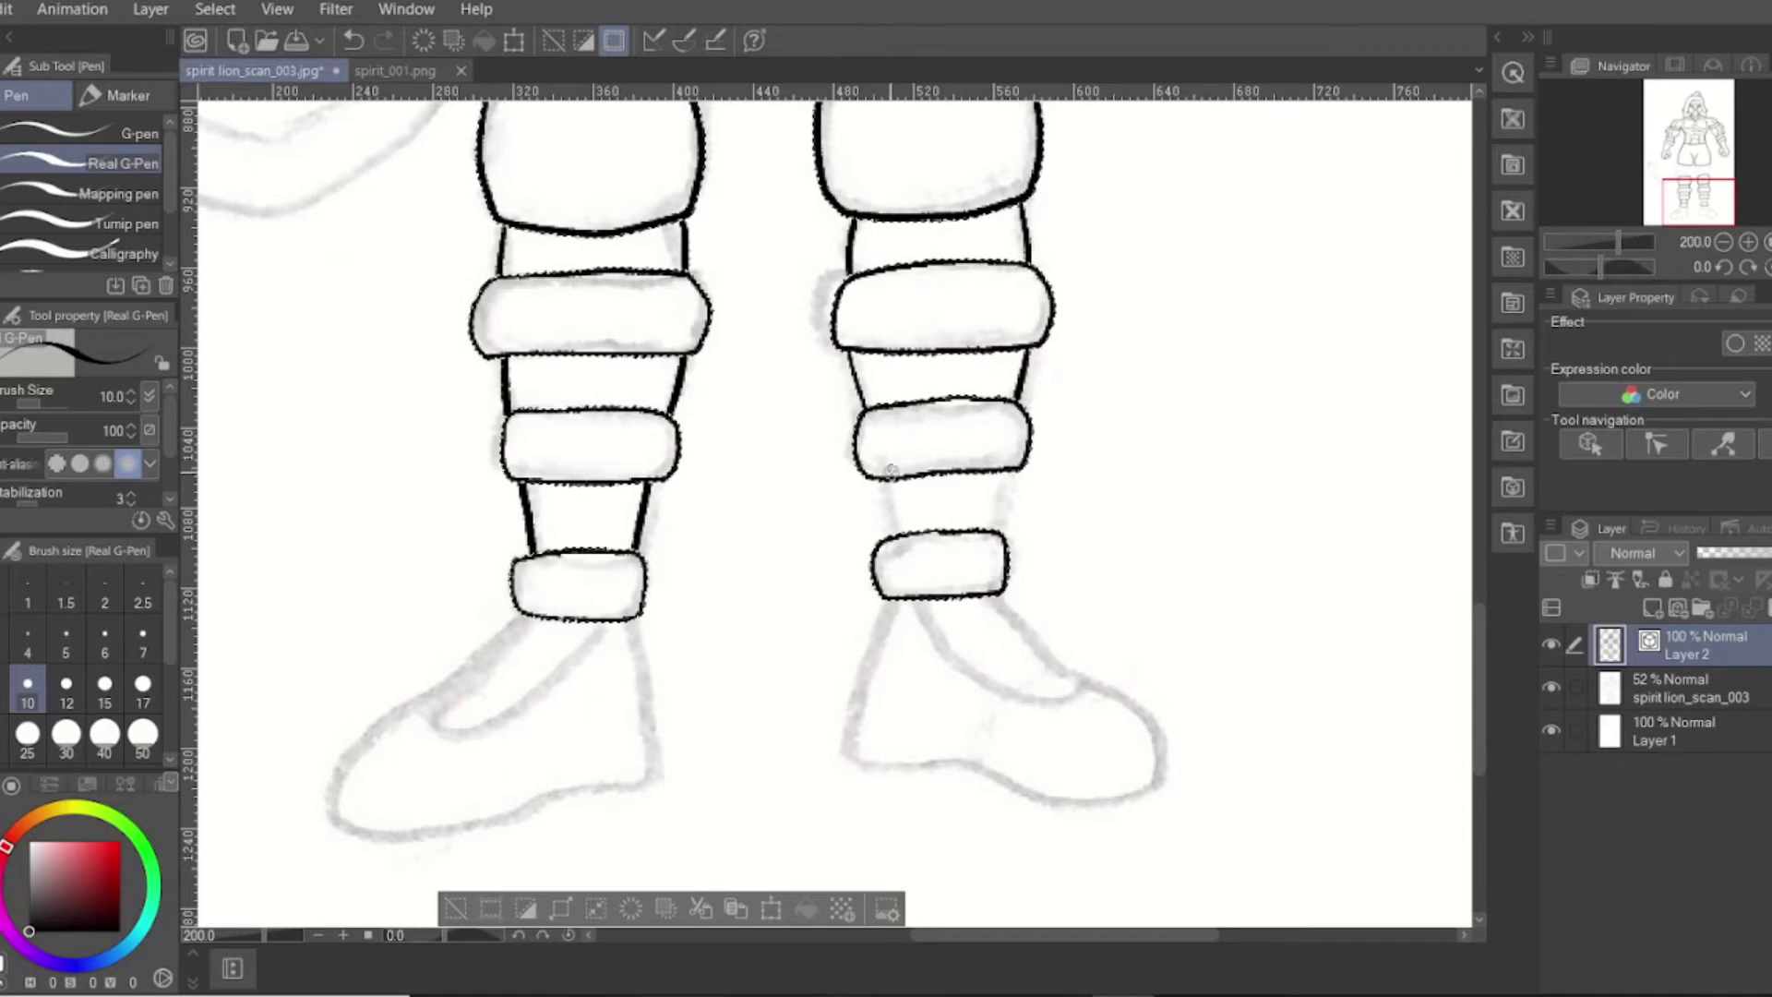
{"action": "left_click_drag", "start_coordinate": [879, 478], "coordinate": [892, 535]}
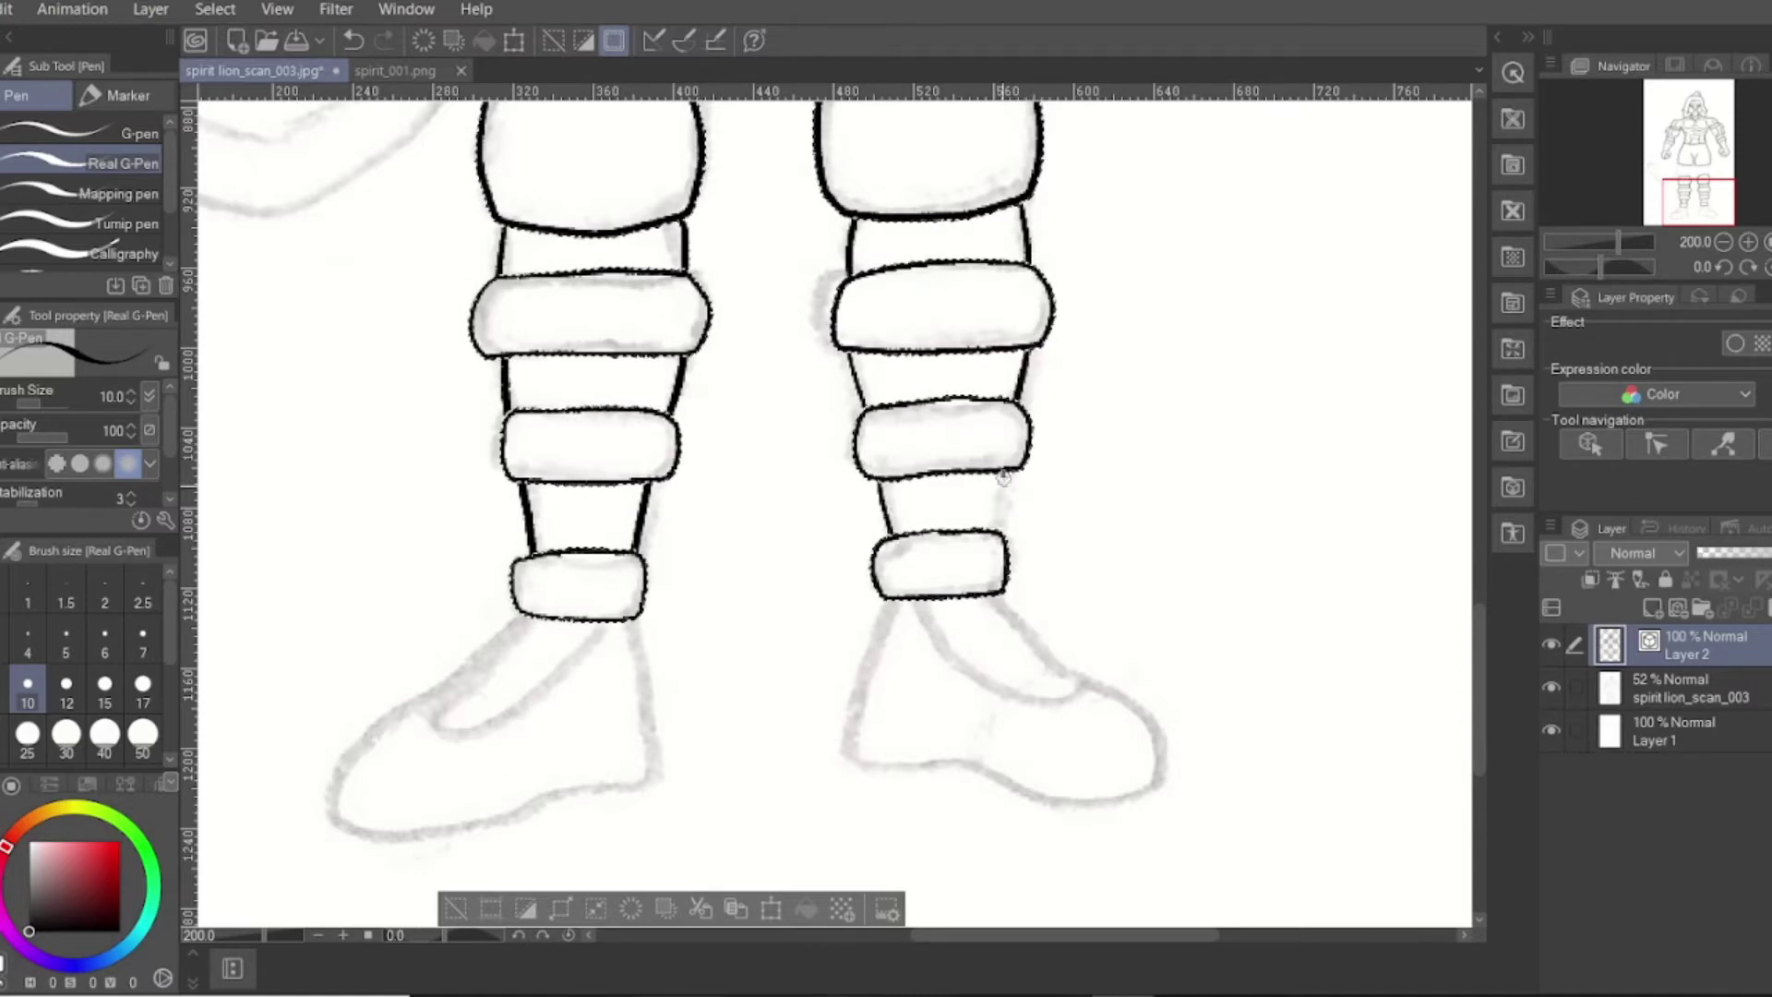
{"action": "left_click_drag", "start_coordinate": [1003, 473], "coordinate": [999, 533]}
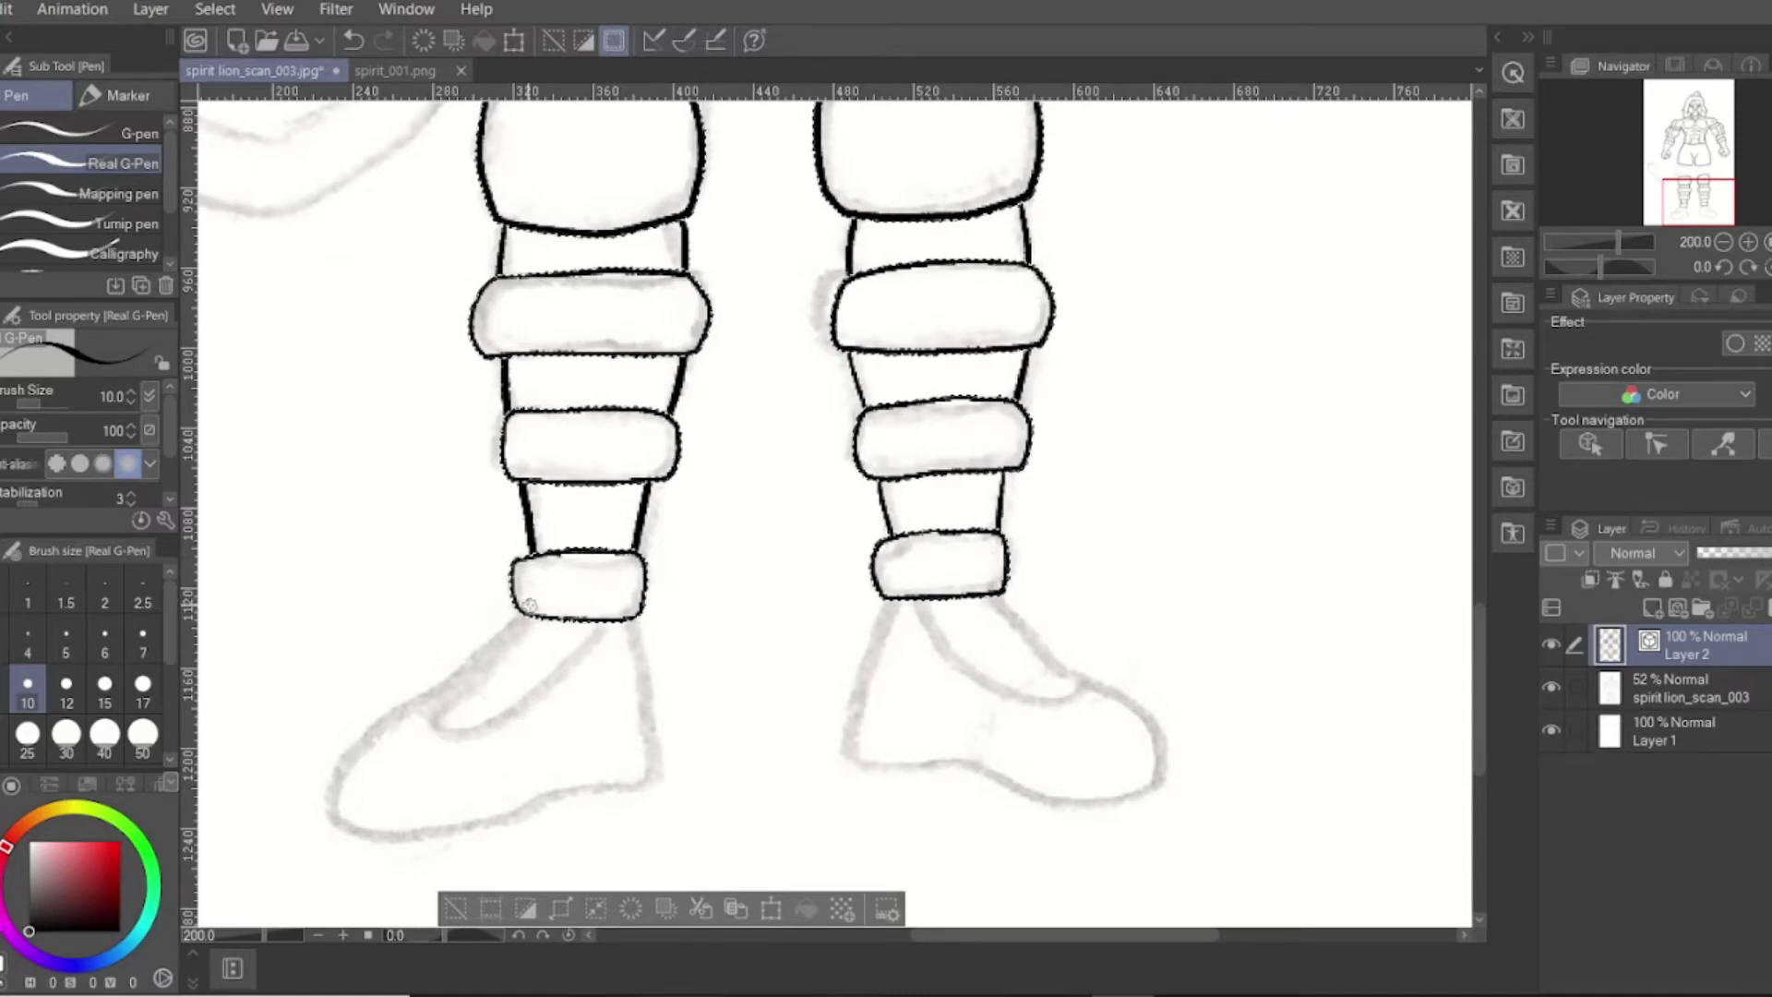
Ink the outline, tongue and crease line of both shoes, redoing the tongue on the shoe opposite the tail
{"action": "mouse_move", "coordinate": [519, 617]}
{"action": "left_mouse_down"}
{"action": "mouse_move", "coordinate": [384, 724]}
{"action": "mouse_move", "coordinate": [352, 779]}
{"action": "left_mouse_up"}
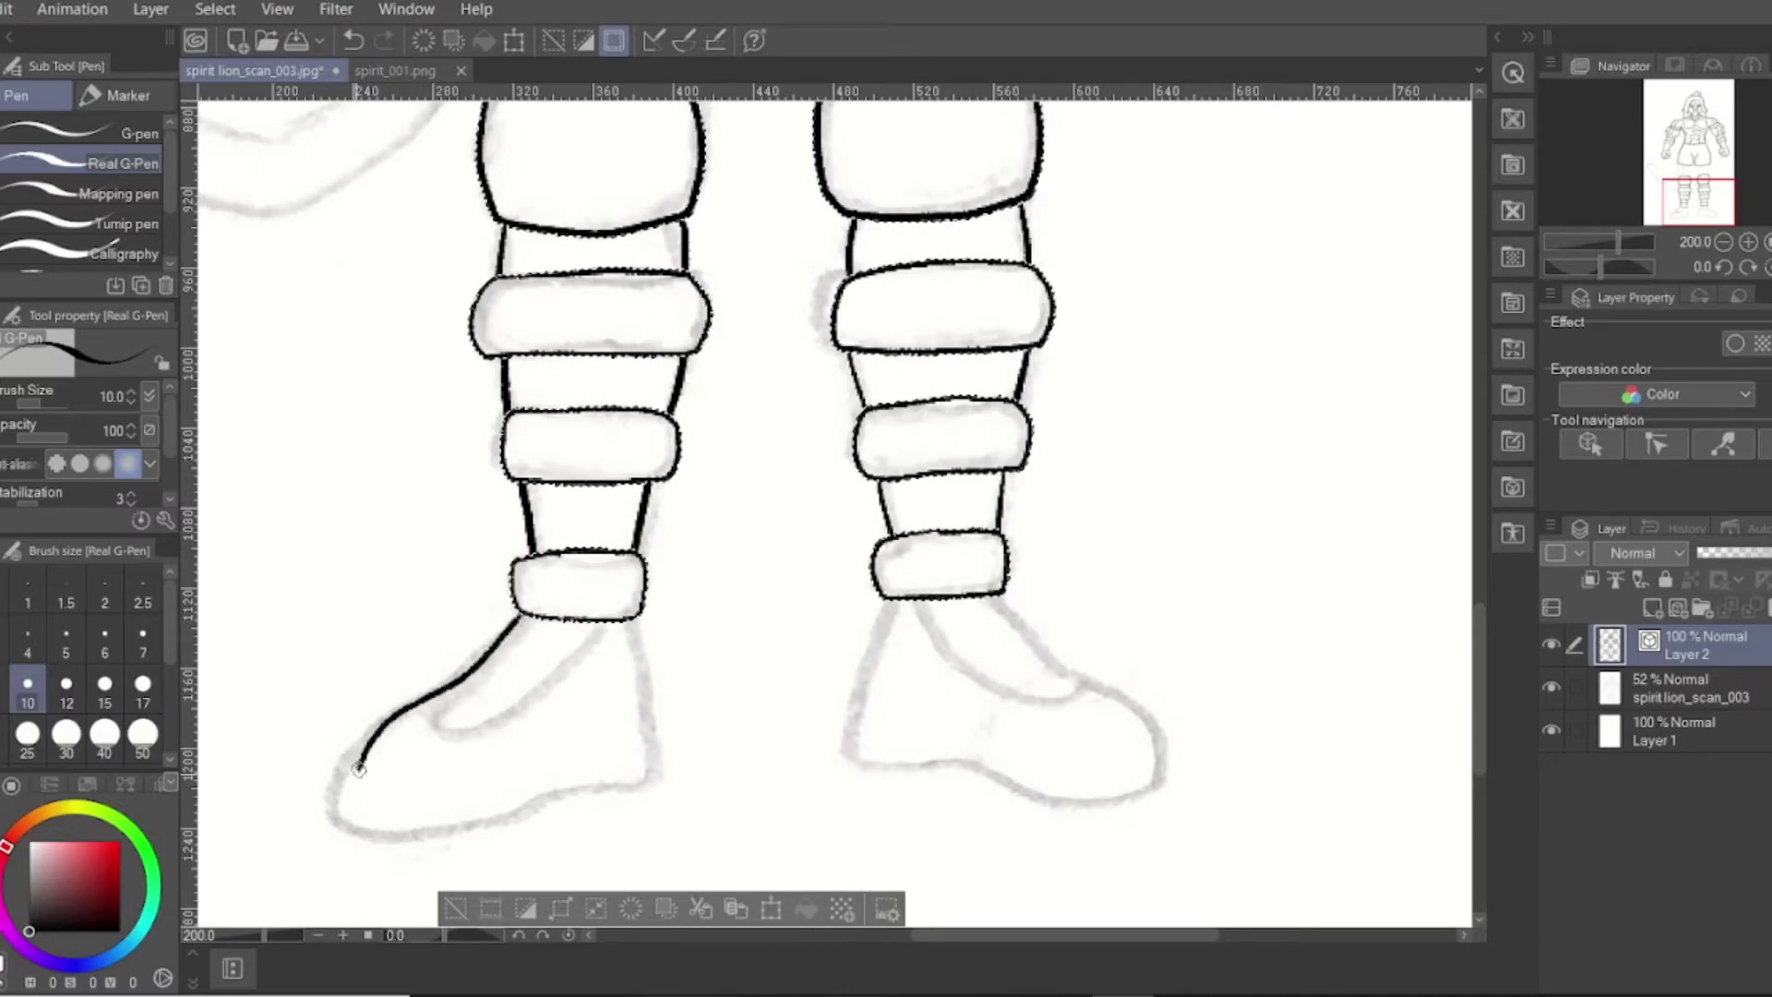
{"action": "mouse_move", "coordinate": [883, 598]}
{"action": "left_mouse_down"}
{"action": "mouse_move", "coordinate": [855, 694]}
{"action": "mouse_move", "coordinate": [867, 763]}
{"action": "mouse_move", "coordinate": [969, 772]}
{"action": "mouse_move", "coordinate": [1159, 744]}
{"action": "mouse_move", "coordinate": [1135, 700]}
{"action": "mouse_move", "coordinate": [1035, 648]}
{"action": "mouse_move", "coordinate": [993, 598]}
{"action": "mouse_move", "coordinate": [955, 626]}
{"action": "mouse_move", "coordinate": [1063, 699]}
{"action": "left_mouse_up"}
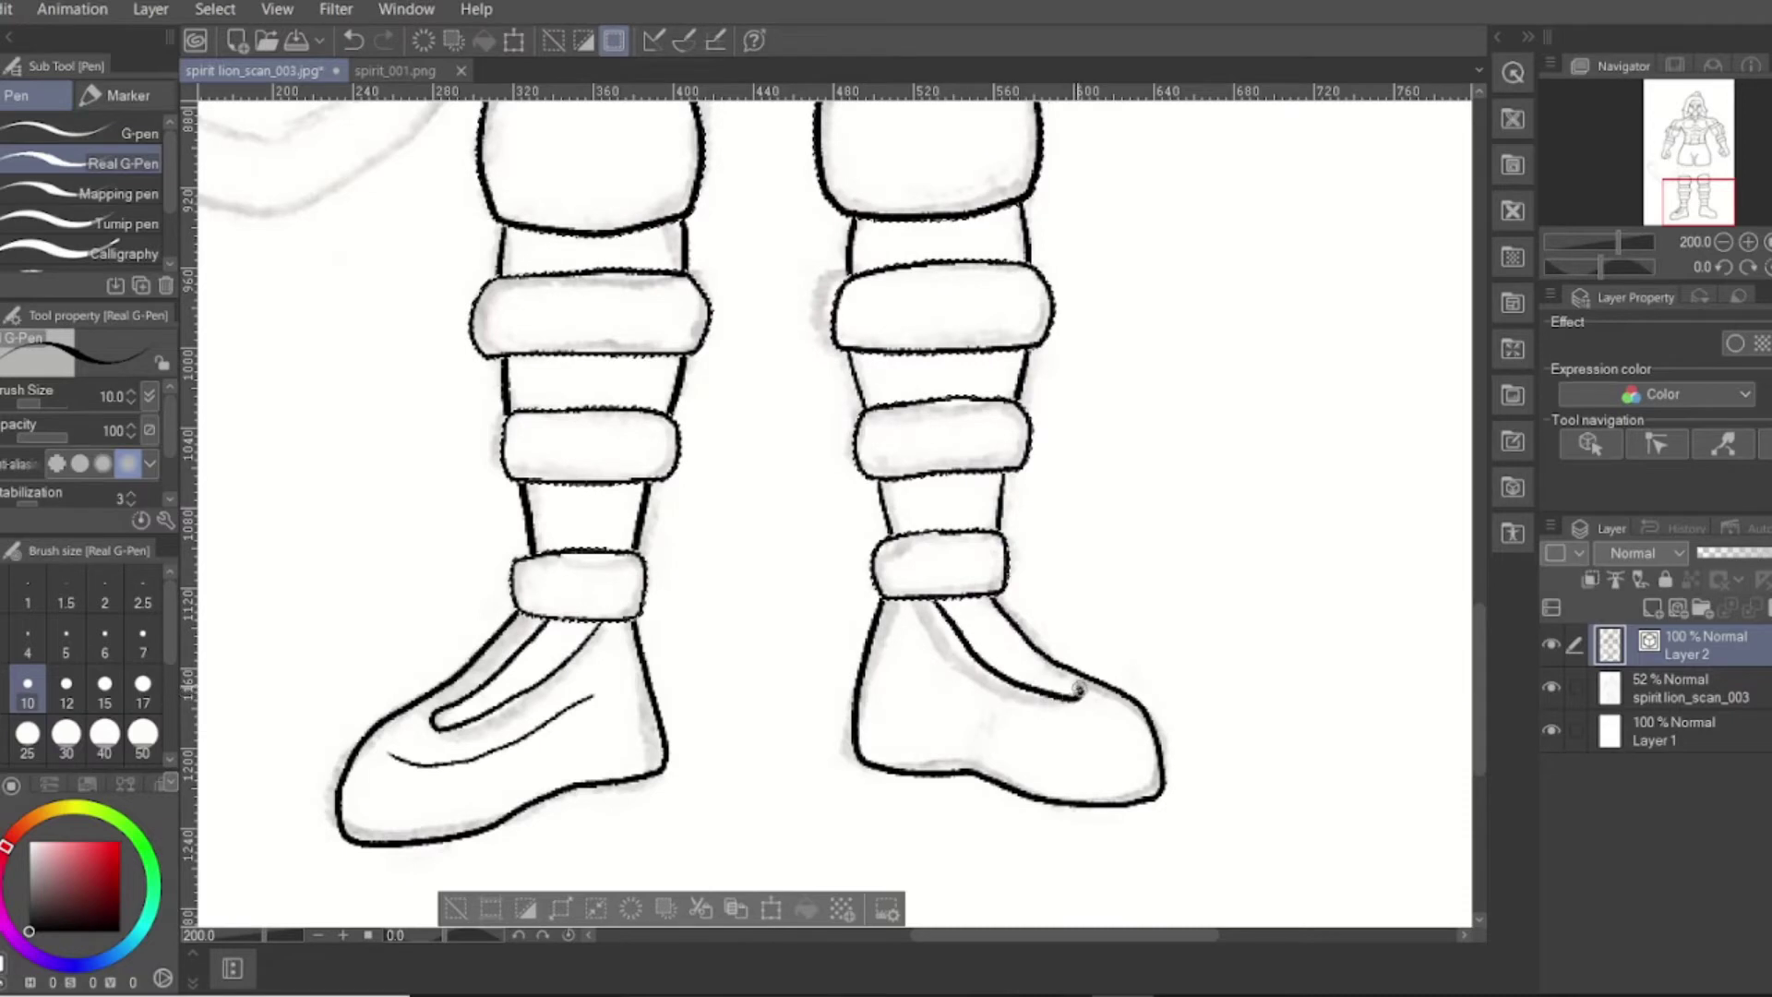
{"action": "key", "text": "ctrl+z"}
{"action": "mouse_move", "coordinate": [917, 602]}
{"action": "left_mouse_down"}
{"action": "mouse_move", "coordinate": [996, 681]}
{"action": "mouse_move", "coordinate": [1087, 696]}
{"action": "mouse_move", "coordinate": [965, 596]}
{"action": "left_mouse_up"}
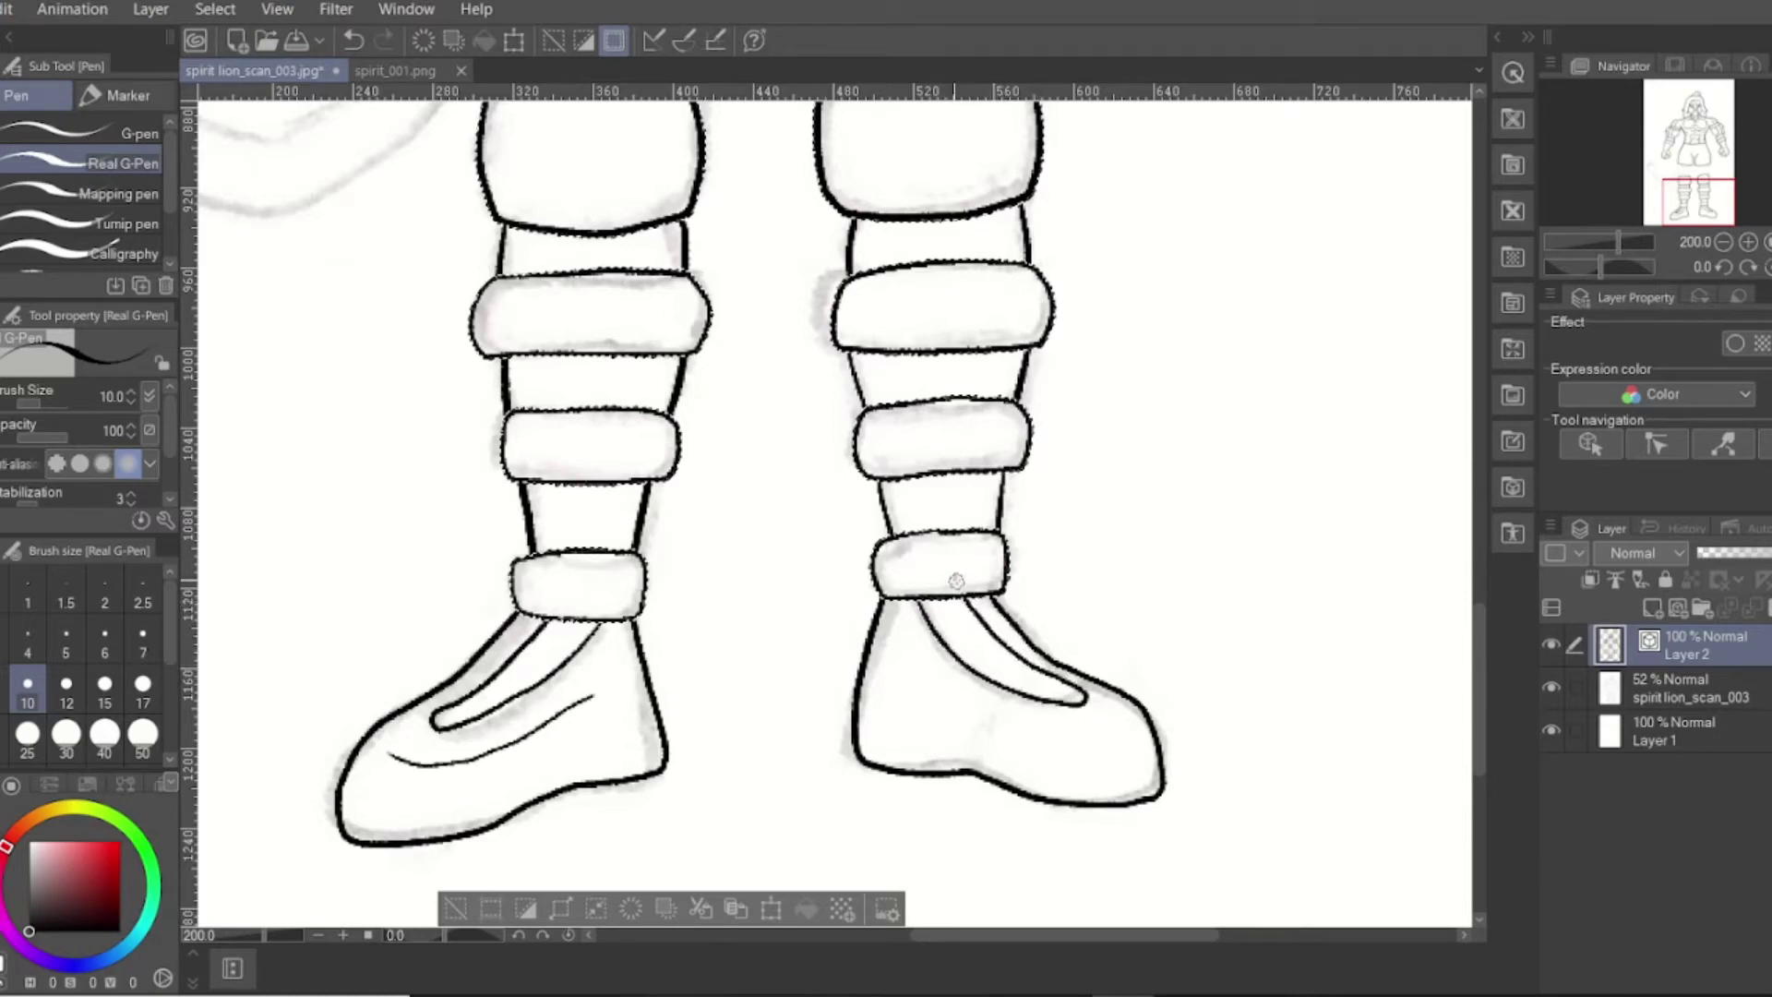
{"action": "left_click_drag", "start_coordinate": [907, 666], "coordinate": [1085, 736]}
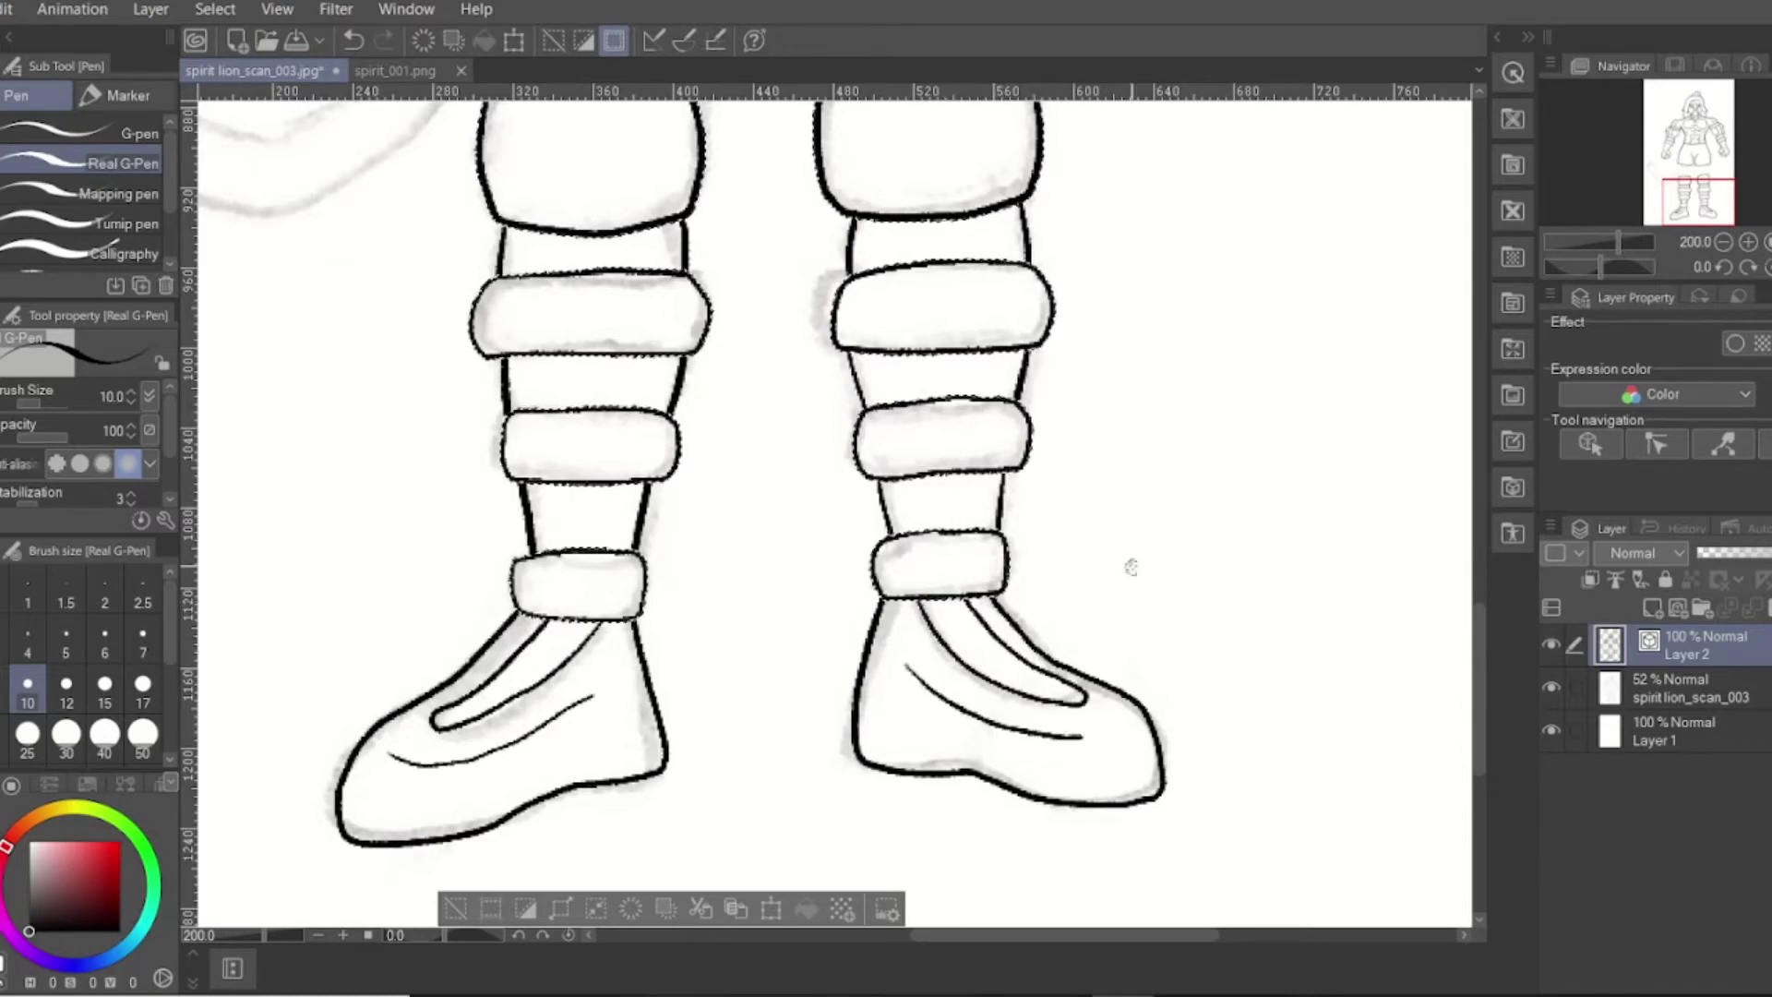
Show the whole line art without the scanned sketch and switch to Photoshop with spirit lion_vec_003.png beside spirit_001.png
{"action": "left_click_drag", "start_coordinate": [1477, 638], "coordinate": [1477, 531]}
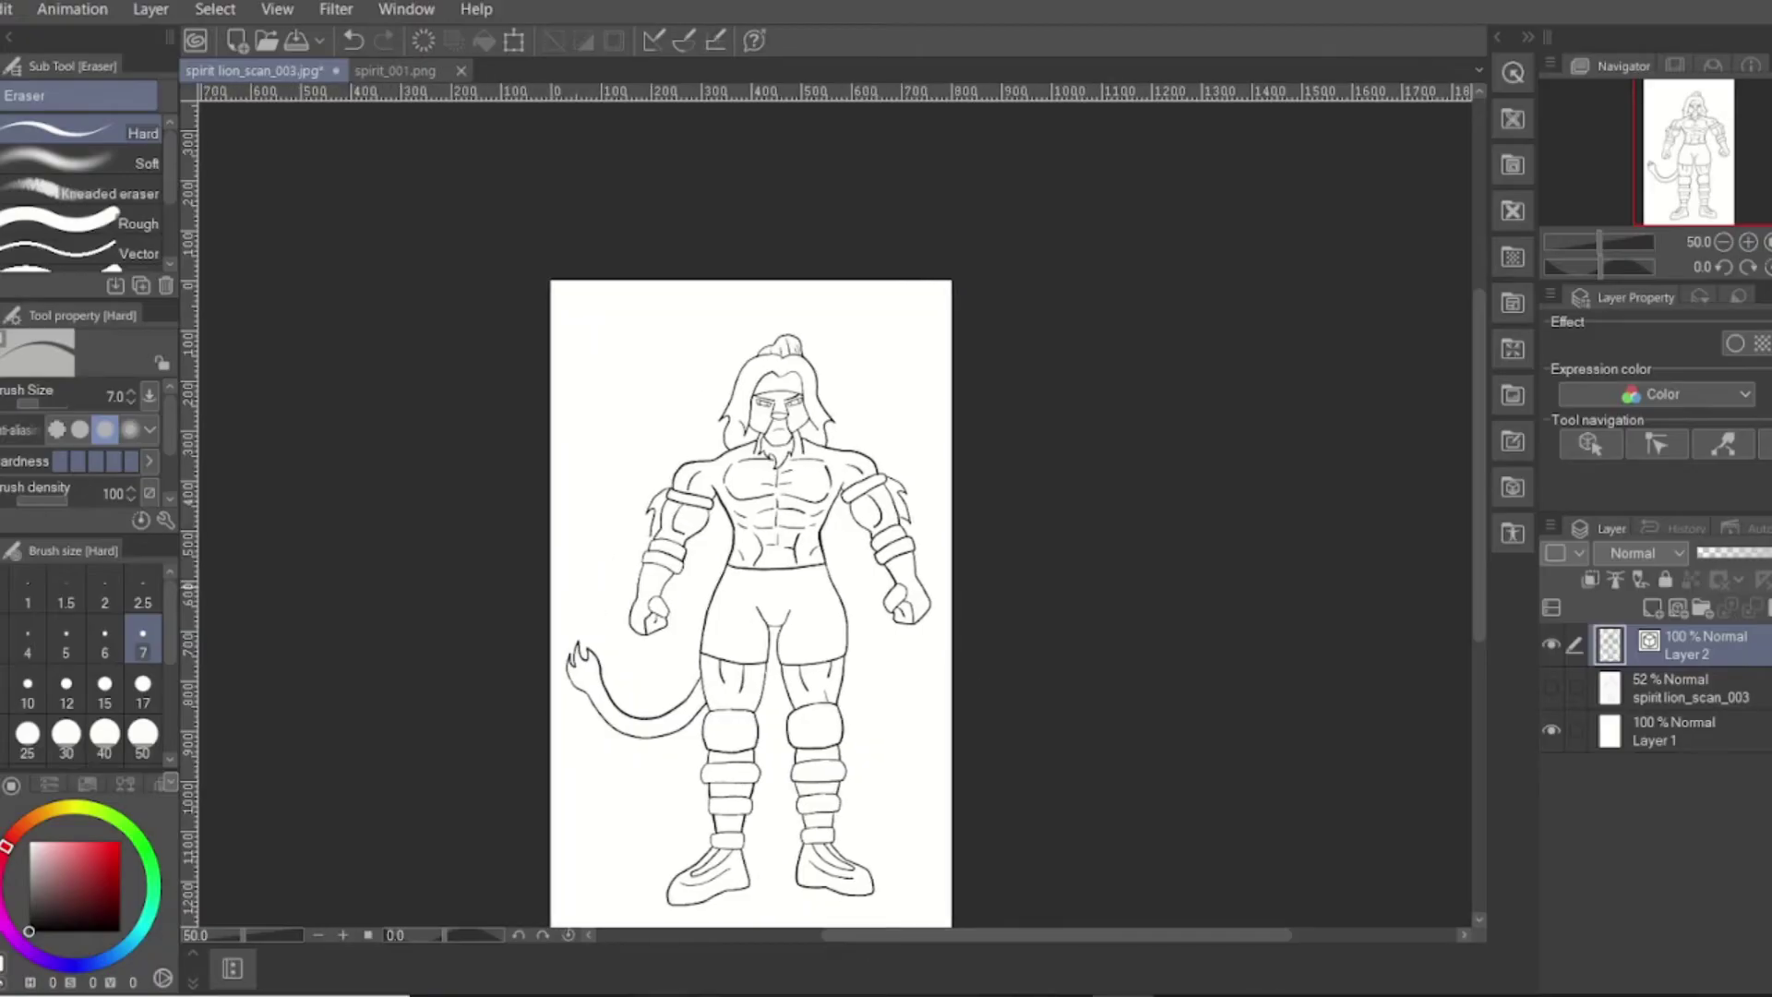
{"action": "scroll", "coordinate": [1477, 353], "scroll_direction": "down", "scroll_amount": 2}
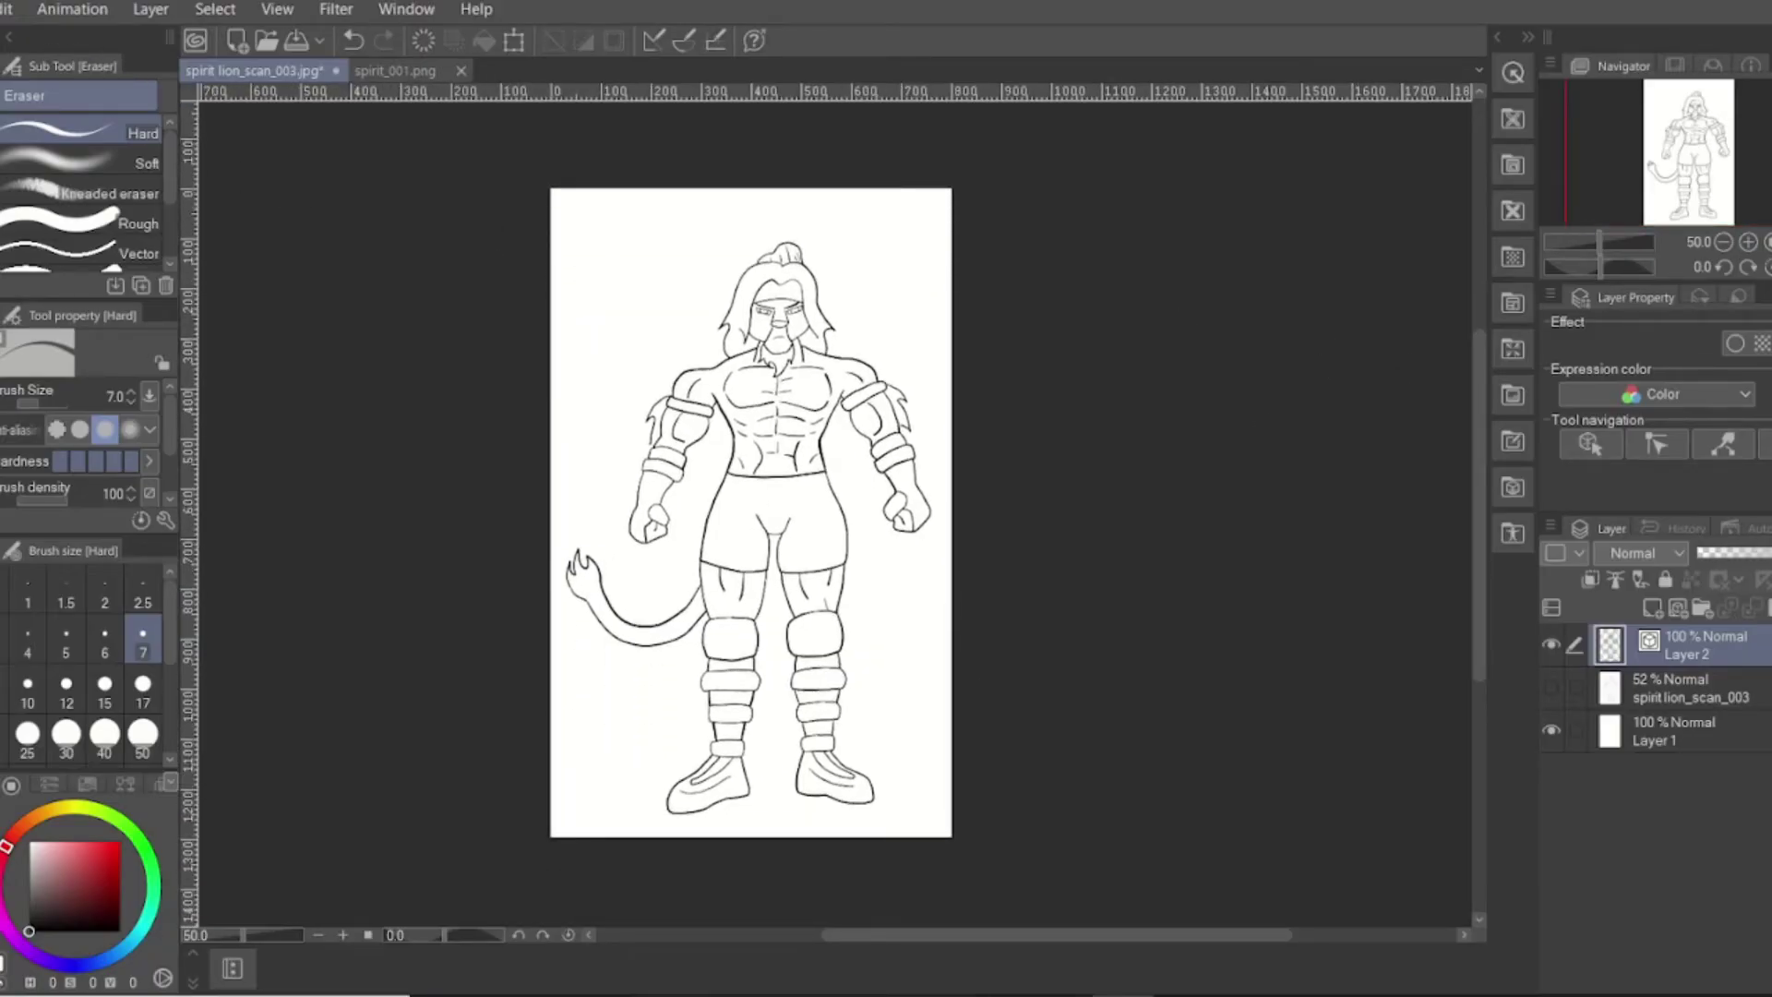
{"action": "left_click", "coordinate": [2, 9]}
{"action": "left_click", "coordinate": [559, 4]}
{"action": "left_click", "coordinate": [386, 70]}
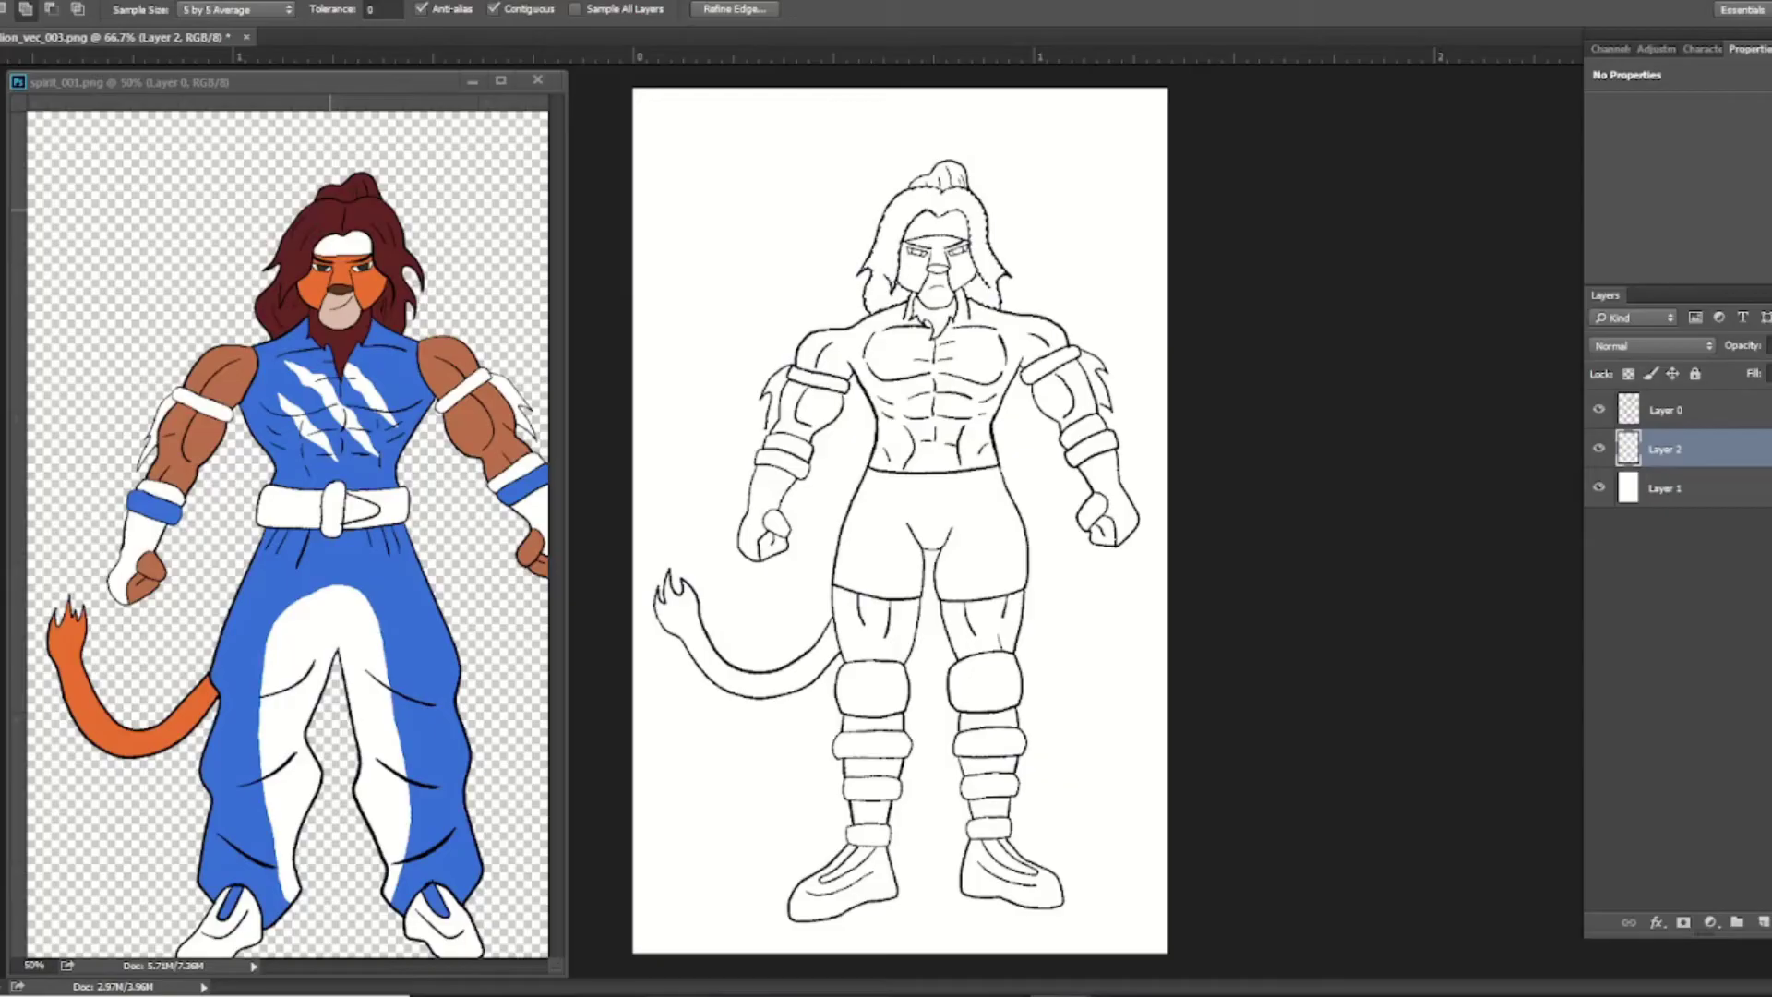
Select the mane from the line art and paint it on Layer 2 with the maroon sampled from the reference's hair
{"action": "key", "text": "w"}
{"action": "left_click", "coordinate": [1662, 410]}
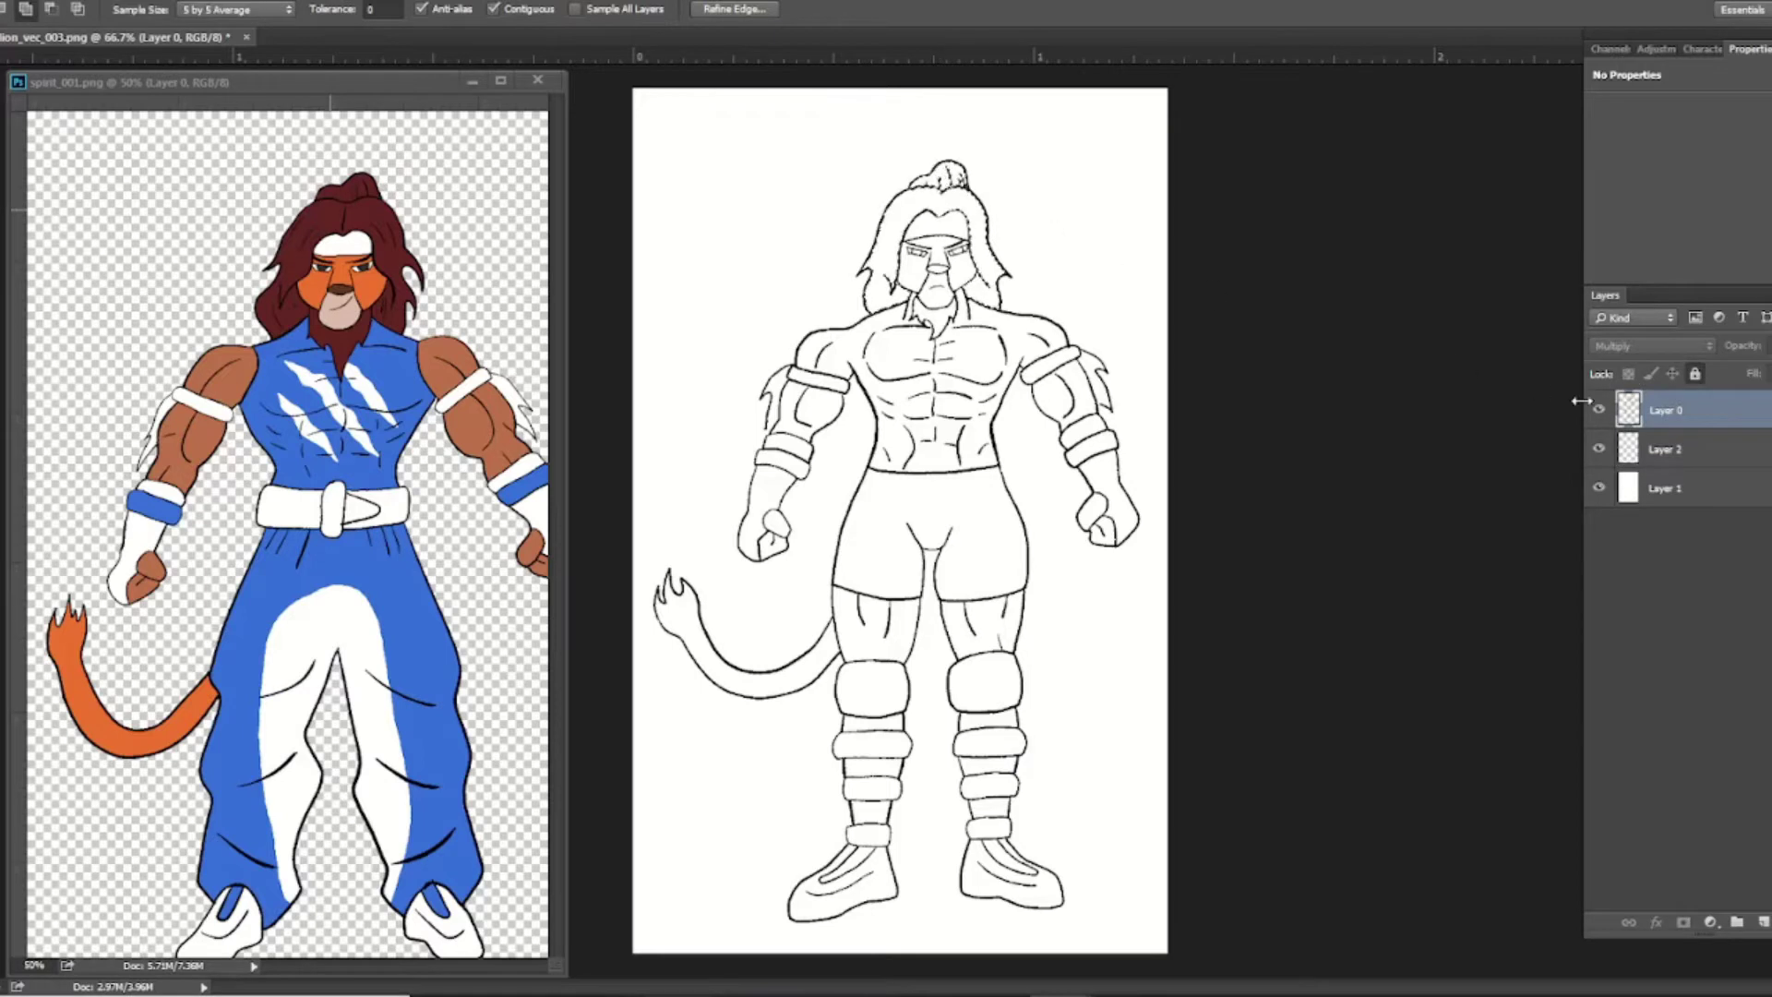
{"action": "left_click", "coordinate": [1669, 452]}
{"action": "key", "text": "i"}
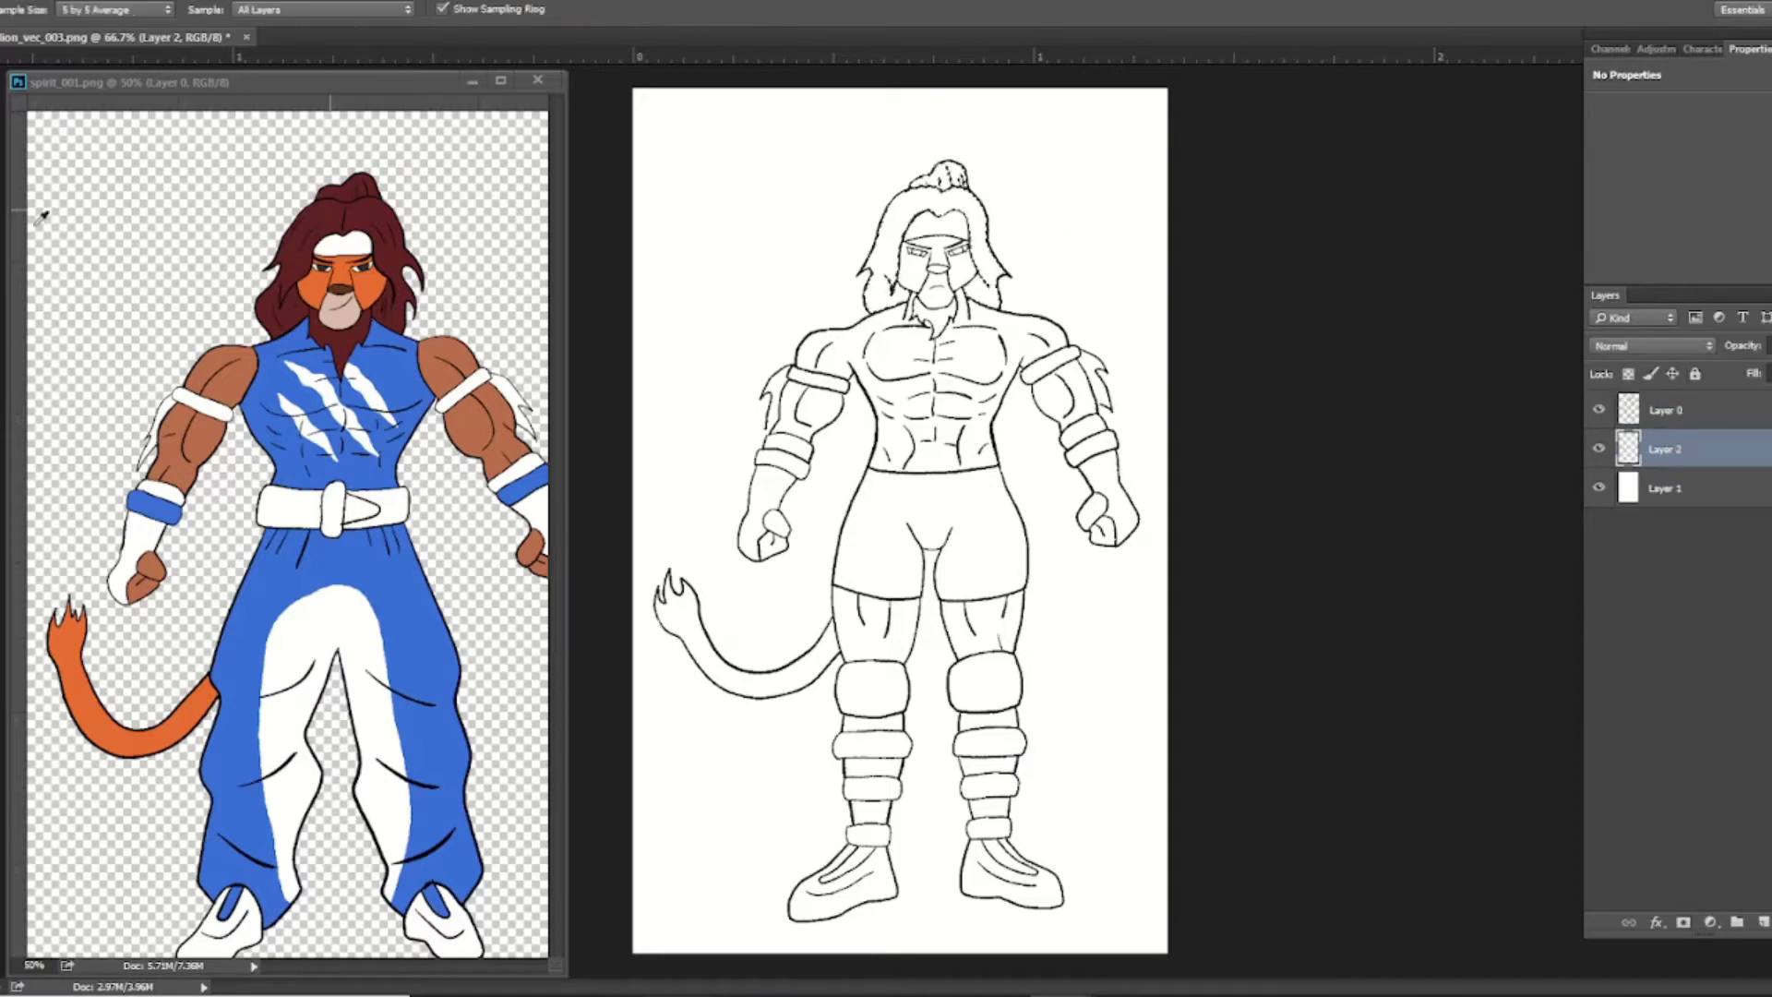
{"action": "left_click", "coordinate": [332, 210]}
{"action": "key", "text": "b"}
{"action": "mouse_move", "coordinate": [926, 202]}
{"action": "left_mouse_down"}
{"action": "mouse_move", "coordinate": [964, 221]}
{"action": "mouse_move", "coordinate": [990, 166]}
{"action": "mouse_move", "coordinate": [877, 295]}
{"action": "left_mouse_up"}
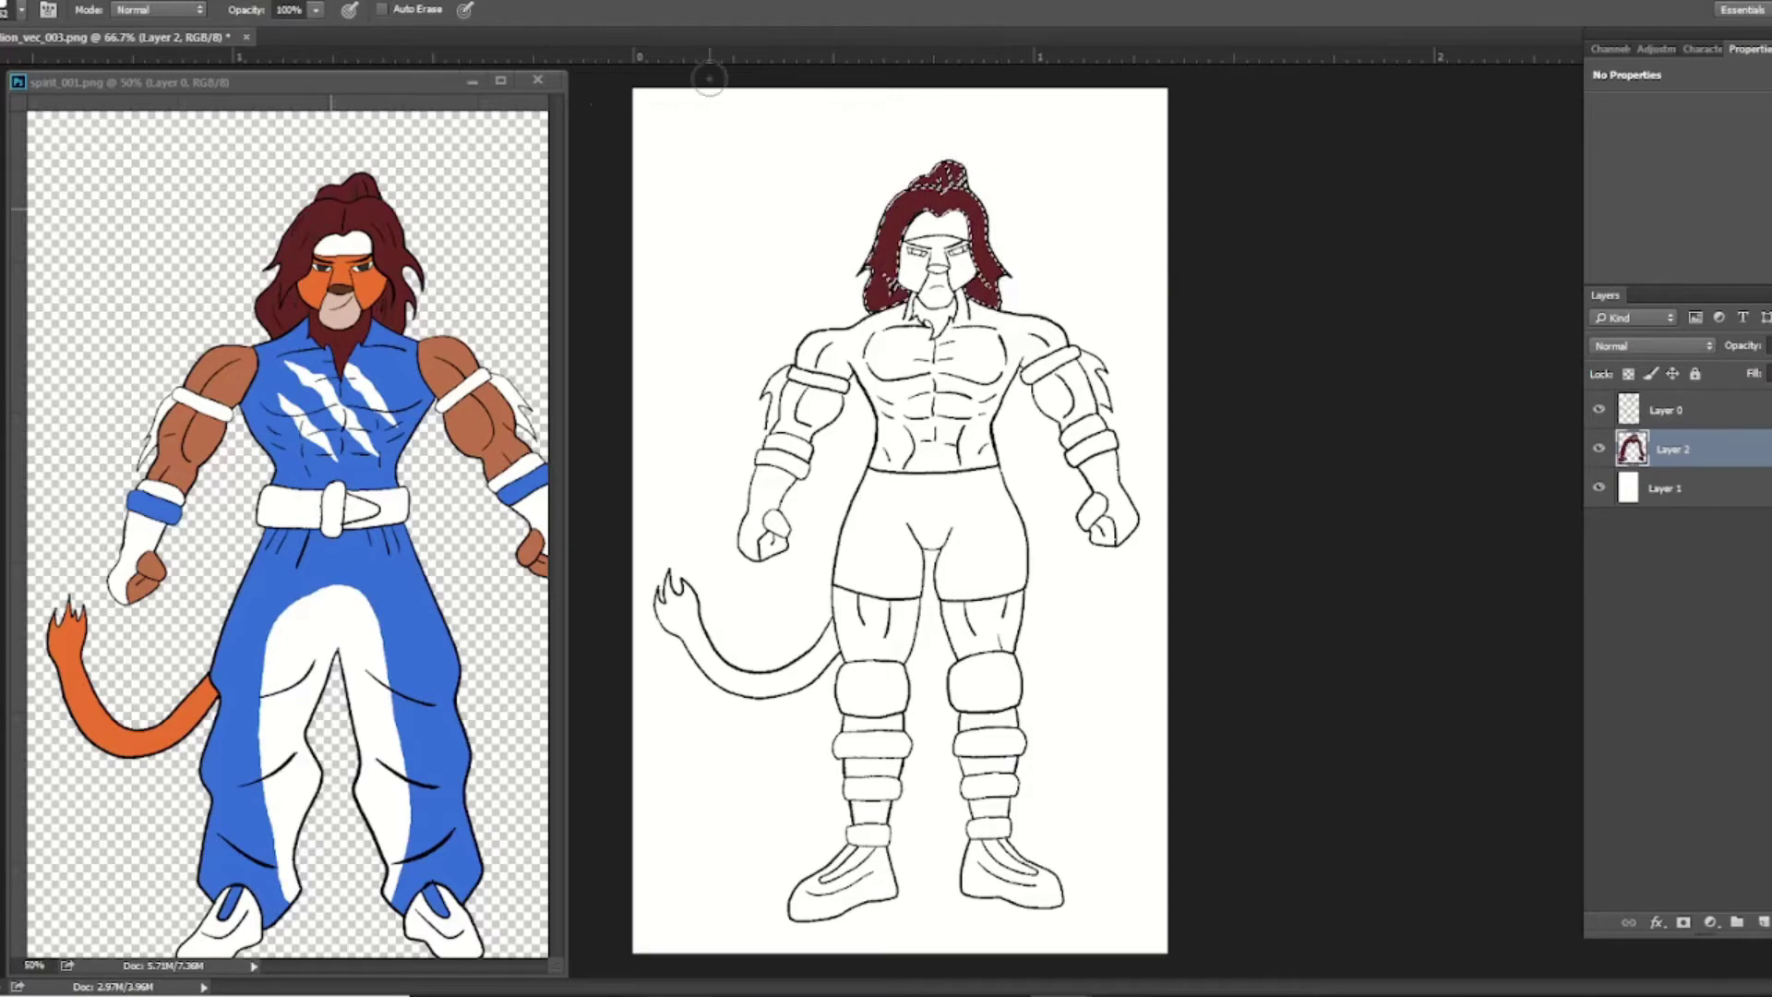
Clear the mane selection and colour the face and tail orange, the muzzle beige and the beard maroon to match the reference
{"action": "left_click", "coordinate": [175, 3]}
{"action": "left_click", "coordinate": [198, 26]}
{"action": "key", "text": "w"}
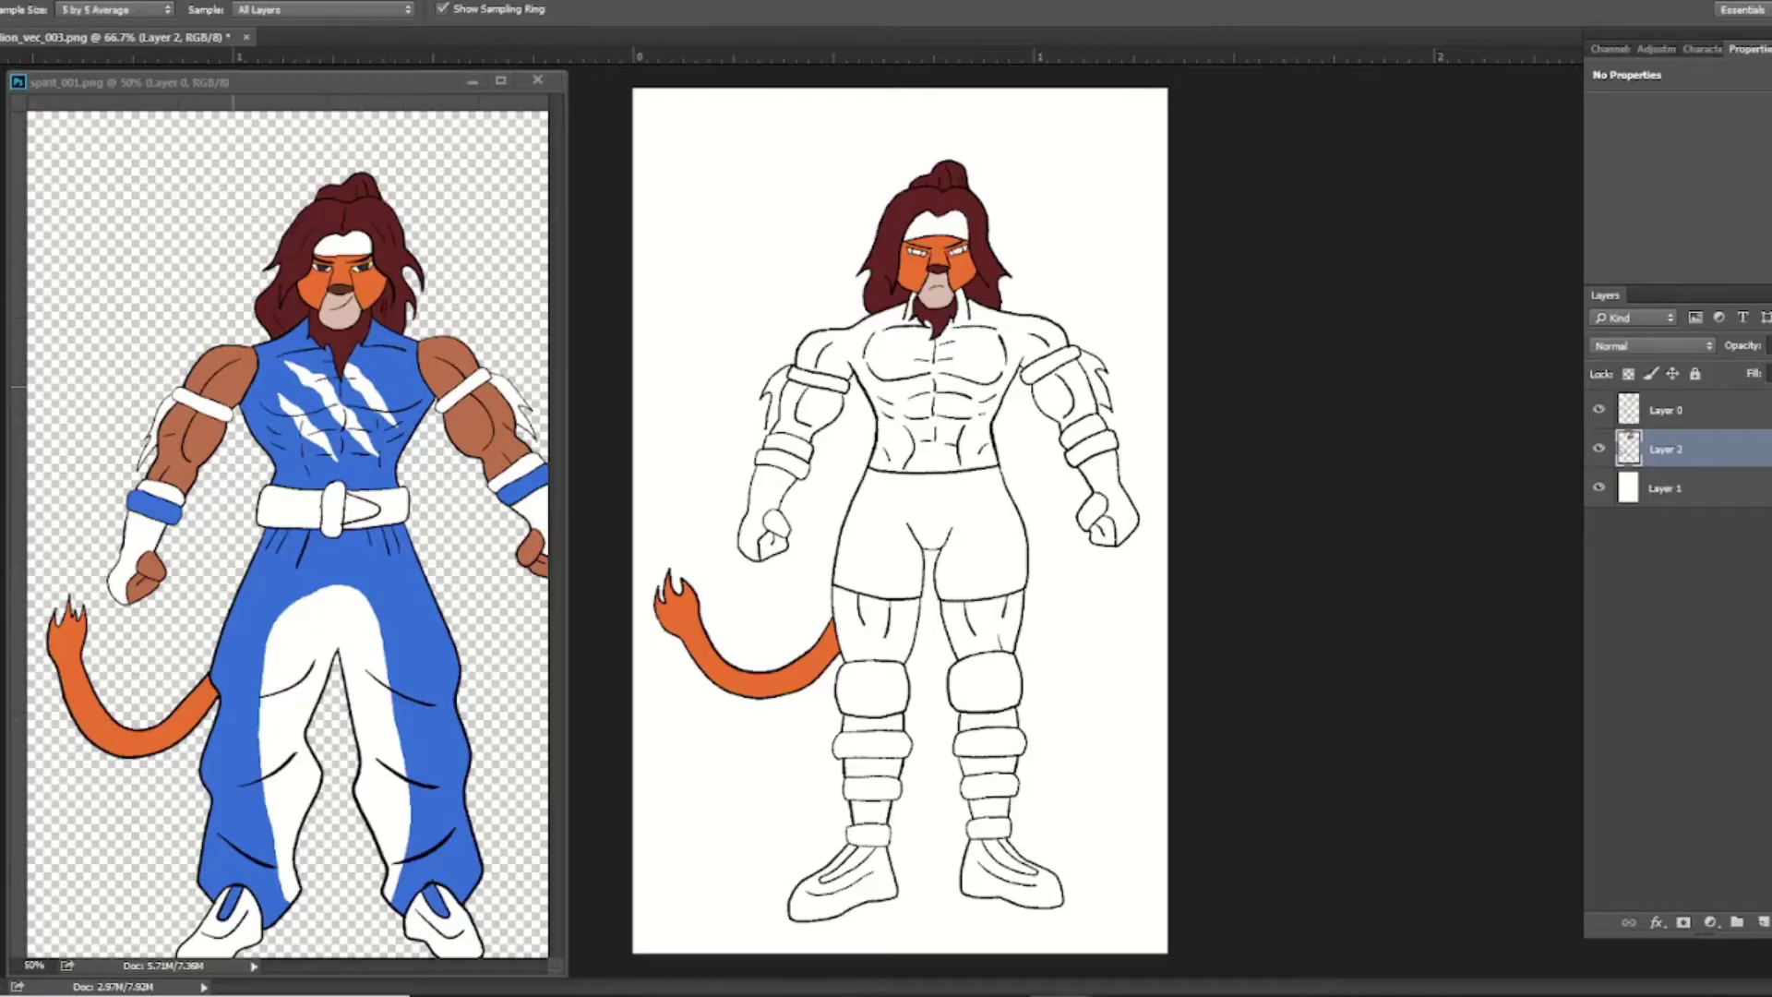
Fill the torso, arms, exposed fingers and thighs with the reference's brown skin colour on Layer 2
{"action": "left_click", "coordinate": [933, 415]}
{"action": "left_click", "coordinate": [808, 416]}
{"action": "left_click", "coordinate": [775, 540]}
{"action": "left_click", "coordinate": [885, 624]}
{"action": "left_click", "coordinate": [983, 622]}
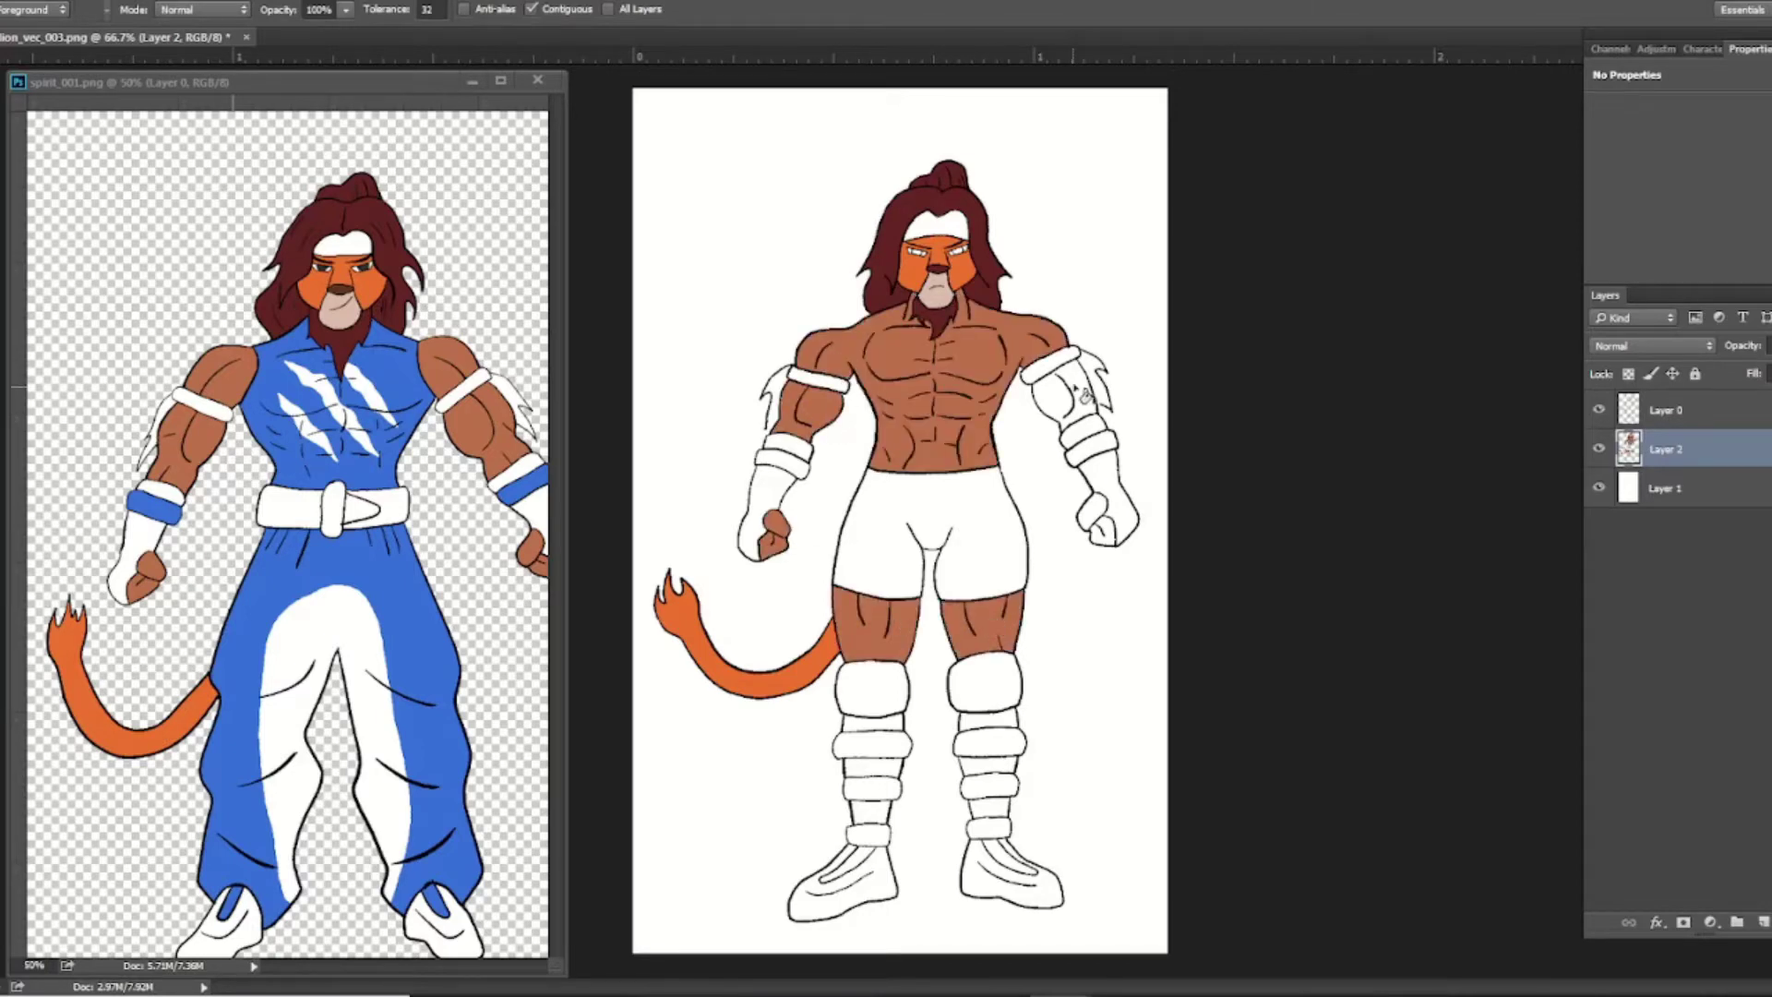
{"action": "left_click", "coordinate": [1076, 390]}
{"action": "left_click", "coordinate": [1101, 526]}
Hide the white Layer 1 background and fill the armbands, upper wristbands and gloves white on Layer 2
{"action": "left_click", "coordinate": [1598, 487]}
{"action": "left_click", "coordinate": [819, 386]}
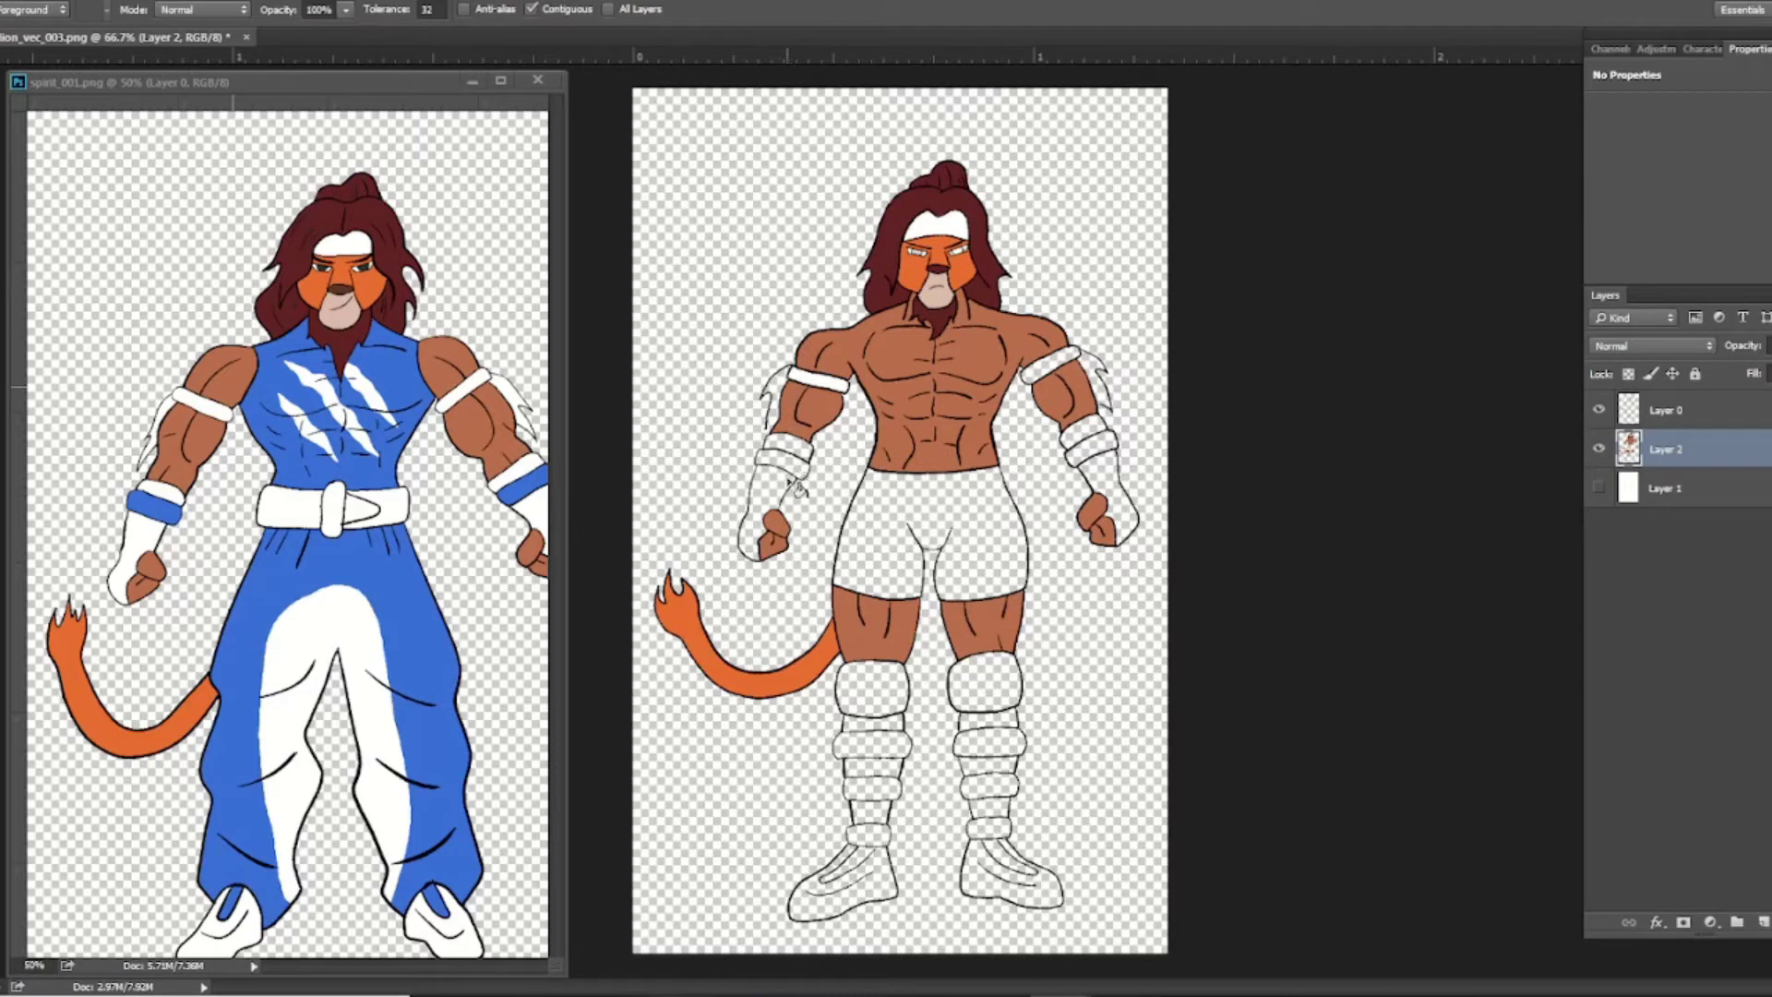
{"action": "left_click", "coordinate": [794, 494]}
{"action": "left_click", "coordinate": [788, 450]}
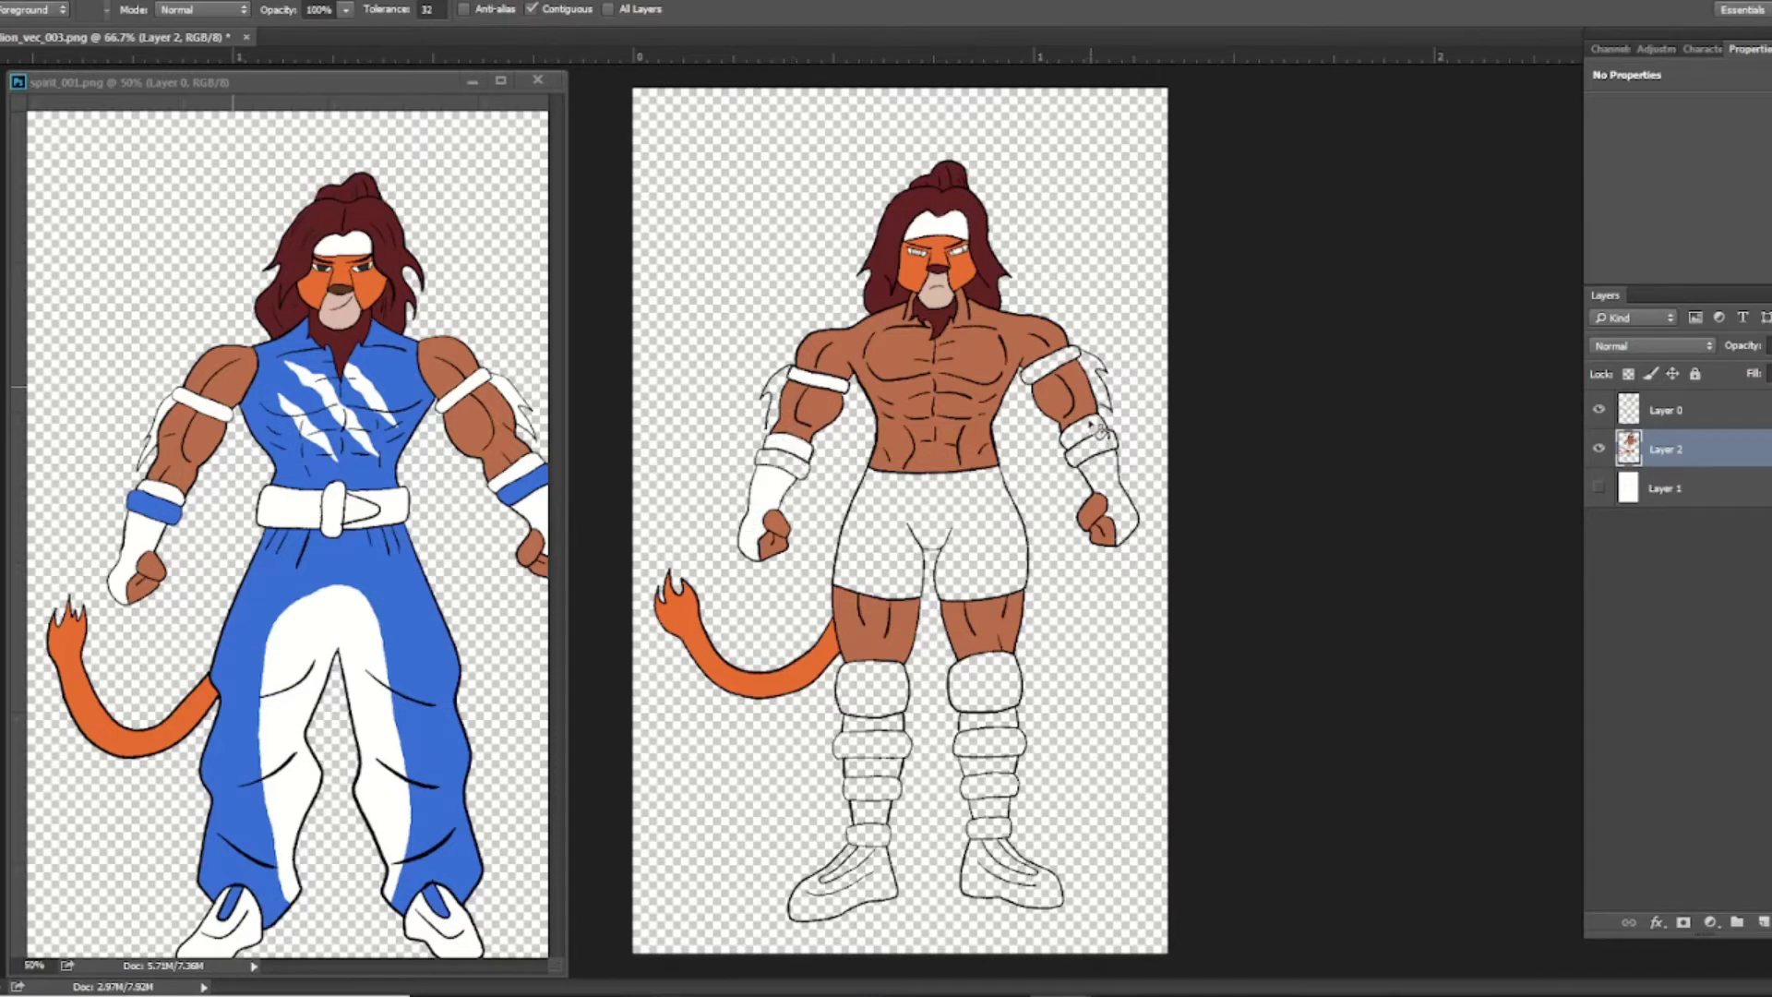
{"action": "left_click", "coordinate": [1093, 430]}
{"action": "left_click", "coordinate": [1113, 489]}
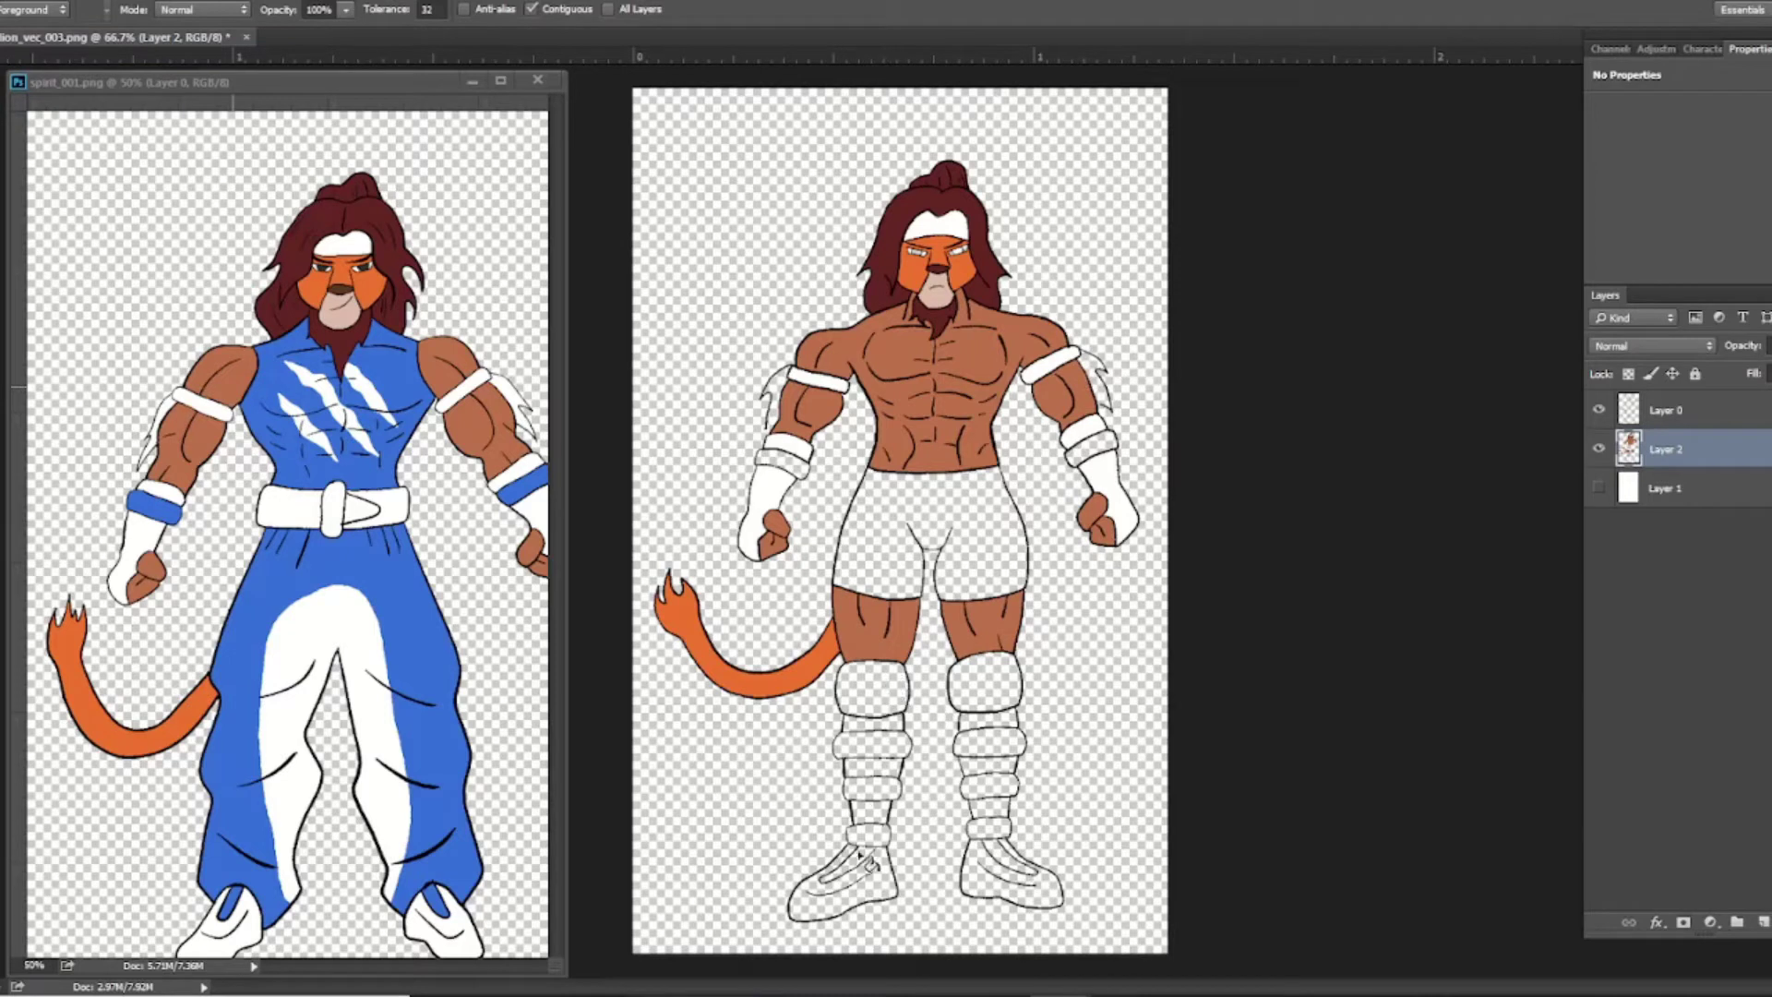
Fill both shoes and the lower-leg sections between the rounded bands white
{"action": "left_click", "coordinate": [876, 870]}
{"action": "left_click", "coordinate": [876, 808]}
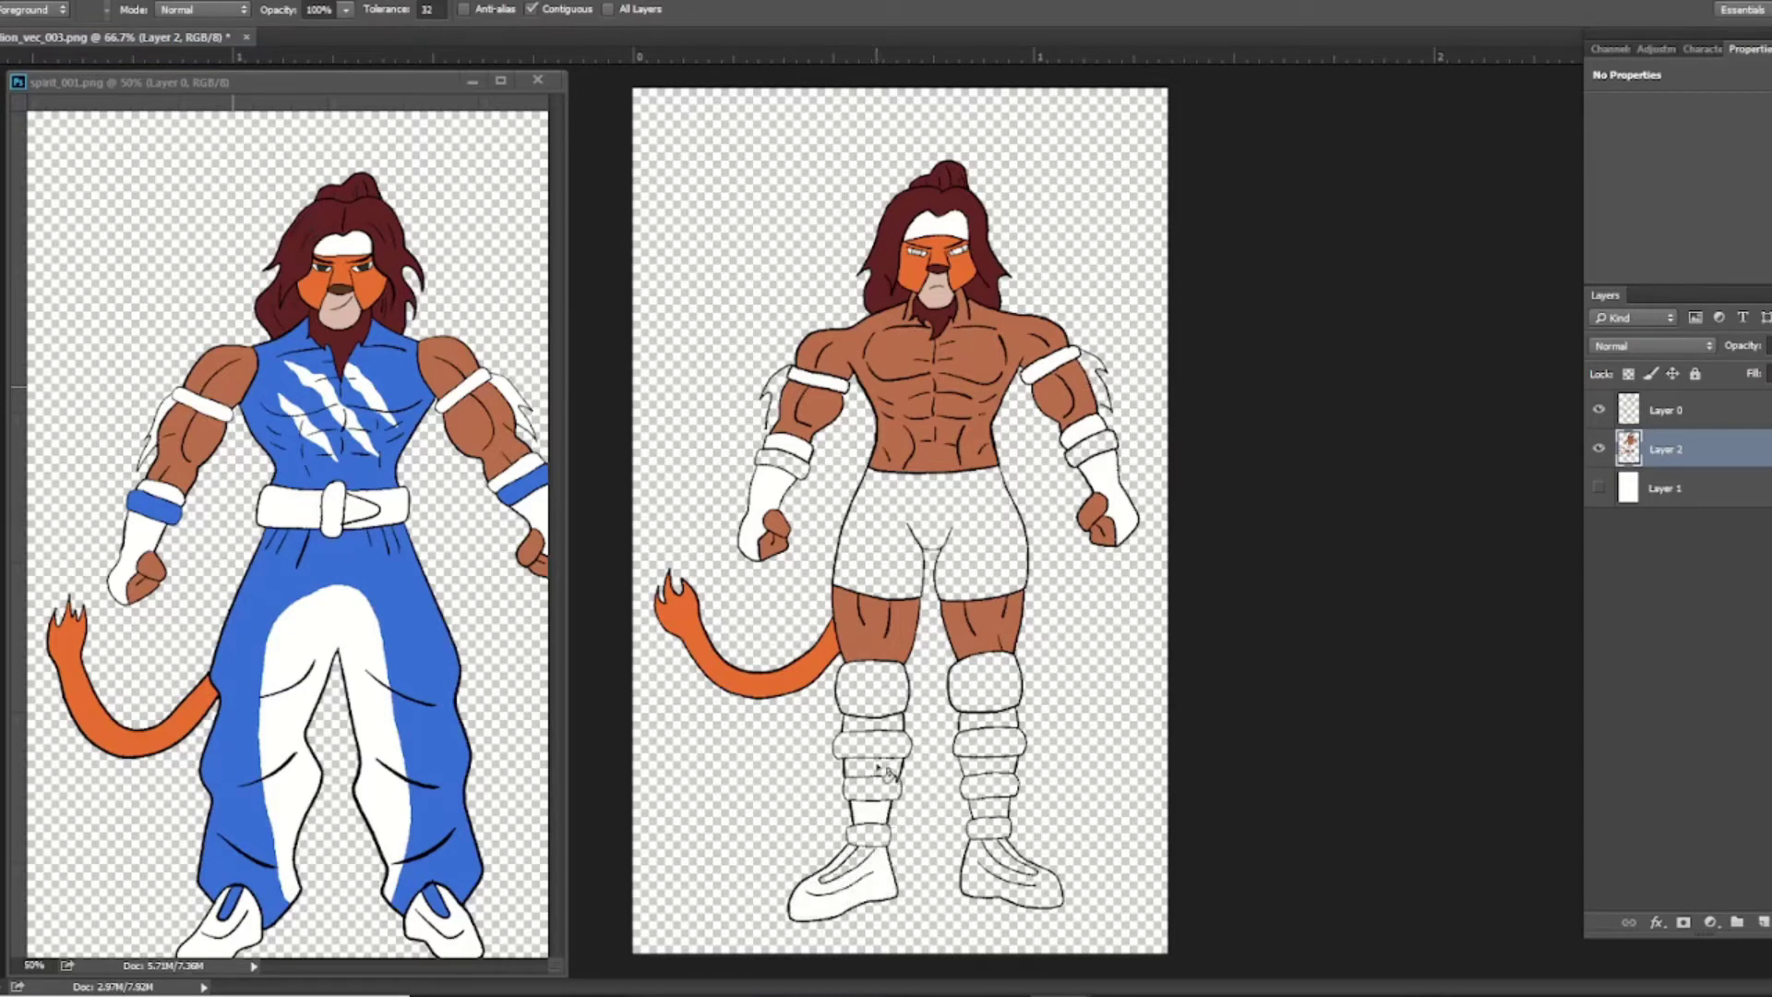
{"action": "left_click", "coordinate": [878, 770]}
{"action": "left_click", "coordinate": [888, 725]}
{"action": "left_click", "coordinate": [990, 720]}
{"action": "left_click", "coordinate": [995, 766]}
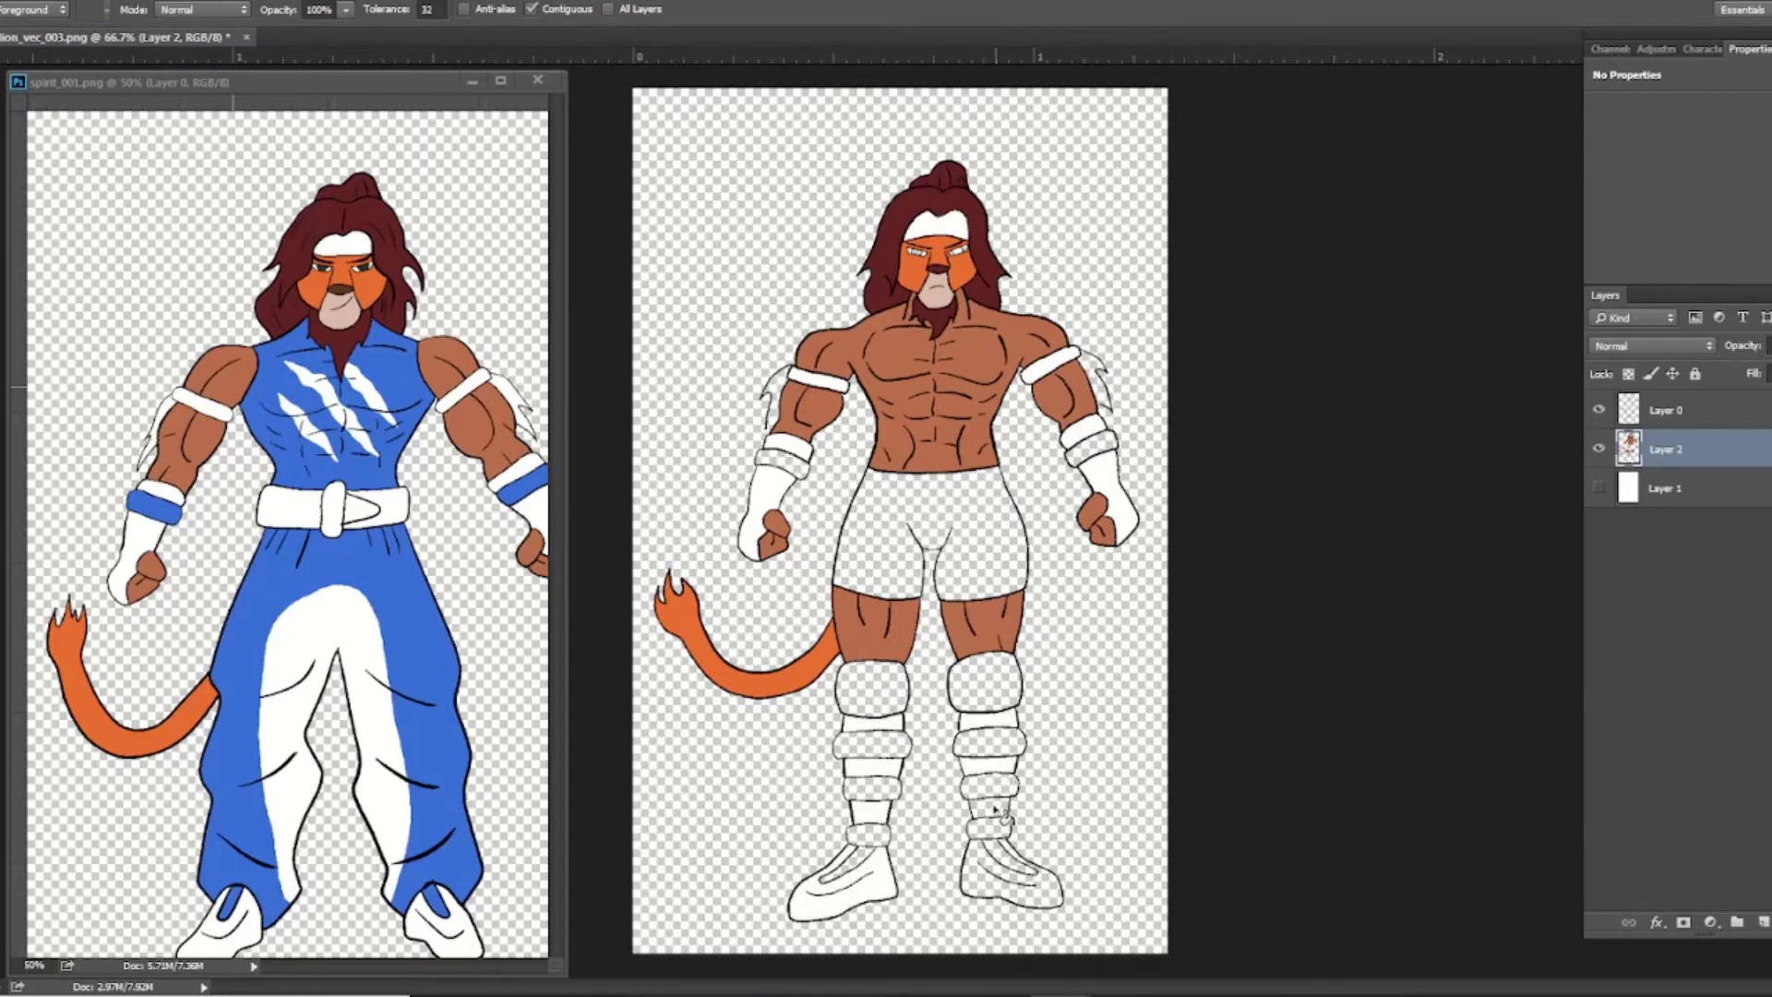
{"action": "left_click", "coordinate": [997, 813]}
{"action": "left_click", "coordinate": [984, 854]}
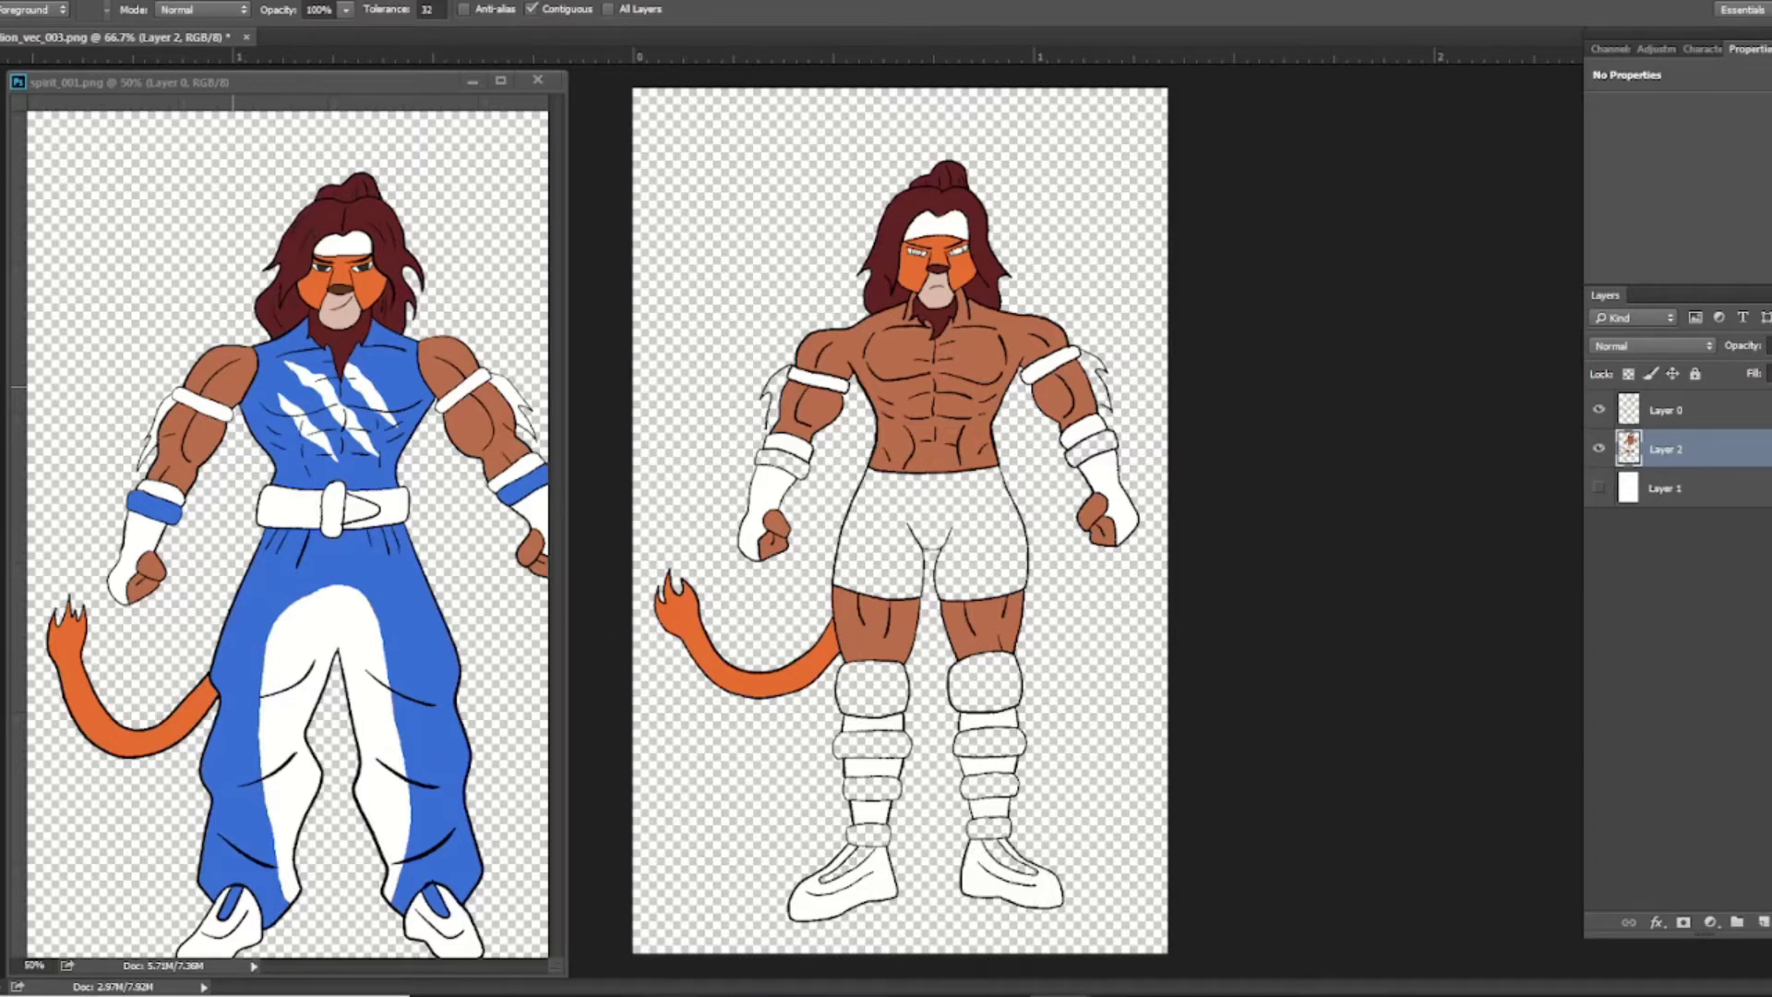
Fill the lower wristbands, knee pads and leg bands with blue sampled from the reference's wristband, and the shorts white
{"action": "key", "text": "i"}
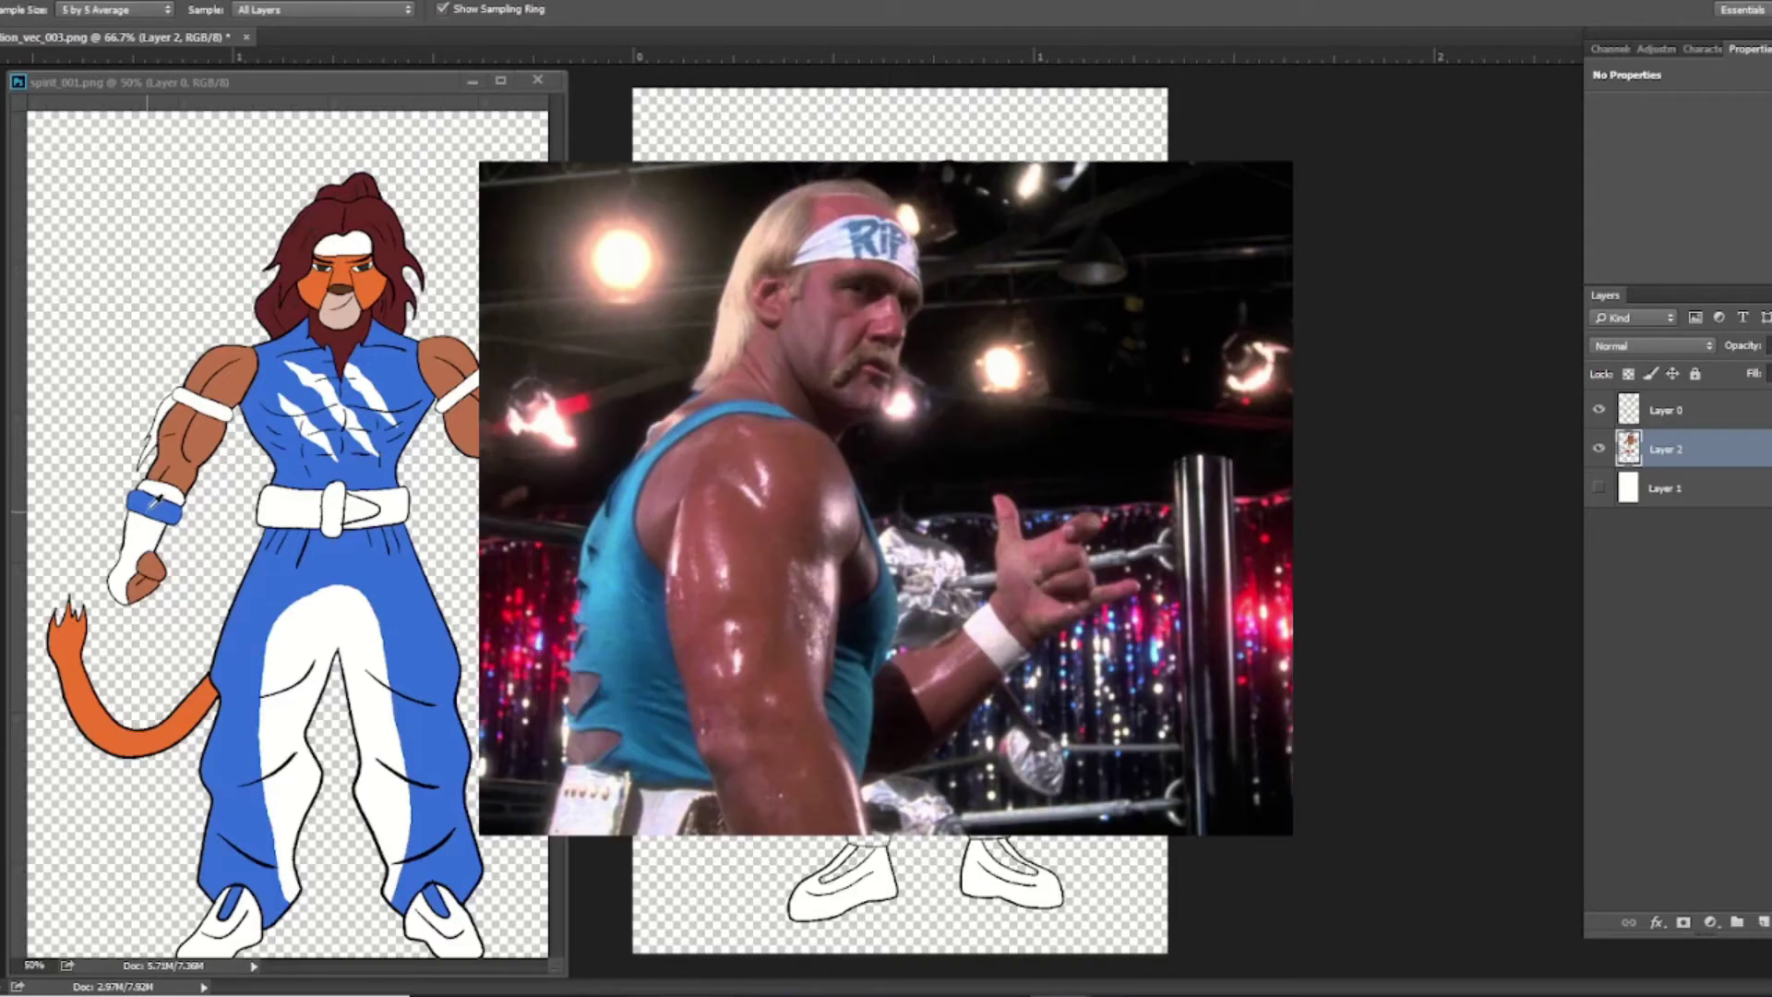
{"action": "key", "text": "g"}
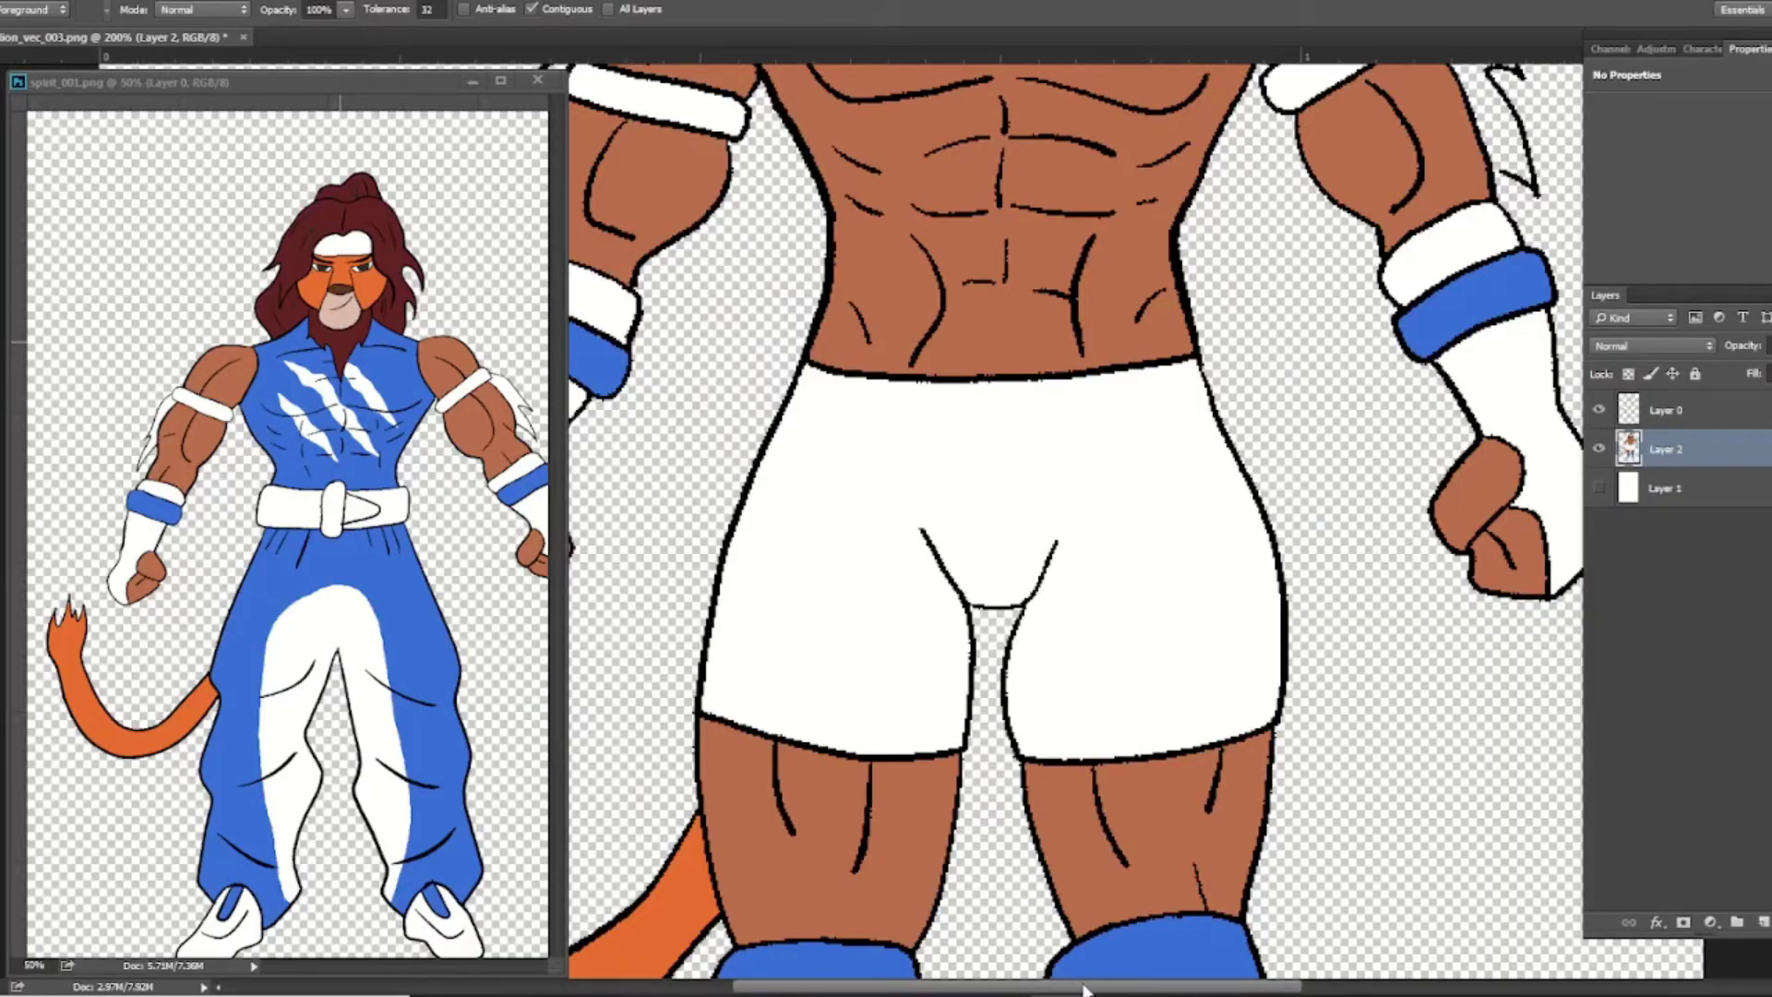
{"action": "left_click_drag", "start_coordinate": [1085, 990], "coordinate": [1036, 989]}
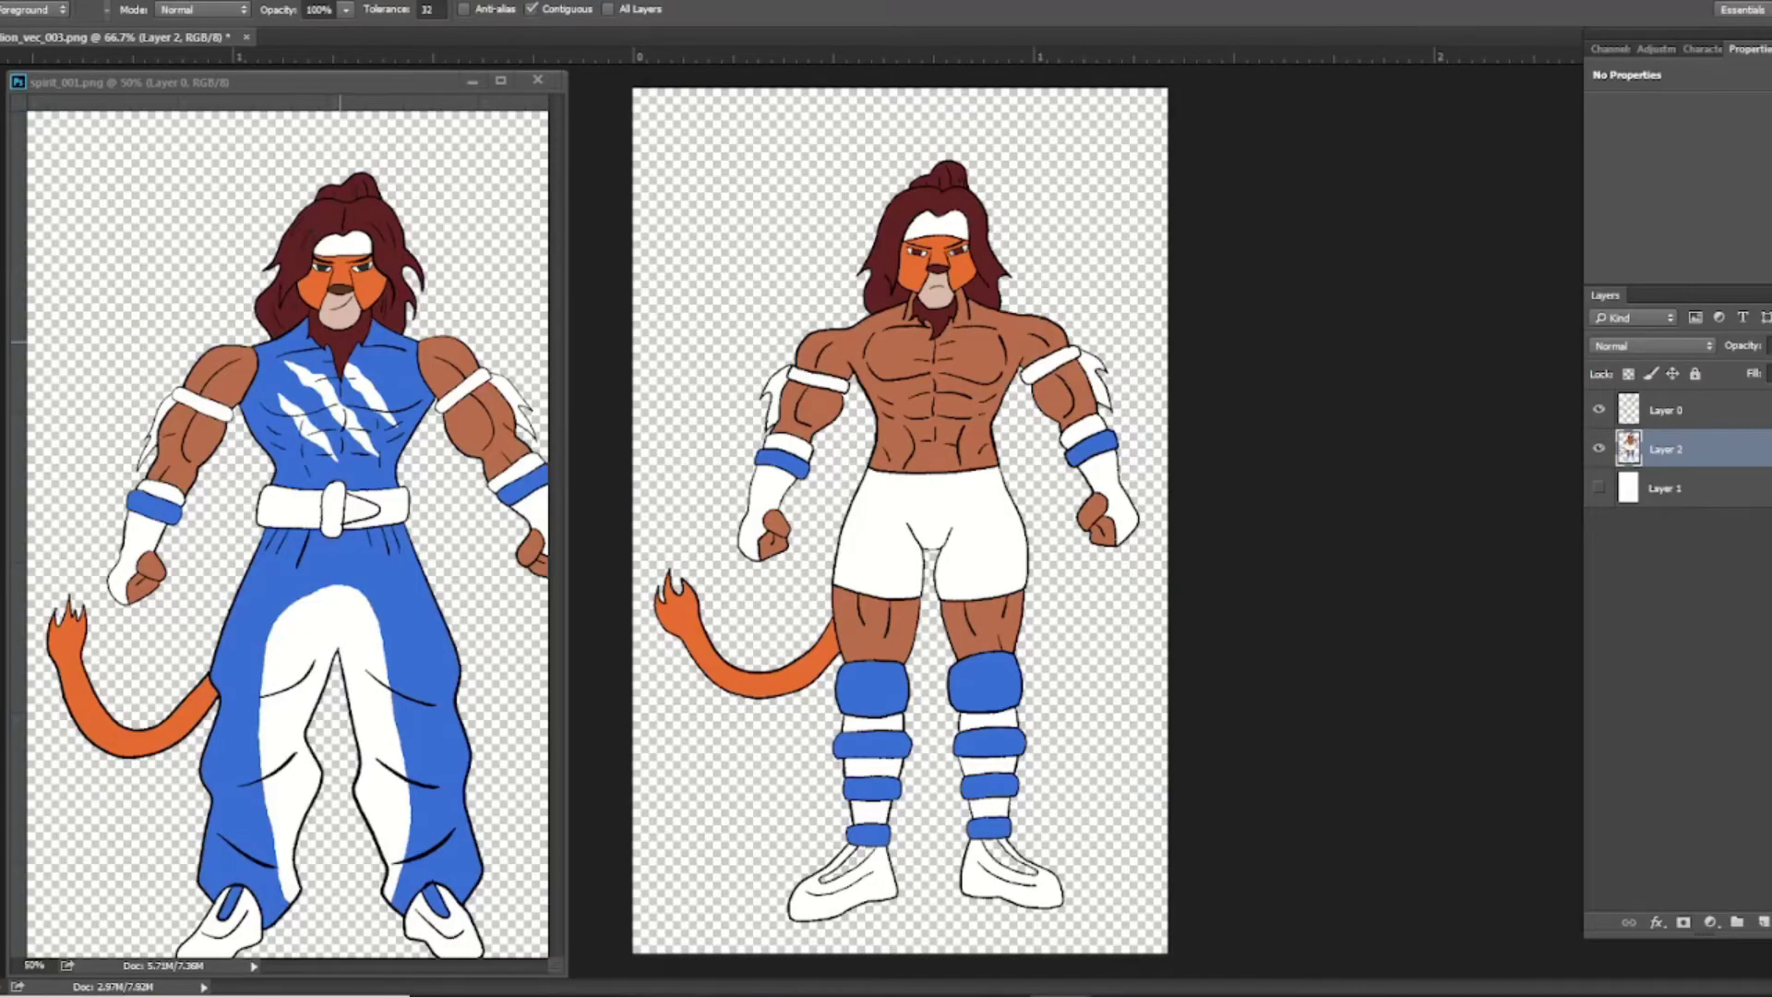
Switch to Coolors and remove the Dark Purple 2C1D2D and Glossy Grape A799B7 colours from the palette
{"action": "key", "text": "i"}
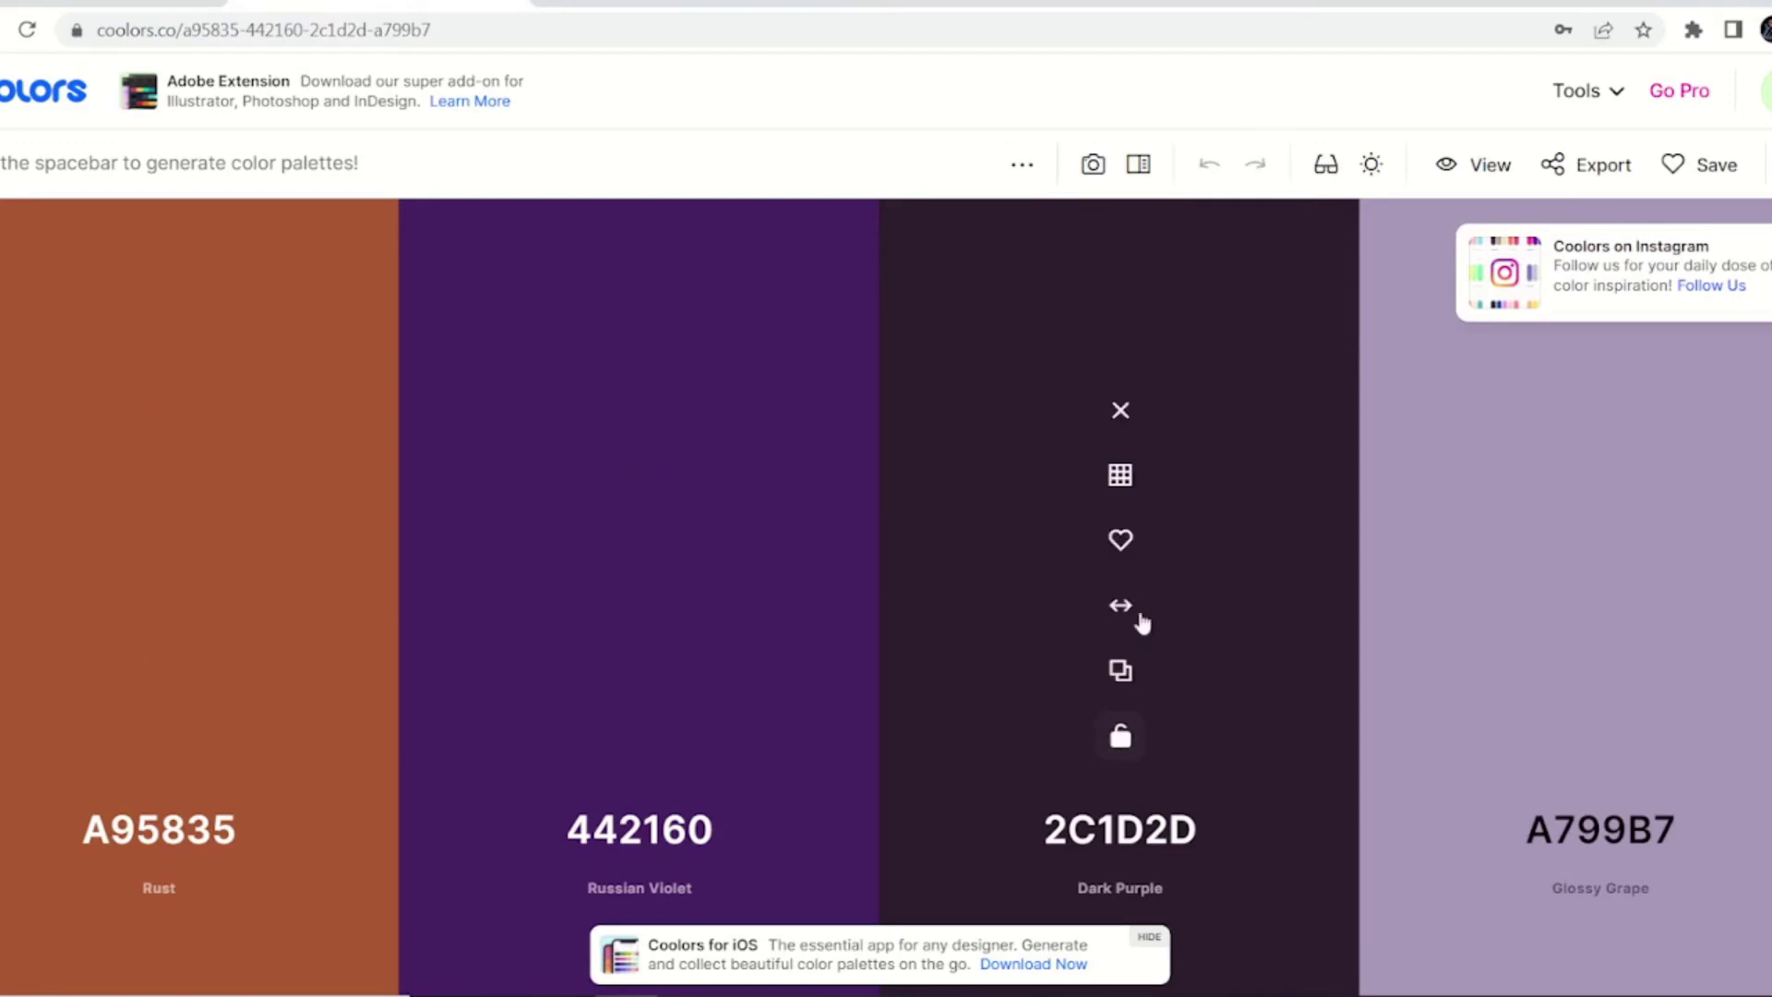
{"action": "left_click", "coordinate": [1121, 410]}
{"action": "left_click", "coordinate": [1502, 408]}
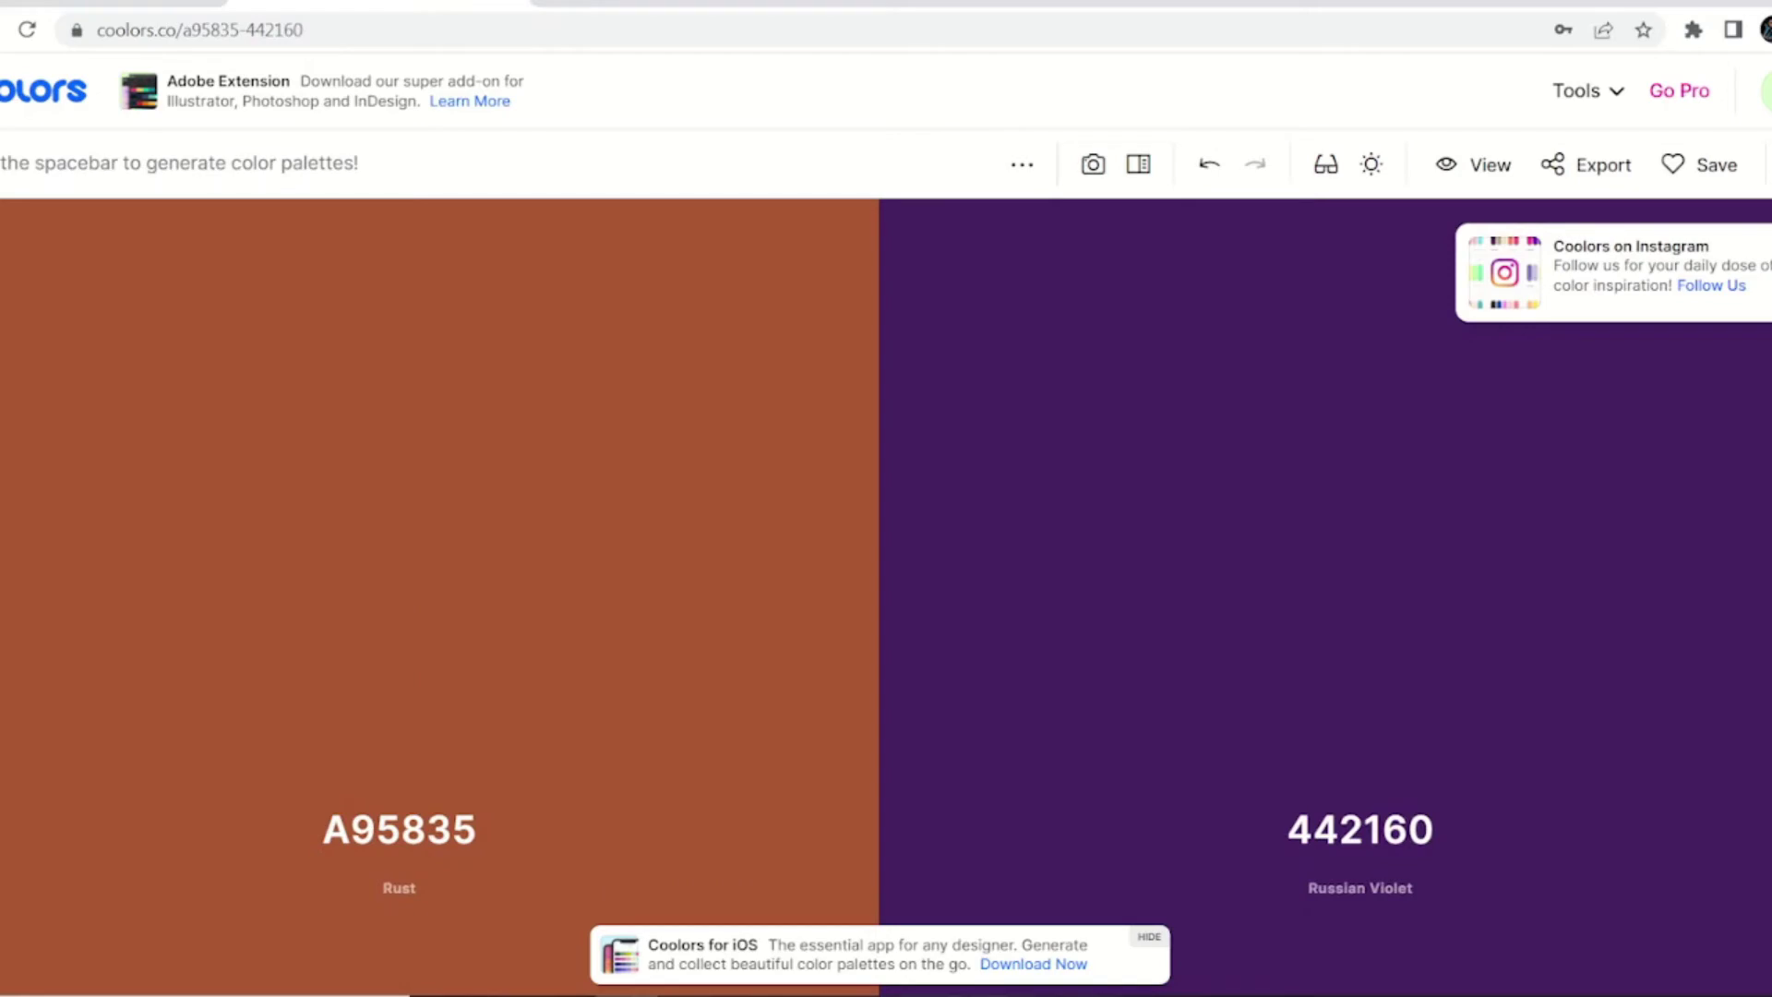
{"action": "mouse_move", "coordinate": [1060, 995]}
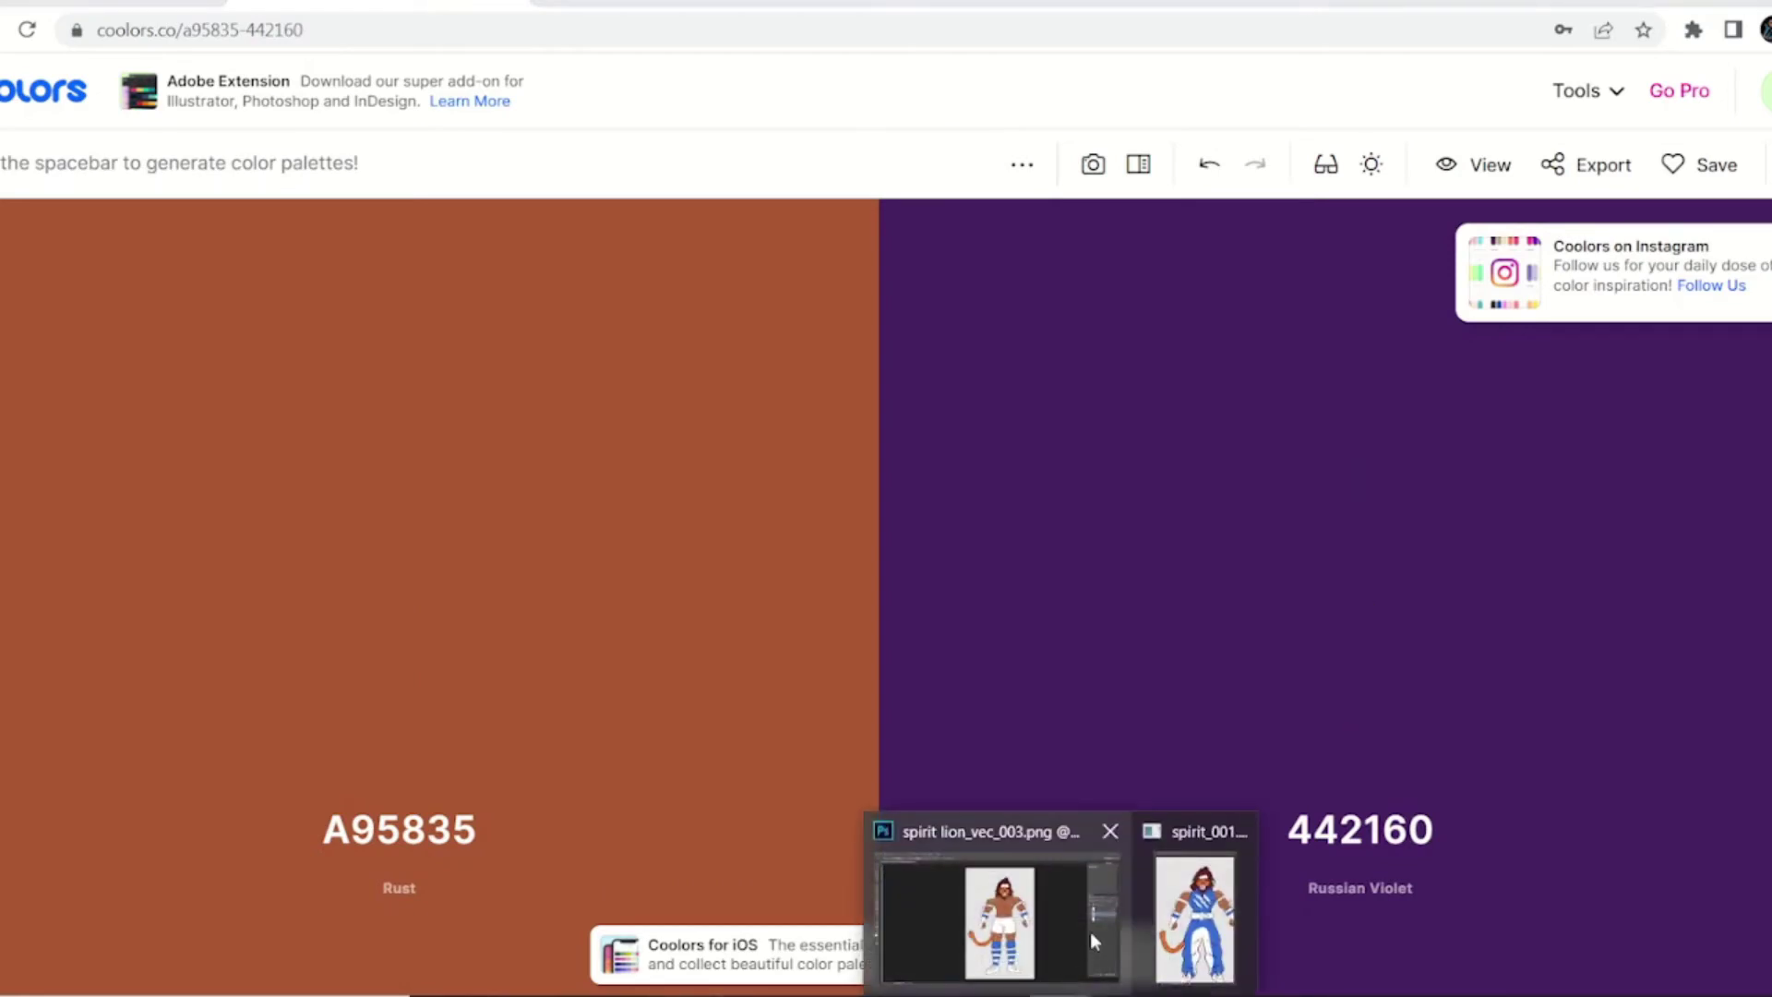
{"action": "left_click", "coordinate": [1069, 910]}
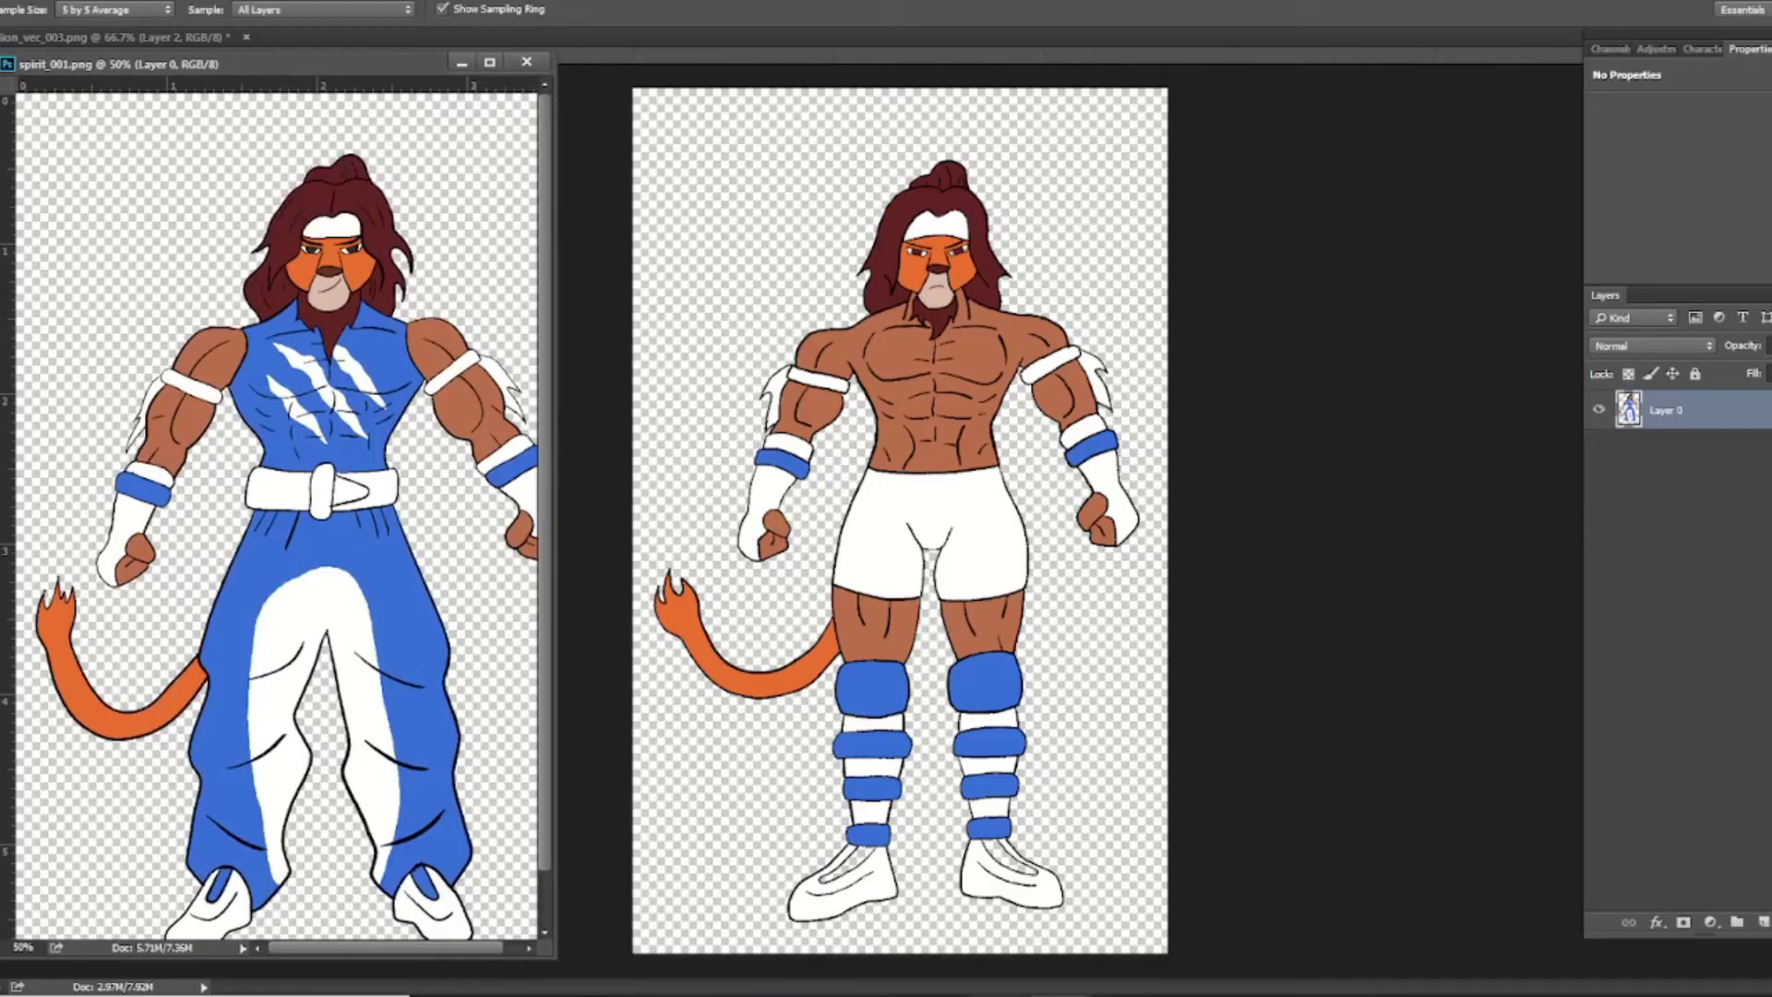
{"action": "mouse_move", "coordinate": [966, 912]}
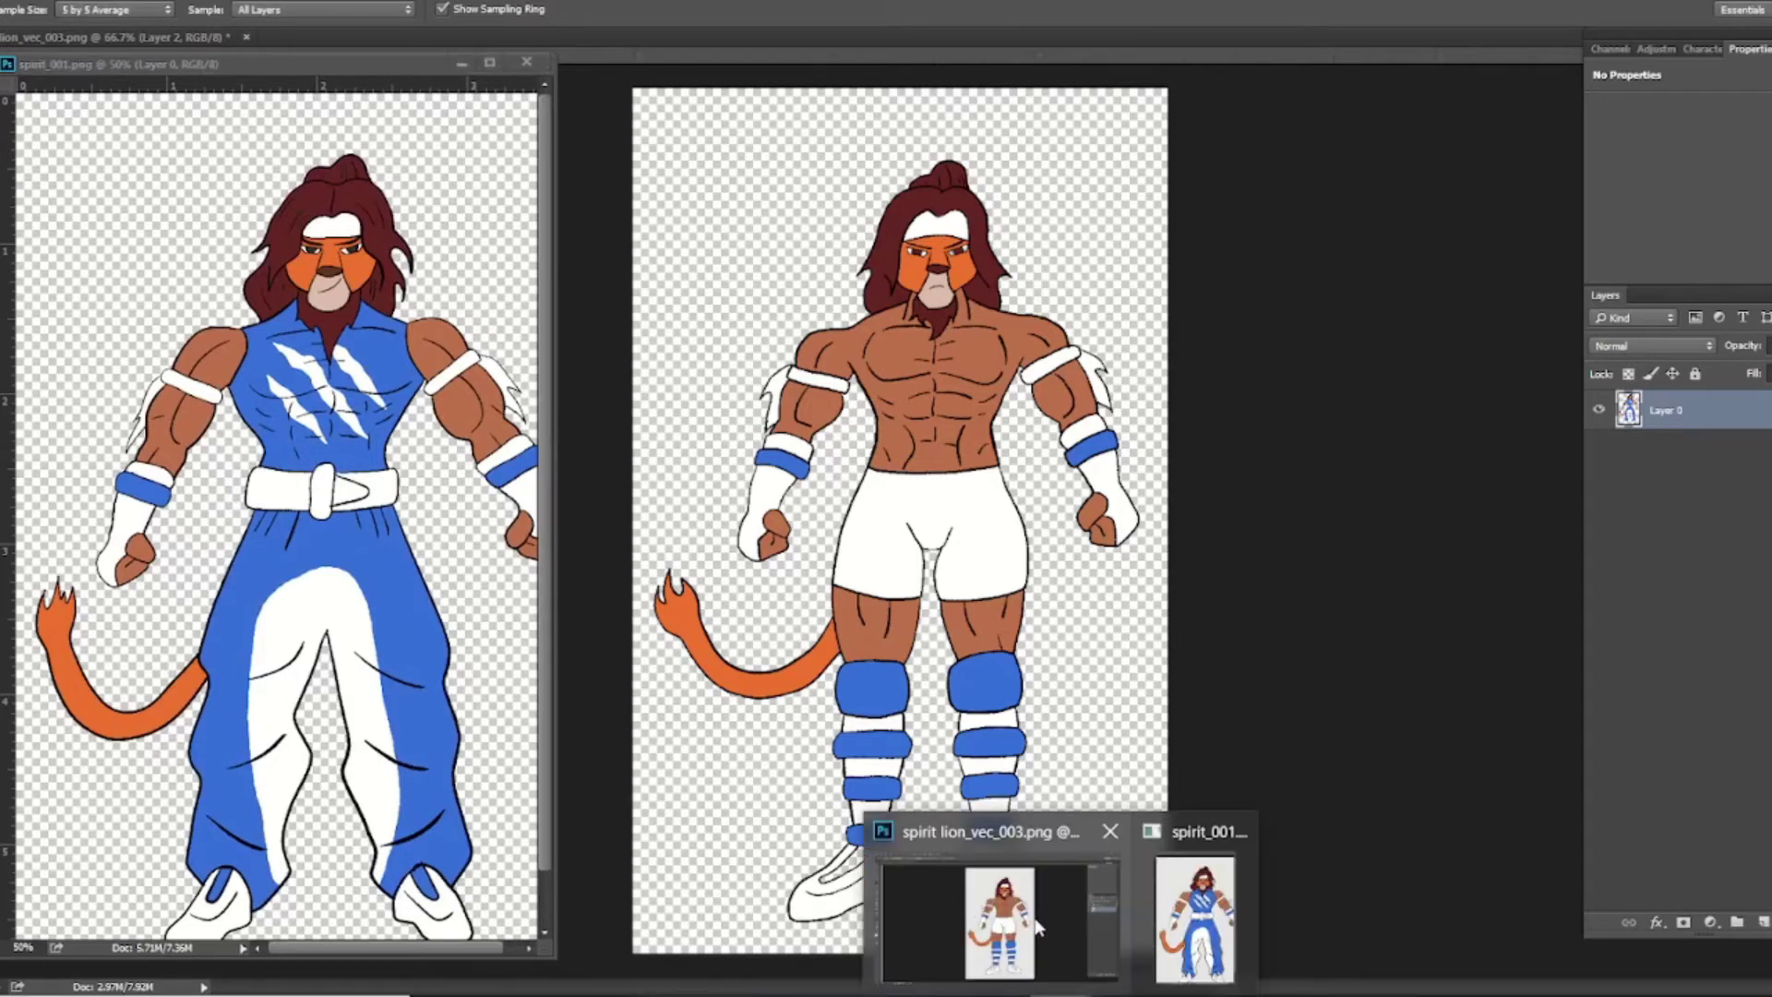
{"action": "left_click", "coordinate": [997, 995]}
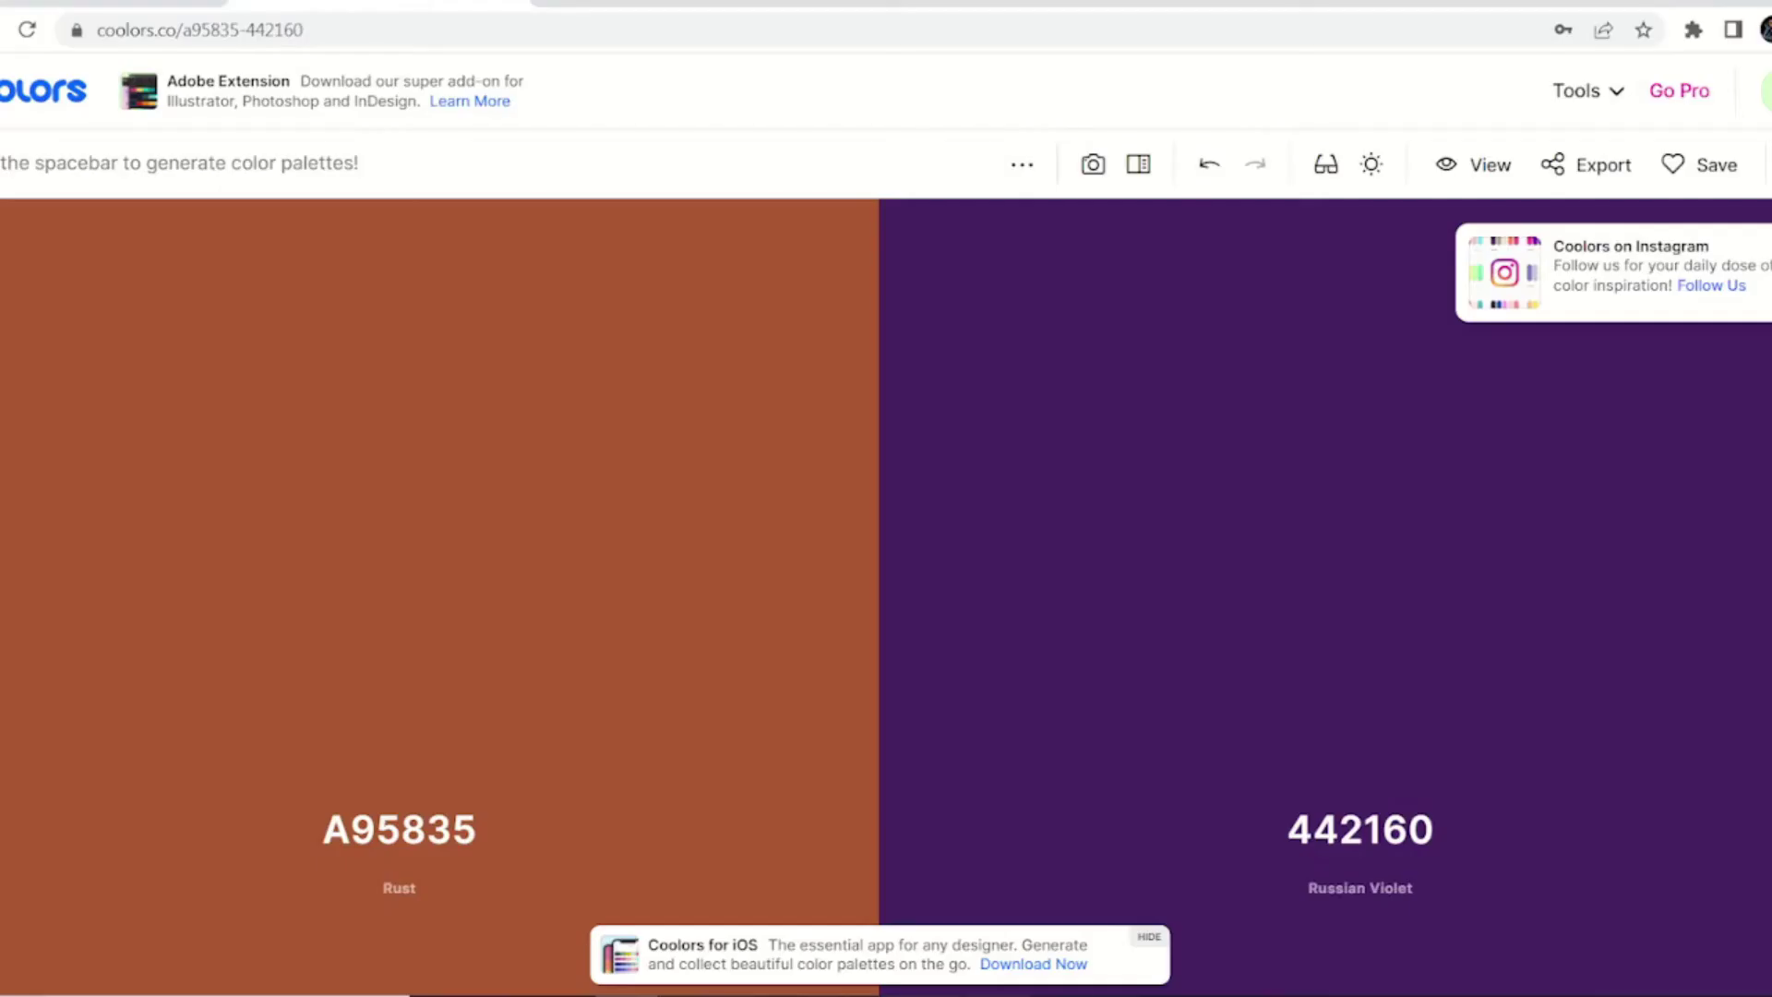
Return to Photoshop, sample the brown skin colour from the reference's shoulder and copy its hex code from the Color Picker
{"action": "left_click", "coordinate": [1060, 995]}
{"action": "left_click", "coordinate": [982, 885]}
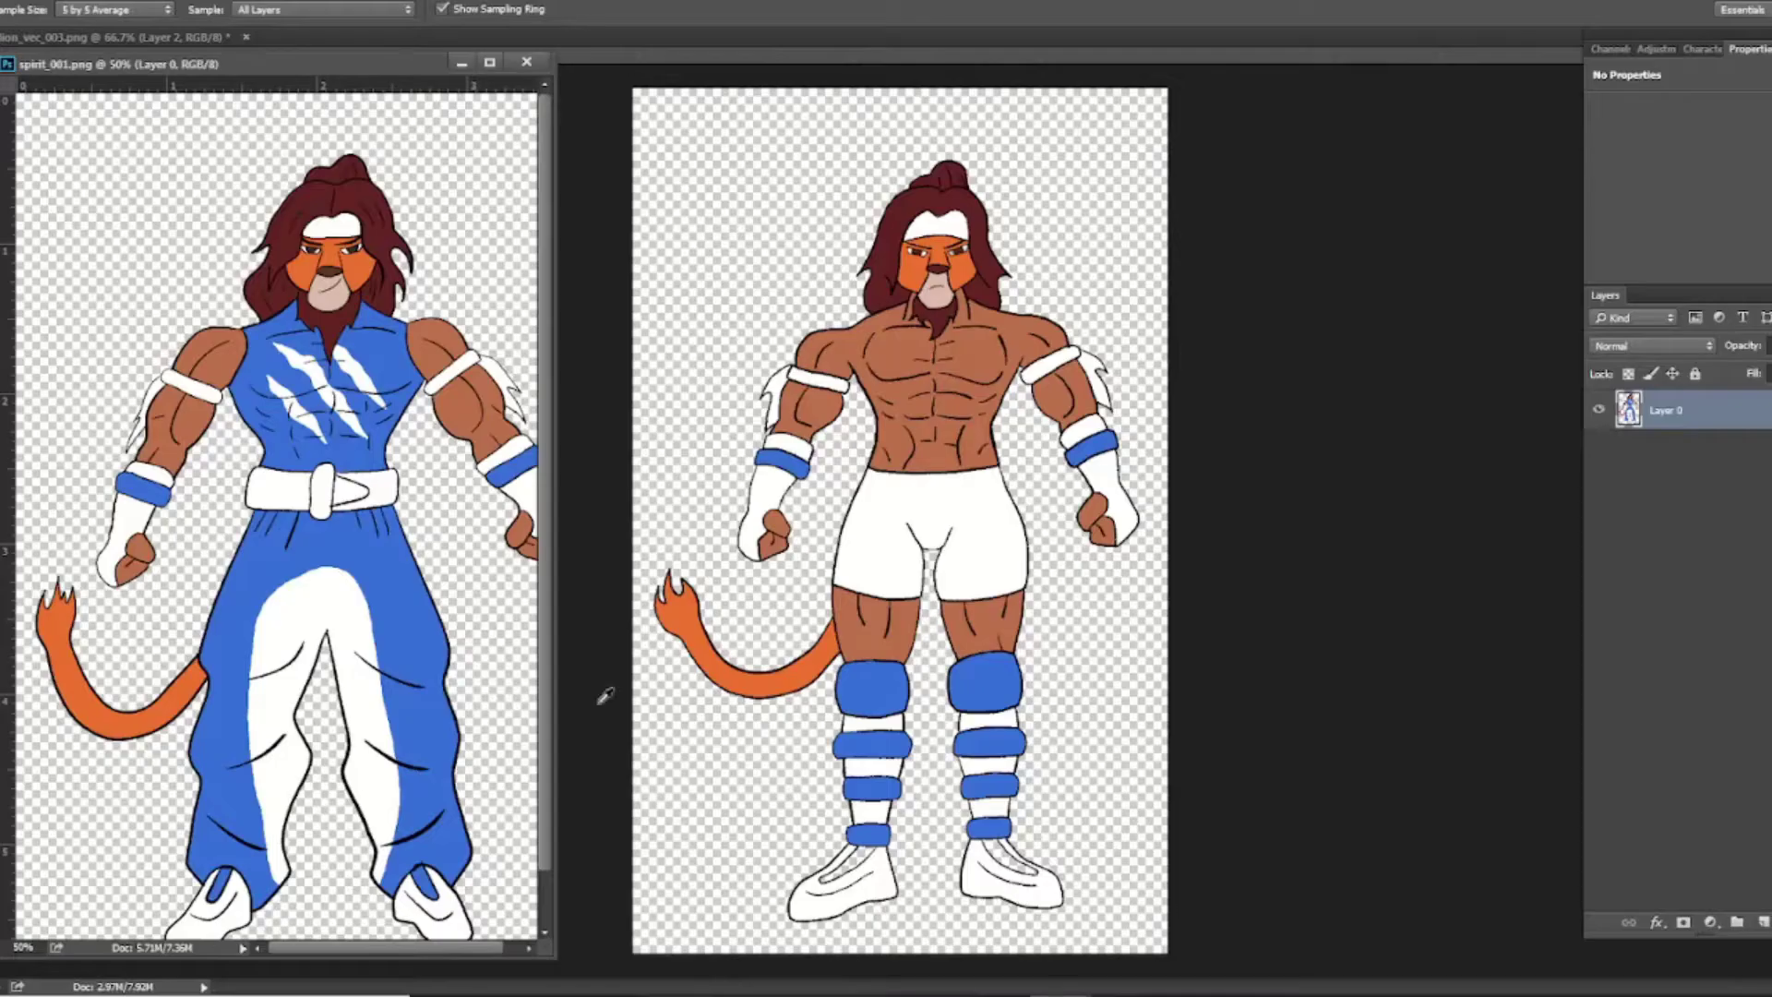
{"action": "left_click", "coordinate": [220, 343]}
{"action": "left_click", "coordinate": [2, 637]}
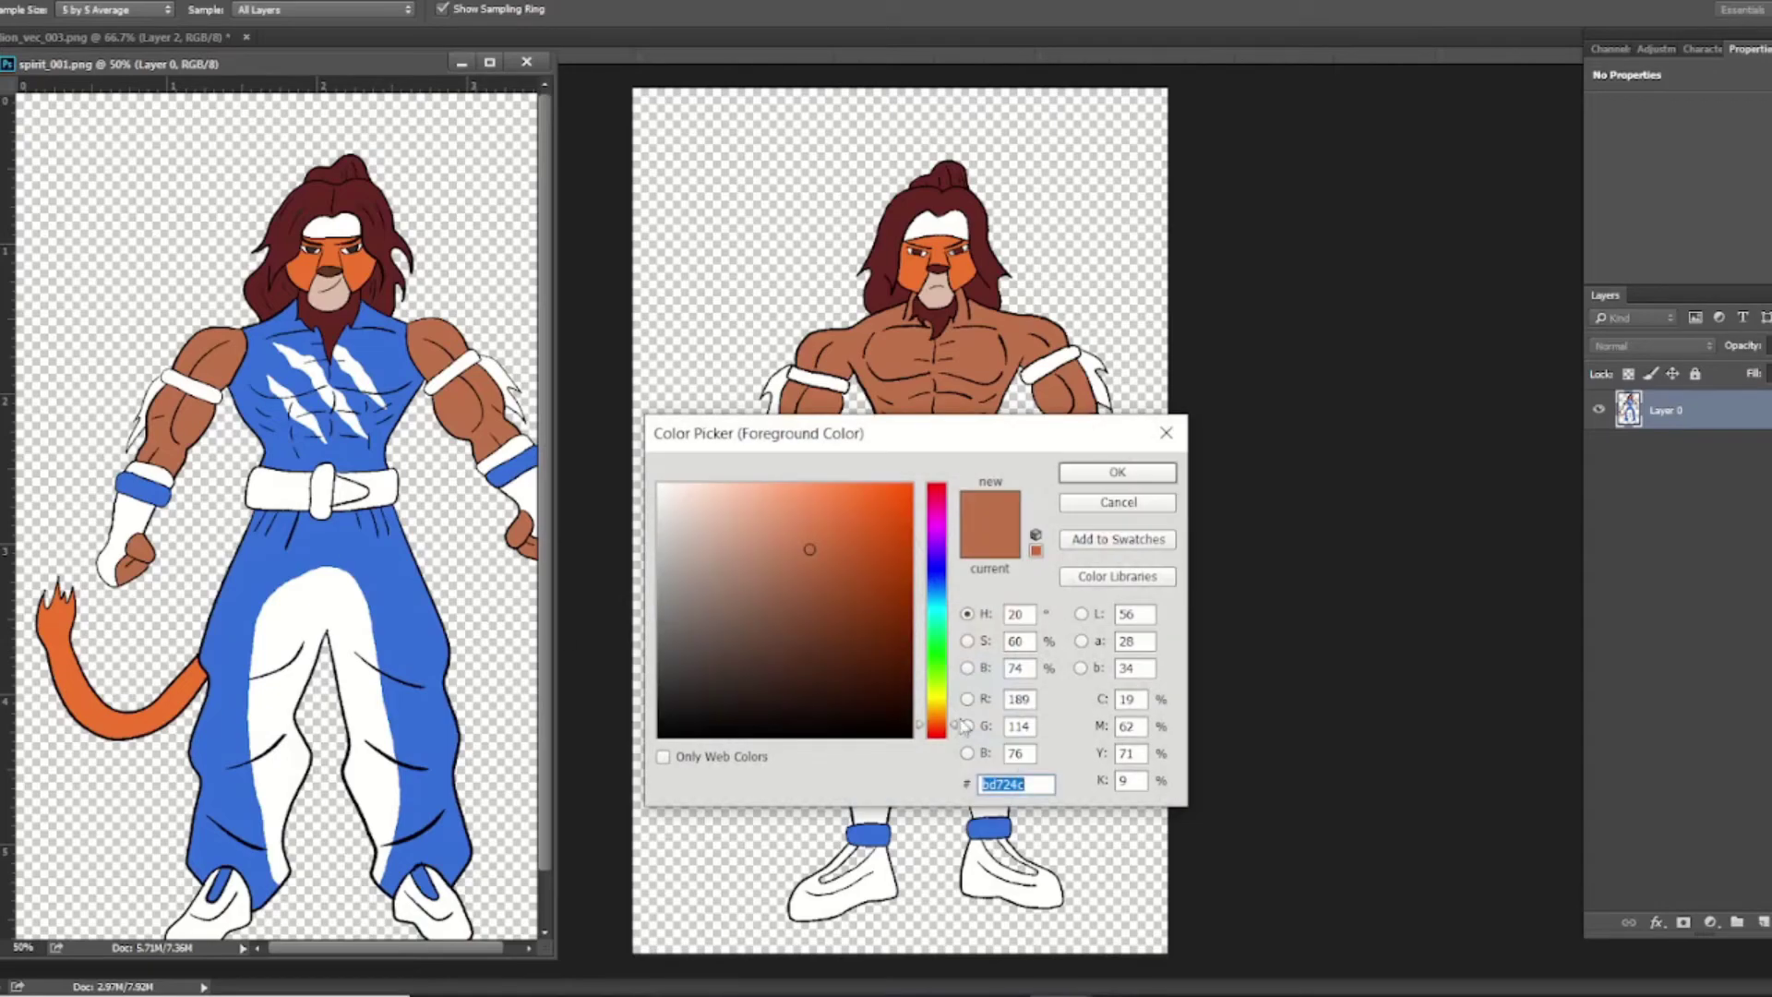
{"action": "right_click", "coordinate": [1006, 784]}
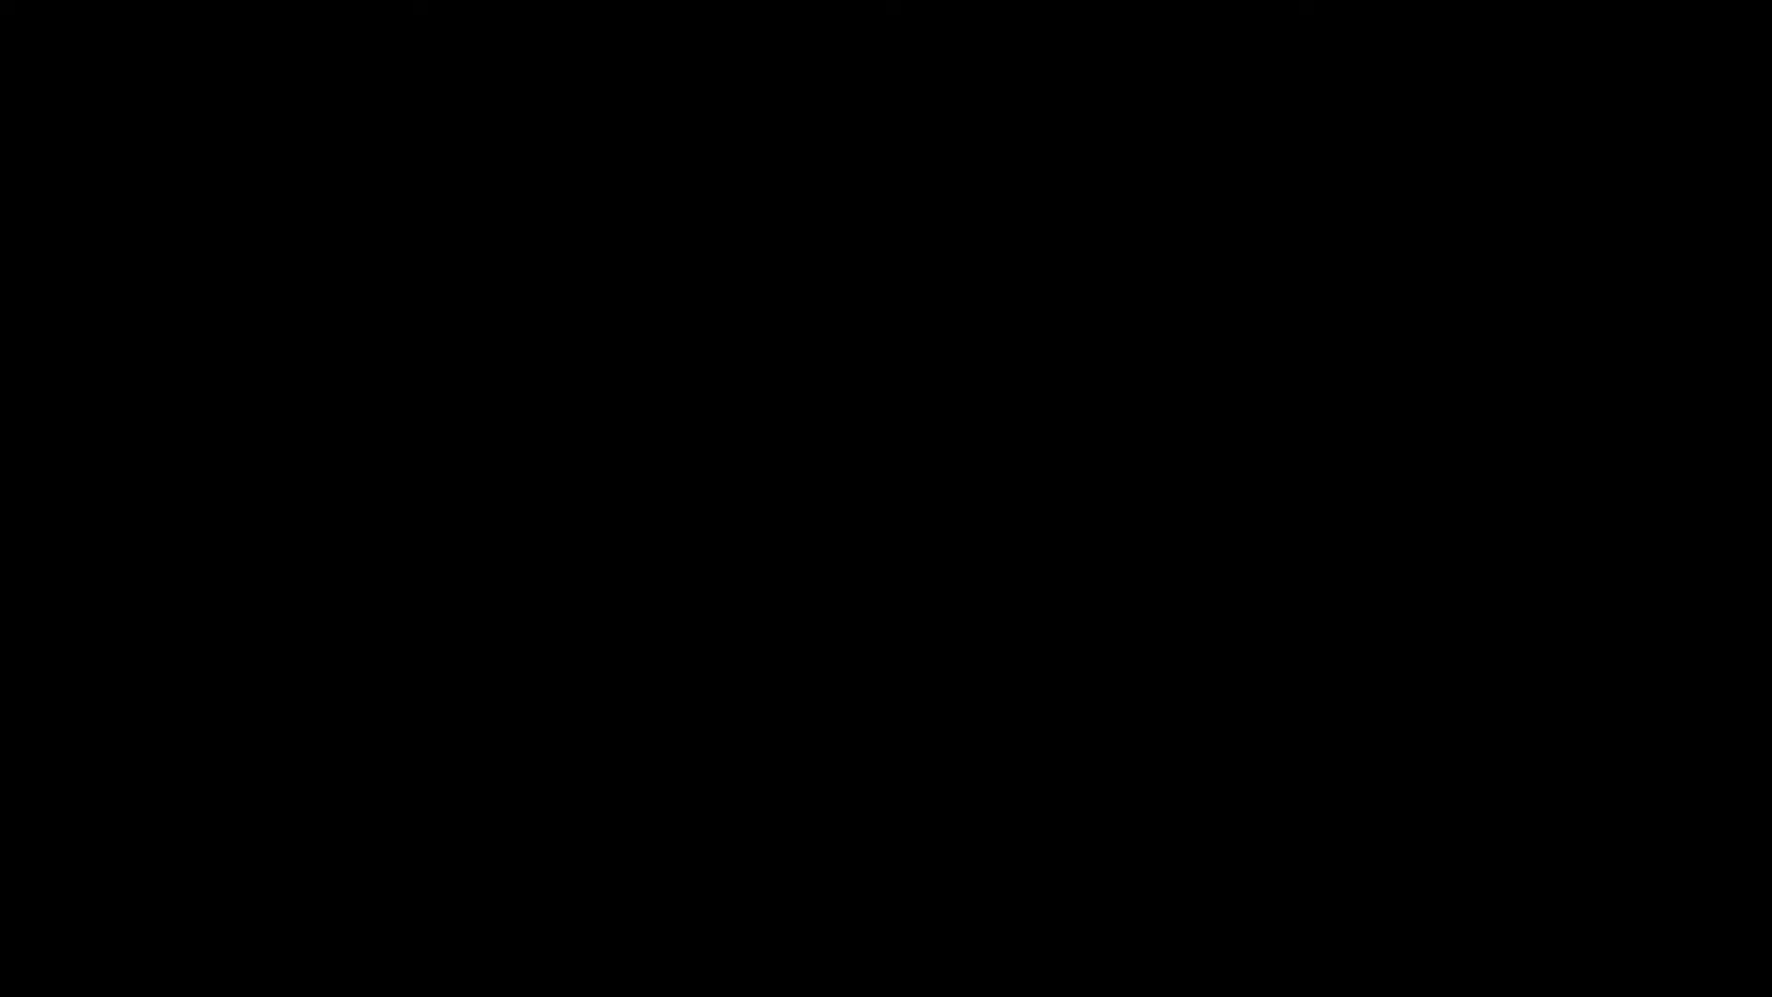
Sample the dark maroon from the reference character's hair and copy its hex code 632622 from the Color Picker
{"action": "left_click", "coordinate": [328, 192]}
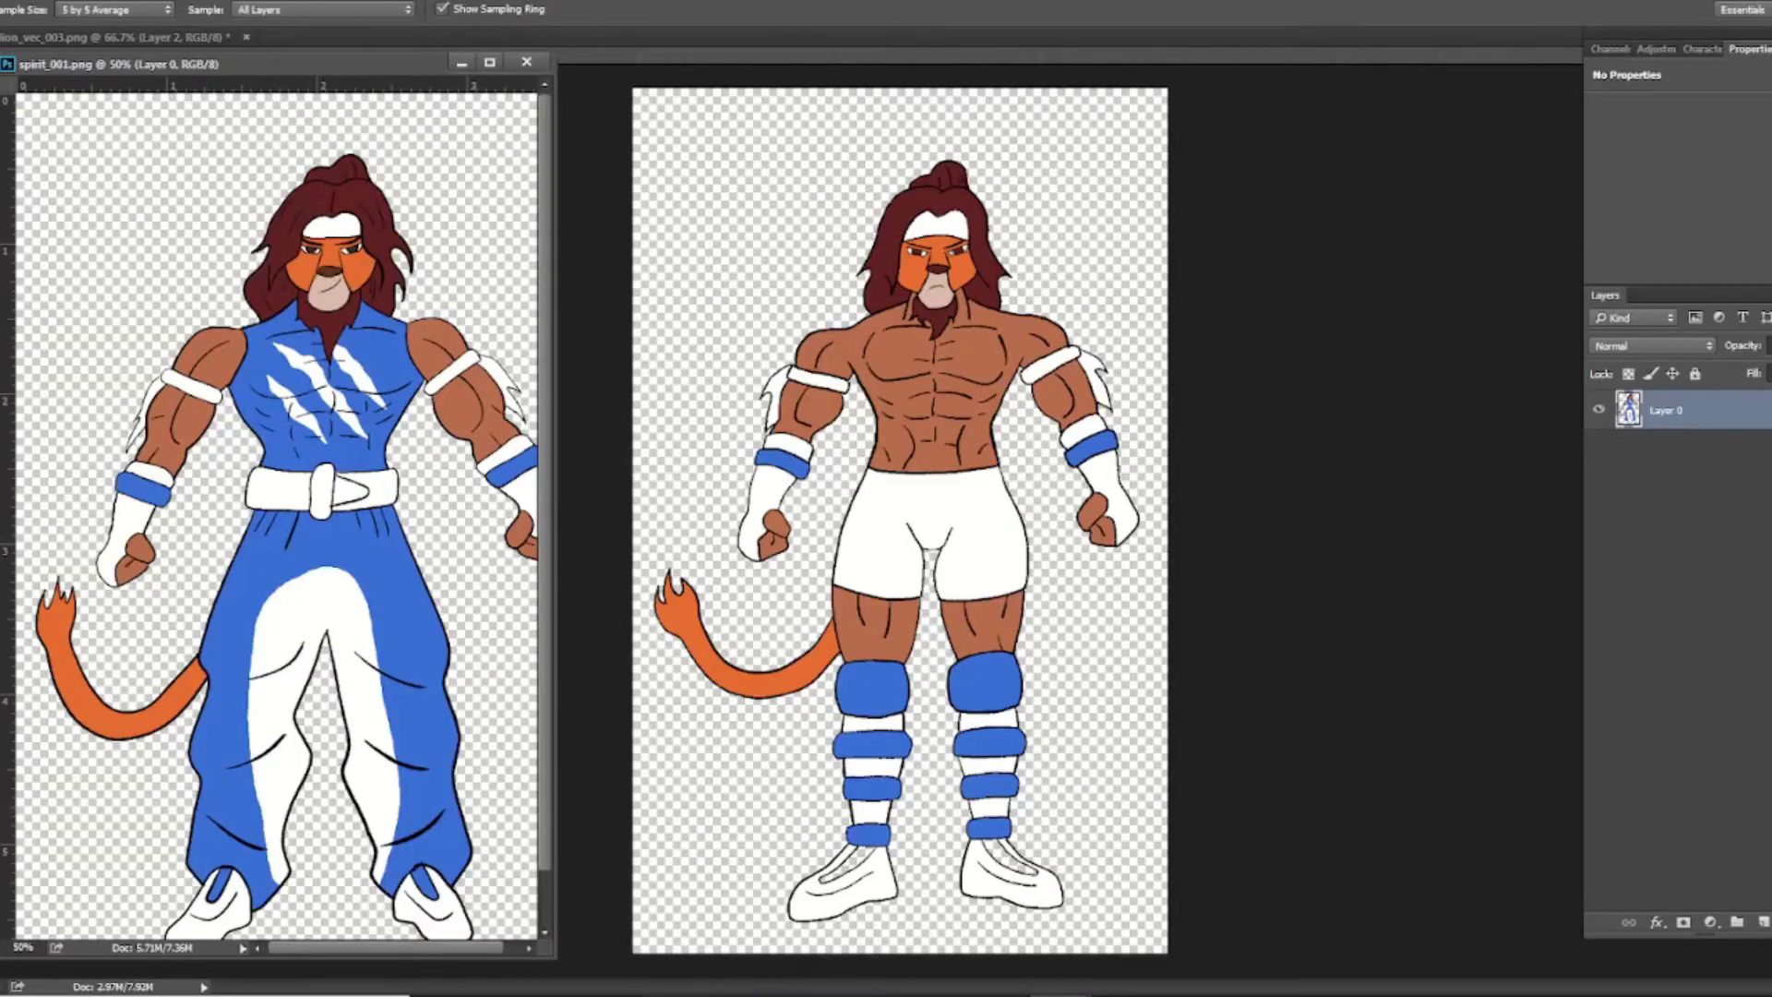
{"action": "left_click", "coordinate": [18, 558]}
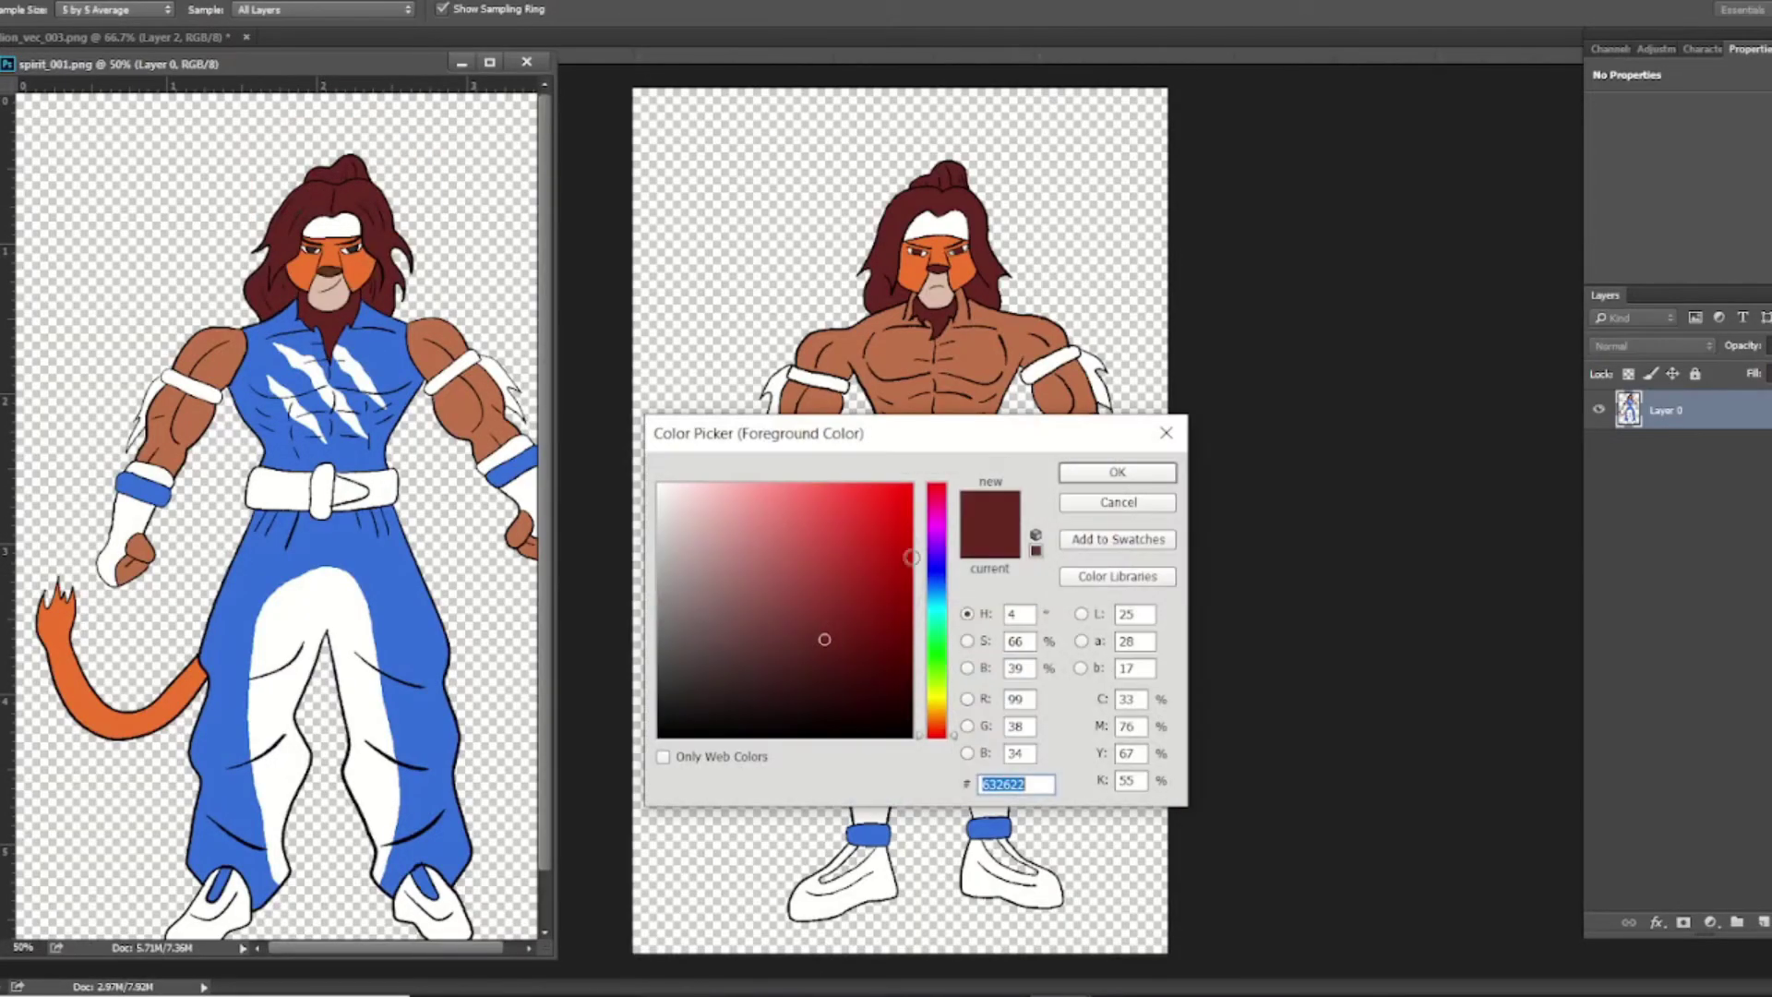
{"action": "right_click", "coordinate": [1004, 787]}
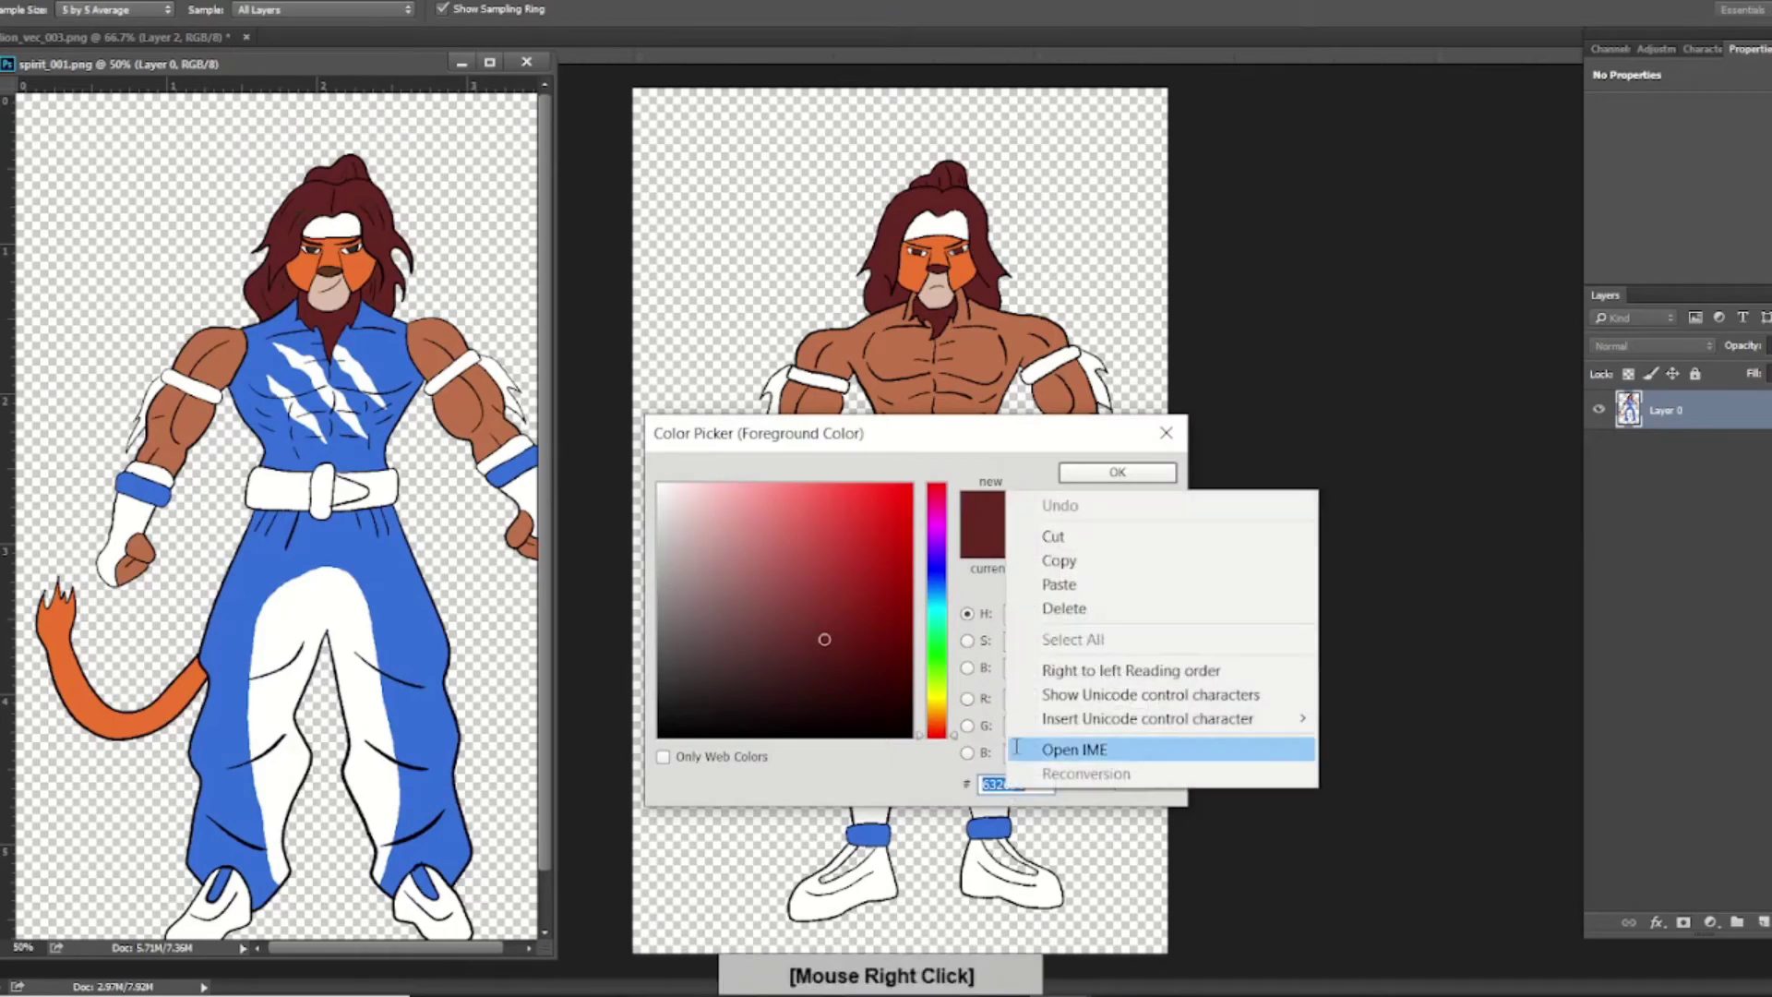
{"action": "left_click", "coordinate": [1062, 560]}
{"action": "left_click", "coordinate": [1128, 473]}
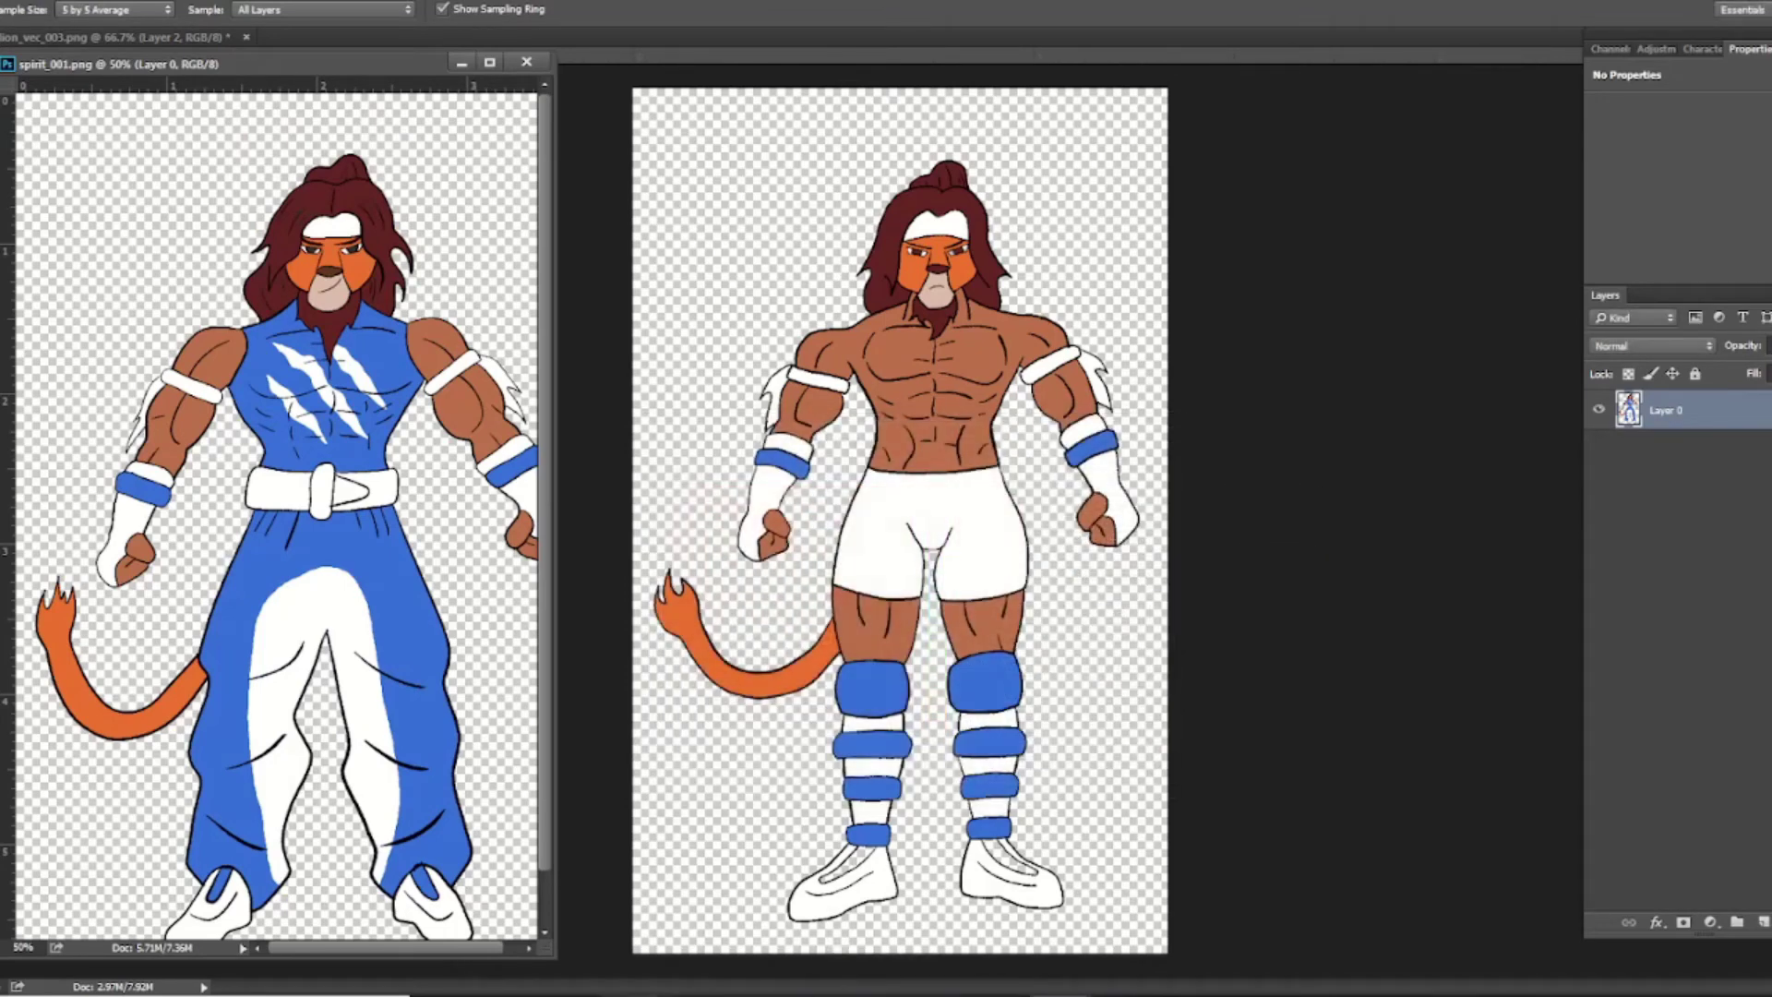
Switch to Coolors, set the palette's second colour to 632622 and add a third colour after it
{"action": "key", "text": "alt+Tab"}
{"action": "left_click", "coordinate": [1359, 829]}
{"action": "right_click", "coordinate": [1237, 701]}
{"action": "left_click", "coordinate": [1311, 427]}
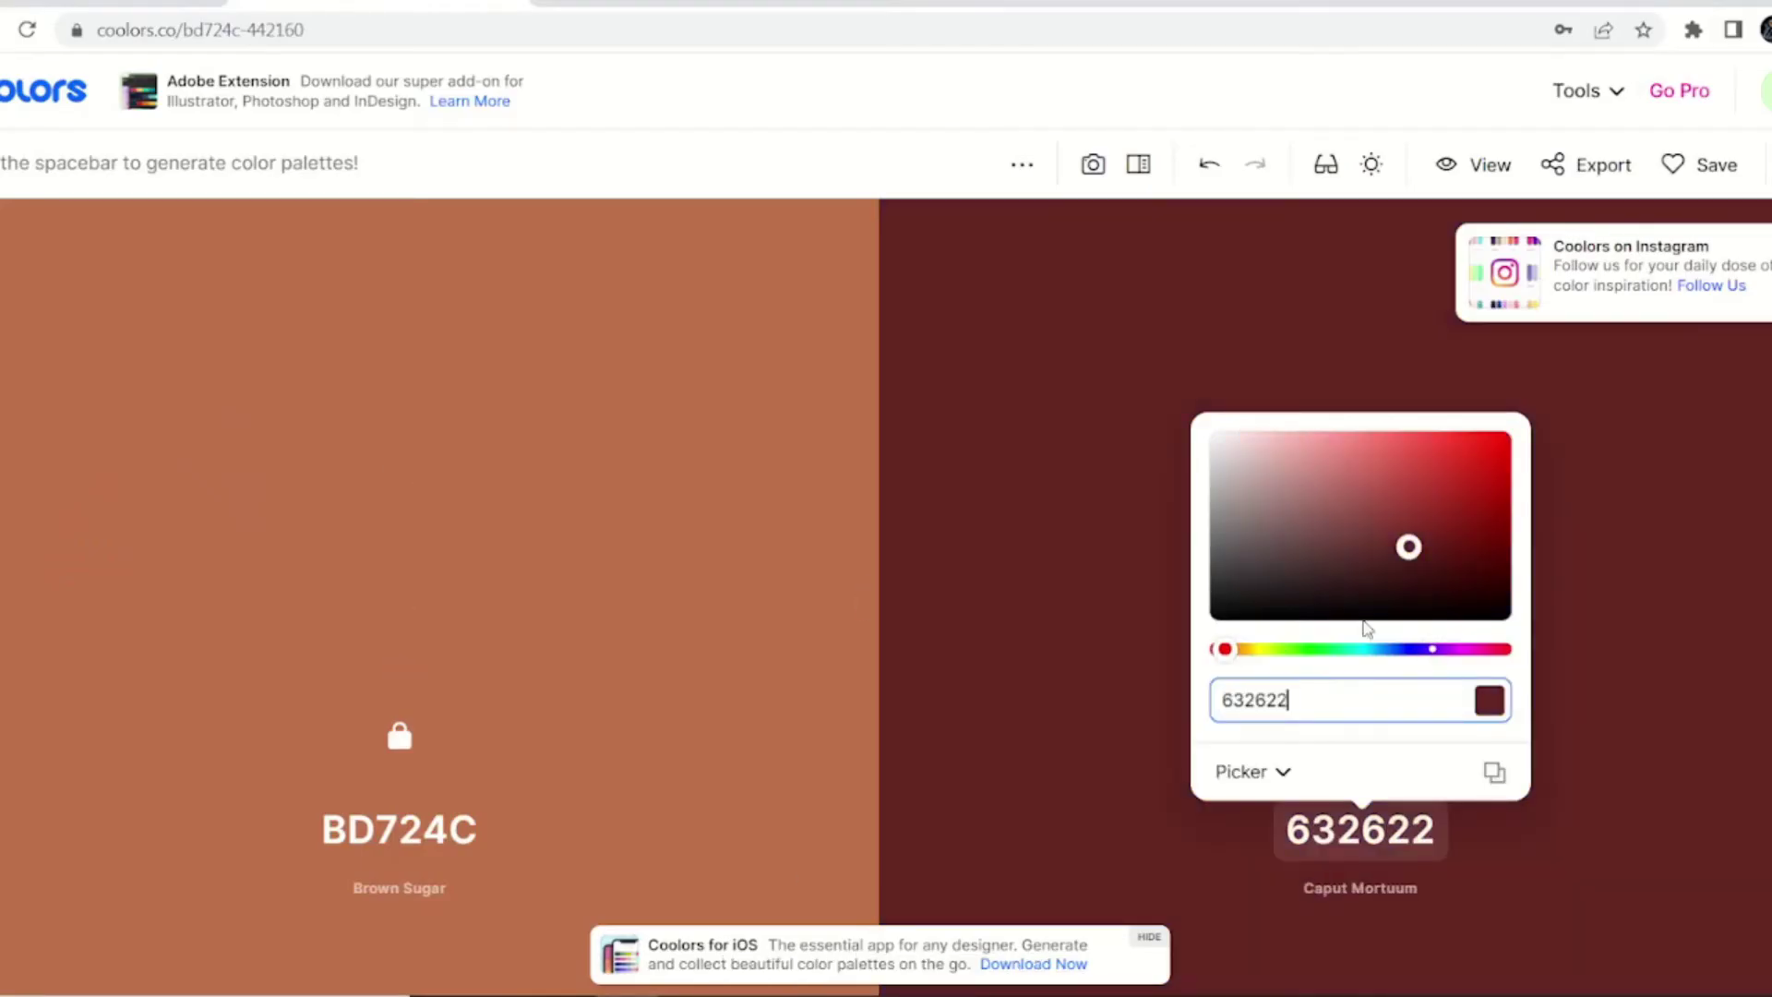
{"action": "left_click", "coordinate": [1622, 576]}
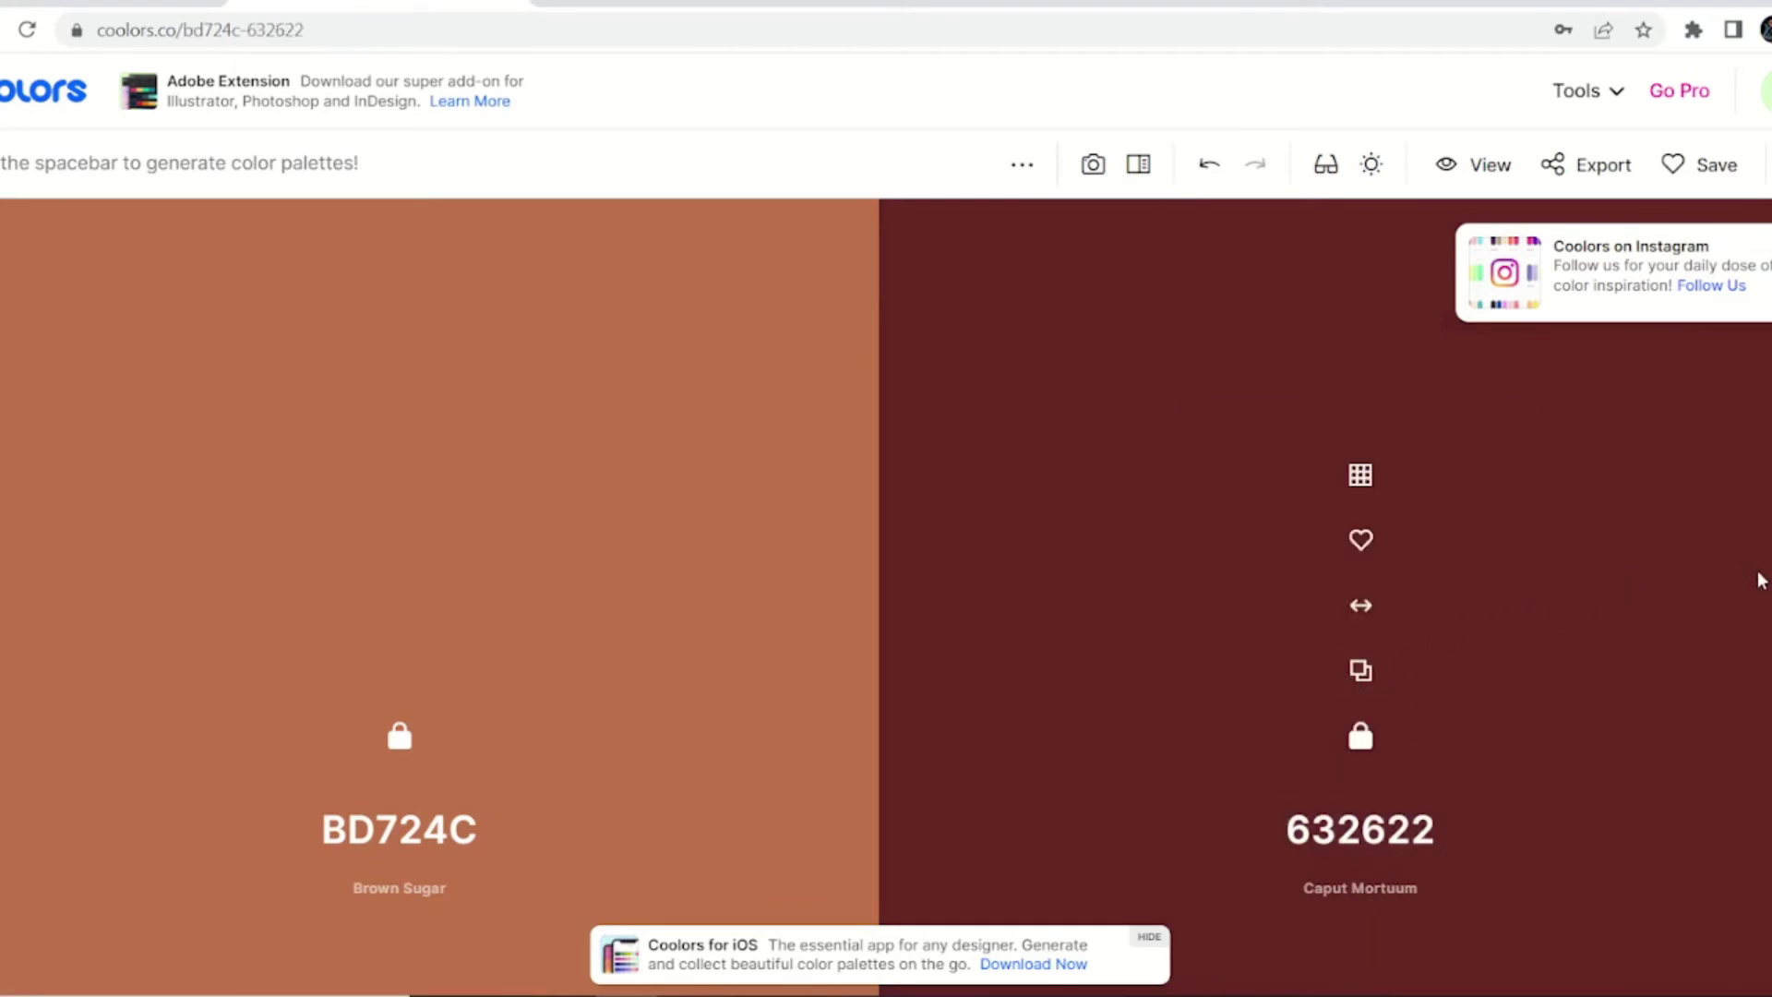
{"action": "left_click", "coordinate": [1764, 591]}
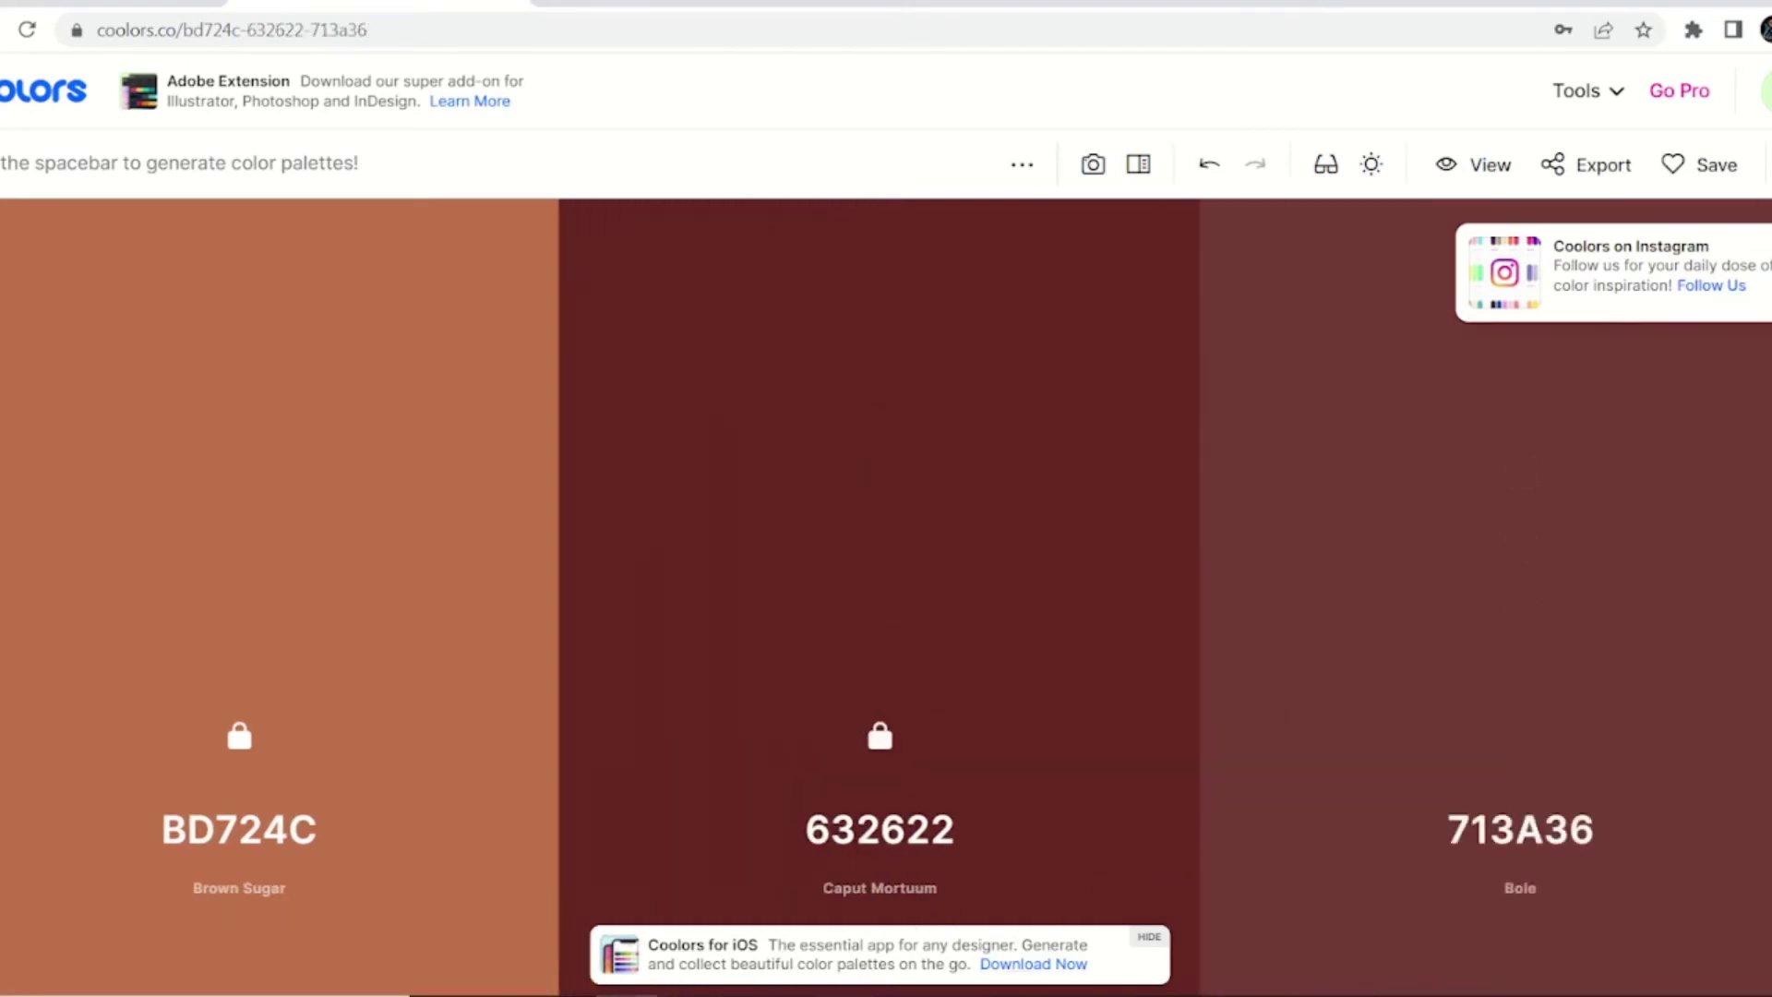
Try to transfer the reference outfit's blue from Photoshop to the third colour of the Coolors palette
{"action": "left_click", "coordinate": [1049, 906]}
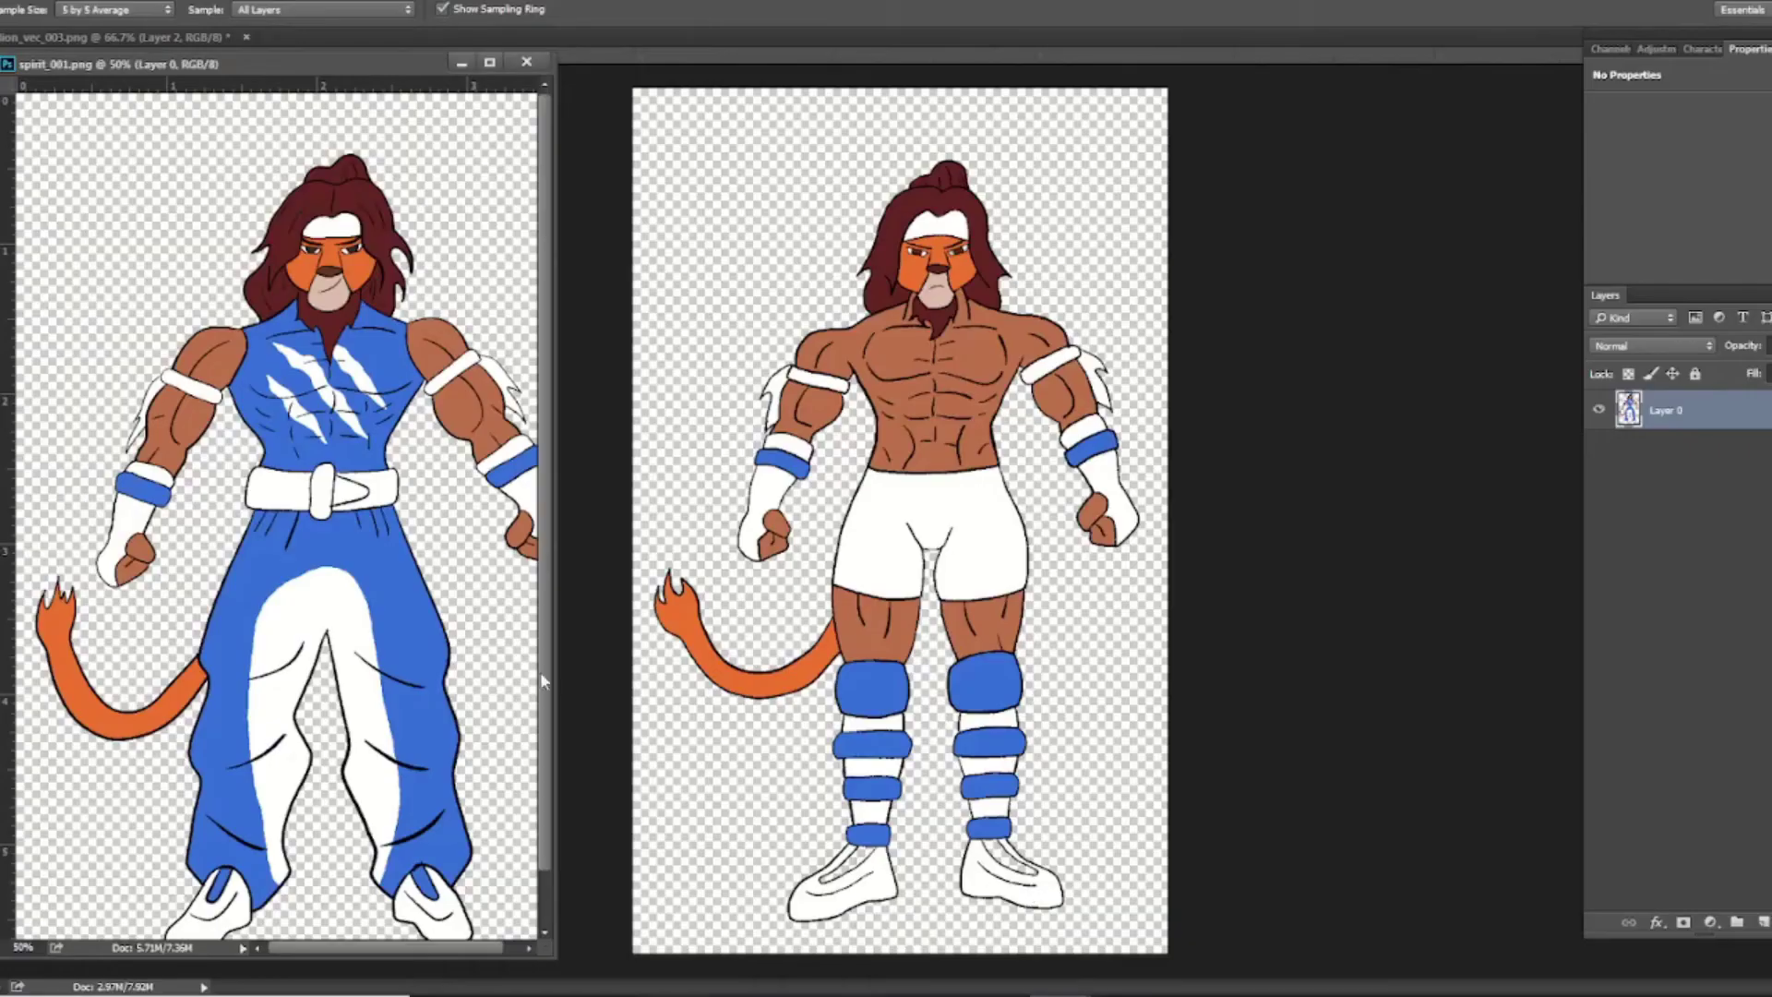
{"action": "key", "text": "i"}
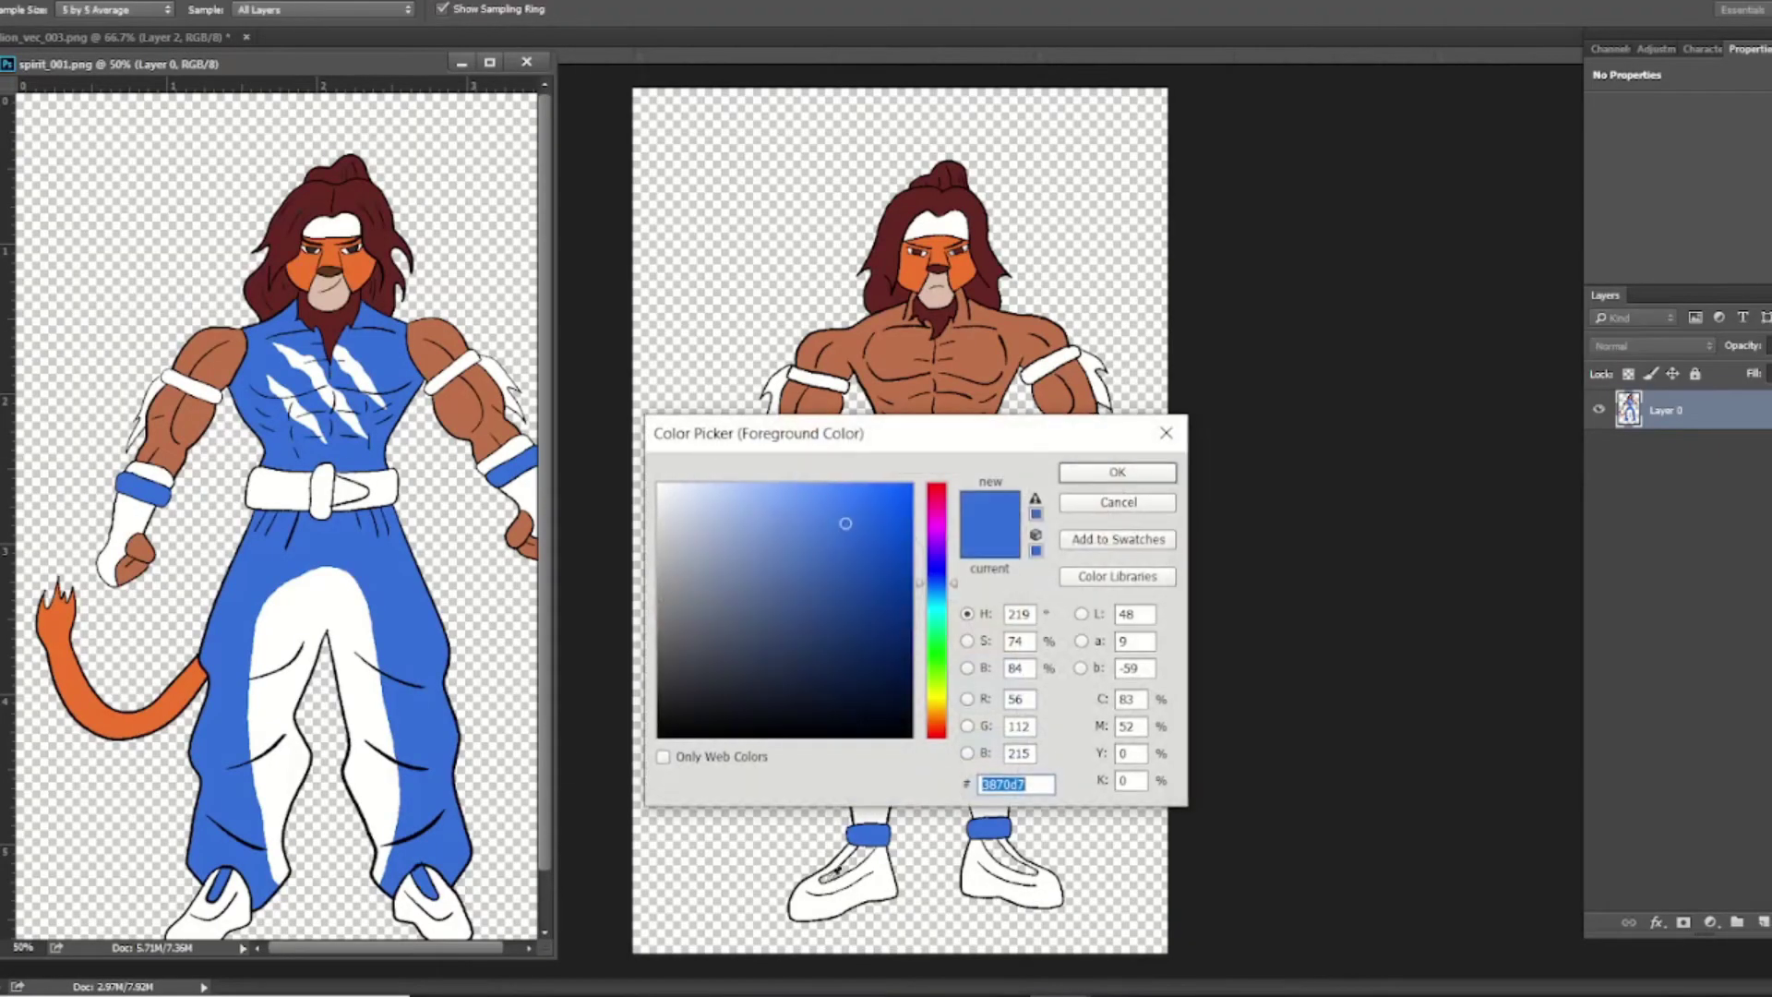
{"action": "left_click", "coordinate": [1106, 509]}
{"action": "key", "text": "alt+Tab"}
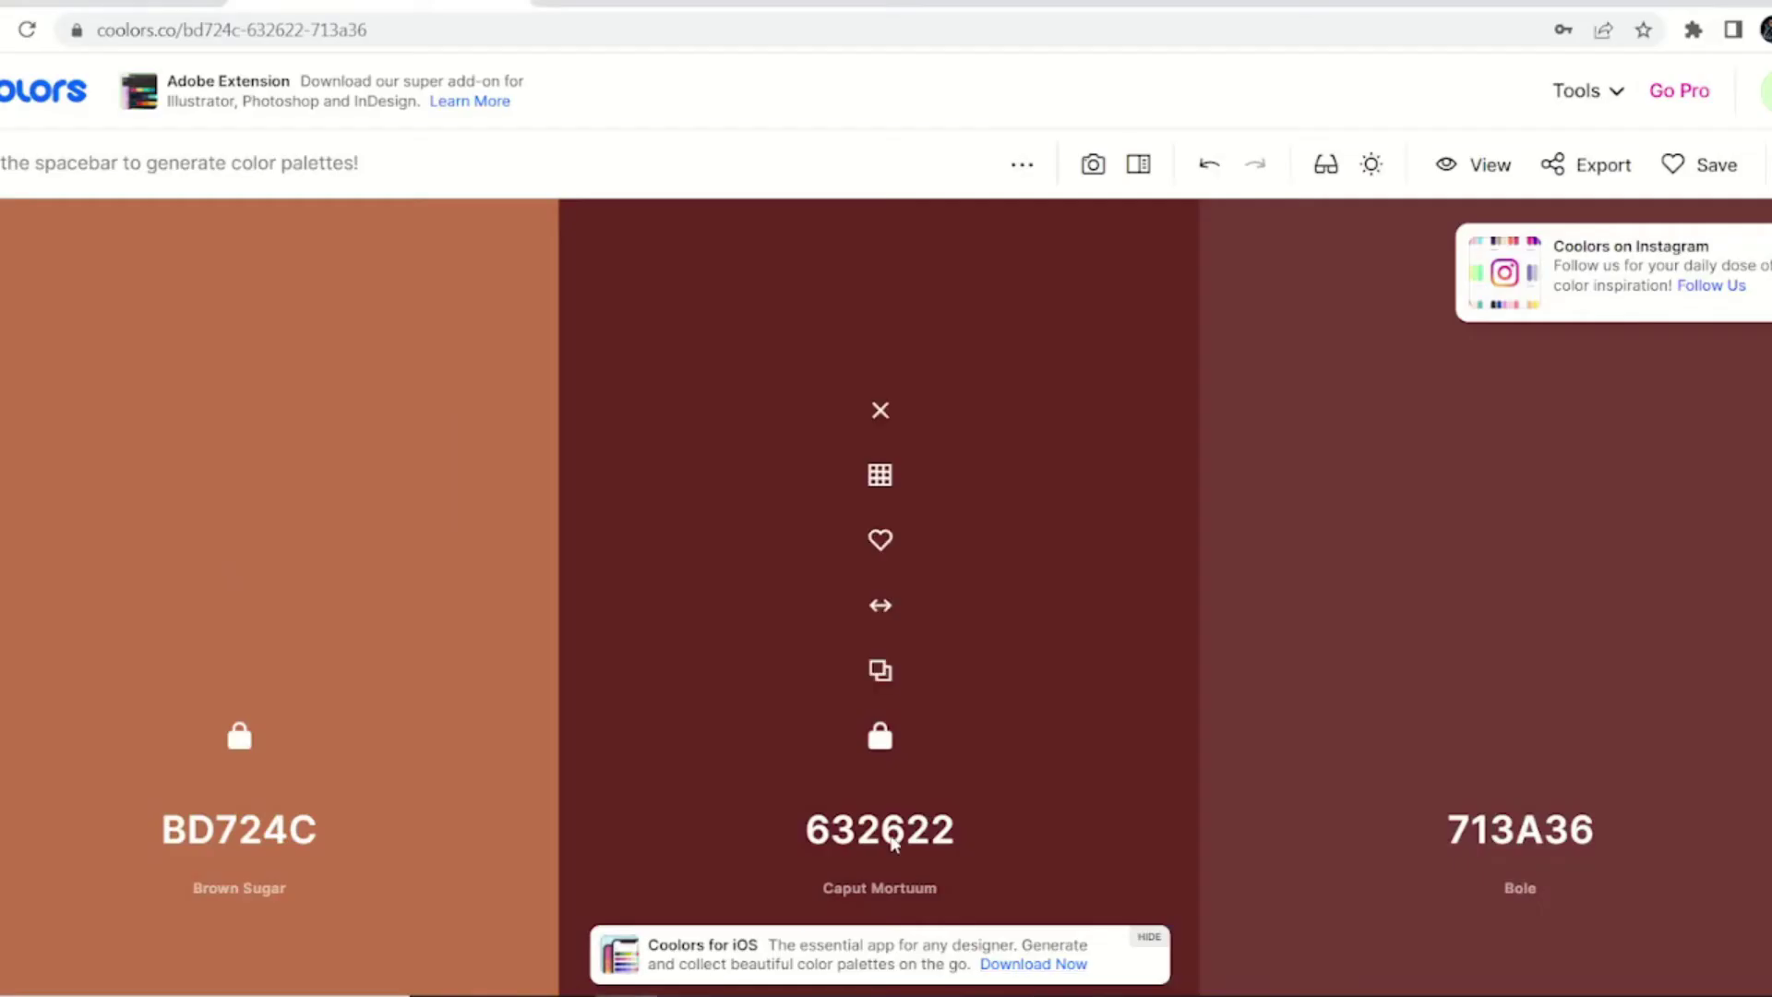
{"action": "left_click", "coordinate": [1505, 828]}
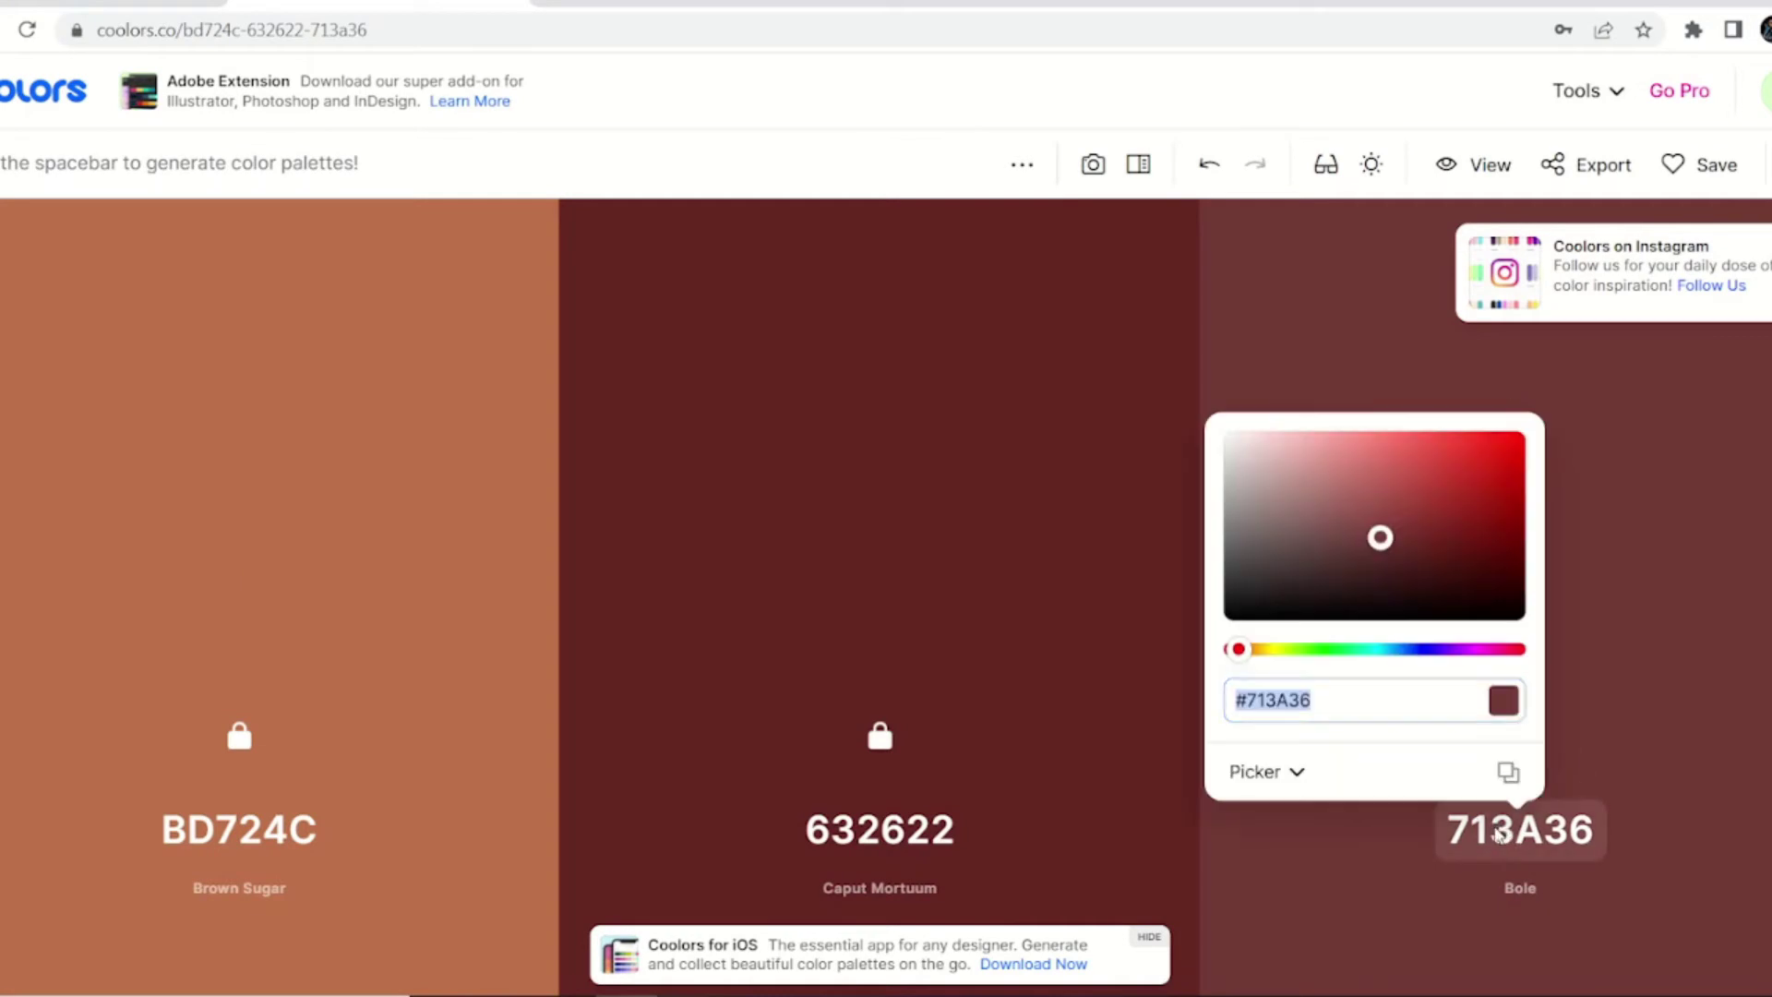
{"action": "right_click", "coordinate": [1280, 704]}
{"action": "left_click", "coordinate": [1343, 432]}
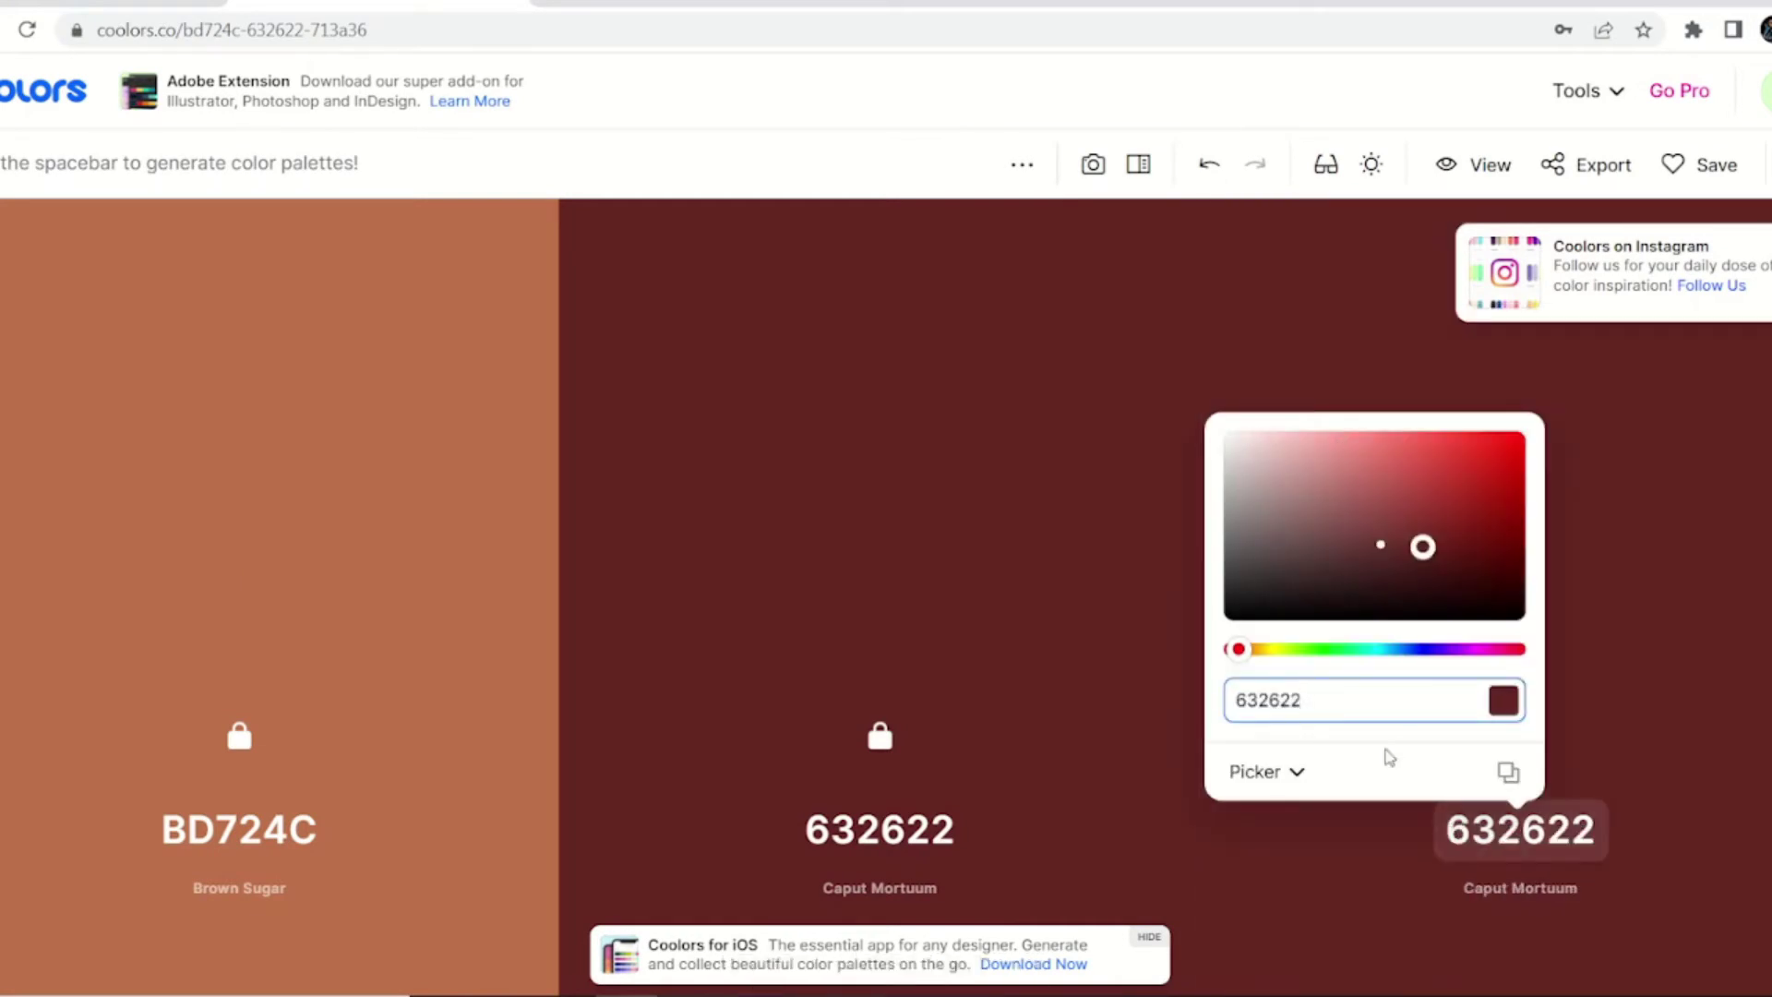
Return to Photoshop, sample the blue from the reference's vest and copy its hex code 3870d7 from the Color Picker
{"action": "left_click", "coordinate": [1049, 995]}
{"action": "left_click", "coordinate": [1032, 894]}
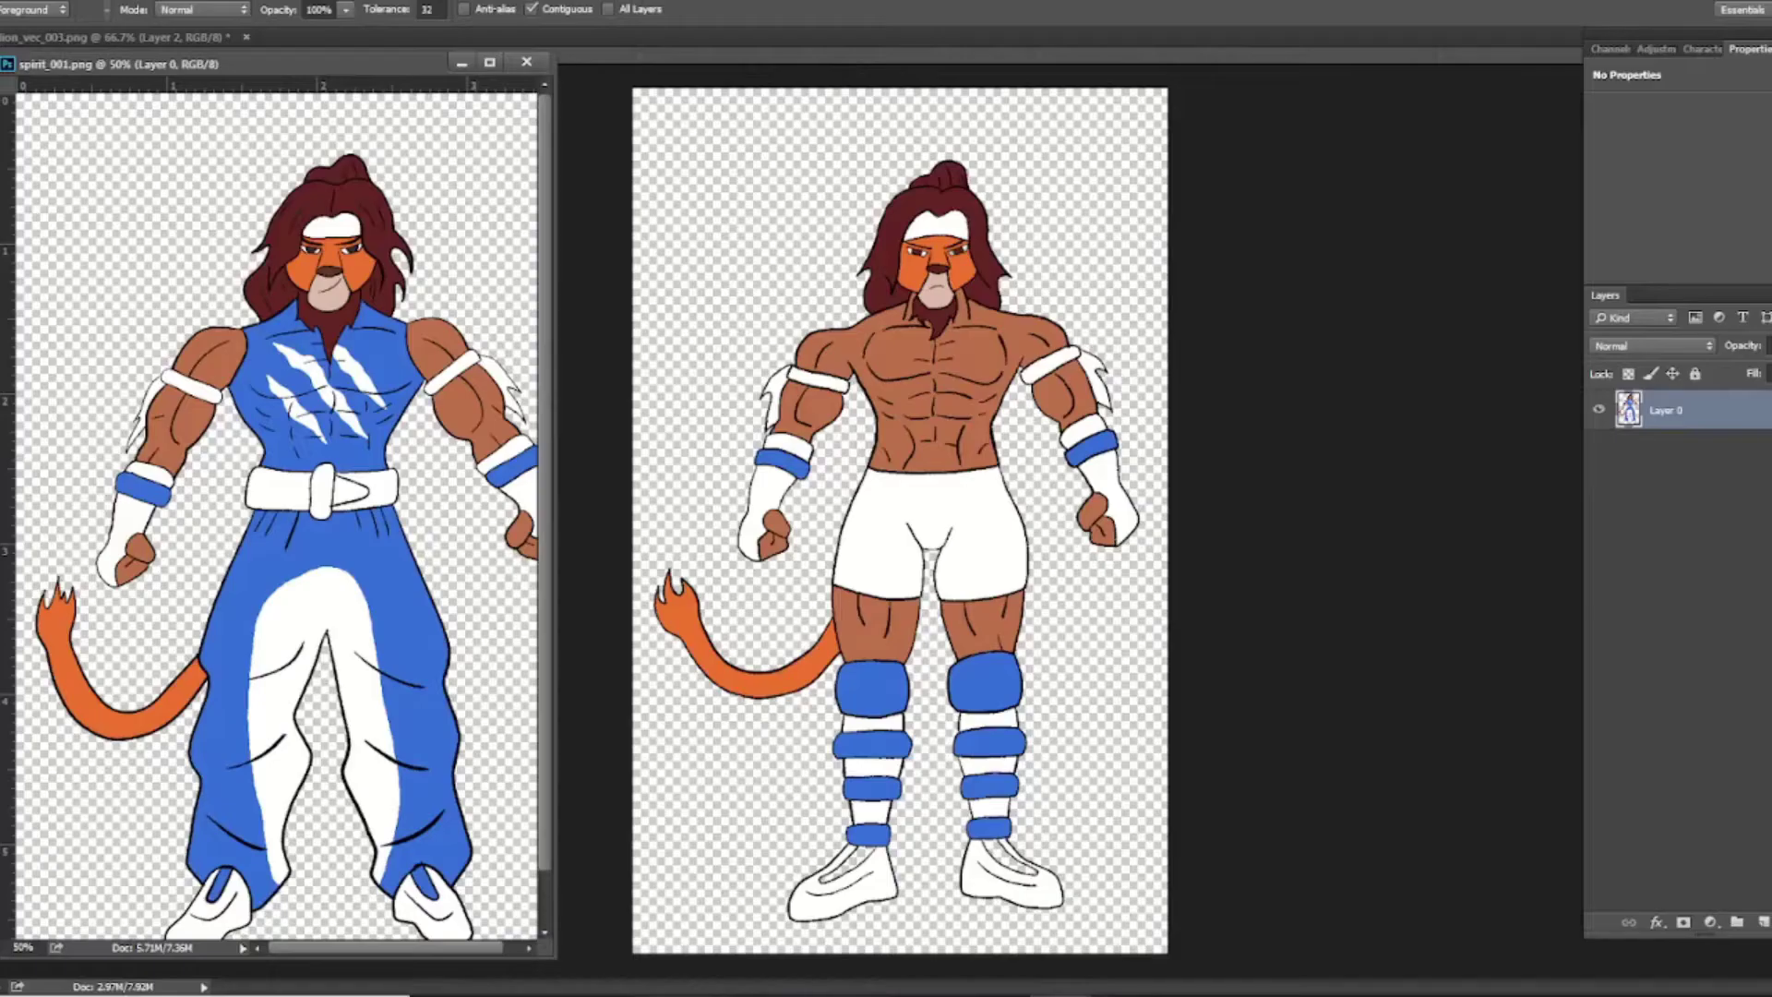
{"action": "key", "text": "i"}
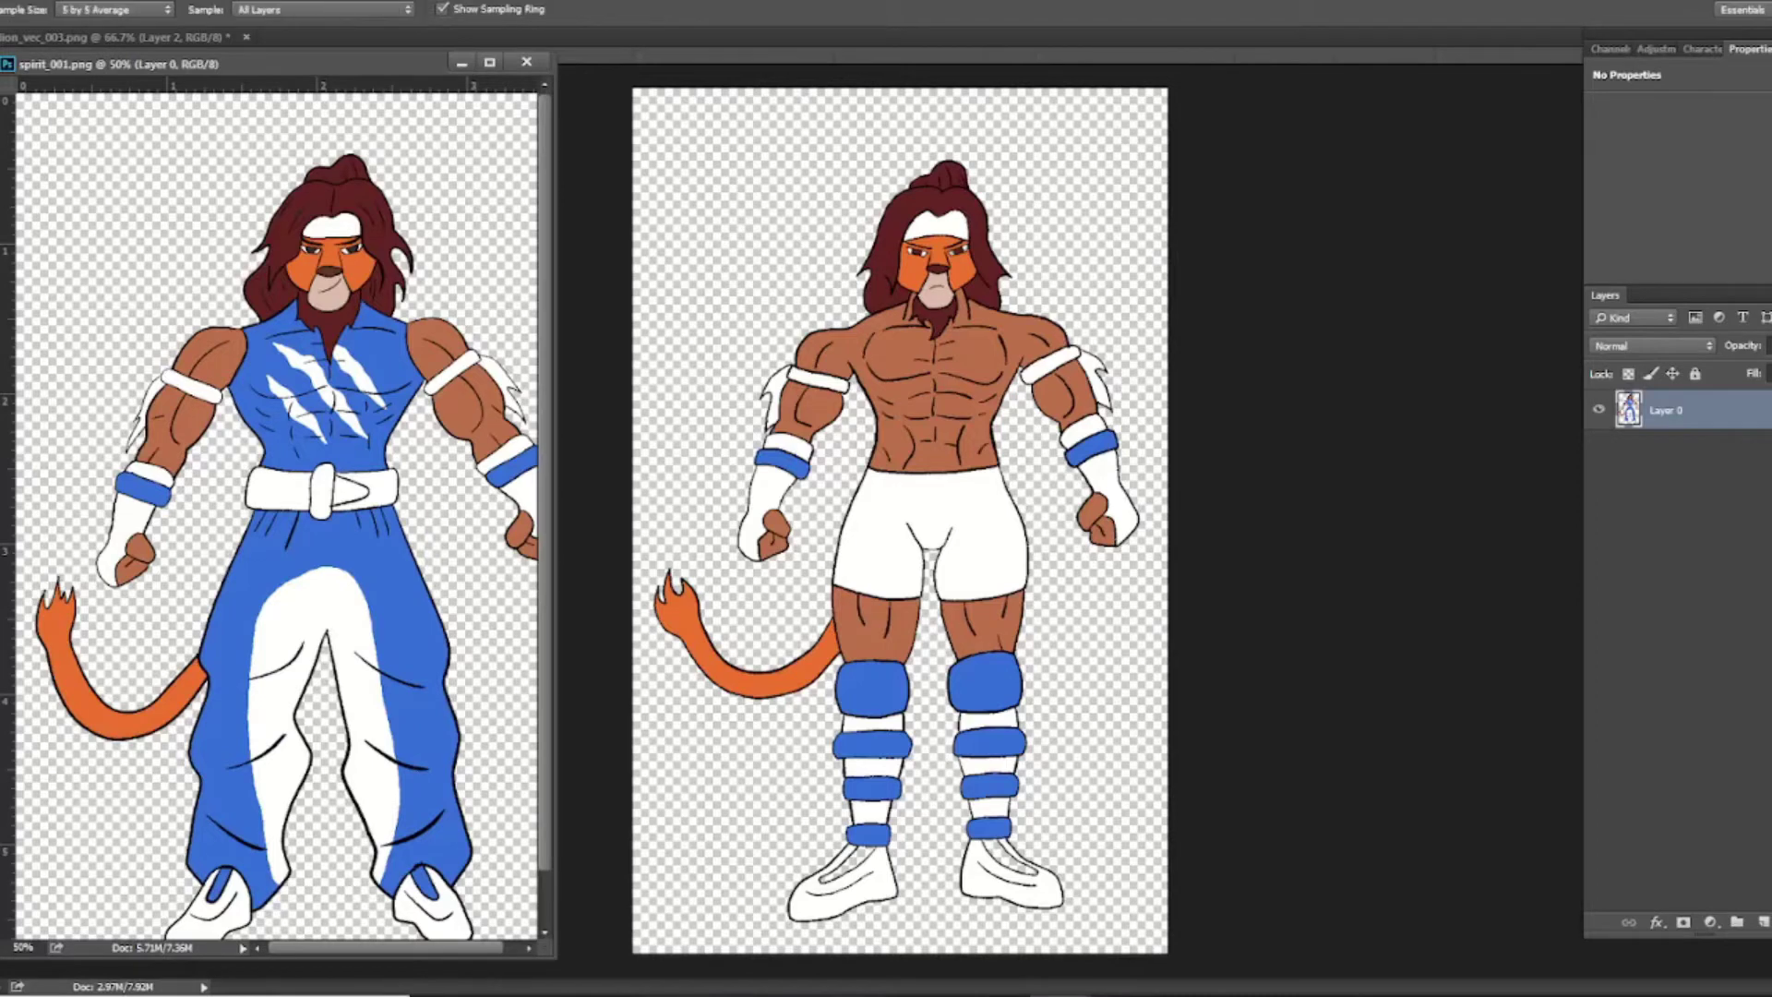
{"action": "left_click", "coordinate": [387, 344]}
{"action": "left_click", "coordinate": [2, 613]}
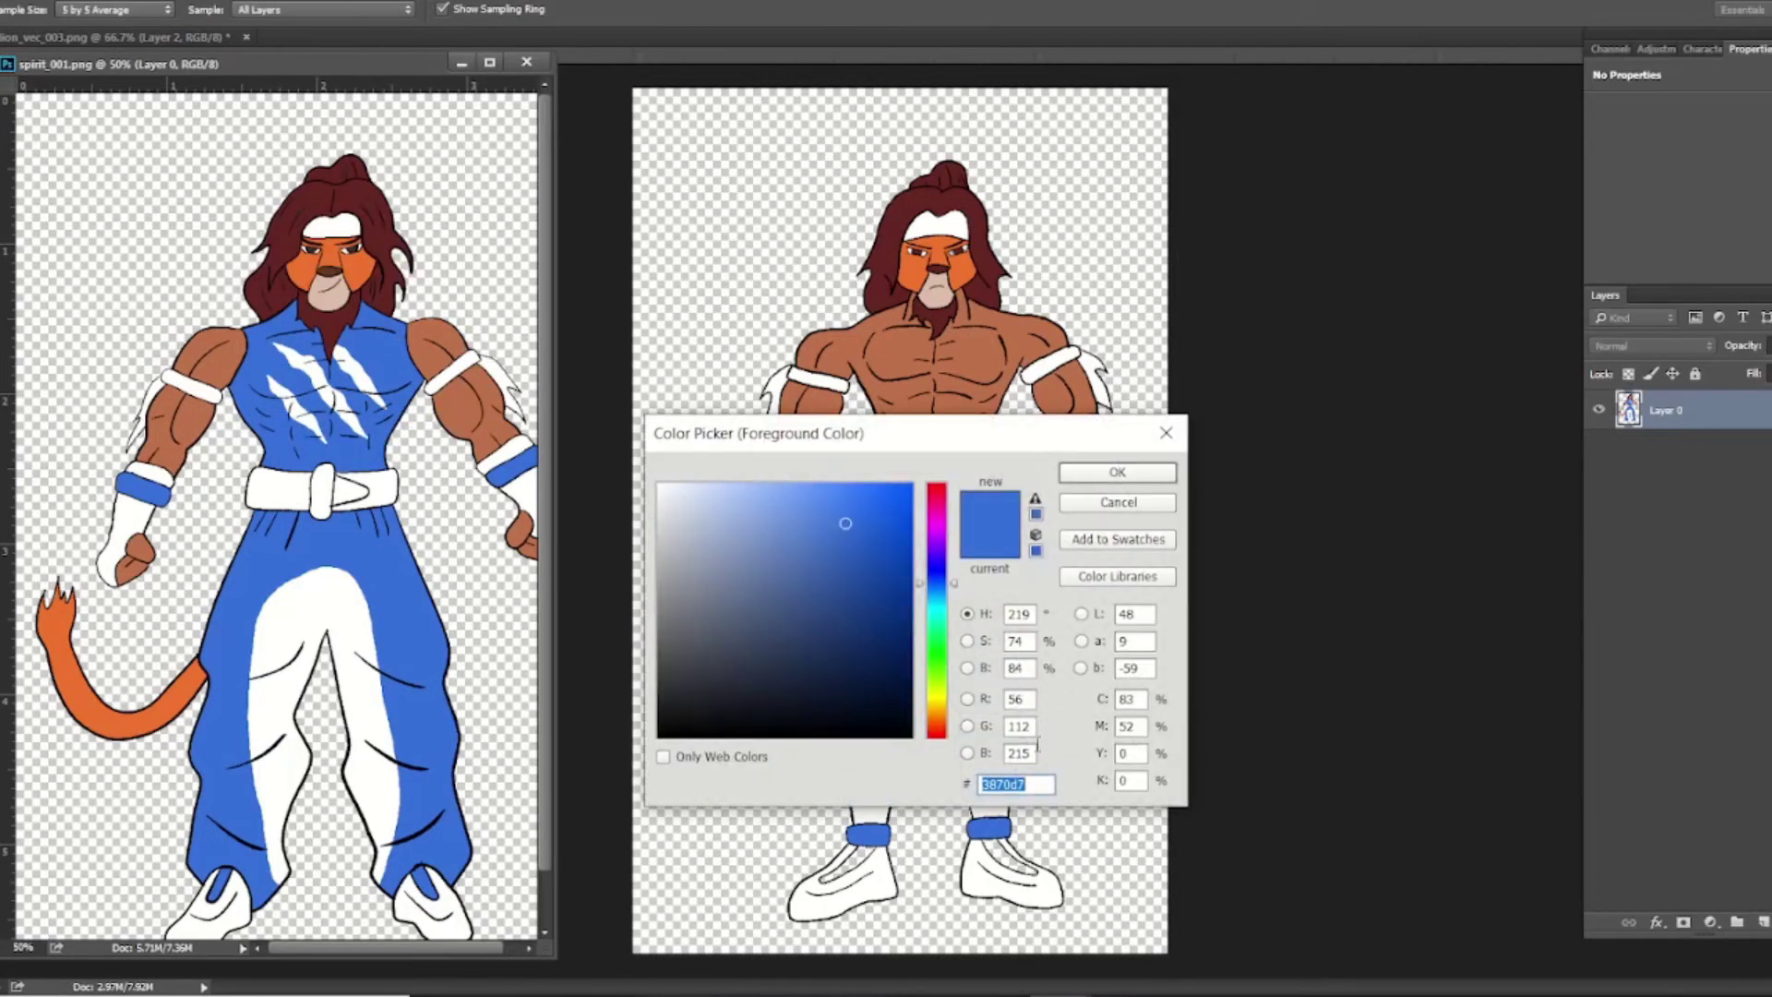
{"action": "right_click", "coordinate": [1007, 783]}
{"action": "left_click", "coordinate": [1052, 545]}
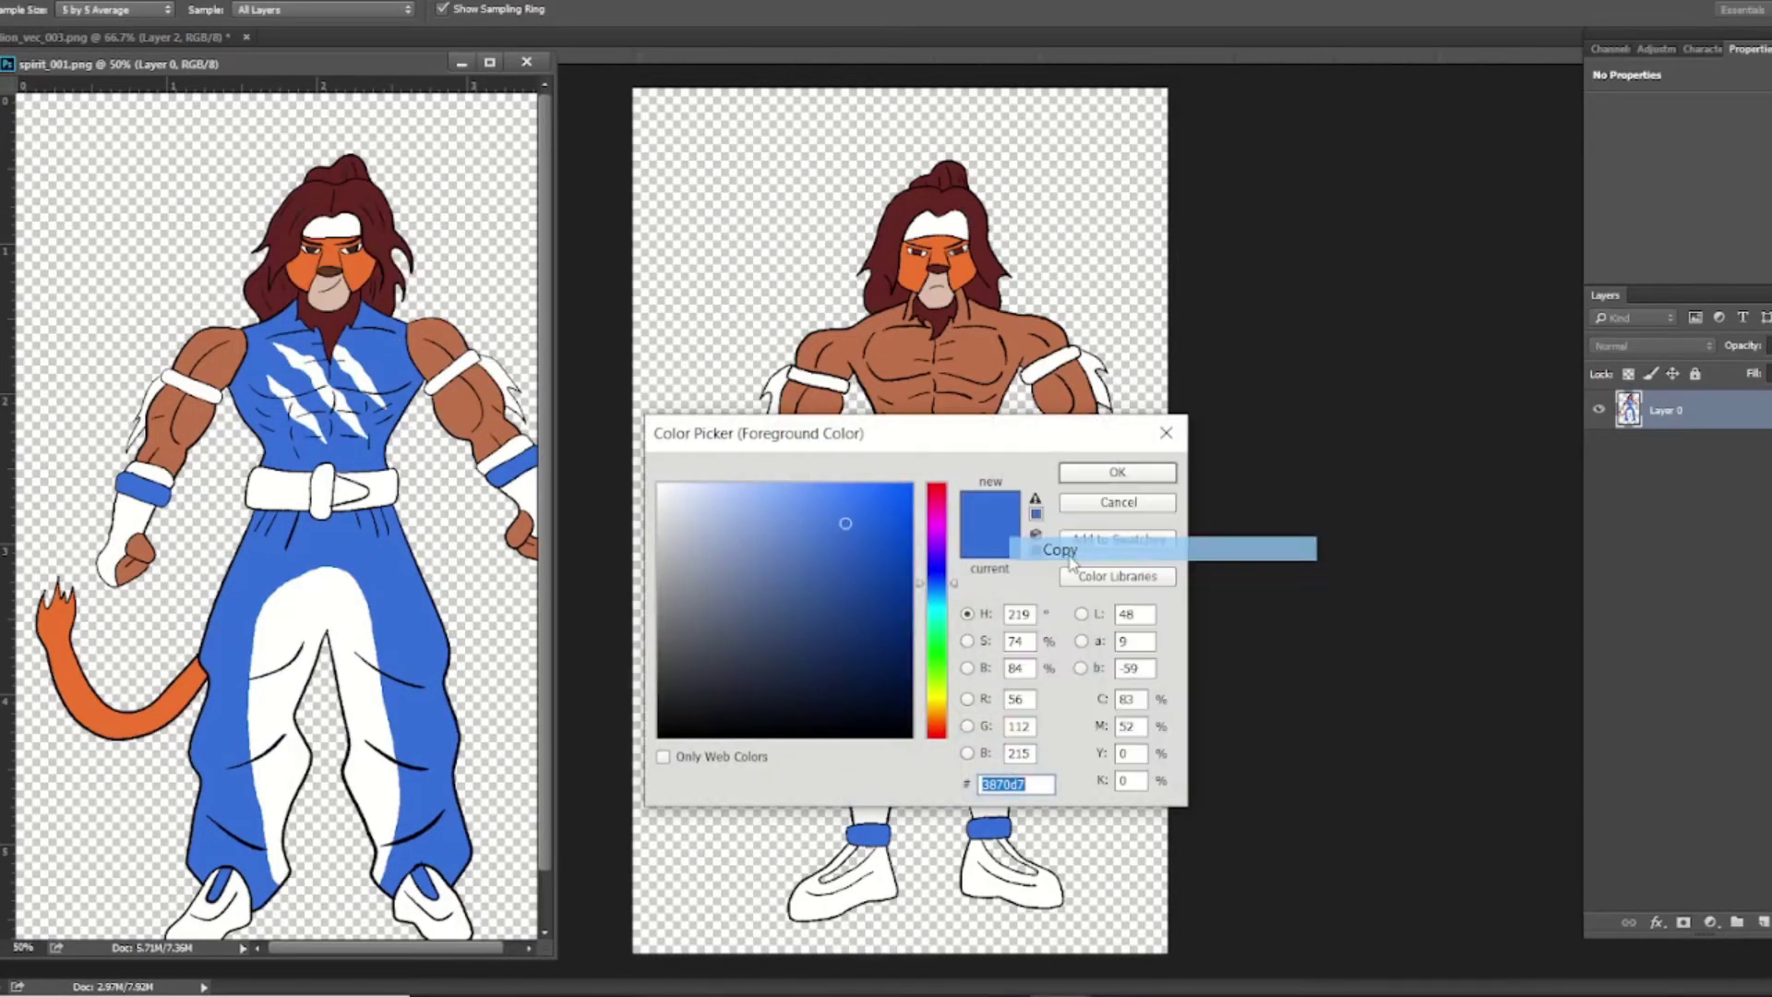
{"action": "left_click", "coordinate": [1094, 475]}
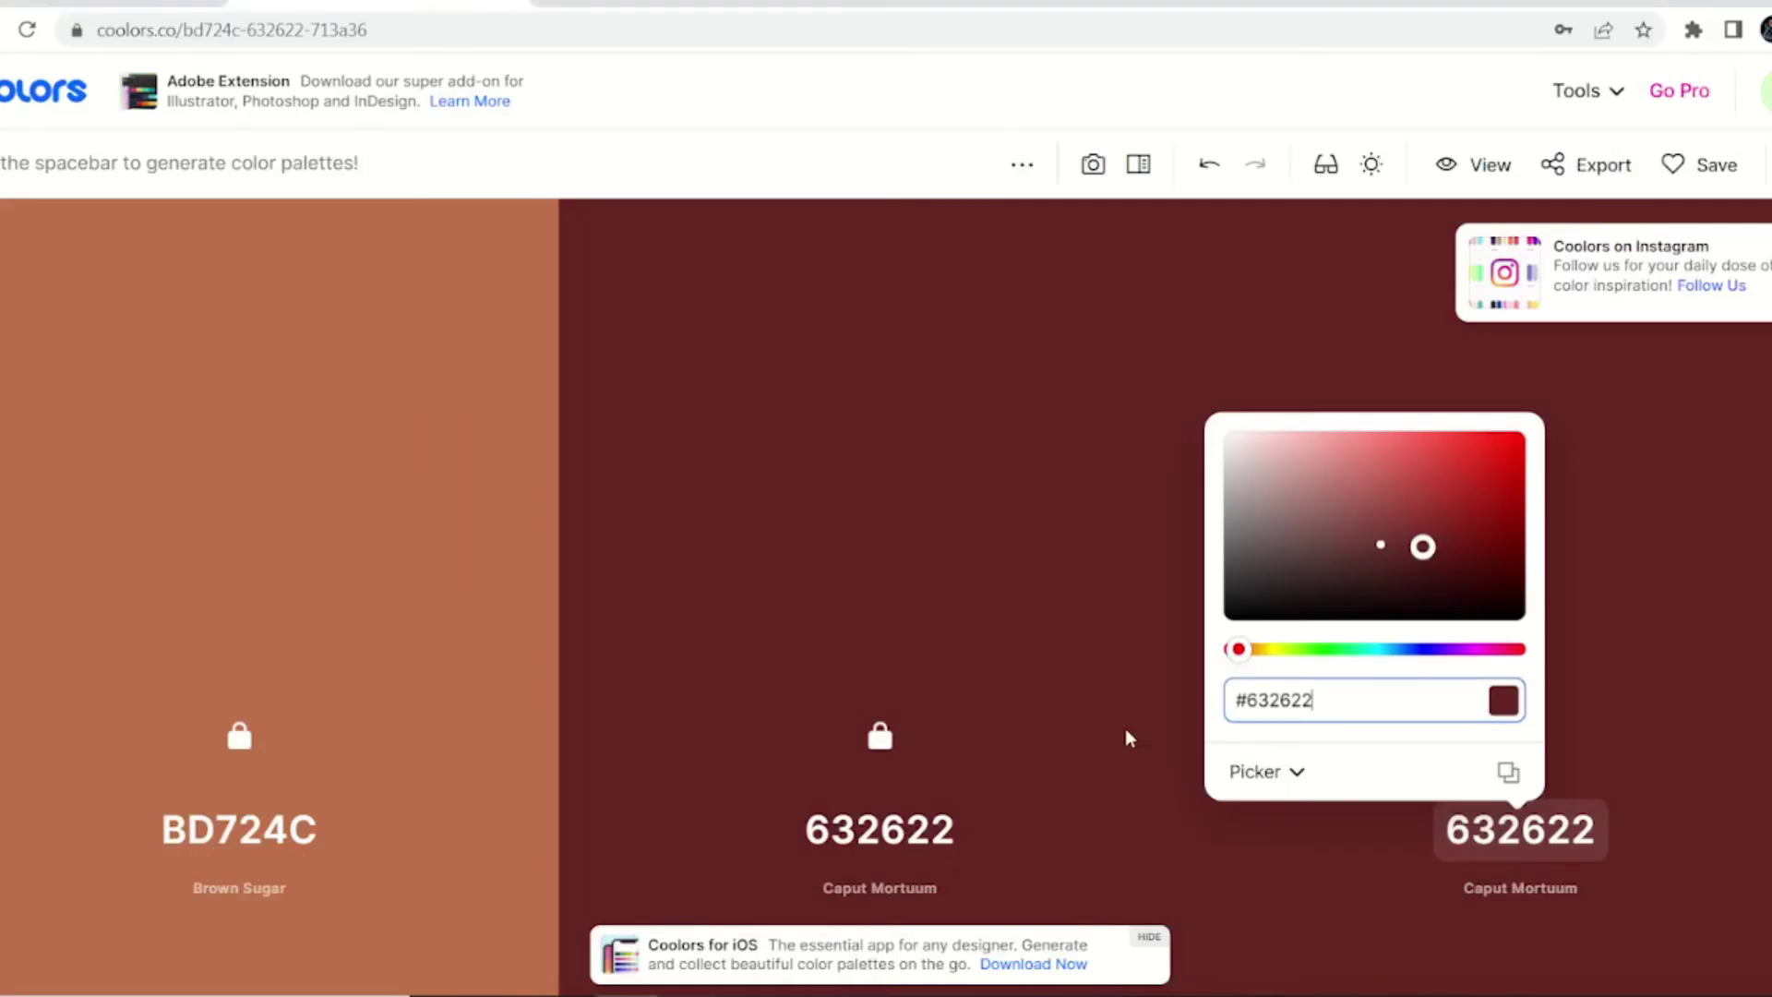
In Coolors, set the palette's third colour to 3870D7 and add a fourth colour after it
{"action": "right_click", "coordinate": [1286, 708]}
{"action": "left_click", "coordinate": [1345, 716]}
{"action": "left_click_drag", "start_coordinate": [1349, 704], "coordinate": [1082, 700]}
{"action": "right_click", "coordinate": [1078, 702]}
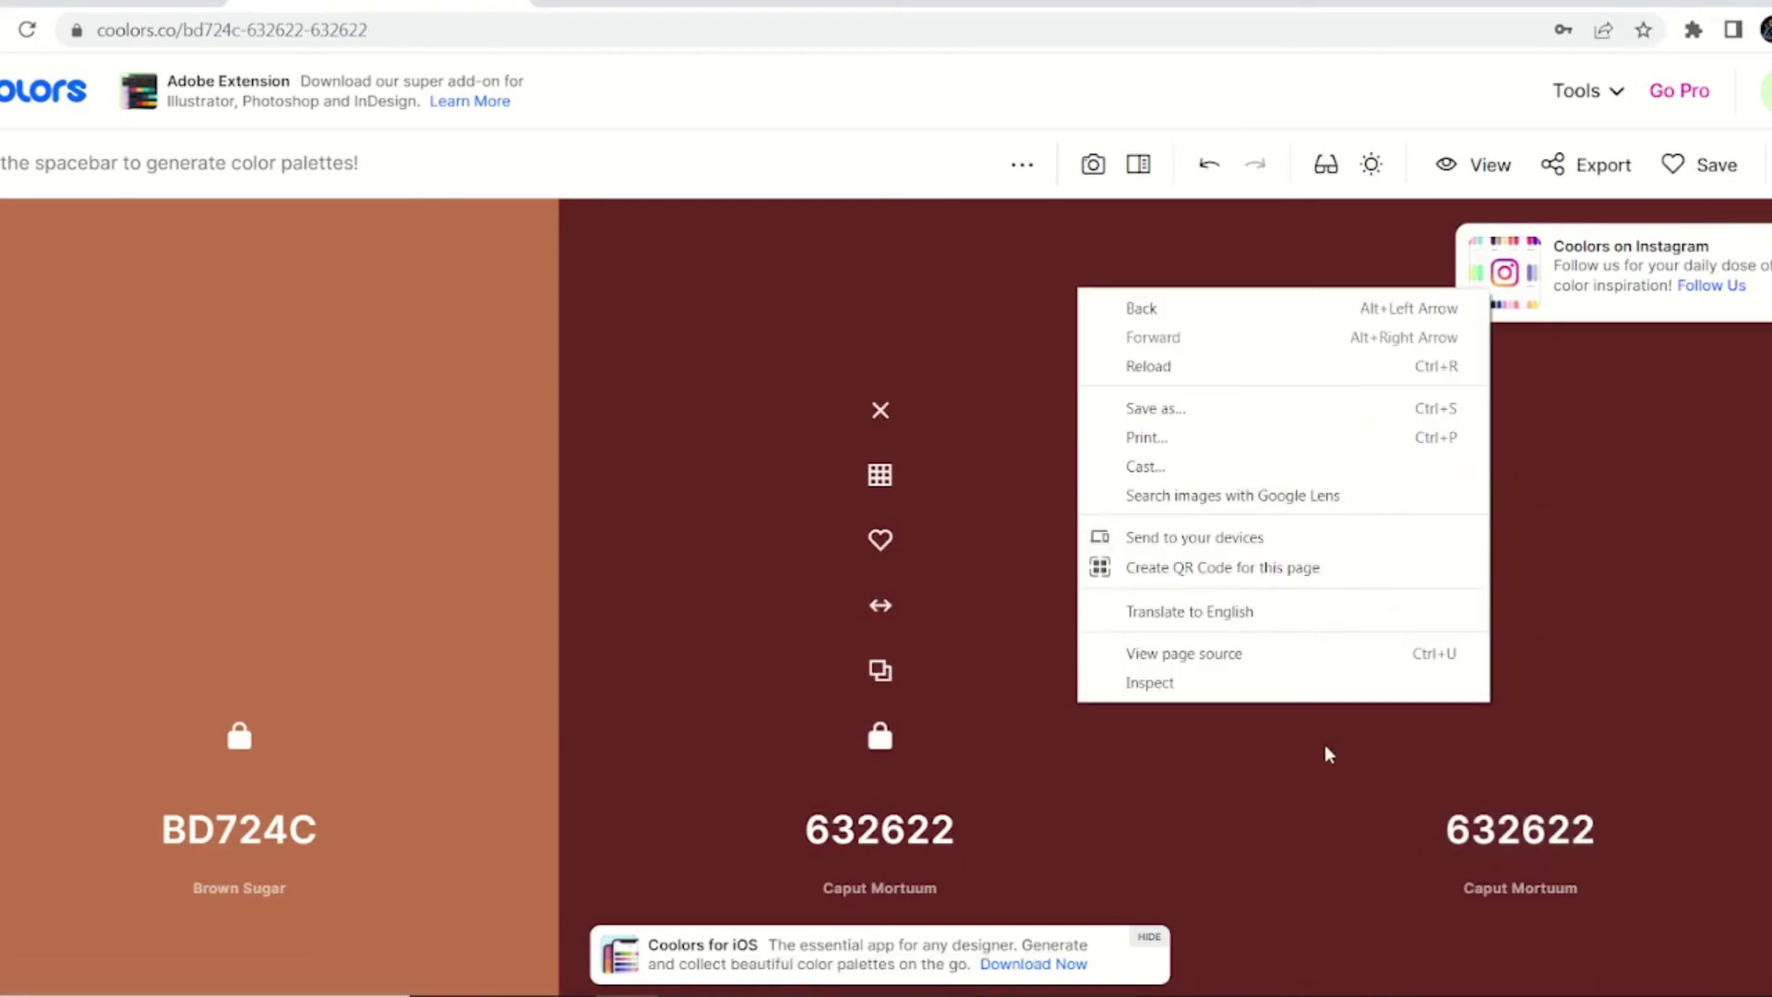
{"action": "left_click", "coordinate": [1466, 840]}
{"action": "left_click", "coordinate": [1467, 835]}
{"action": "right_click", "coordinate": [1268, 707]}
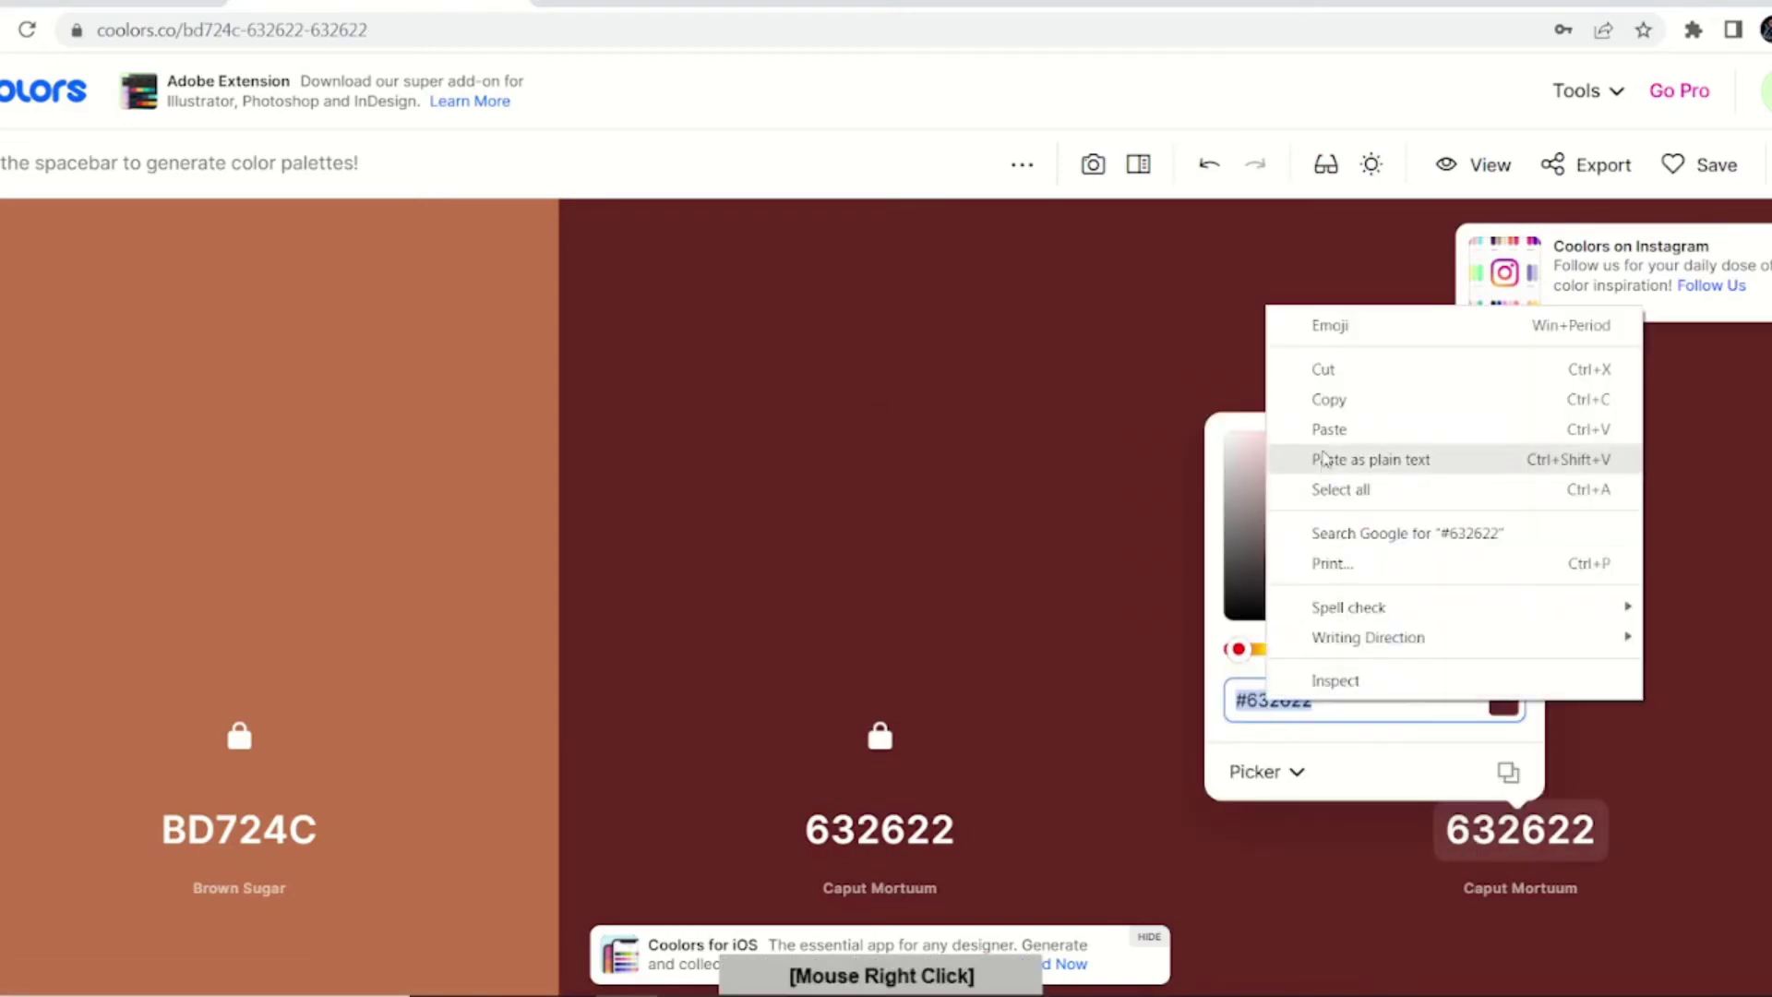
{"action": "left_click", "coordinate": [1329, 430]}
{"action": "left_click", "coordinate": [1718, 601]}
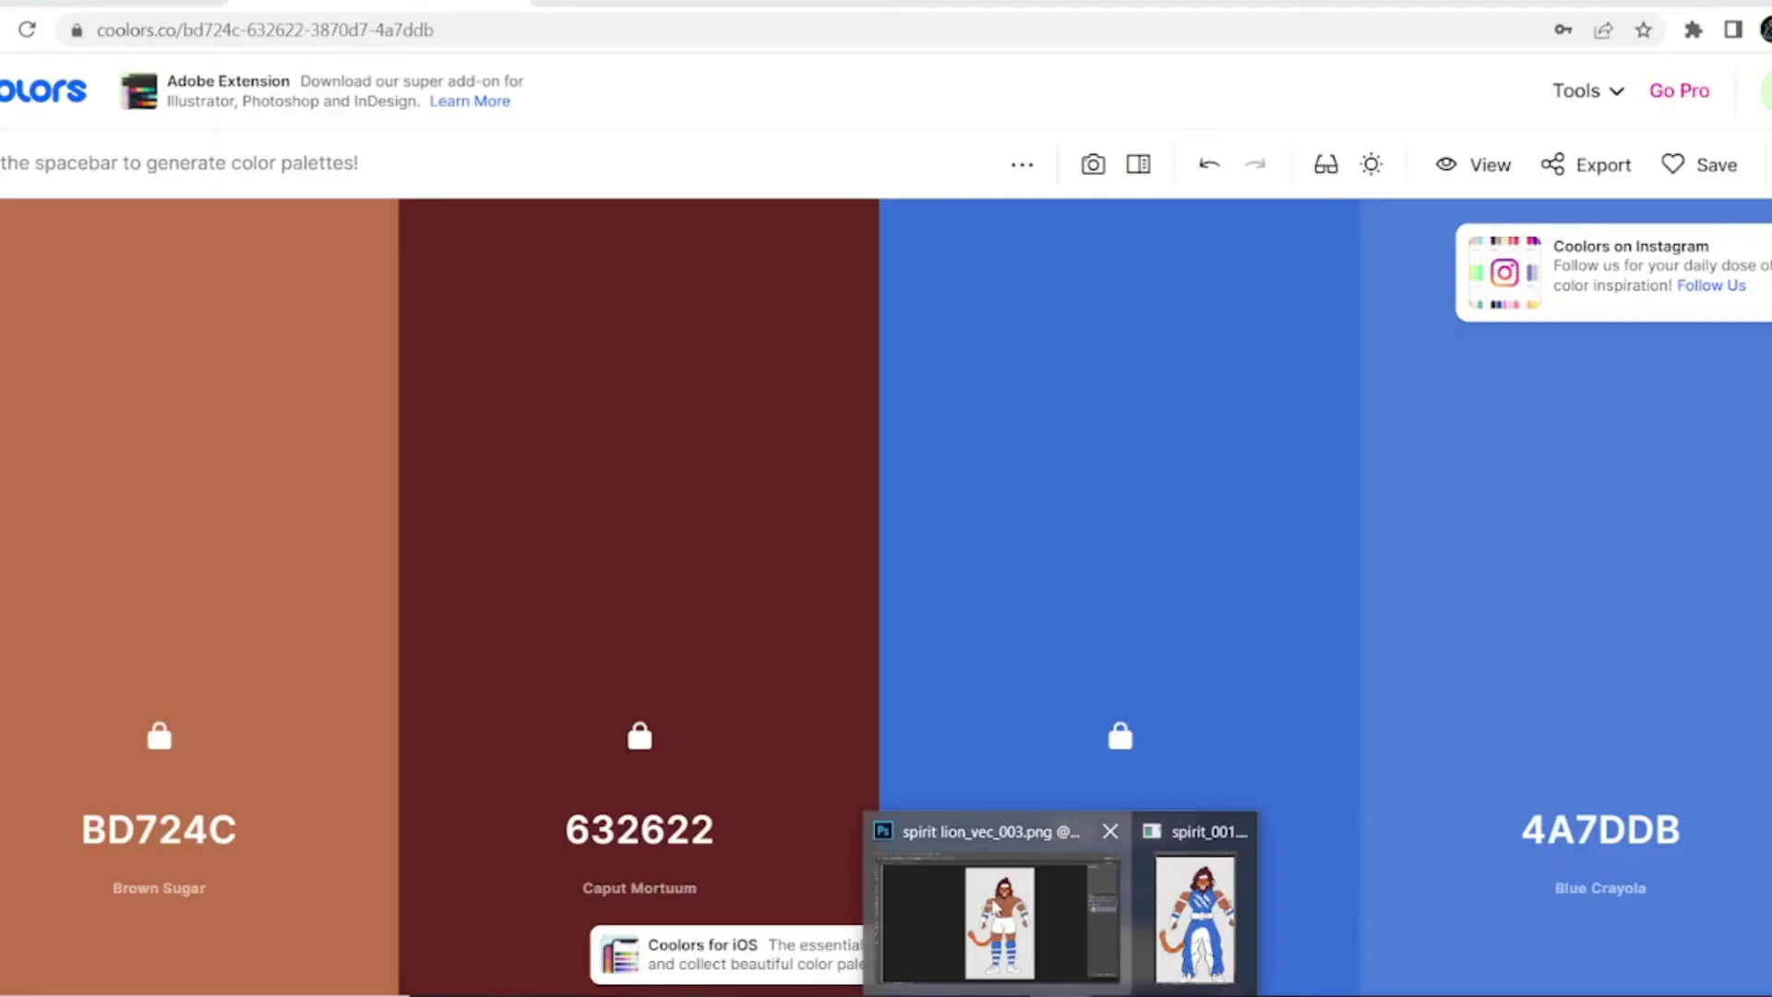
Go back to Photoshop for the next colour, and set the fourth Coolors colour to 3870D7
{"action": "left_click", "coordinate": [977, 886]}
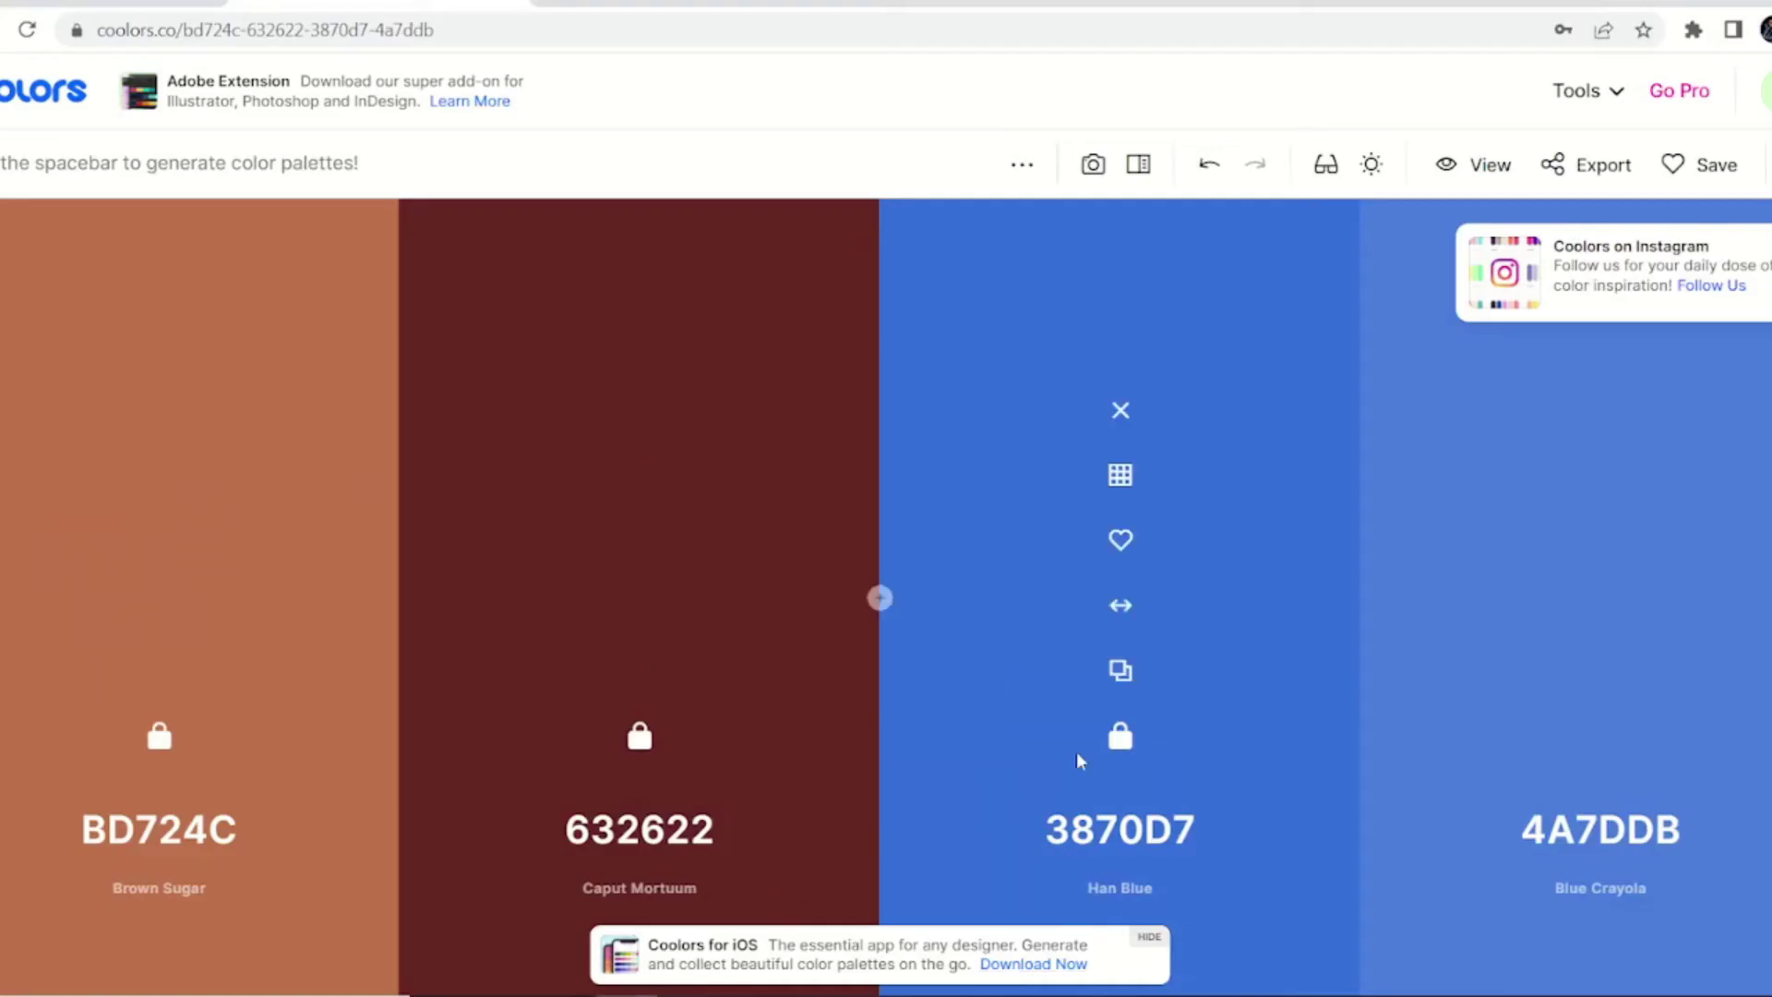
{"action": "left_click", "coordinate": [1593, 831]}
{"action": "key", "text": "ctrl+v"}
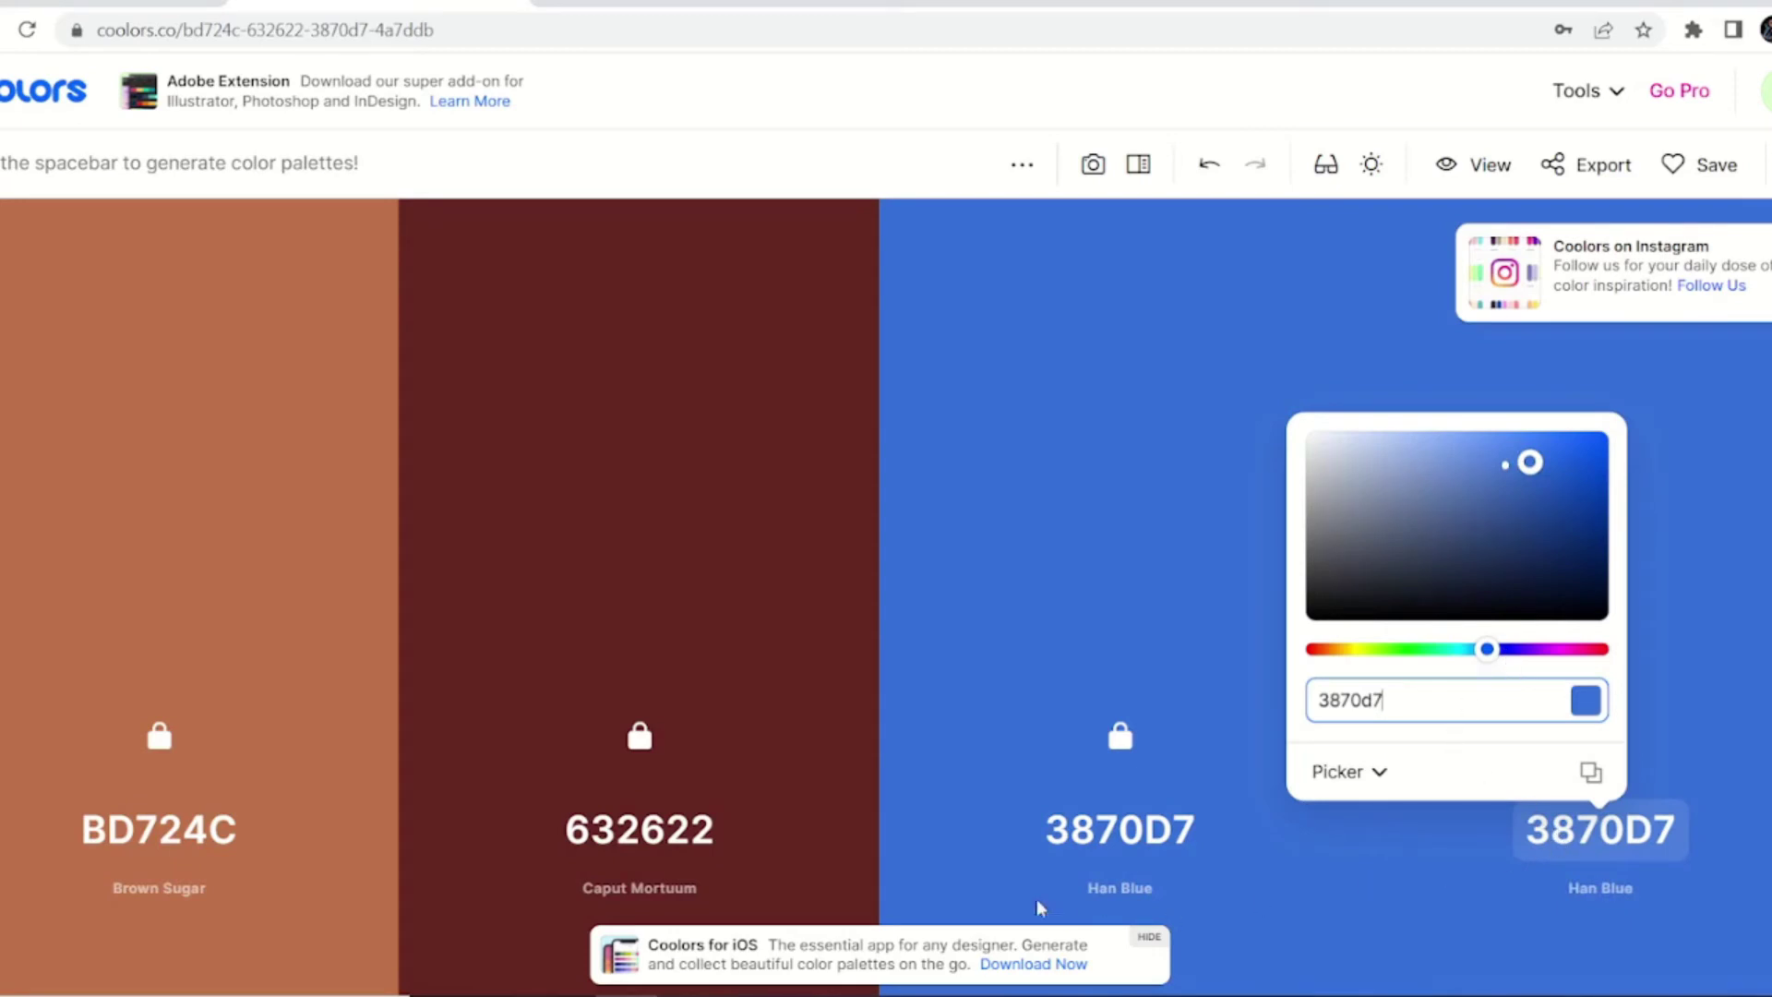
Return to Photoshop and copy the hex code ed7330 of the reference character's orange from the Color Picker
{"action": "left_click", "coordinate": [1021, 919]}
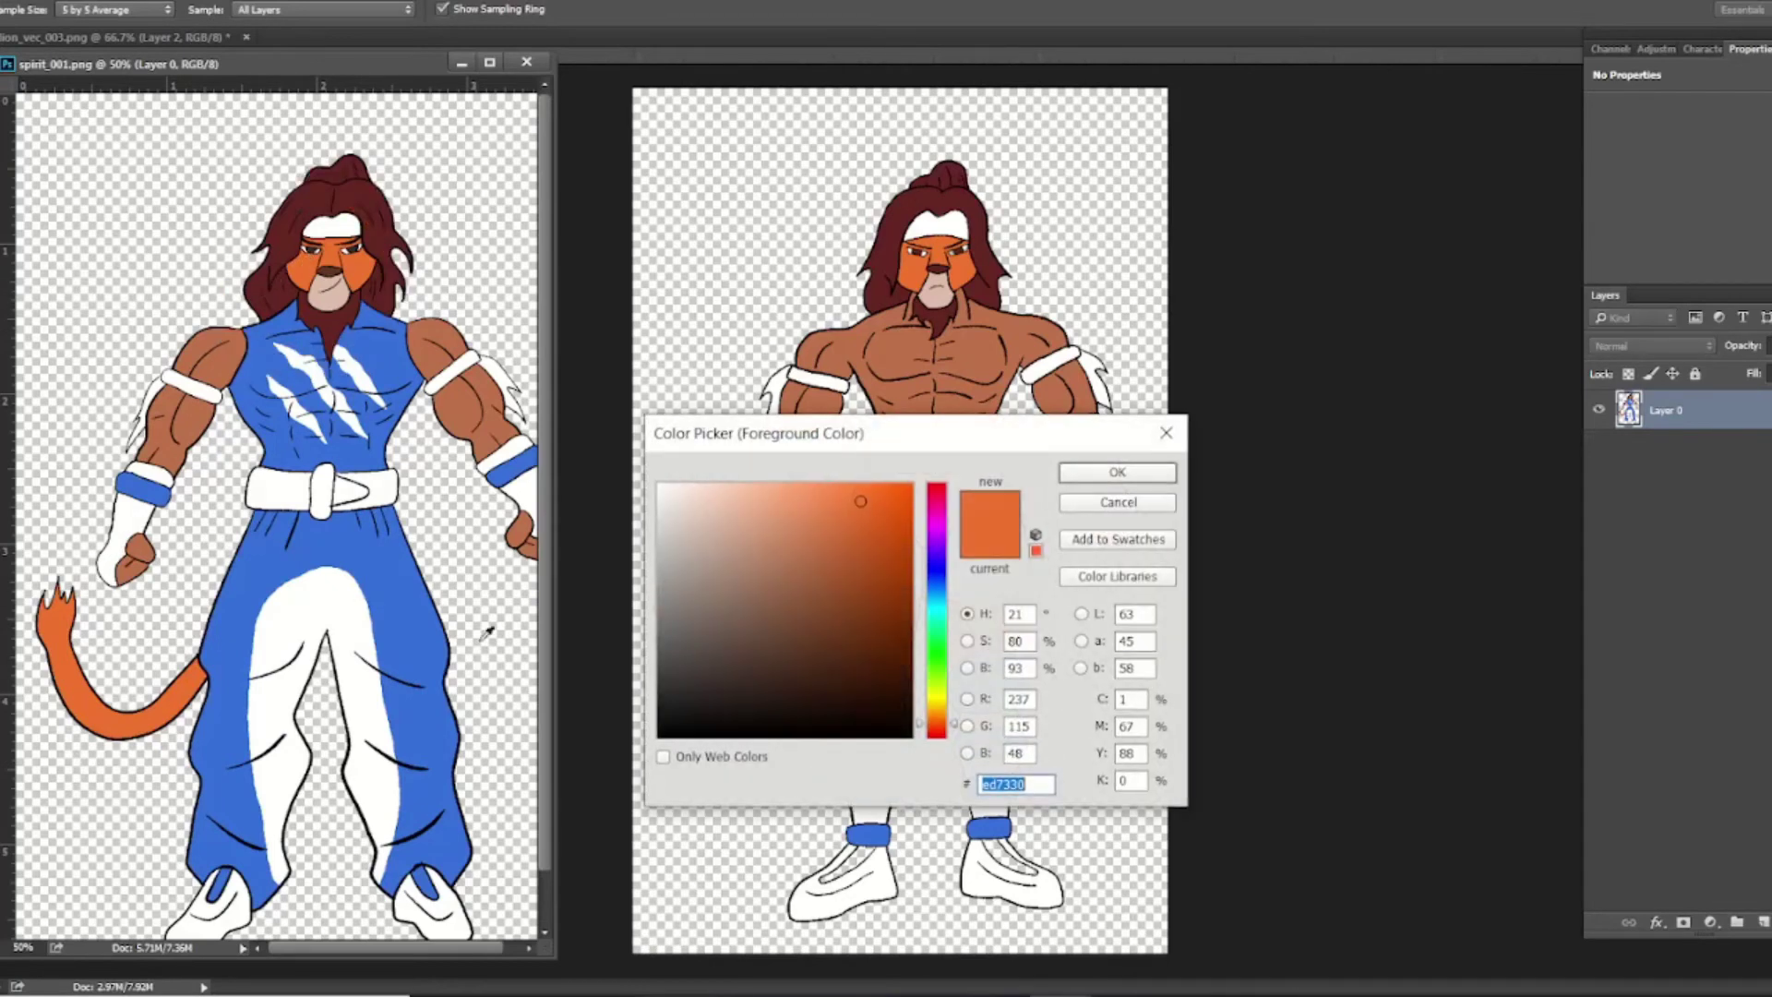
{"action": "right_click", "coordinate": [1001, 786]}
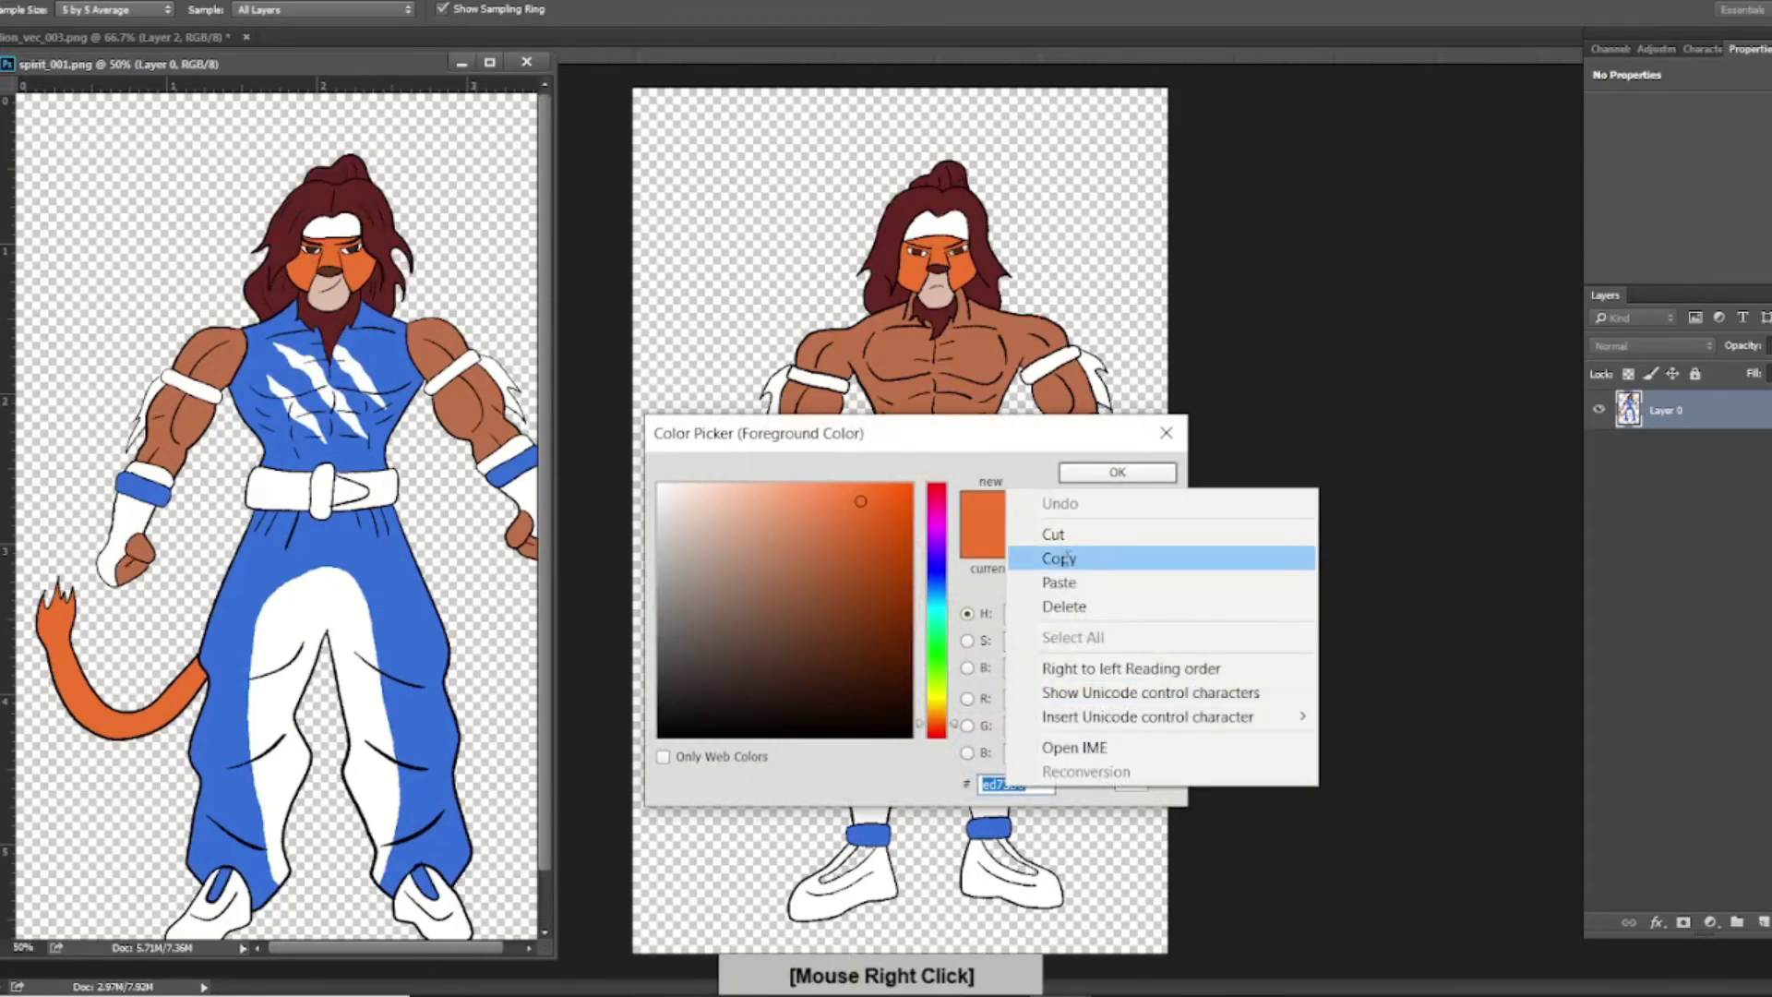
{"action": "left_click", "coordinate": [1061, 558]}
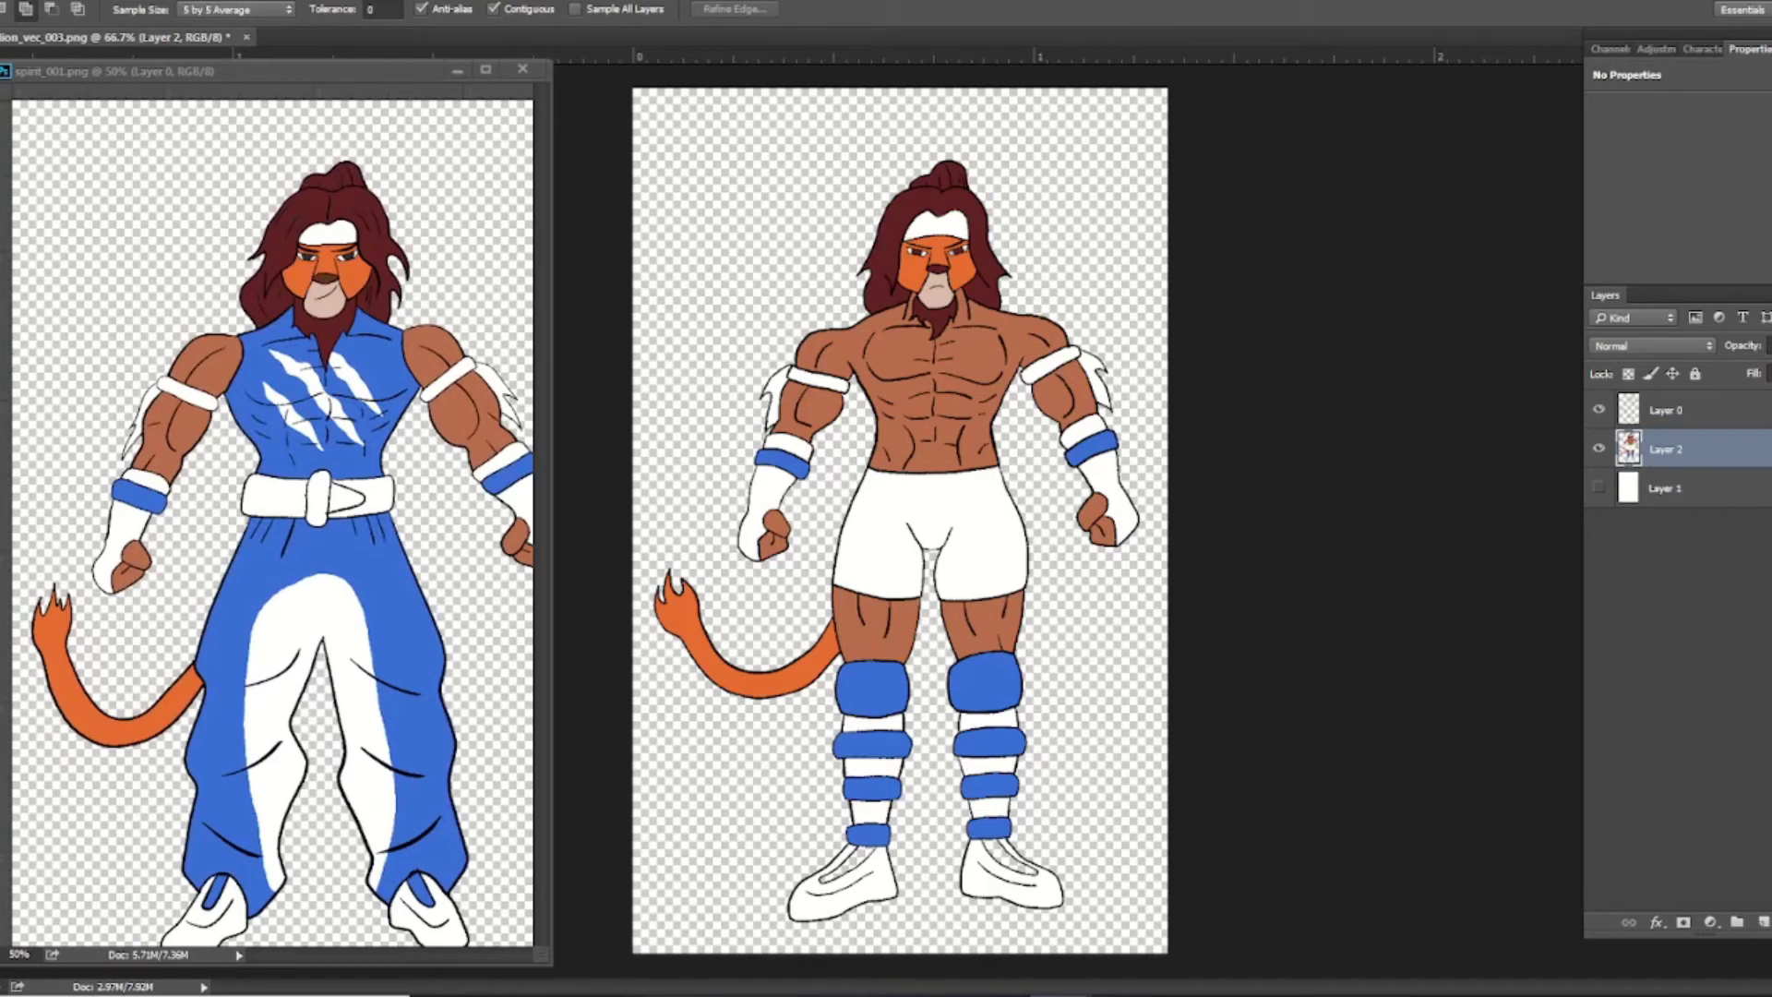
Fill the tongue areas of both shoes with blue sampled from the character's knee pad
{"action": "key", "text": "i"}
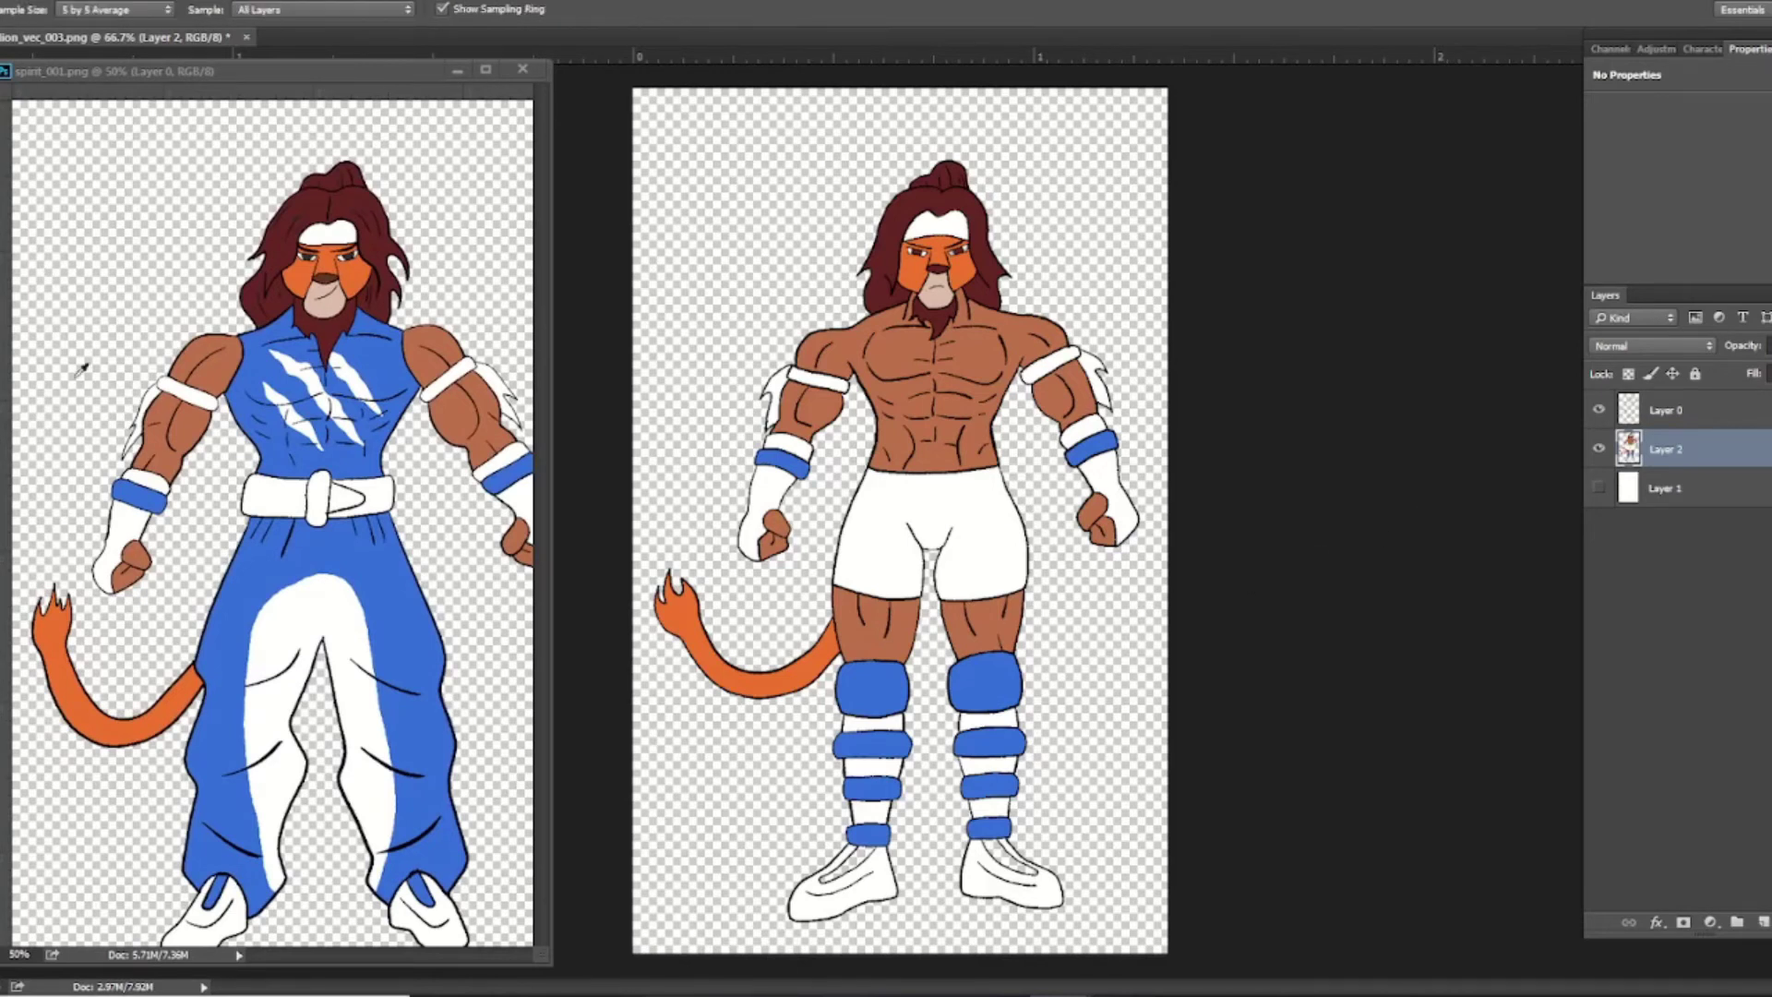
{"action": "left_click", "coordinate": [855, 685]}
{"action": "key", "text": "g"}
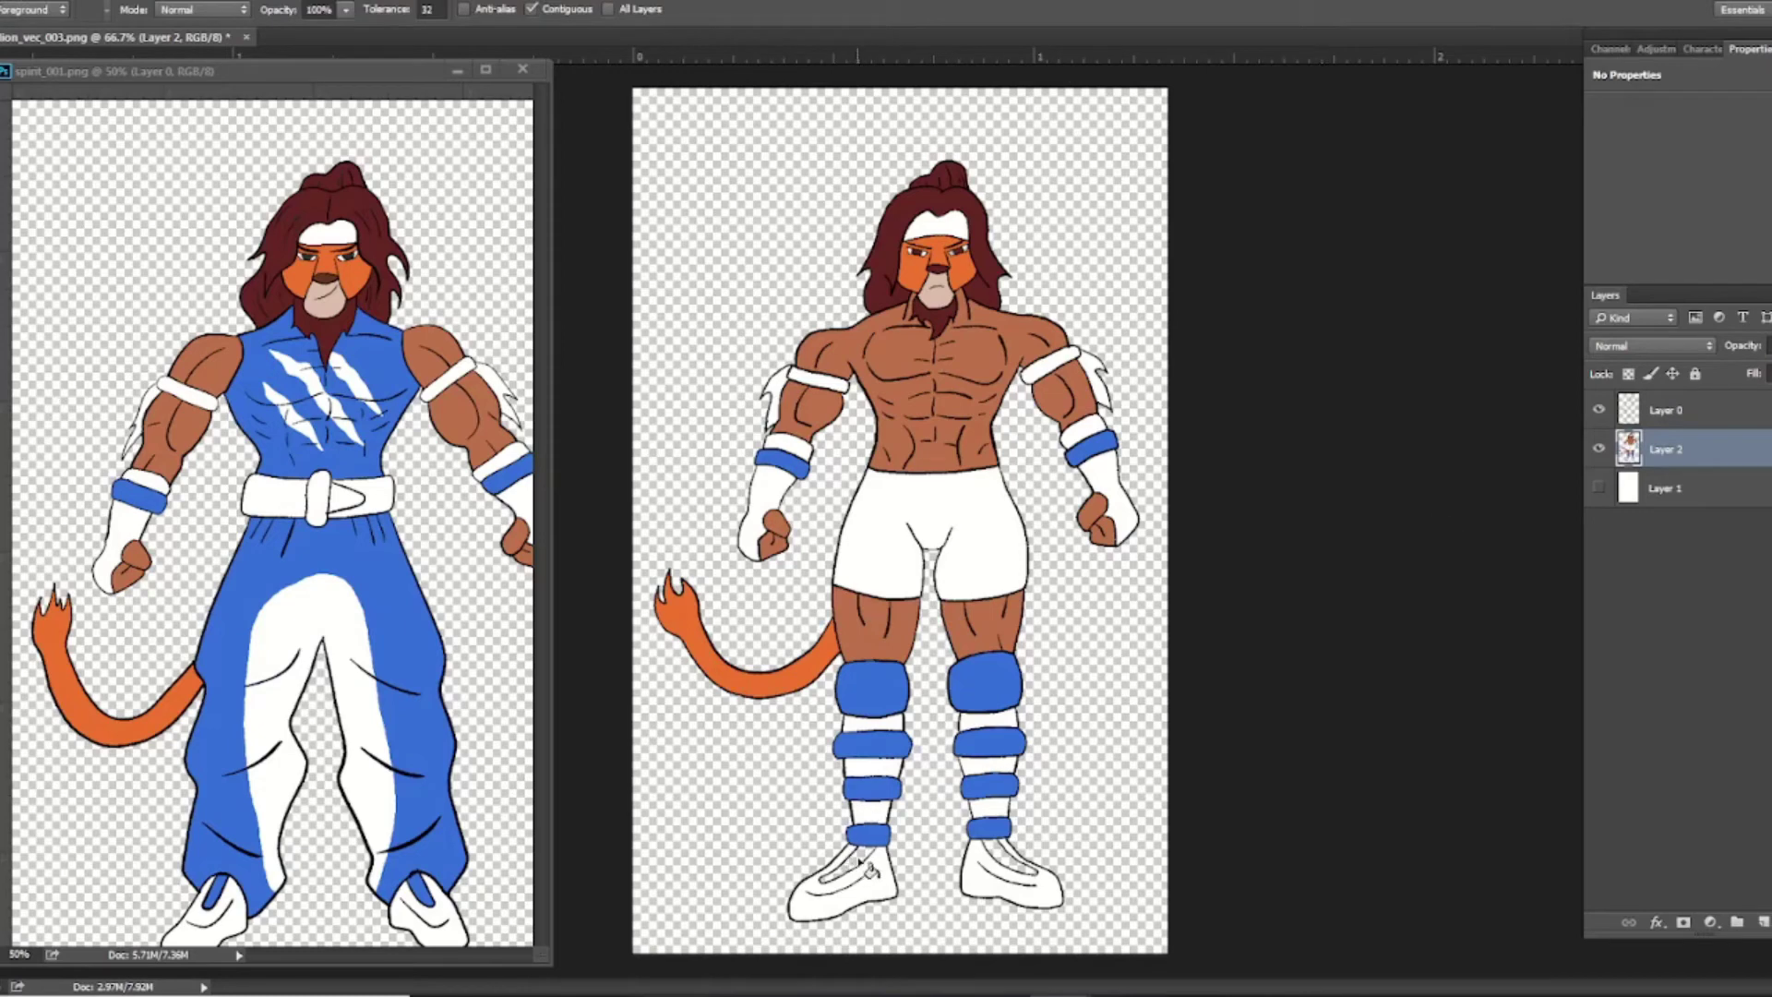
{"action": "left_click", "coordinate": [863, 866]}
{"action": "left_click", "coordinate": [1004, 861]}
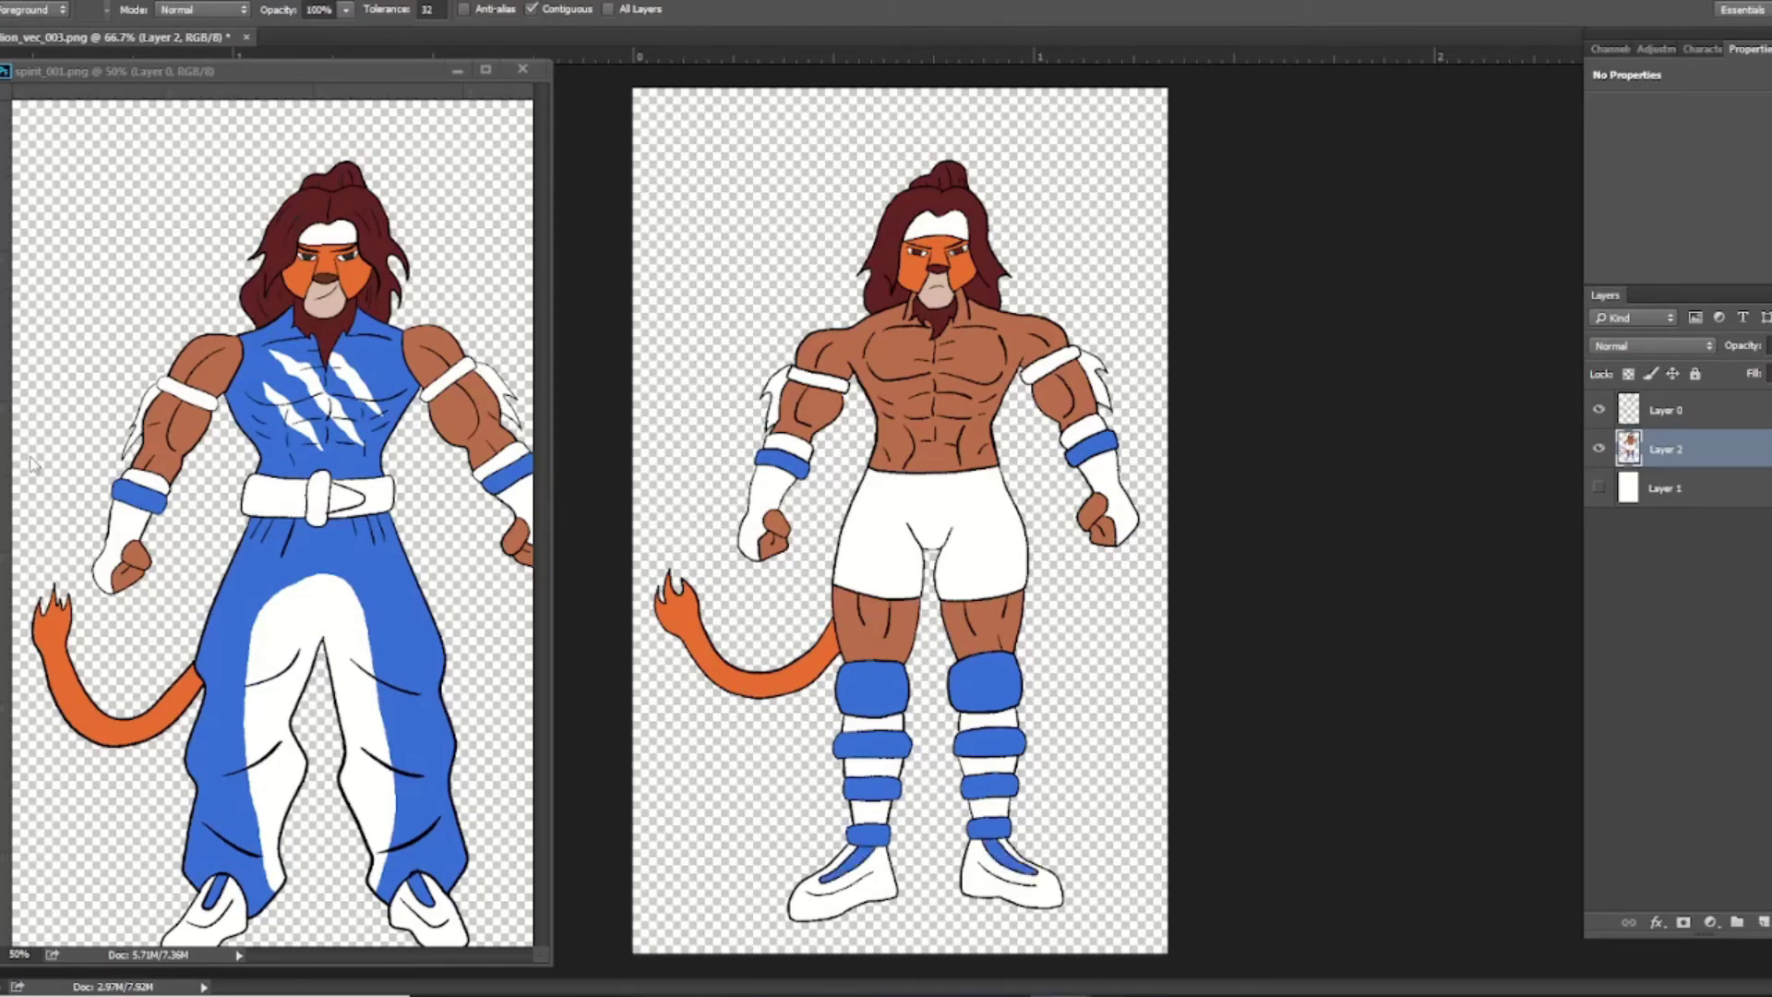
Set the foreground colour to black and try filling both knee pads with it
{"action": "left_click_drag", "start_coordinate": [701, 669], "coordinate": [659, 720]}
{"action": "left_click", "coordinate": [1116, 473]}
{"action": "left_click", "coordinate": [882, 688]}
{"action": "left_click", "coordinate": [982, 700]}
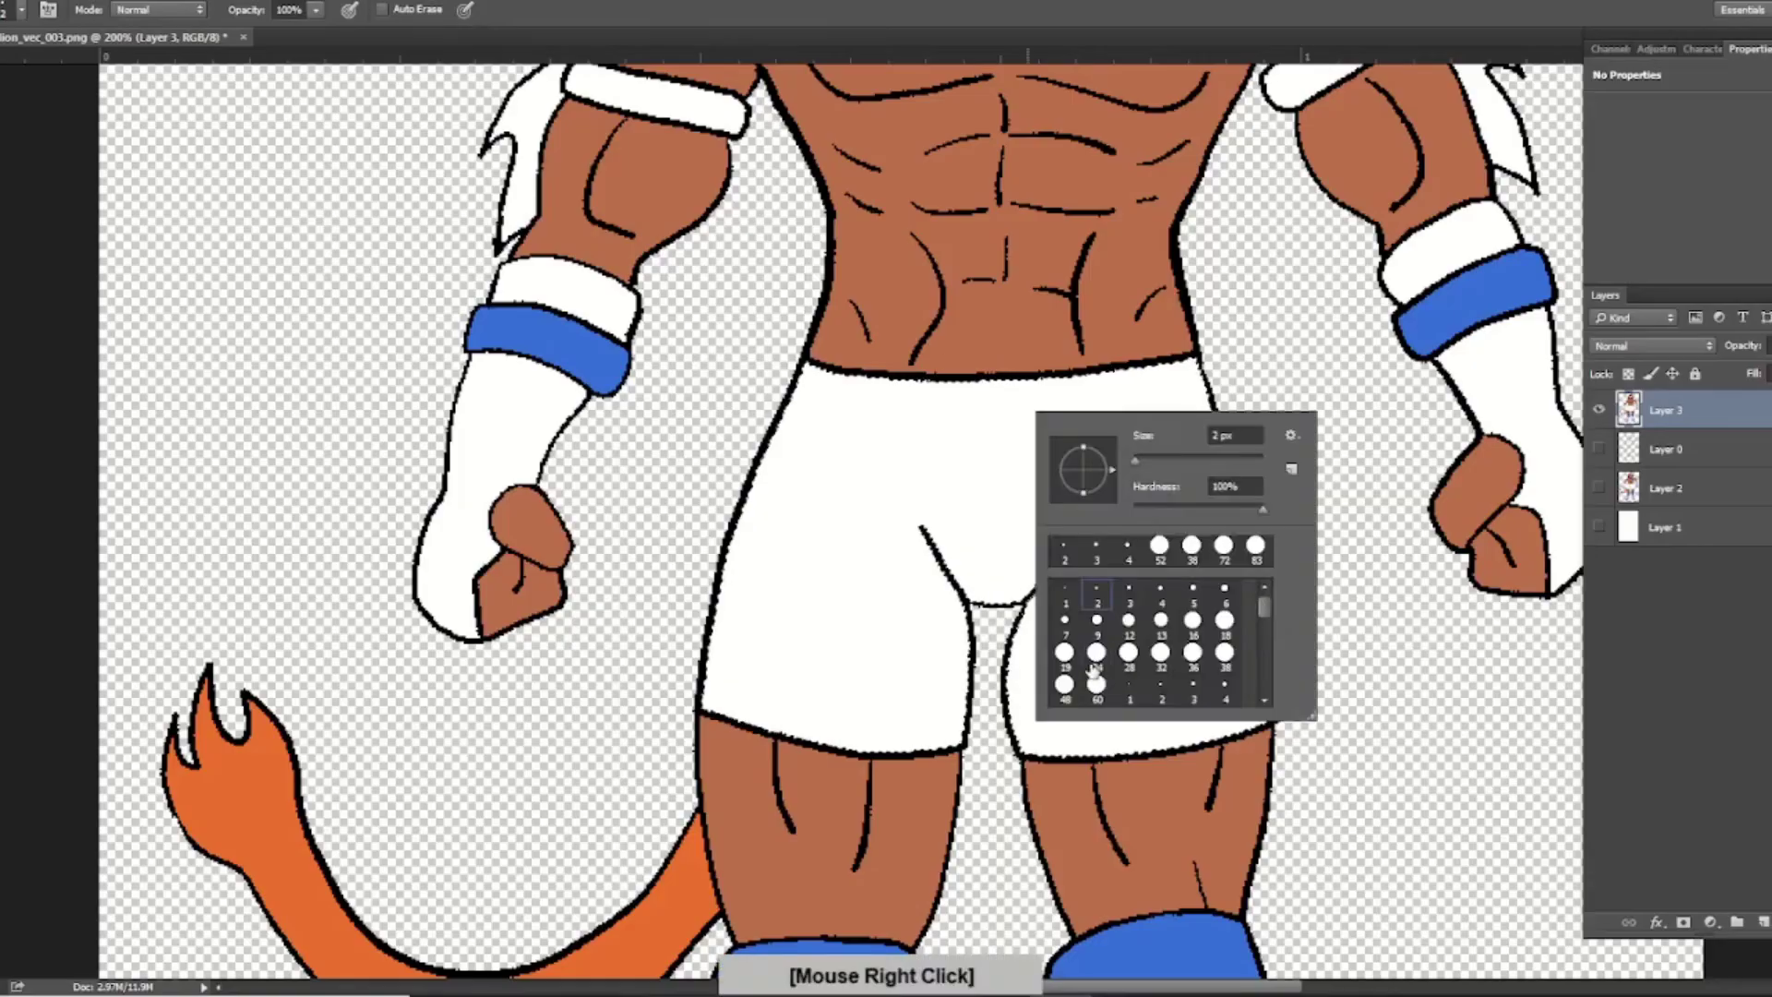
Paint the tail-side half of the shorts black and add two curved white stripes from its outer edge
{"action": "mouse_move", "coordinate": [969, 397]}
{"action": "left_mouse_down"}
{"action": "mouse_move", "coordinate": [867, 683]}
{"action": "mouse_move", "coordinate": [763, 526]}
{"action": "mouse_move", "coordinate": [766, 596]}
{"action": "left_mouse_up"}
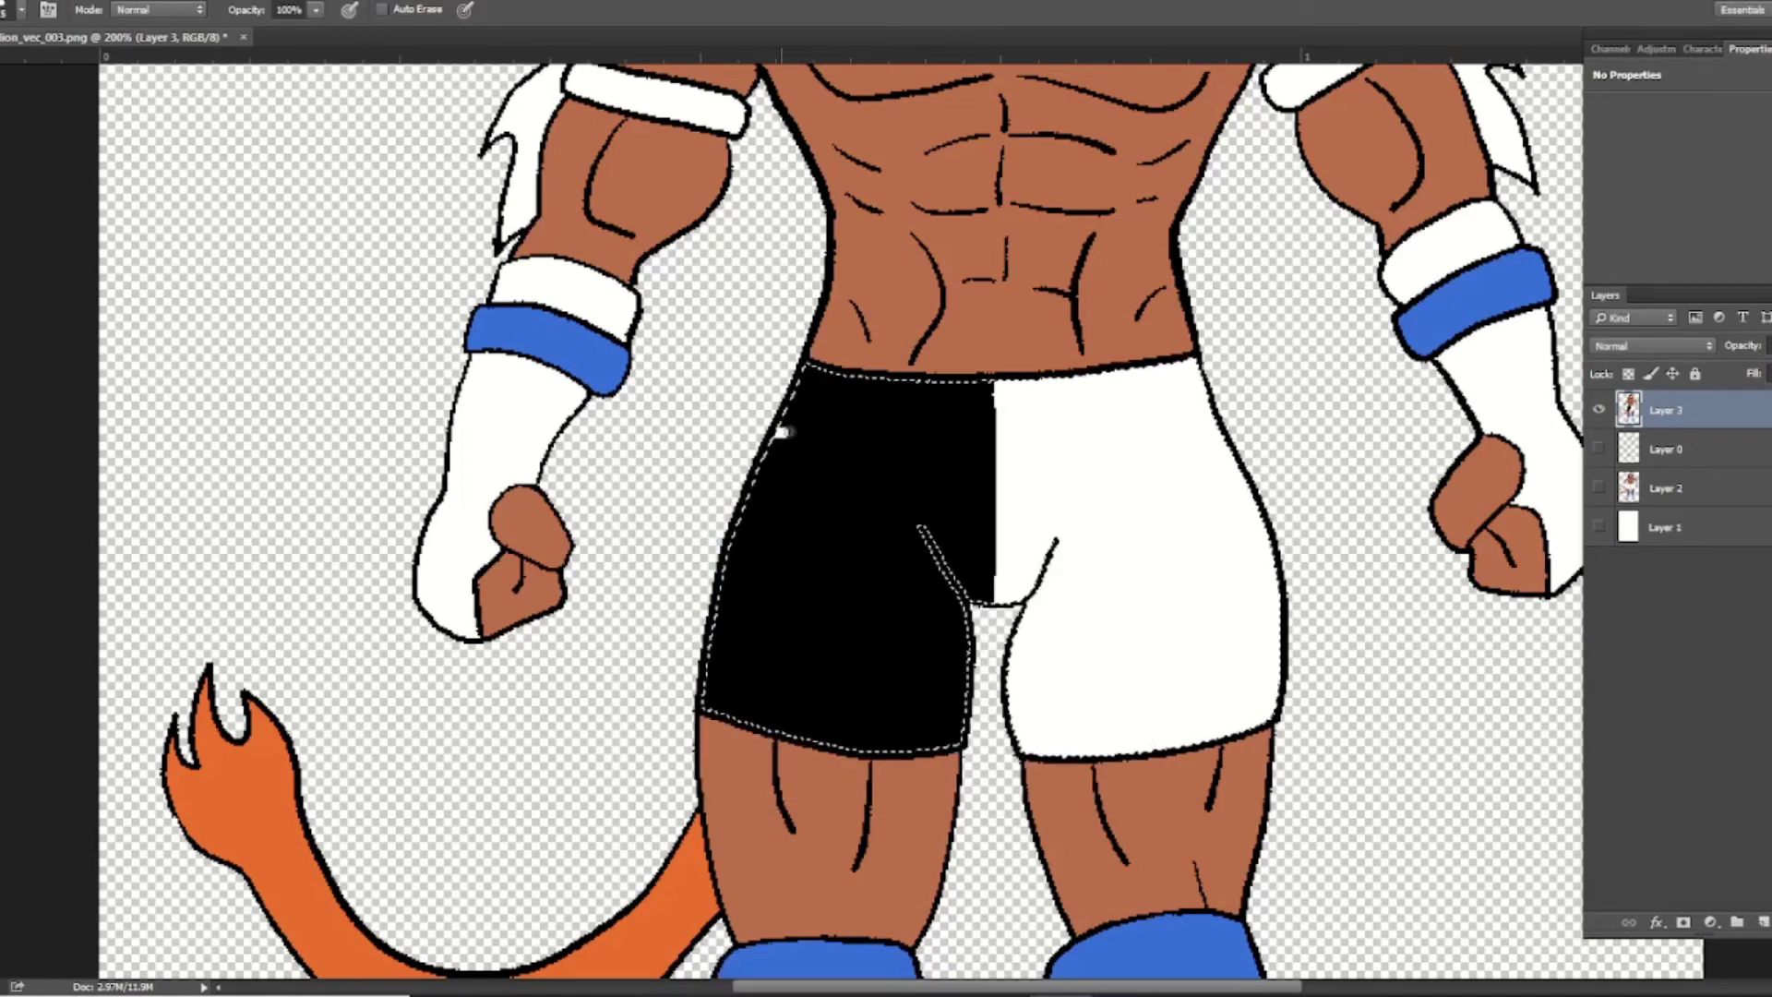
{"action": "mouse_move", "coordinate": [784, 431]}
{"action": "left_mouse_down"}
{"action": "mouse_move", "coordinate": [729, 510]}
{"action": "mouse_move", "coordinate": [833, 522]}
{"action": "mouse_move", "coordinate": [722, 604]}
{"action": "left_mouse_up"}
{"action": "mouse_move", "coordinate": [743, 534]}
{"action": "left_mouse_down"}
{"action": "mouse_move", "coordinate": [726, 584]}
{"action": "mouse_move", "coordinate": [788, 511]}
{"action": "left_mouse_up"}
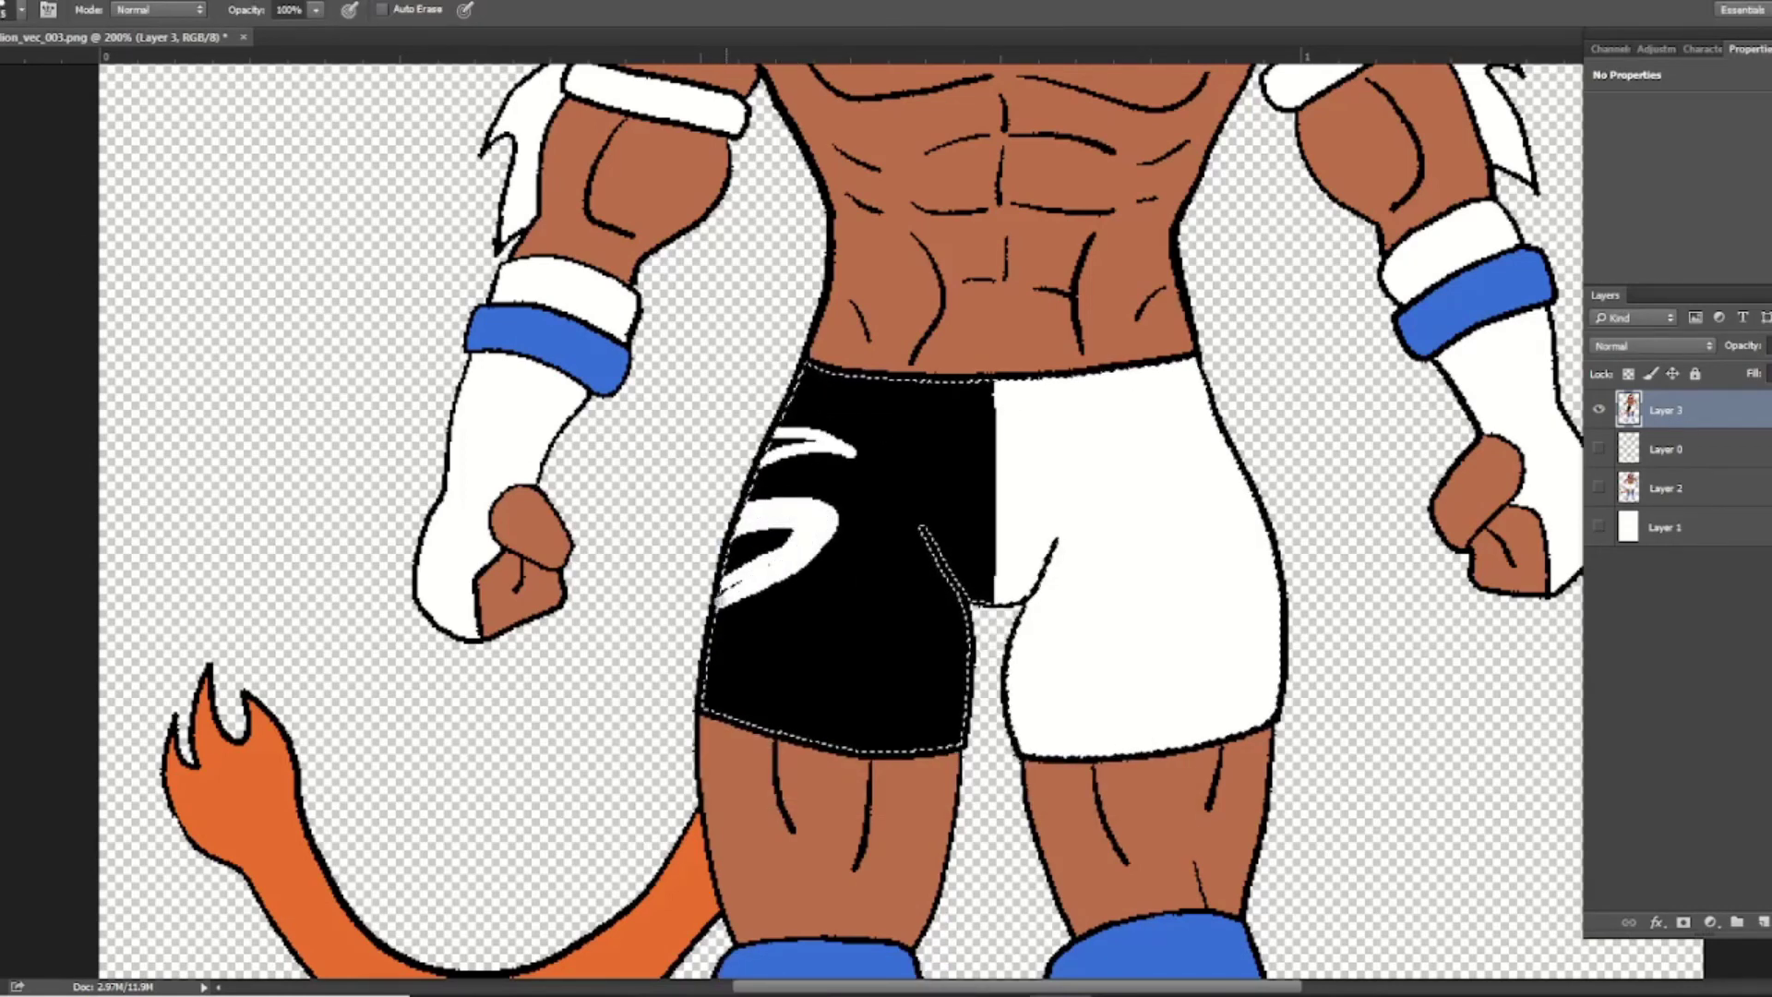
Outline the white stripes on the shorts in blue, and draw a blue zigzag outline below them and a connecting strip between them
{"action": "left_click_drag", "start_coordinate": [726, 590], "coordinate": [744, 574]}
{"action": "mouse_move", "coordinate": [769, 447]}
{"action": "left_mouse_down"}
{"action": "mouse_move", "coordinate": [841, 438]}
{"action": "mouse_move", "coordinate": [753, 496]}
{"action": "mouse_move", "coordinate": [831, 498]}
{"action": "mouse_move", "coordinate": [801, 570]}
{"action": "mouse_move", "coordinate": [730, 561]}
{"action": "mouse_move", "coordinate": [787, 533]}
{"action": "left_mouse_up"}
{"action": "key", "text": "["}
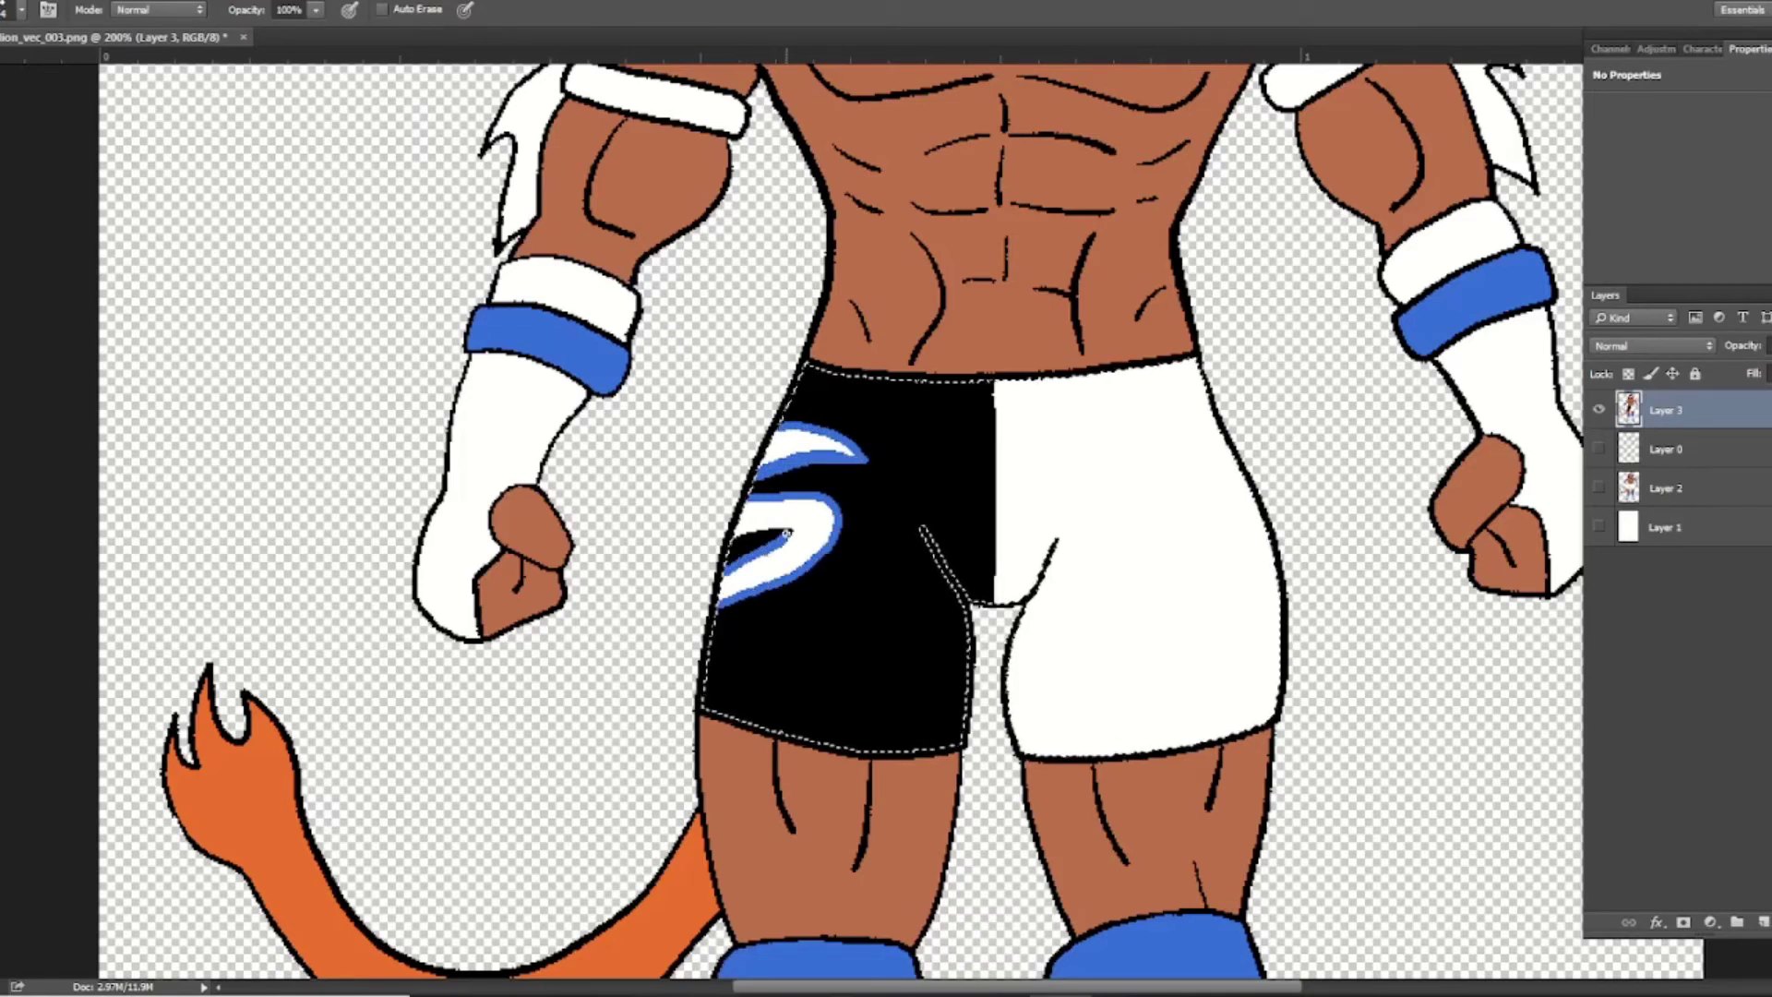
{"action": "mouse_move", "coordinate": [746, 610]}
{"action": "left_mouse_down"}
{"action": "mouse_move", "coordinate": [856, 615]}
{"action": "mouse_move", "coordinate": [805, 574]}
{"action": "left_mouse_up"}
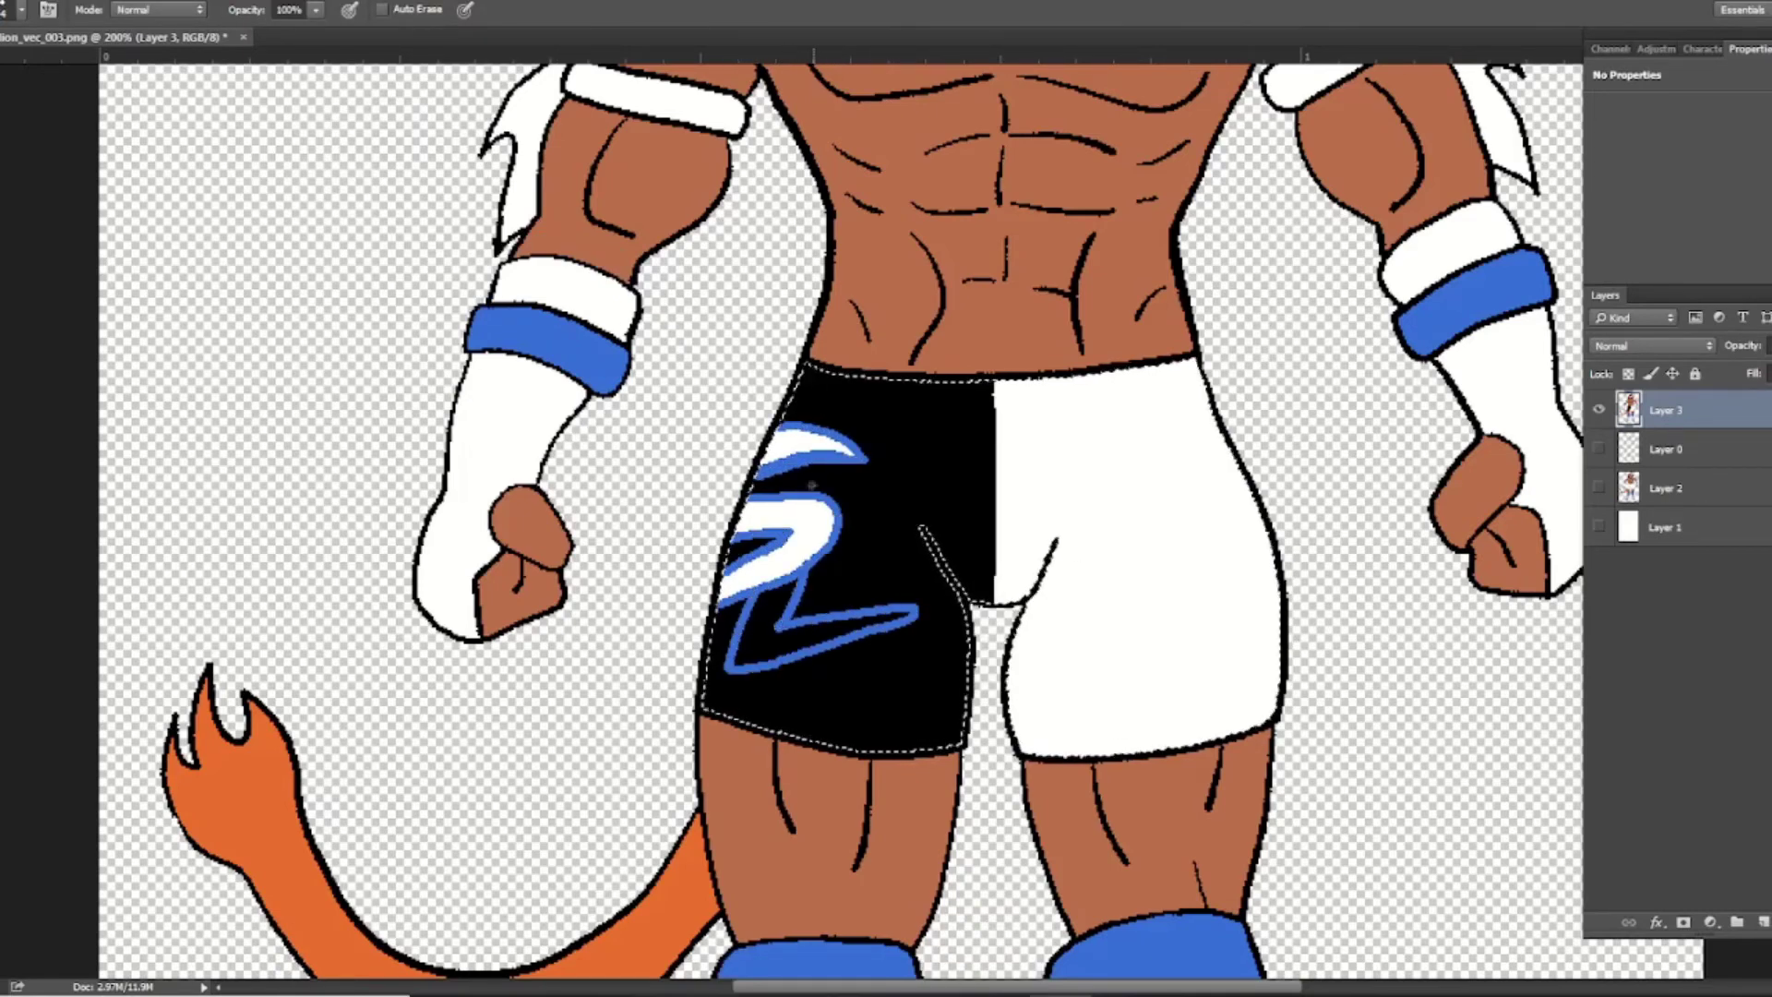
{"action": "left_click_drag", "start_coordinate": [786, 469], "coordinate": [776, 492]}
{"action": "left_click_drag", "start_coordinate": [822, 464], "coordinate": [814, 489]}
Fill the connecting strip and the zigzag shape on the shorts with white sampled from the upper stripe
{"action": "left_click", "coordinate": [786, 442], "text": "alt"}
{"action": "key", "text": "g"}
{"action": "left_click", "coordinate": [799, 478]}
{"action": "left_click", "coordinate": [765, 641]}
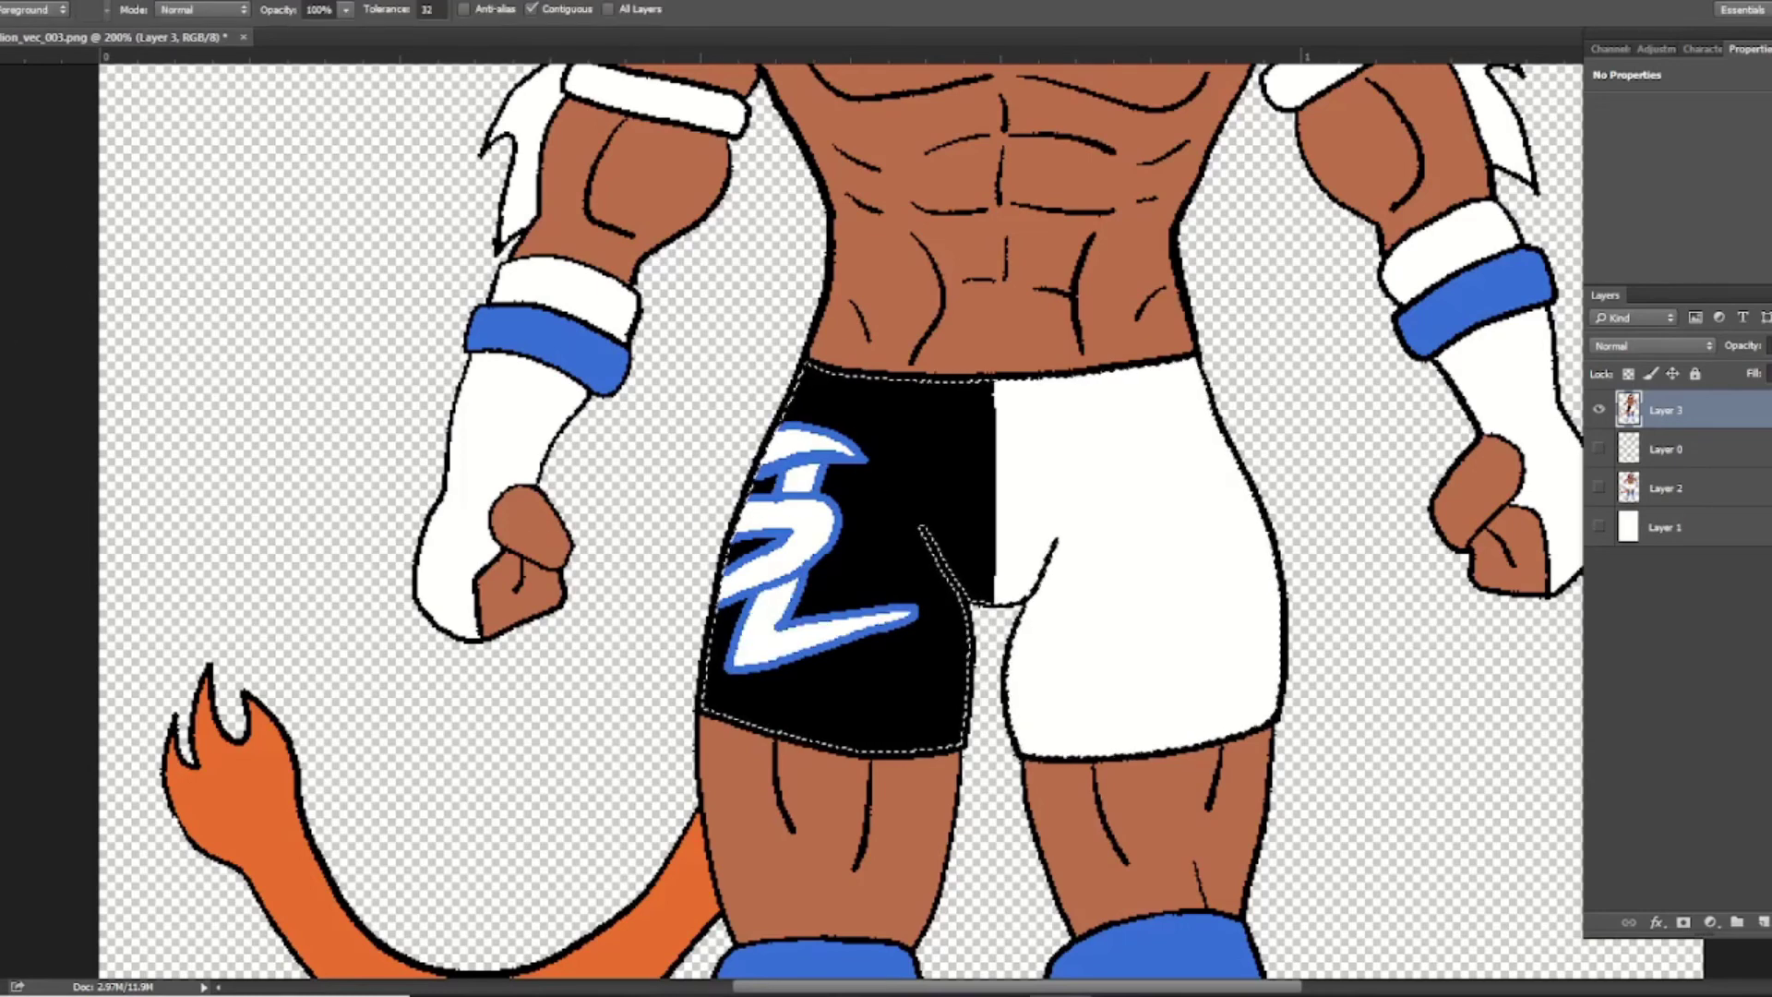
Paint a blue band along the hem of the shorts' black leg, and undo the stray blue strokes on the white leg
{"action": "key", "text": "i"}
{"action": "key", "text": "b"}
{"action": "right_click", "coordinate": [759, 607]}
{"action": "mouse_move", "coordinate": [712, 696]}
{"action": "left_mouse_down"}
{"action": "mouse_move", "coordinate": [761, 716]}
{"action": "mouse_move", "coordinate": [1085, 703]}
{"action": "left_mouse_up"}
{"action": "key", "text": "i"}
{"action": "key", "text": "ctrl+z"}
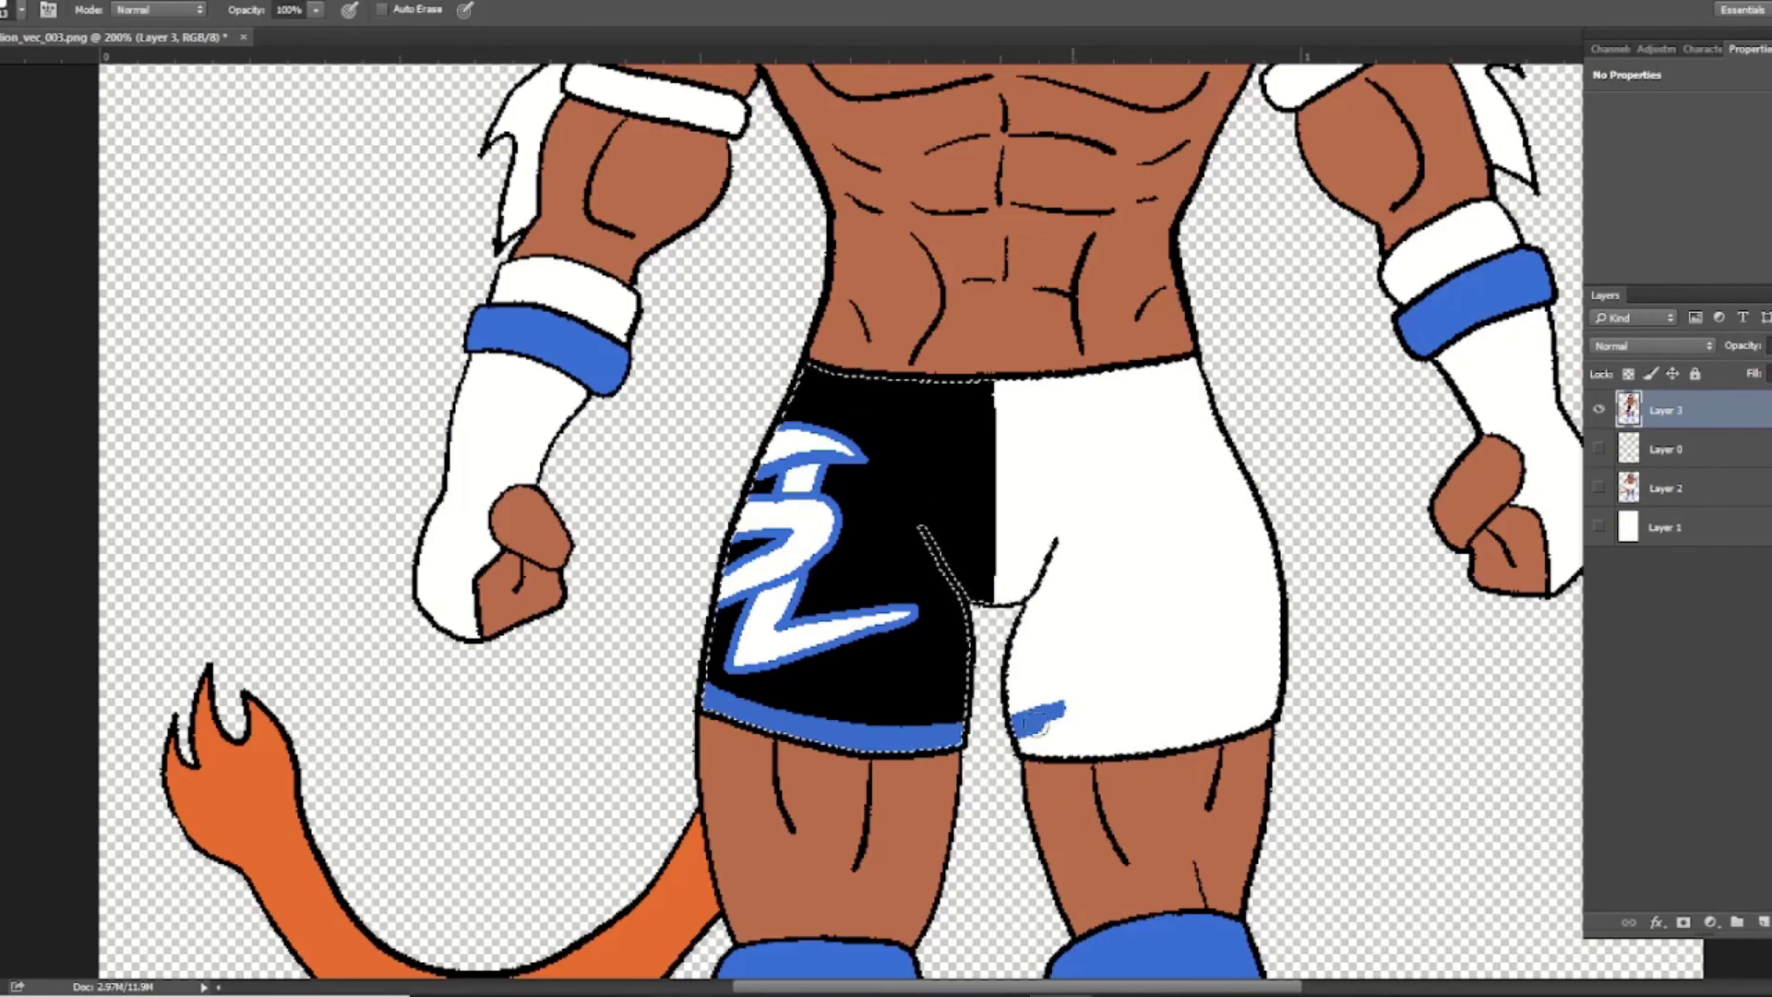
Deselect the shorts and fill both knee pads with near-black
{"action": "key", "text": "ctrl+minus"}
{"action": "key", "text": "ctrl+minus"}
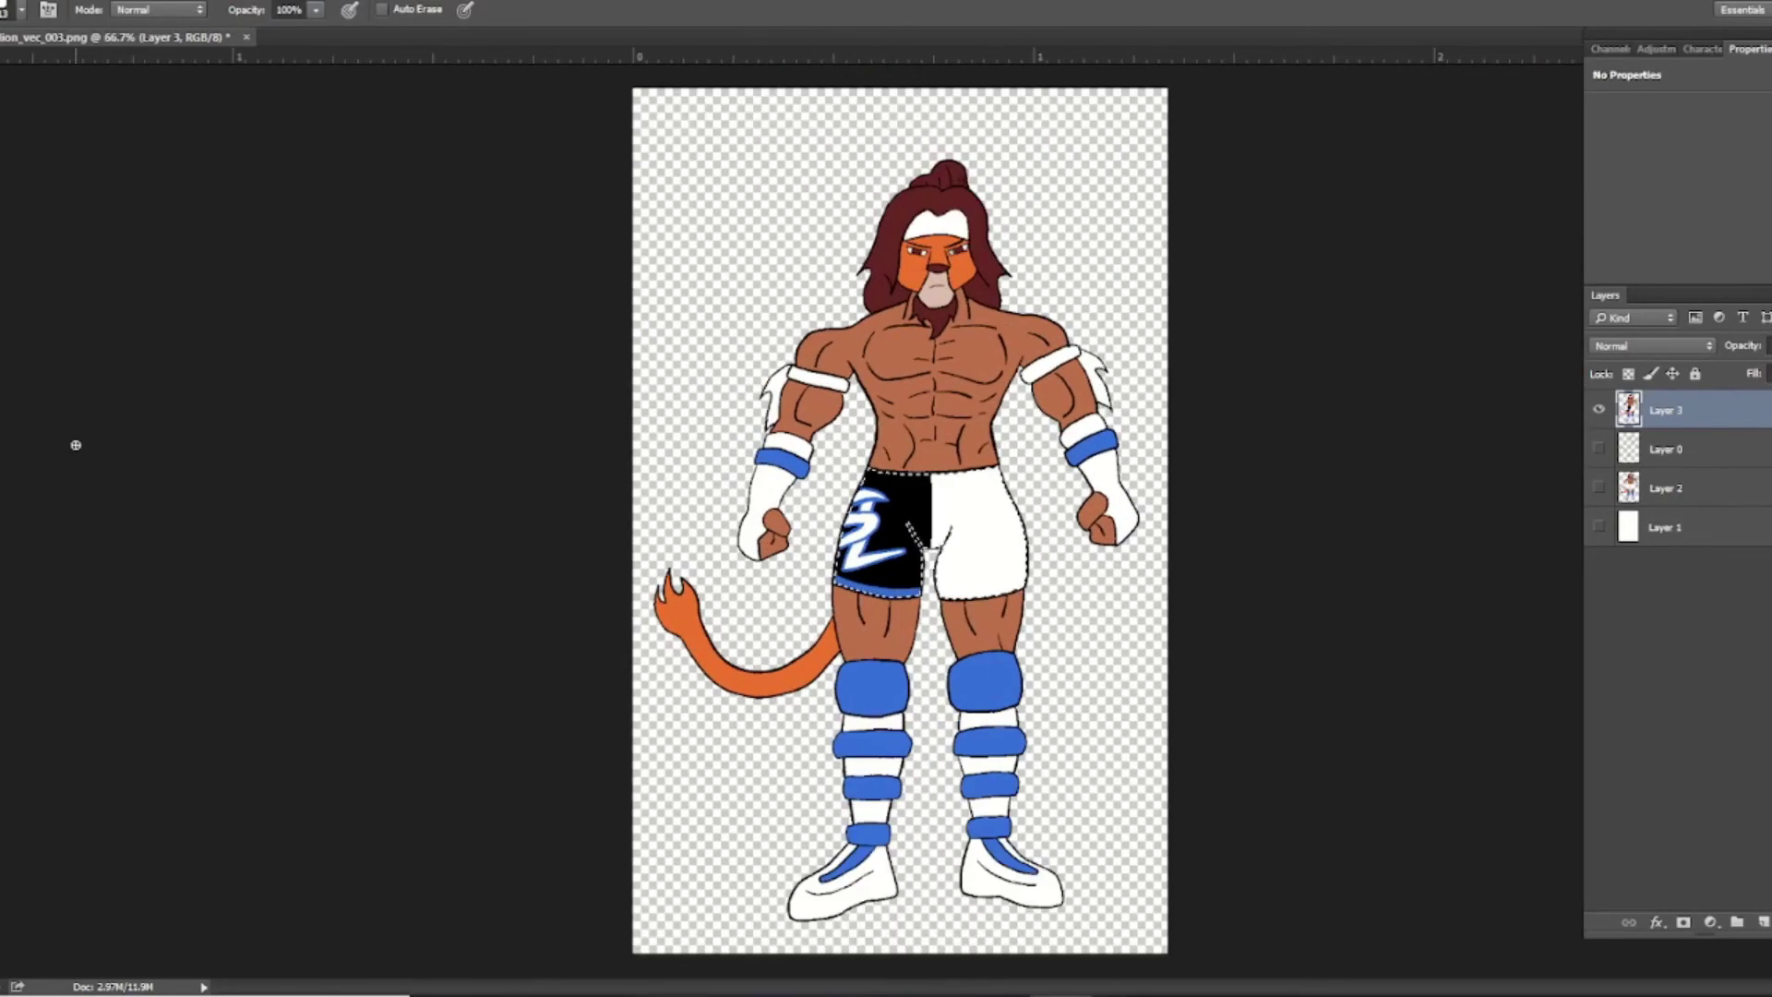
{"action": "key", "text": "i"}
{"action": "left_click", "coordinate": [653, 704]}
{"action": "key", "text": "Return"}
{"action": "key", "text": "b"}
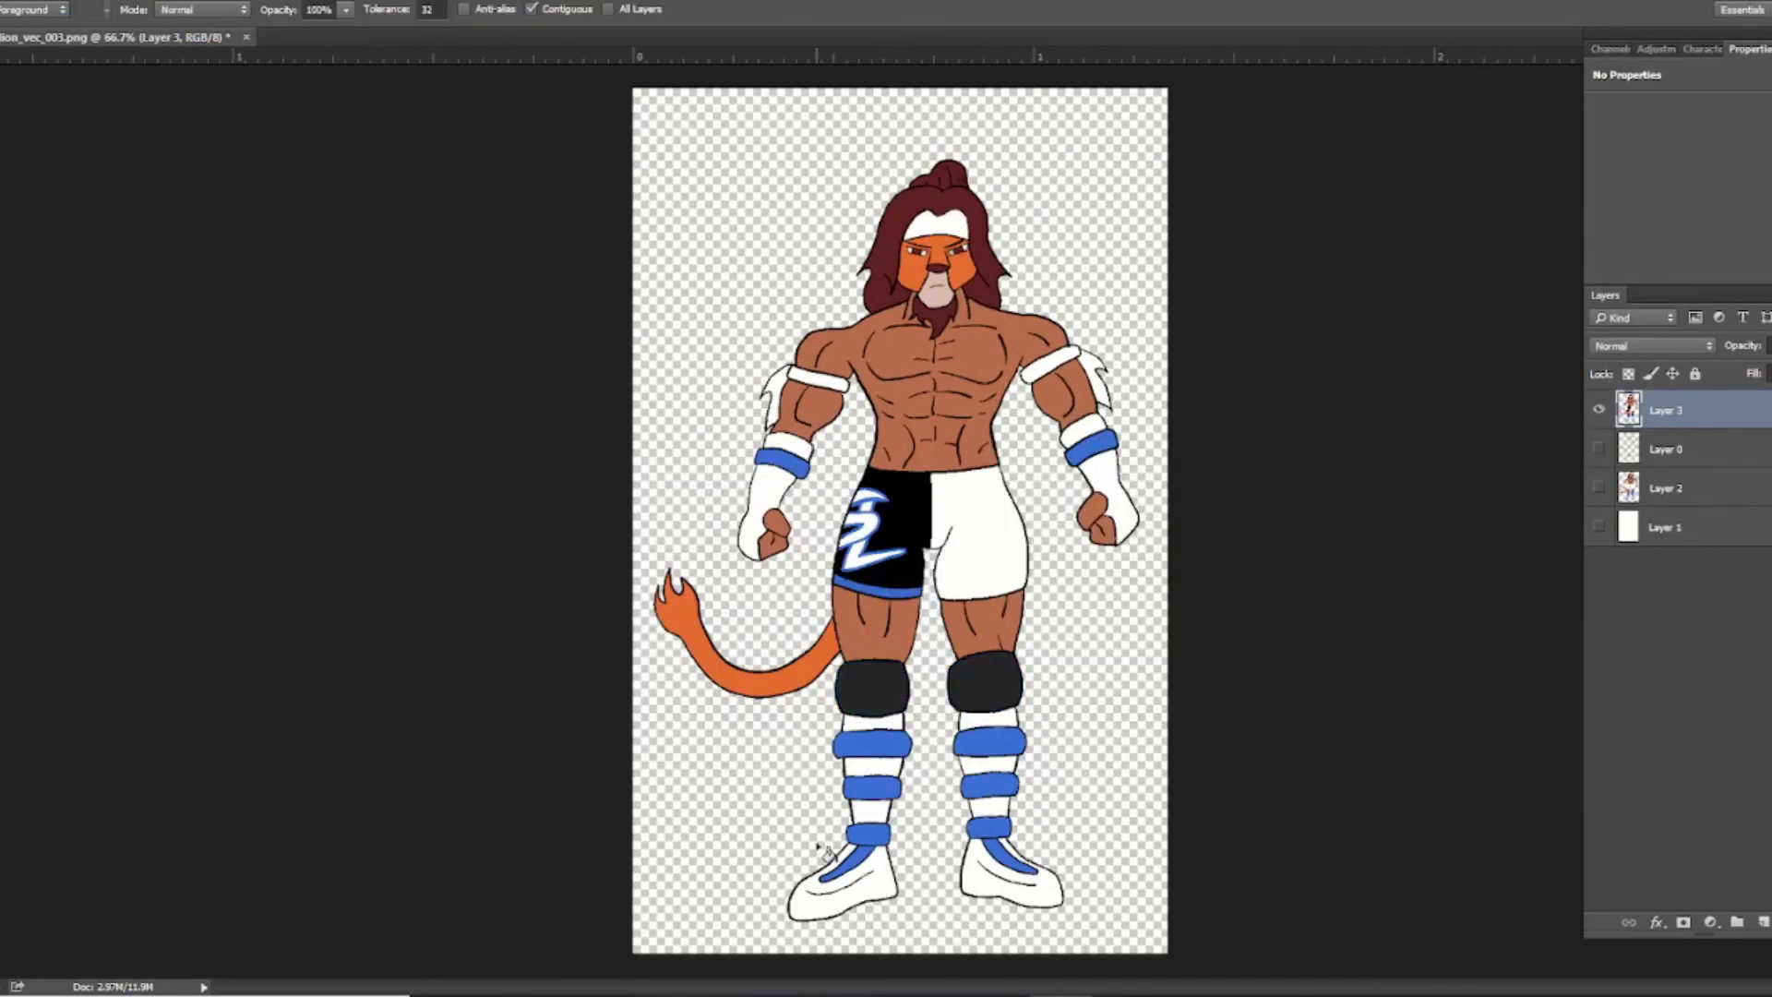
Paint a matching blue band along the hem of the shorts' white leg
{"action": "key", "text": "ctrl+plus"}
{"action": "key", "text": "ctrl+plus"}
{"action": "right_click", "coordinate": [1280, 491]}
{"action": "left_click", "coordinate": [1248, 685]}
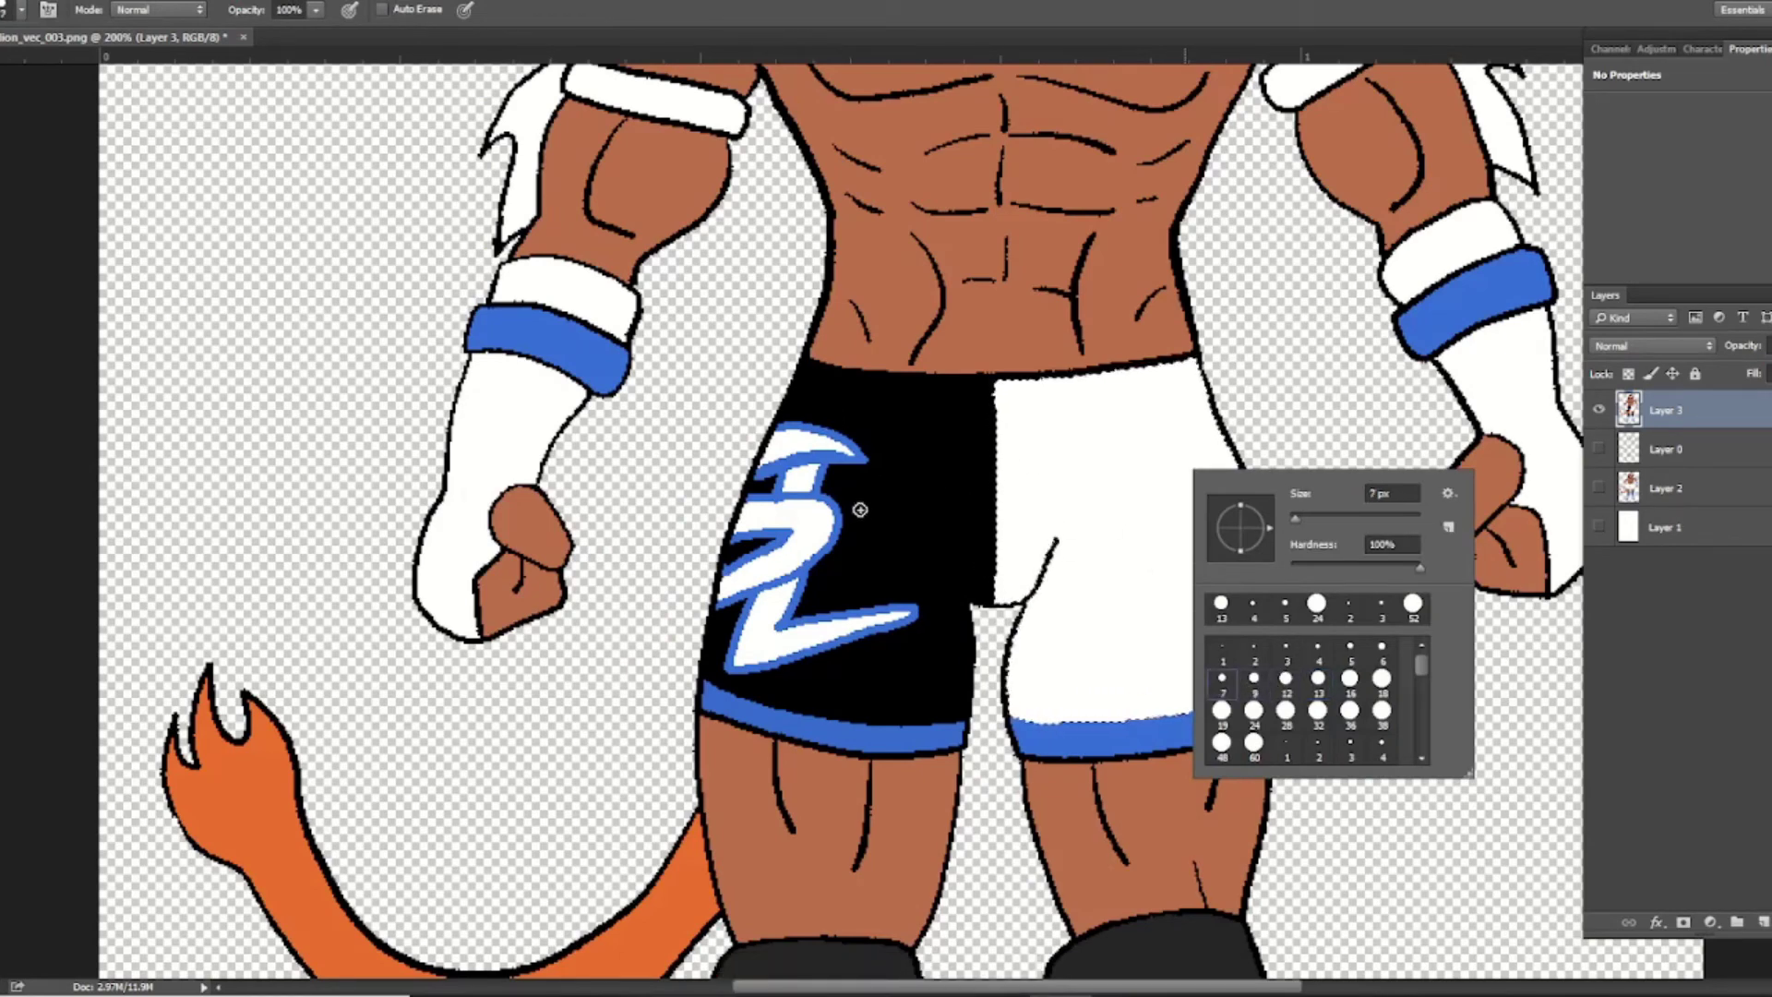
Outline an S-shaped lightning emblem in blue along the outer side of the white leg, replacing the first attempt
{"action": "key", "text": "comma"}
{"action": "key", "text": "comma"}
{"action": "key", "text": "period"}
{"action": "key", "text": "Return"}
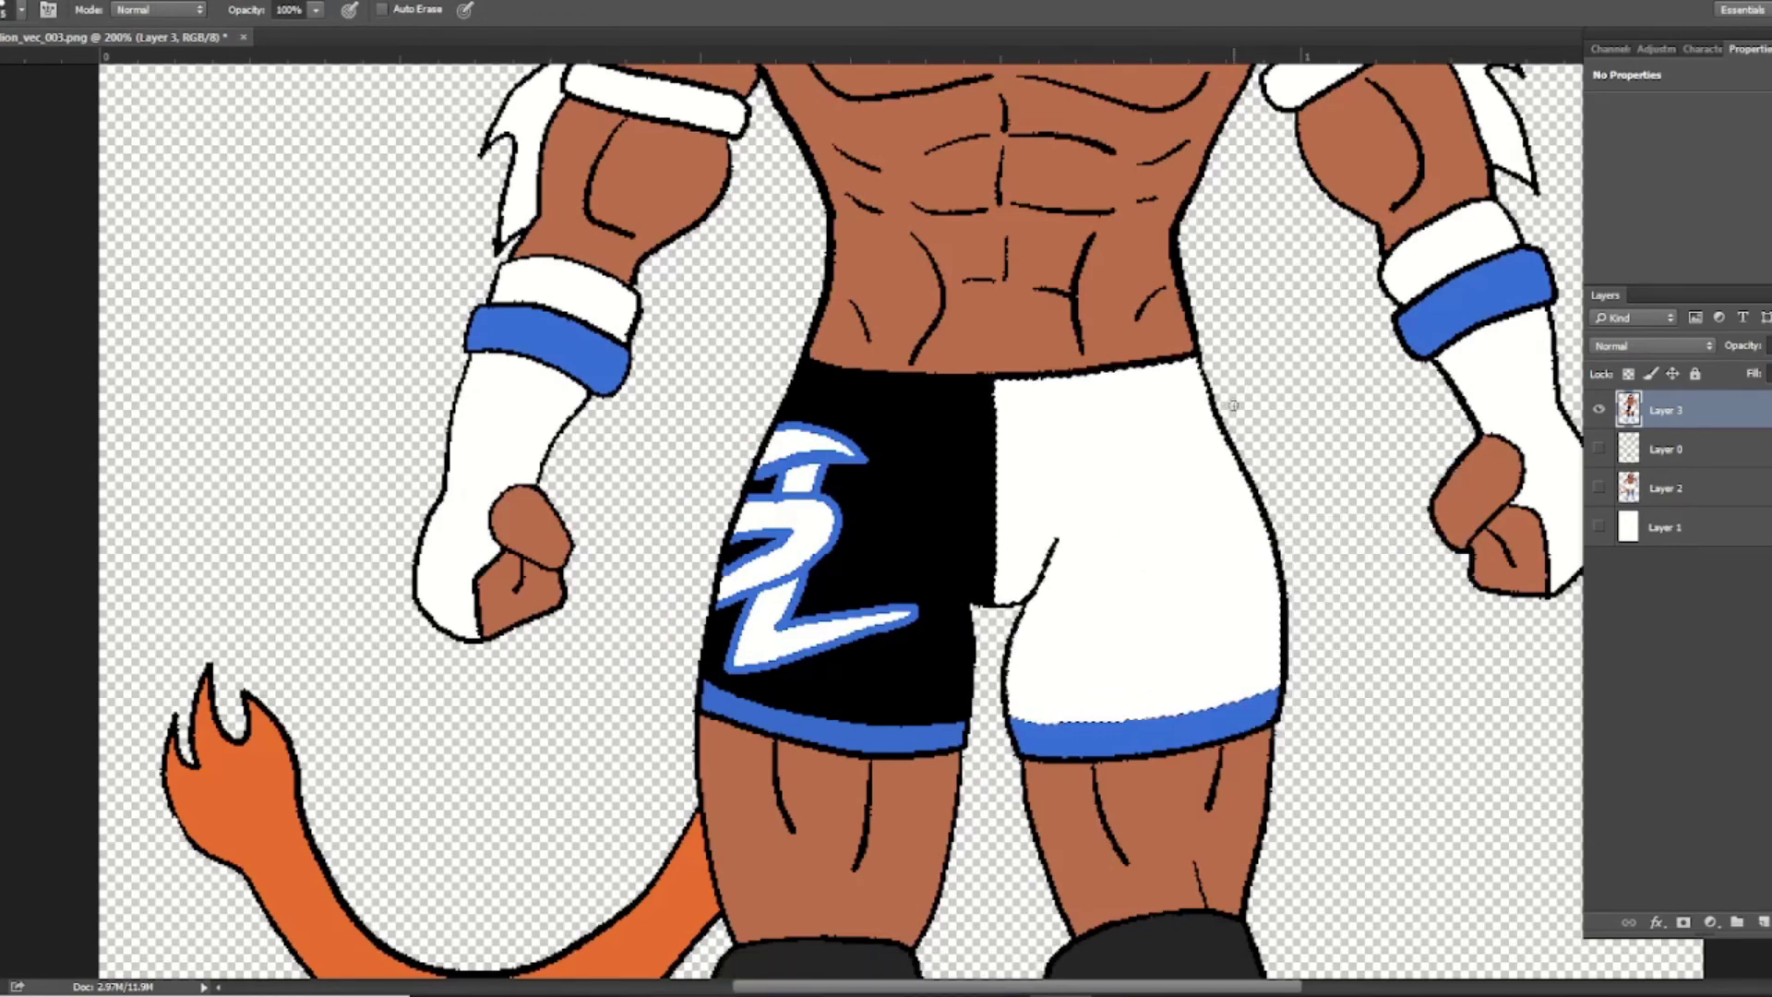
{"action": "mouse_move", "coordinate": [1212, 416]}
{"action": "left_mouse_down"}
{"action": "mouse_move", "coordinate": [1163, 447]}
{"action": "mouse_move", "coordinate": [1128, 516]}
{"action": "mouse_move", "coordinate": [1246, 533]}
{"action": "mouse_move", "coordinate": [1222, 566]}
{"action": "mouse_move", "coordinate": [1138, 603]}
{"action": "left_mouse_up"}
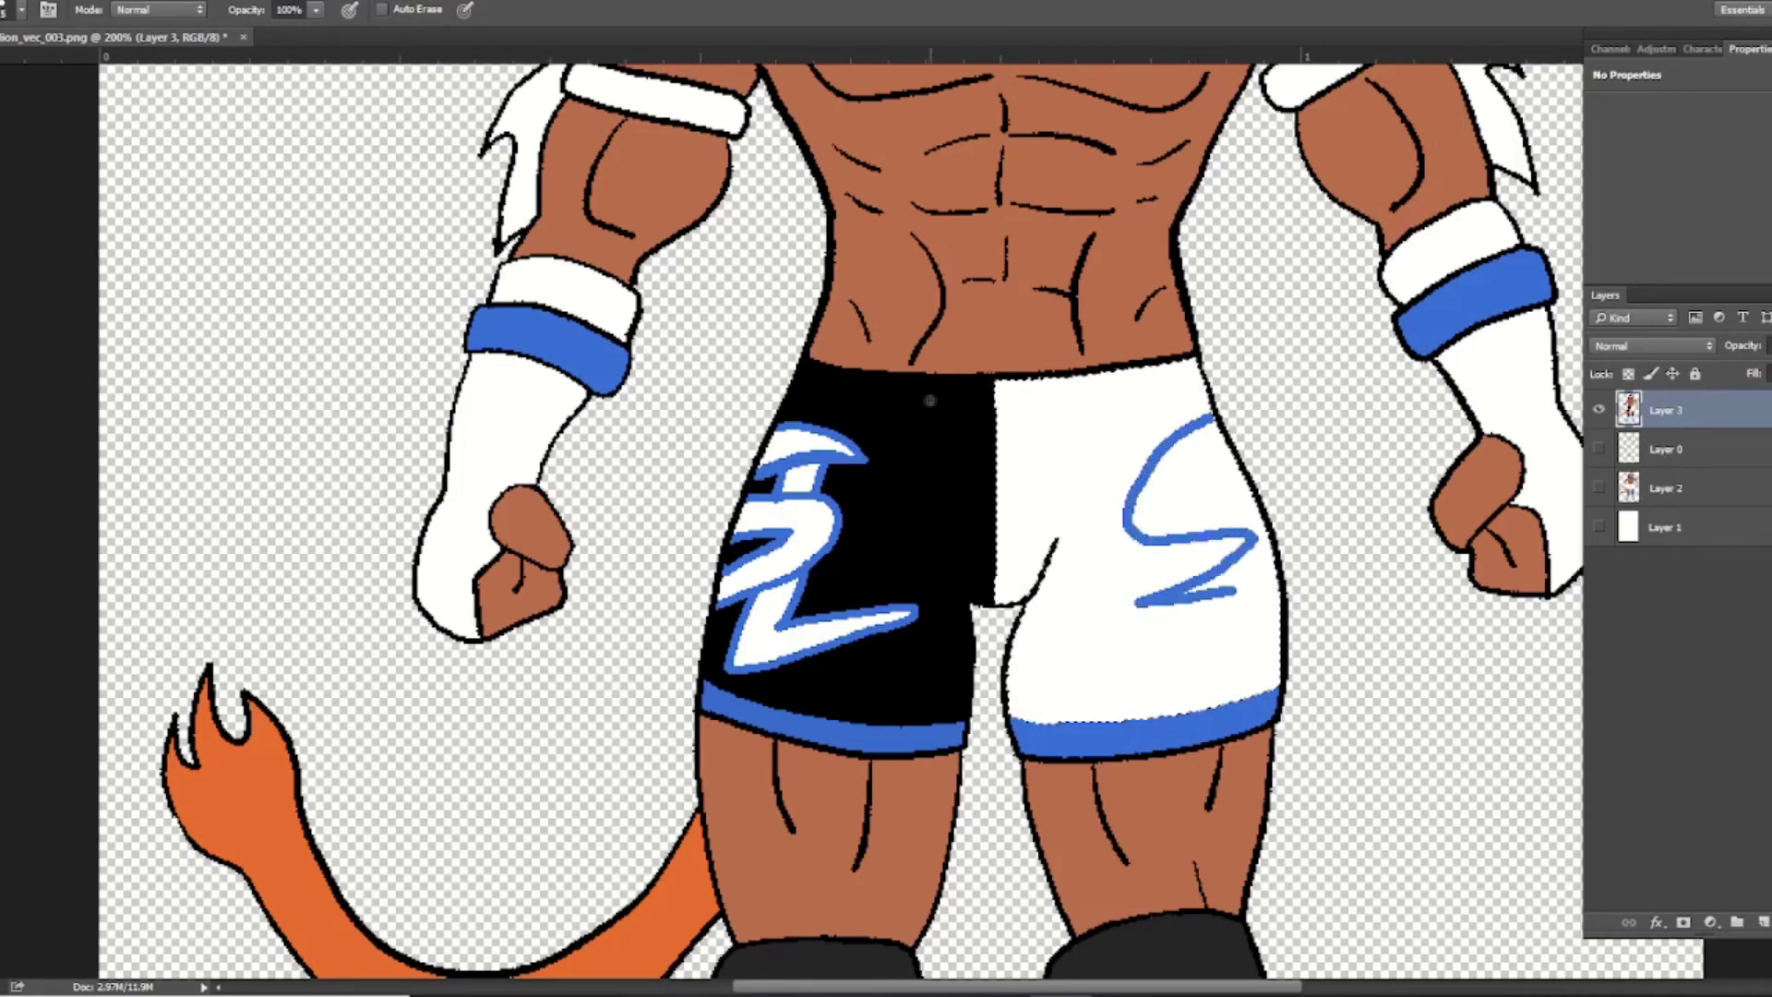
{"action": "key", "text": "ctrl+z"}
{"action": "mouse_move", "coordinate": [1200, 544]}
{"action": "left_mouse_down"}
{"action": "mouse_move", "coordinate": [1236, 567]}
{"action": "mouse_move", "coordinate": [1140, 627]}
{"action": "mouse_move", "coordinate": [1216, 622]}
{"action": "mouse_move", "coordinate": [1275, 511]}
{"action": "mouse_move", "coordinate": [1224, 504]}
{"action": "mouse_move", "coordinate": [1254, 454]}
{"action": "mouse_move", "coordinate": [1255, 672]}
{"action": "left_mouse_up"}
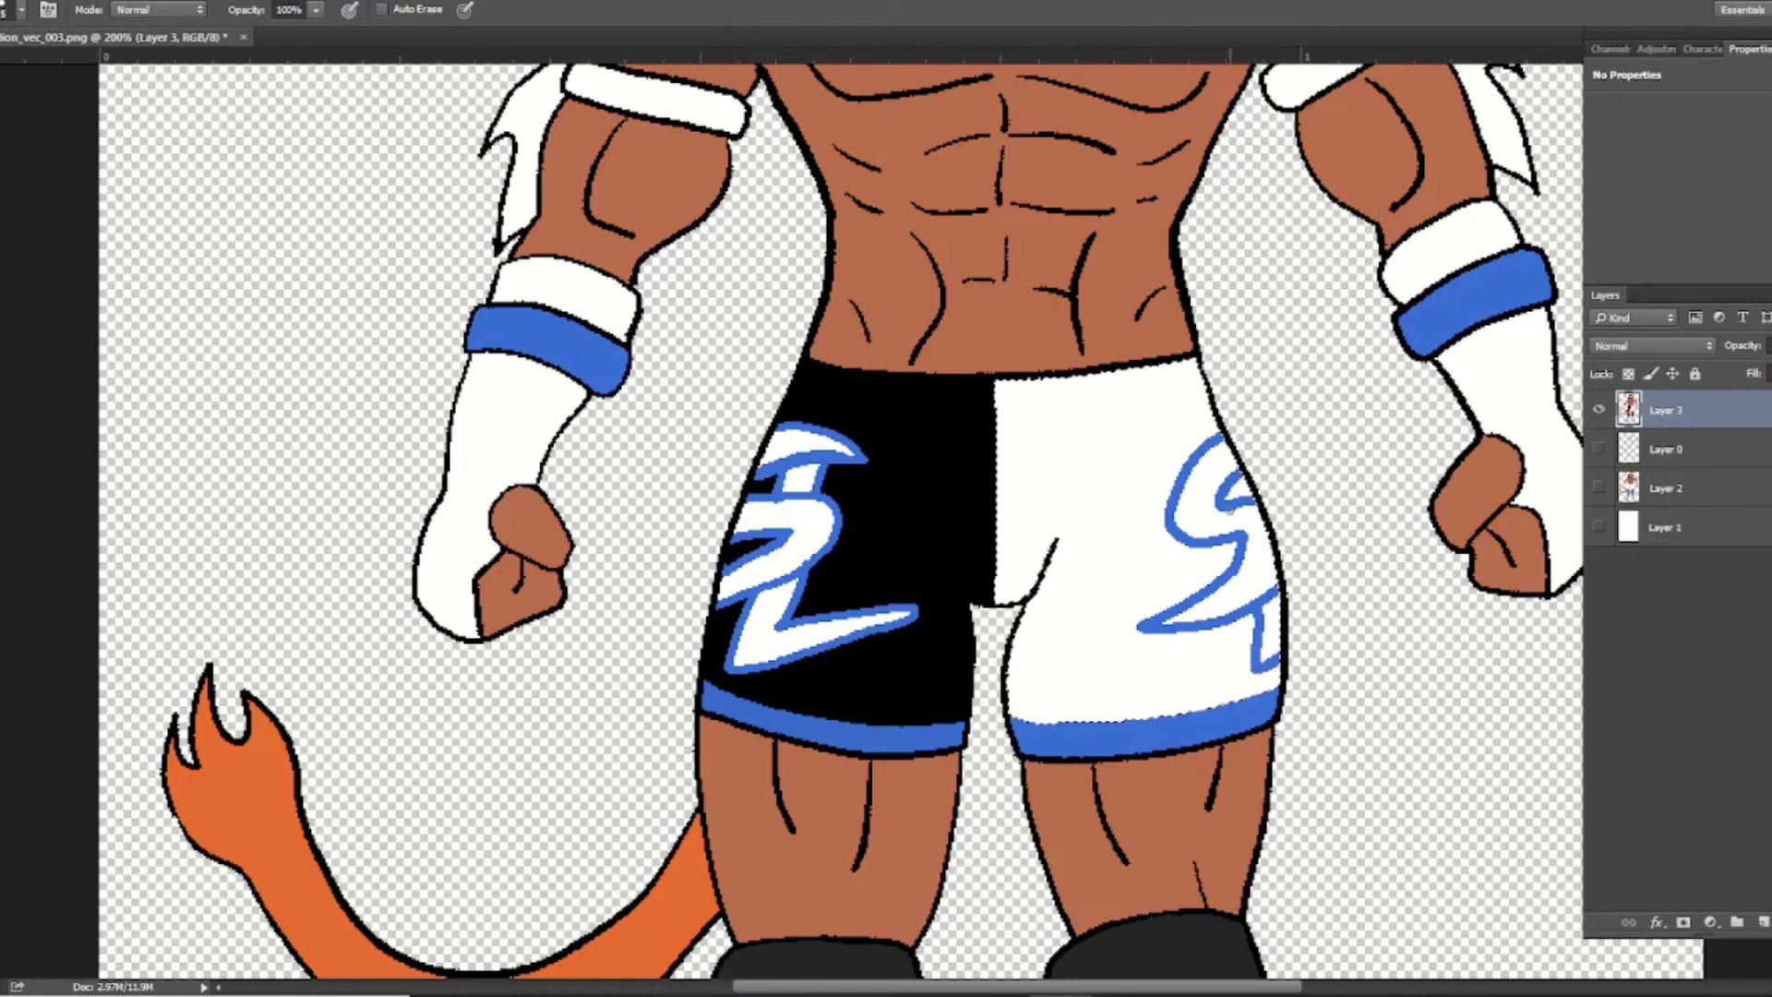
Fill the blue-outlined emblem on the white leg with near-black
{"action": "key", "text": "i"}
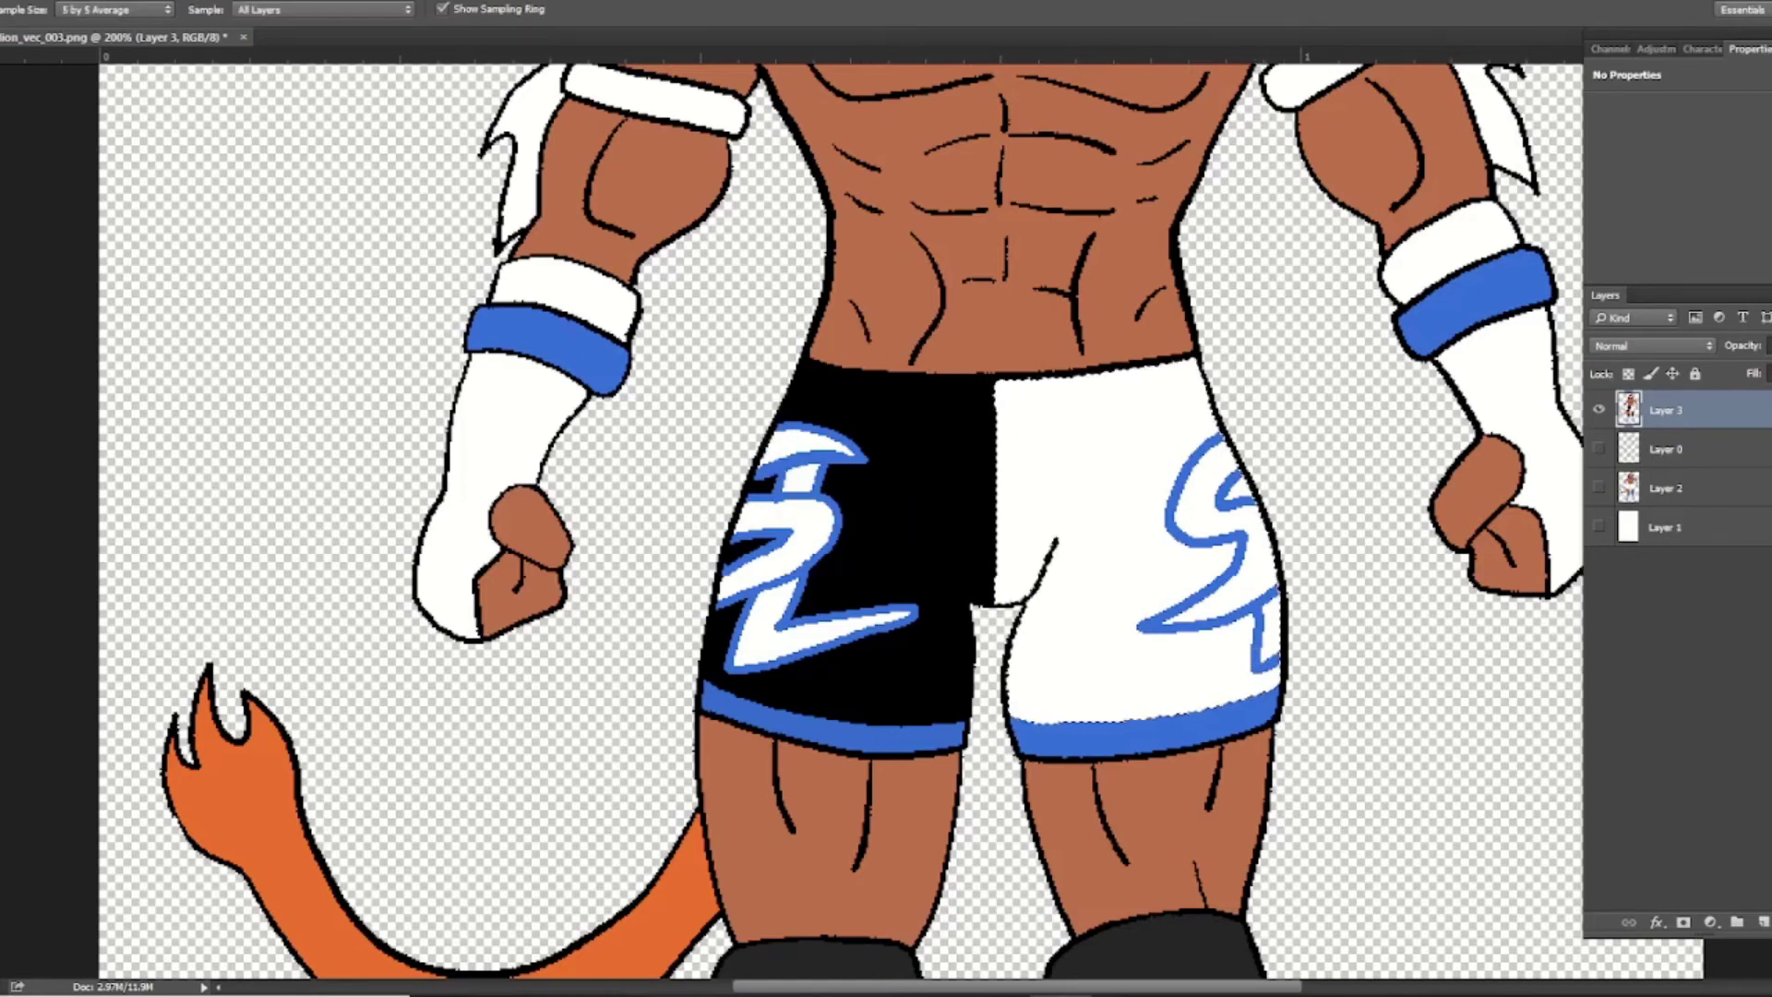
{"action": "key", "text": "g"}
{"action": "left_click", "coordinate": [1200, 498]}
{"action": "left_click", "coordinate": [1266, 633]}
{"action": "left_click", "coordinate": [184, 2]}
{"action": "left_click", "coordinate": [212, 13]}
{"action": "key", "text": "ctrl+minus"}
{"action": "key", "text": "ctrl+minus"}
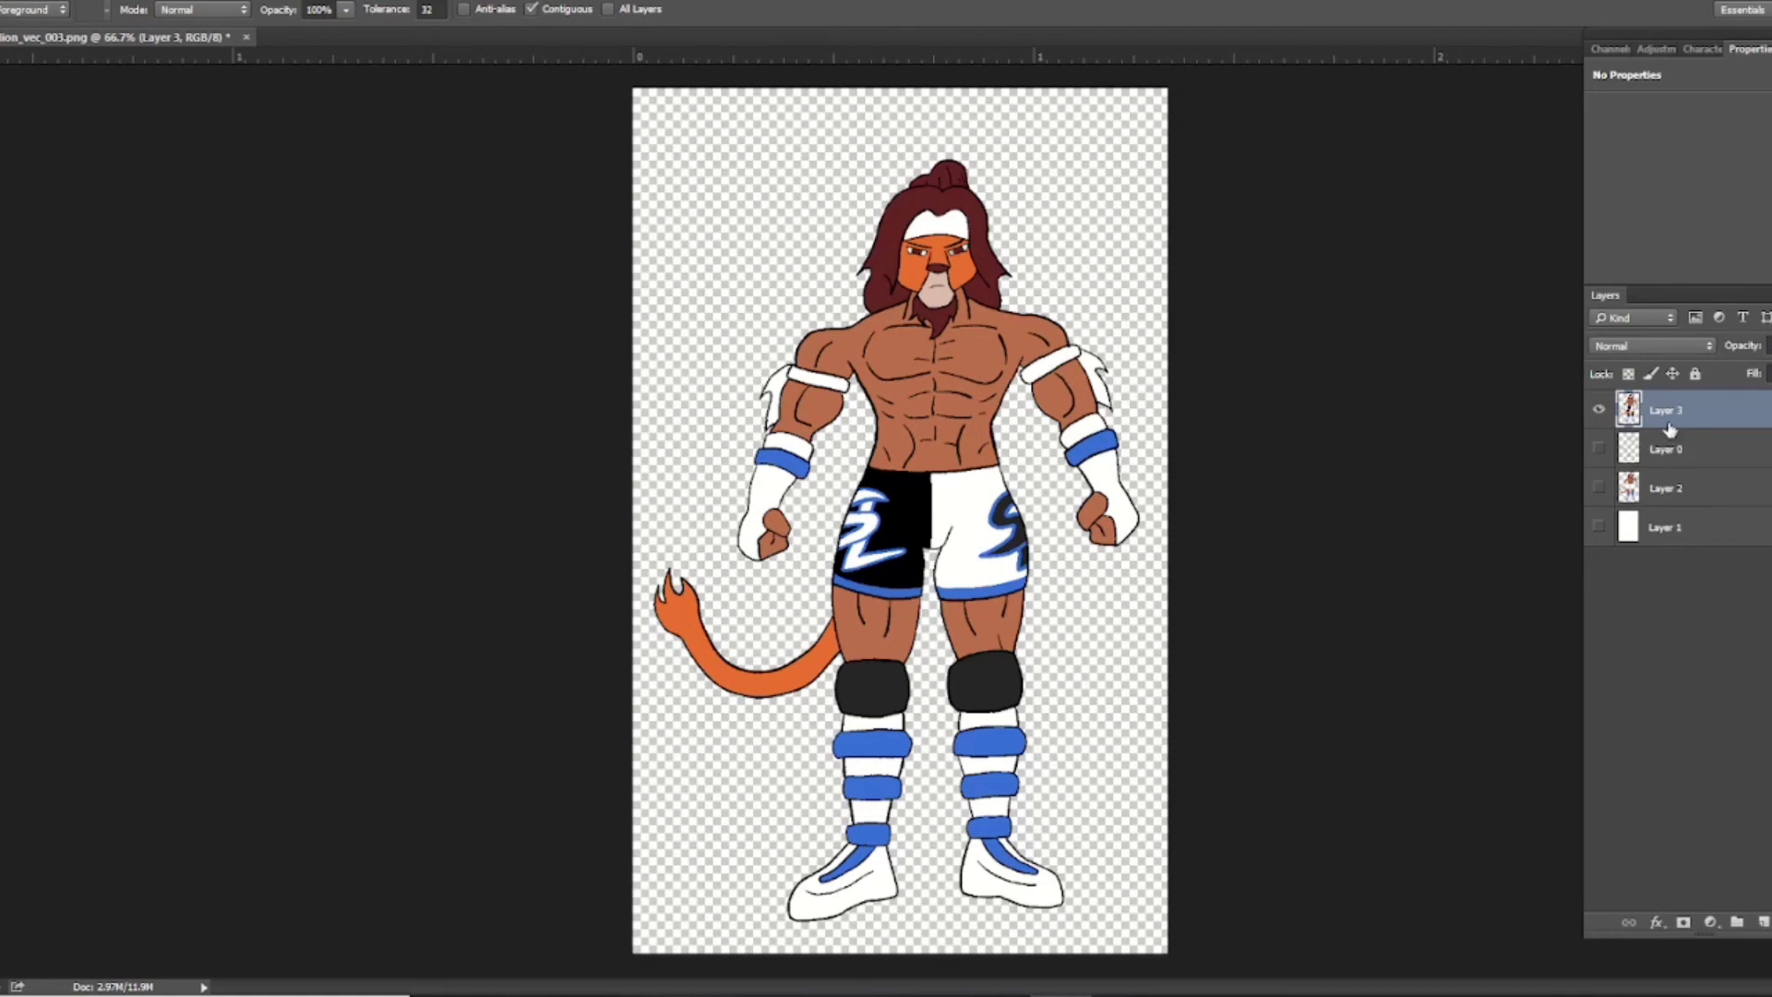
Lock Layer 3 and add a new empty layer above it
{"action": "left_click", "coordinate": [1695, 374]}
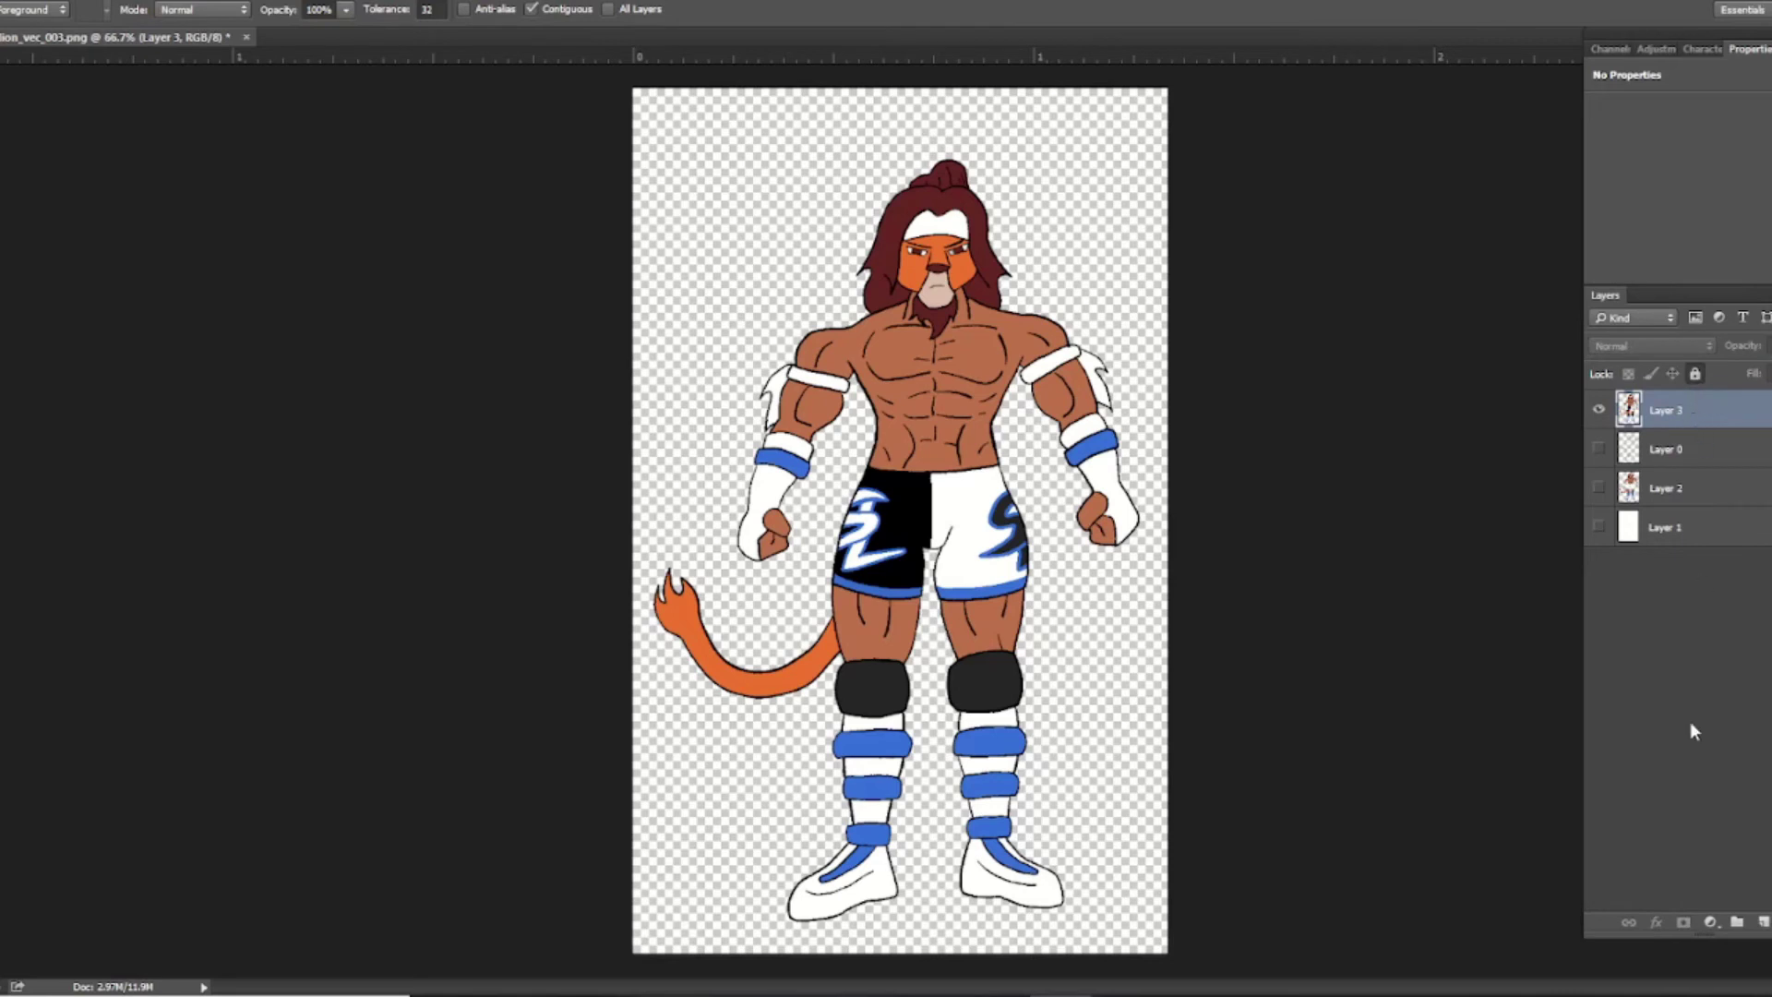
{"action": "left_click", "coordinate": [1763, 920]}
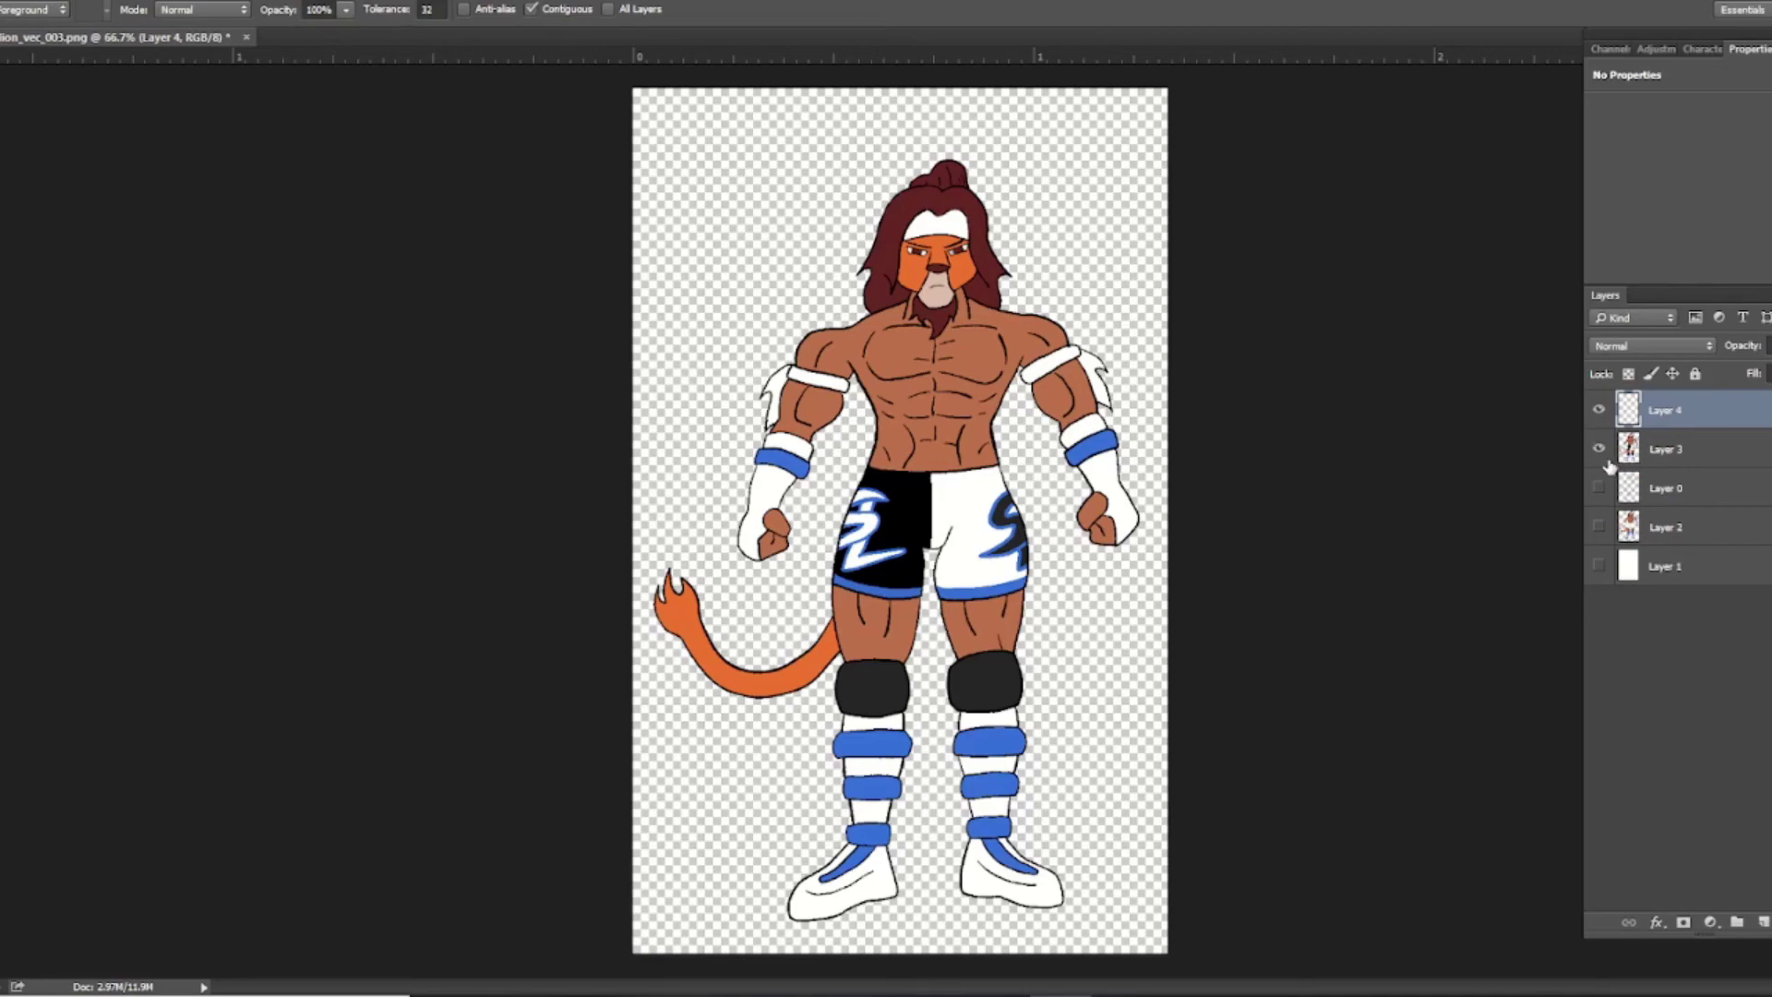
On a visible copy of Layer 2, outline an S-shaped lightning emblem in black on the shorts' leg away from the tail
{"action": "mouse_move", "coordinate": [1216, 426]}
{"action": "left_mouse_down"}
{"action": "mouse_move", "coordinate": [1156, 496]}
{"action": "mouse_move", "coordinate": [1232, 559]}
{"action": "mouse_move", "coordinate": [1149, 637]}
{"action": "mouse_move", "coordinate": [1278, 584]}
{"action": "left_mouse_up"}
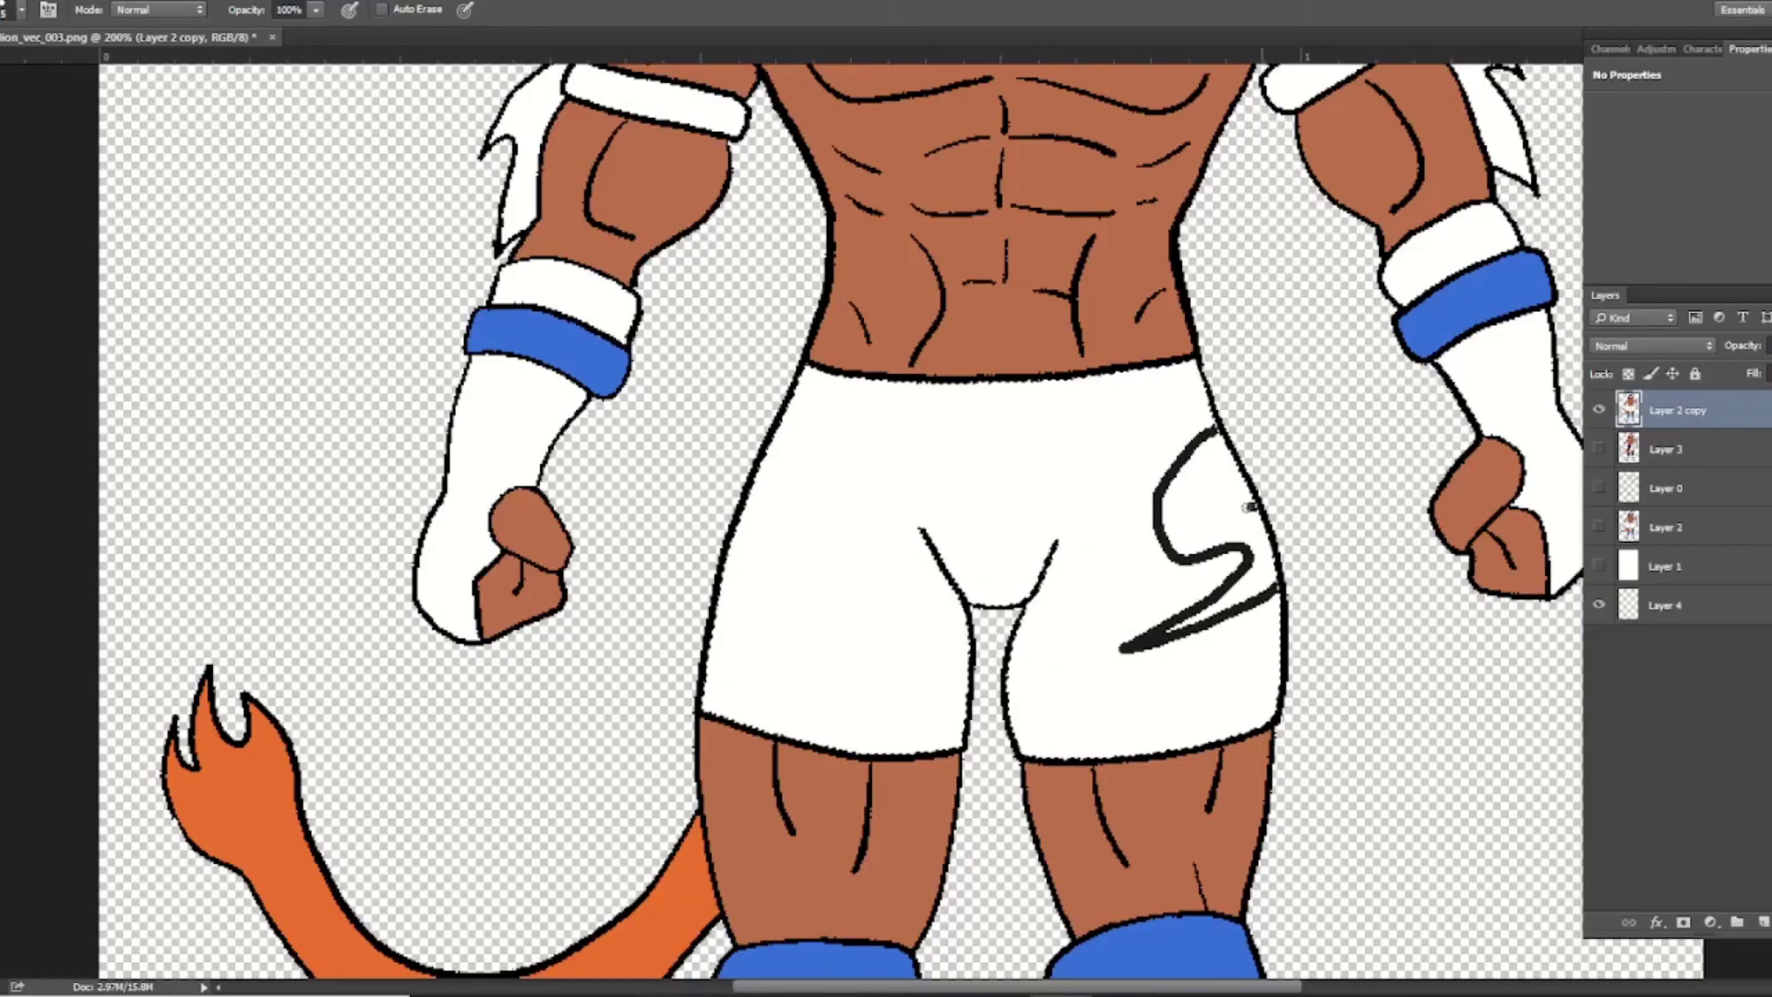
{"action": "mouse_move", "coordinate": [1255, 508]}
{"action": "left_mouse_down"}
{"action": "mouse_move", "coordinate": [1215, 510]}
{"action": "mouse_move", "coordinate": [1240, 471]}
{"action": "left_mouse_up"}
{"action": "mouse_move", "coordinate": [1270, 593]}
{"action": "left_mouse_down"}
{"action": "mouse_move", "coordinate": [1243, 677]}
{"action": "mouse_move", "coordinate": [1290, 673]}
{"action": "left_mouse_up"}
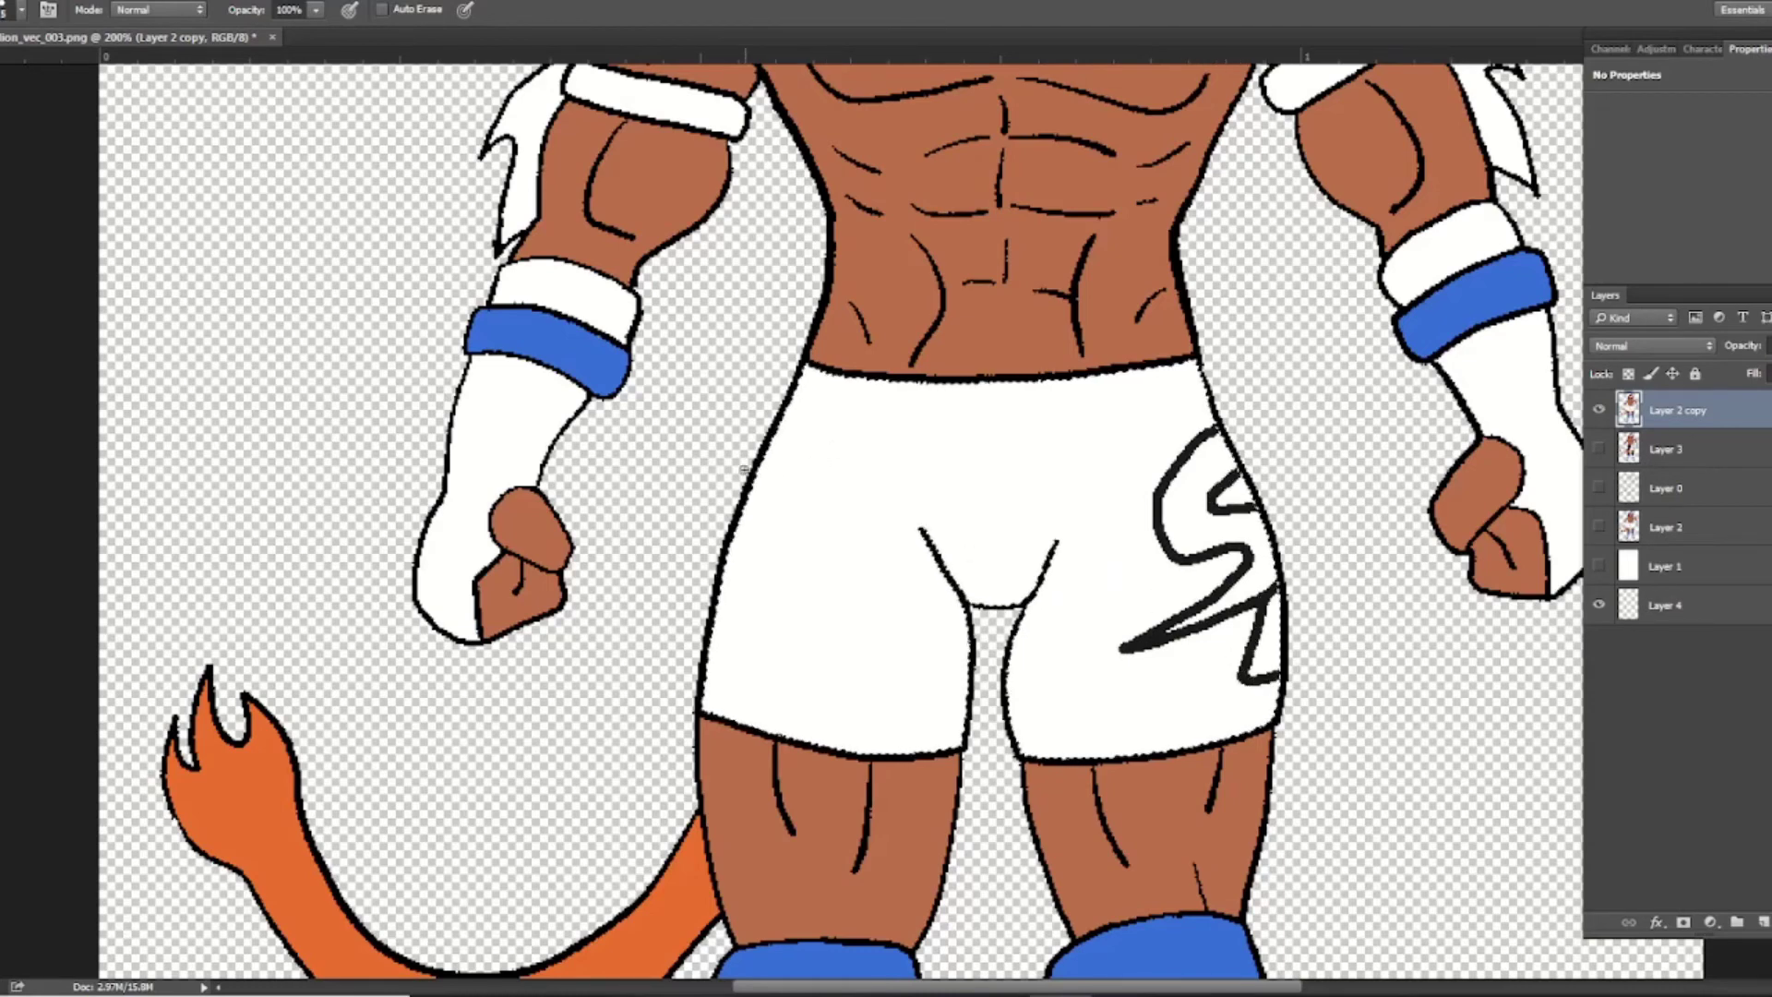
Undo a trial stroke on the tail-side leg of the shorts and open spirit_001.png
{"action": "mouse_move", "coordinate": [763, 456]}
{"action": "left_mouse_down"}
{"action": "mouse_move", "coordinate": [840, 430]}
{"action": "mouse_move", "coordinate": [906, 440]}
{"action": "left_mouse_up"}
{"action": "left_click", "coordinate": [7, 1]}
{"action": "left_click", "coordinate": [37, 7]}
{"action": "left_click", "coordinate": [7, 2]}
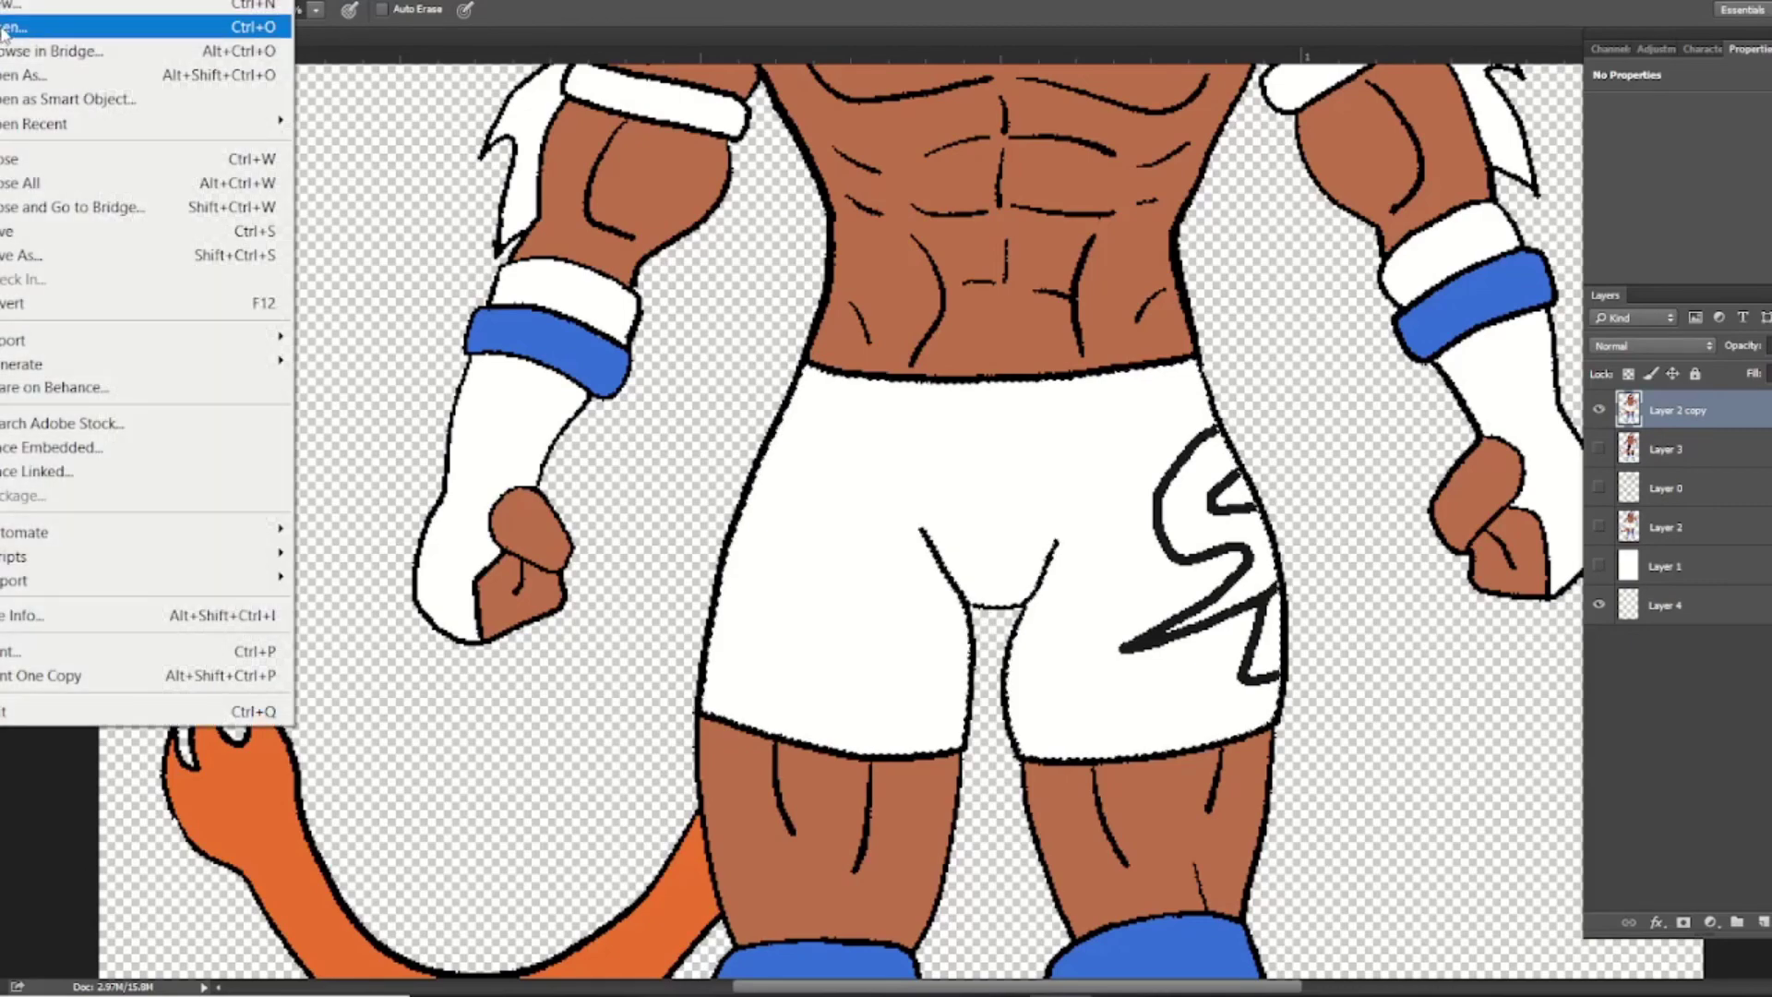
{"action": "left_click", "coordinate": [11, 26]}
{"action": "double_click", "coordinate": [453, 337]}
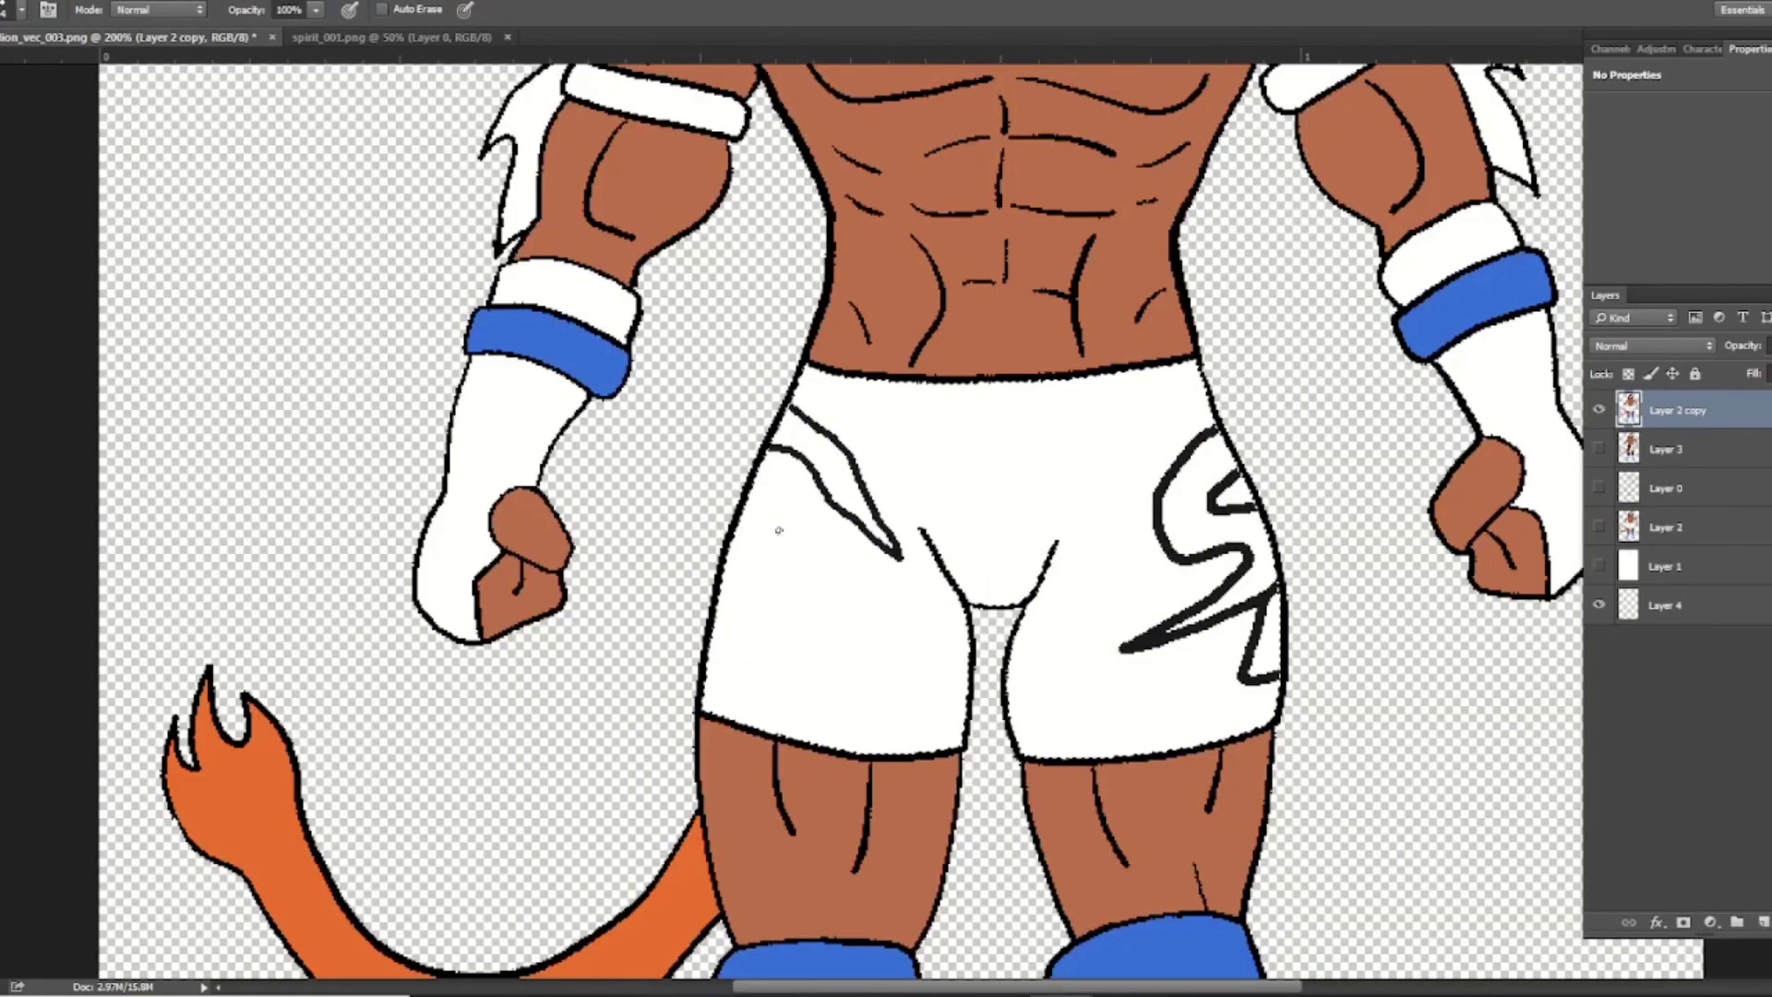
Outline three slanted claw stripes in black on the tail-side leg, and fill the stripes and the S emblem with the wristband's blue
{"action": "mouse_move", "coordinate": [746, 510]}
{"action": "left_mouse_down"}
{"action": "mouse_move", "coordinate": [881, 660]}
{"action": "mouse_move", "coordinate": [727, 565]}
{"action": "left_mouse_up"}
{"action": "mouse_move", "coordinate": [718, 614]}
{"action": "left_mouse_down"}
{"action": "mouse_move", "coordinate": [803, 702]}
{"action": "mouse_move", "coordinate": [709, 664]}
{"action": "left_mouse_up"}
{"action": "key", "text": "i"}
{"action": "left_click", "coordinate": [591, 365]}
{"action": "key", "text": "g"}
{"action": "left_click", "coordinate": [822, 471]}
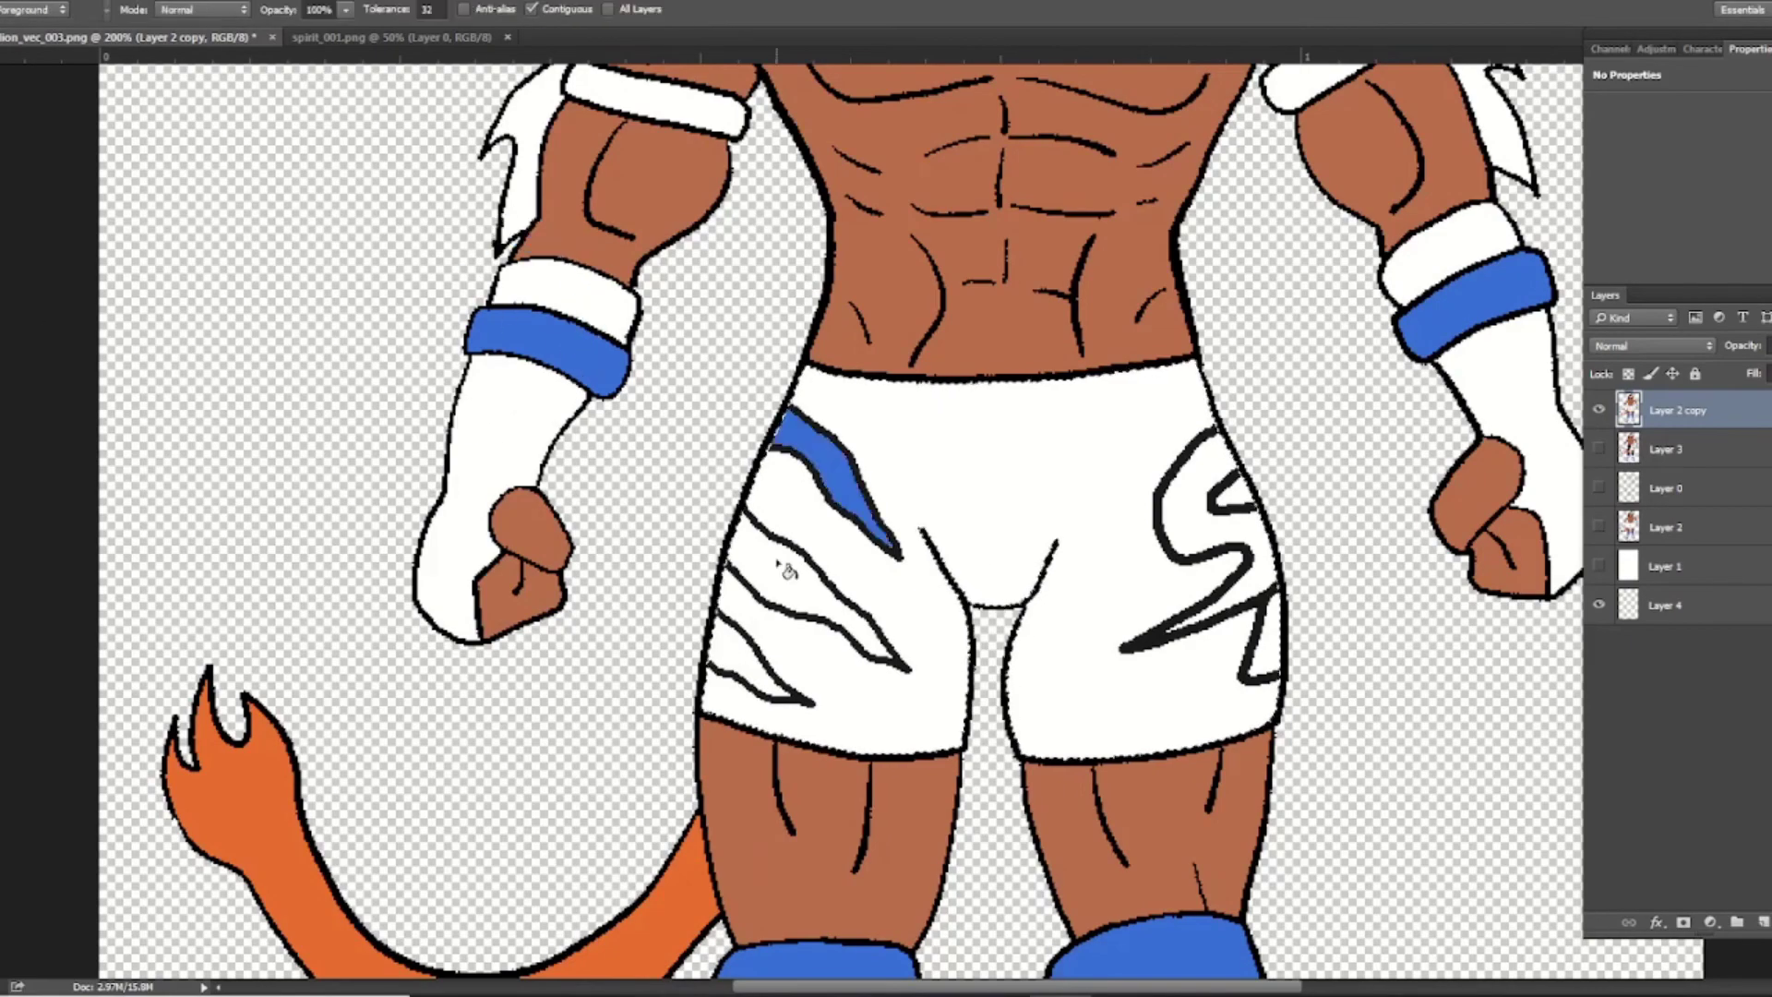
{"action": "left_click", "coordinate": [777, 562]}
{"action": "left_click", "coordinate": [746, 653]}
{"action": "left_click", "coordinate": [1193, 498]}
{"action": "left_click", "coordinate": [1260, 646]}
Select the white areas of the shorts and paint a near-black side panel behind the emblem
{"action": "key", "text": "b"}
{"action": "right_click", "coordinate": [1199, 621]}
{"action": "key", "text": "Return"}
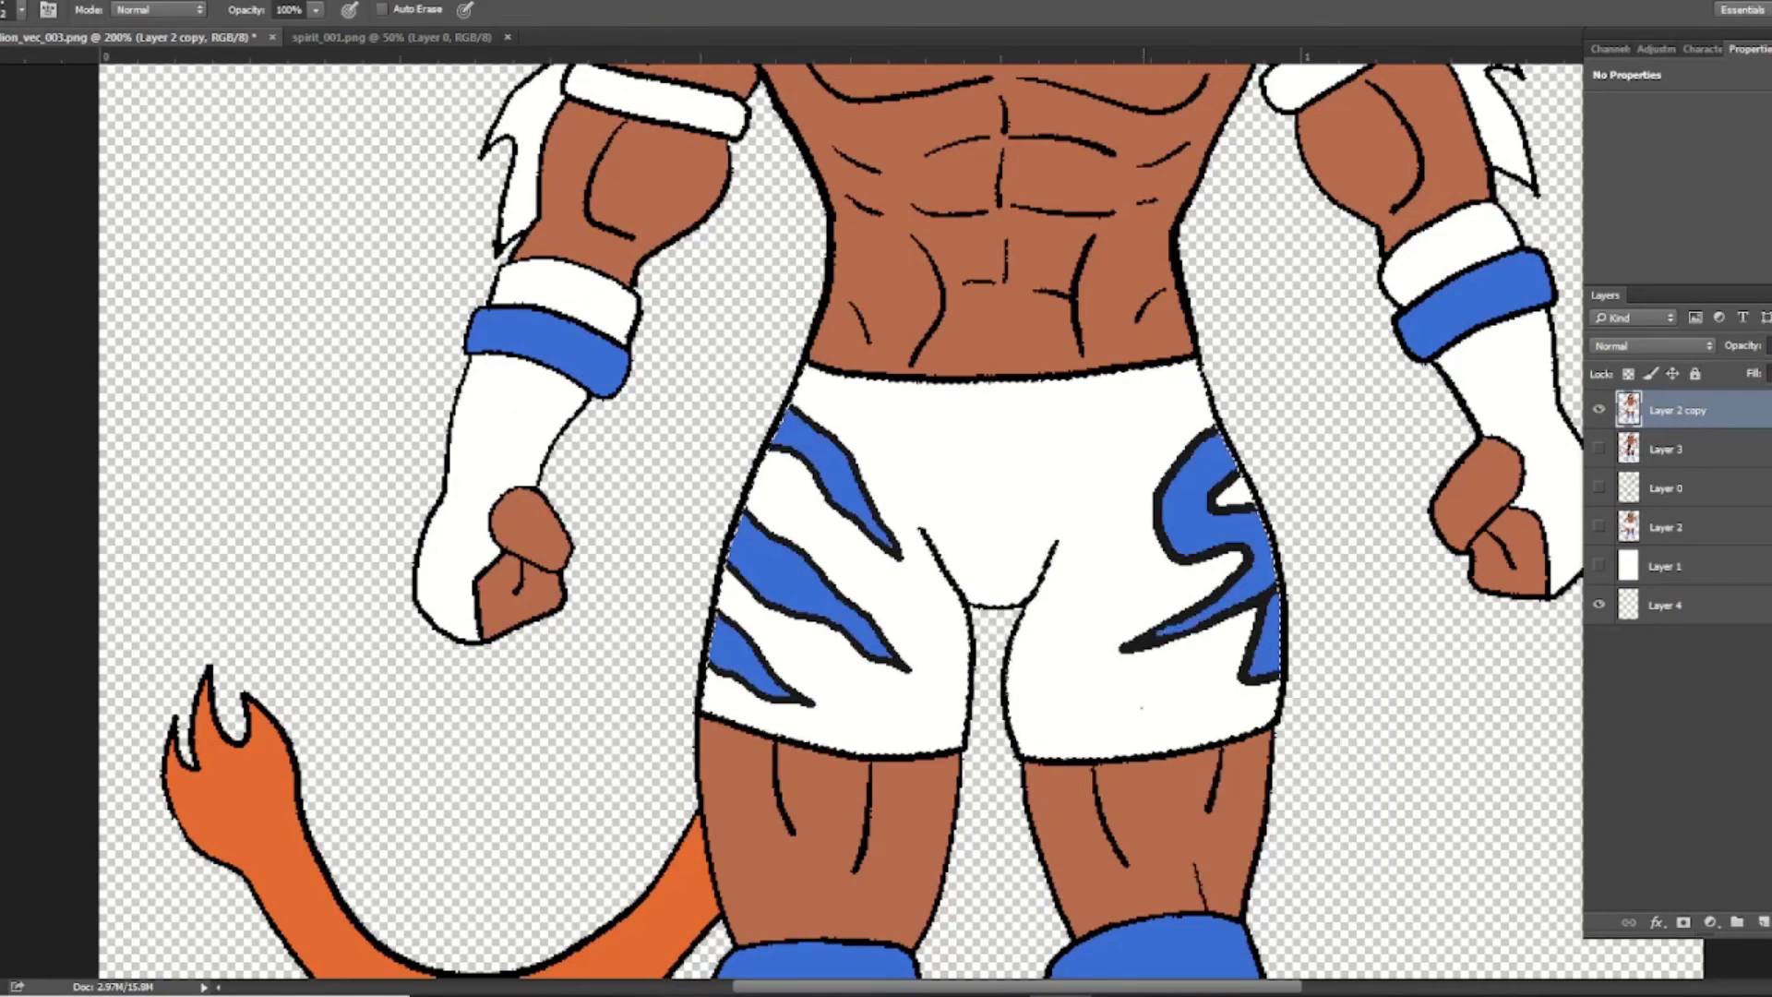
{"action": "key", "text": "ctrl+minus"}
{"action": "key", "text": "w"}
{"action": "left_click", "coordinate": [1069, 513]}
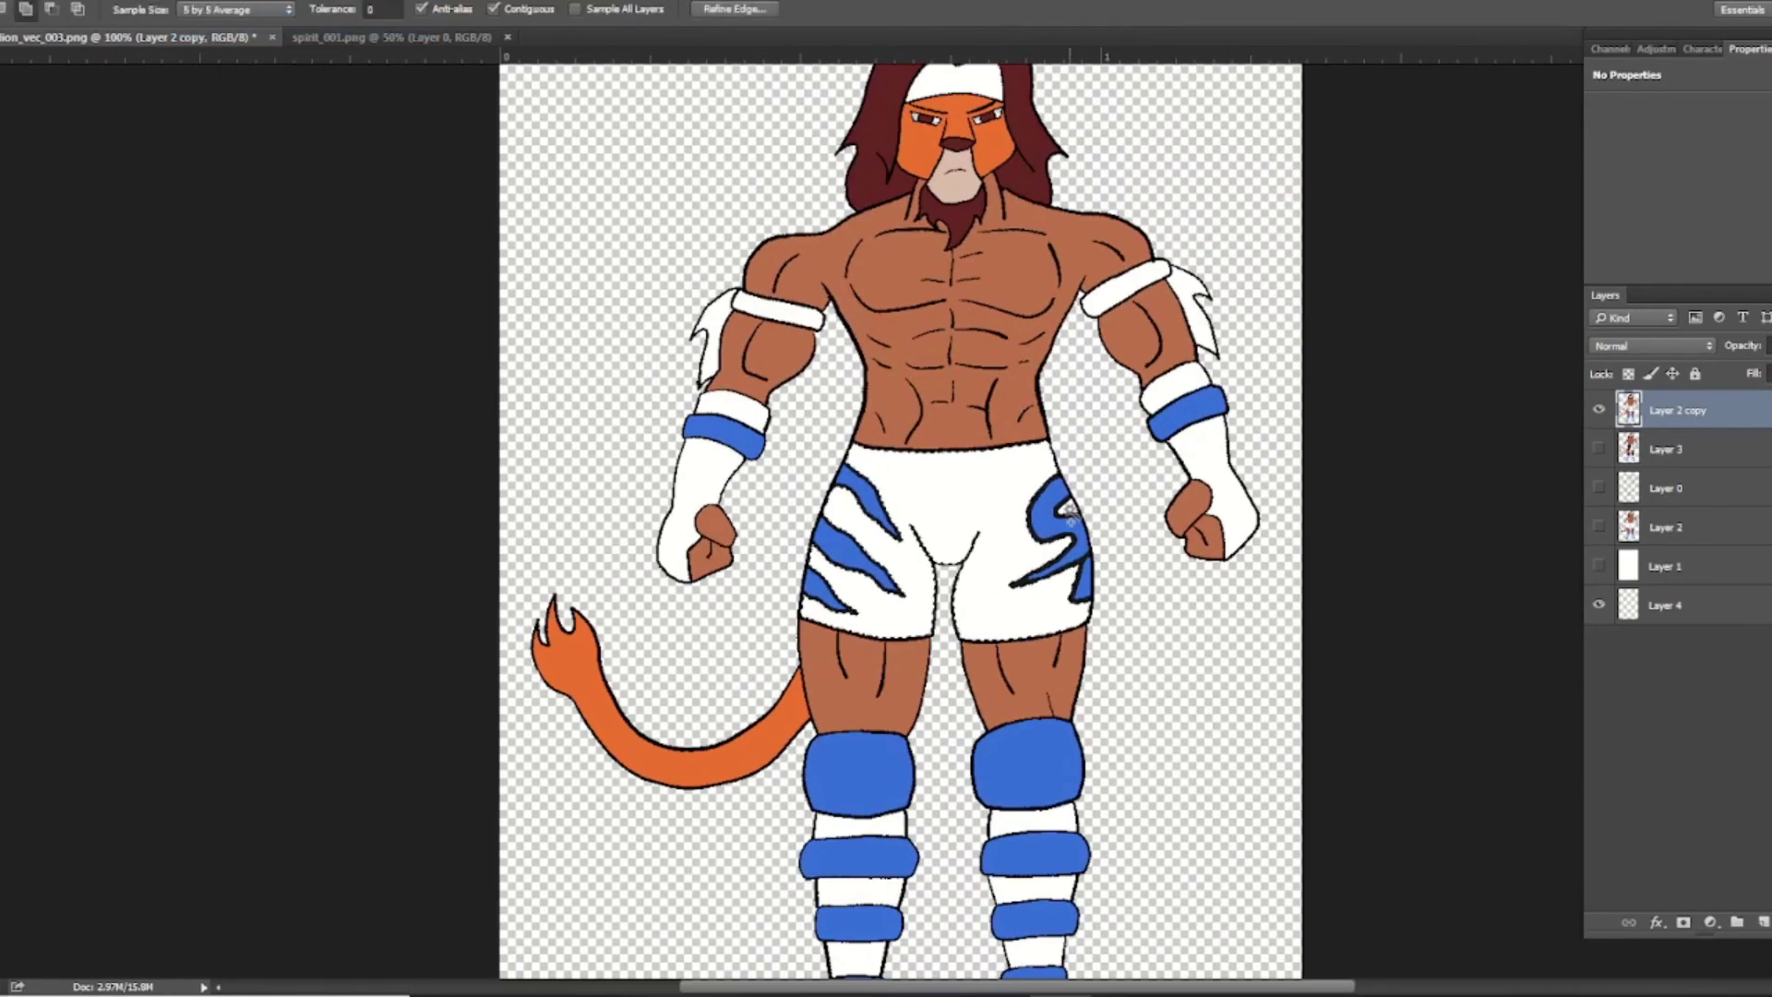
{"action": "key", "text": "b"}
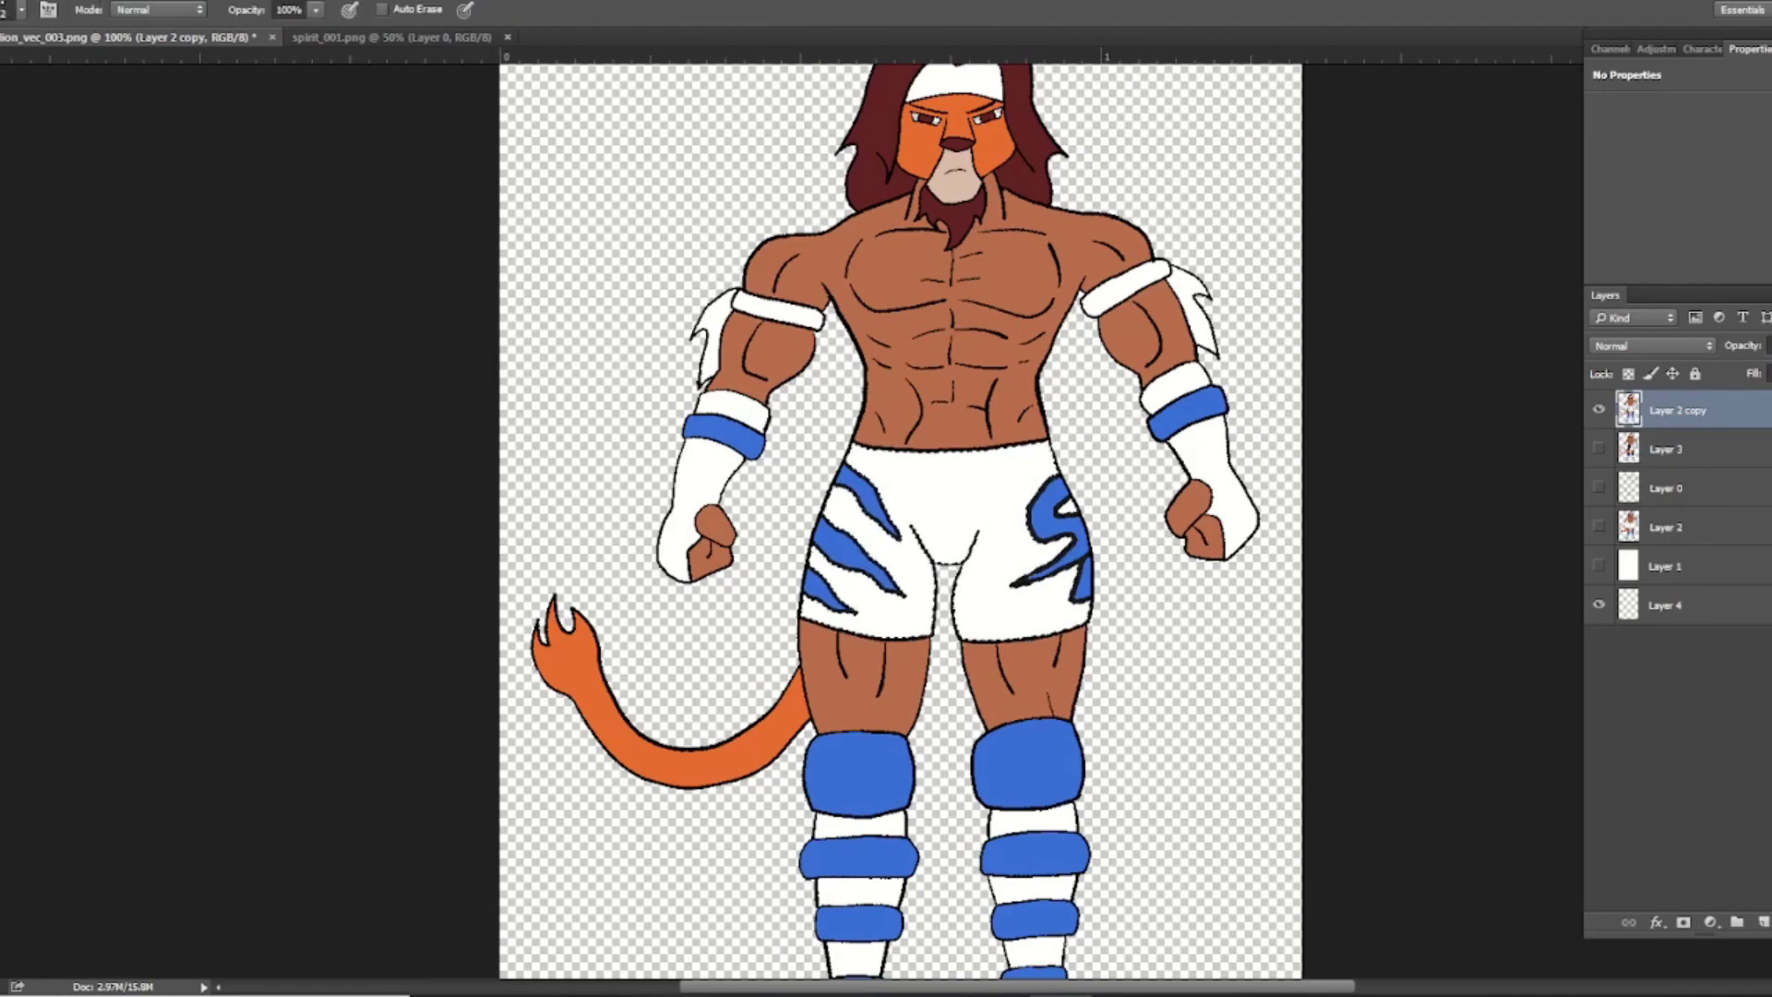
{"action": "left_click", "coordinate": [665, 699]}
{"action": "left_click", "coordinate": [1116, 470]}
{"action": "right_click", "coordinate": [1091, 514]}
{"action": "left_click_drag", "start_coordinate": [1048, 441], "coordinate": [1086, 628]}
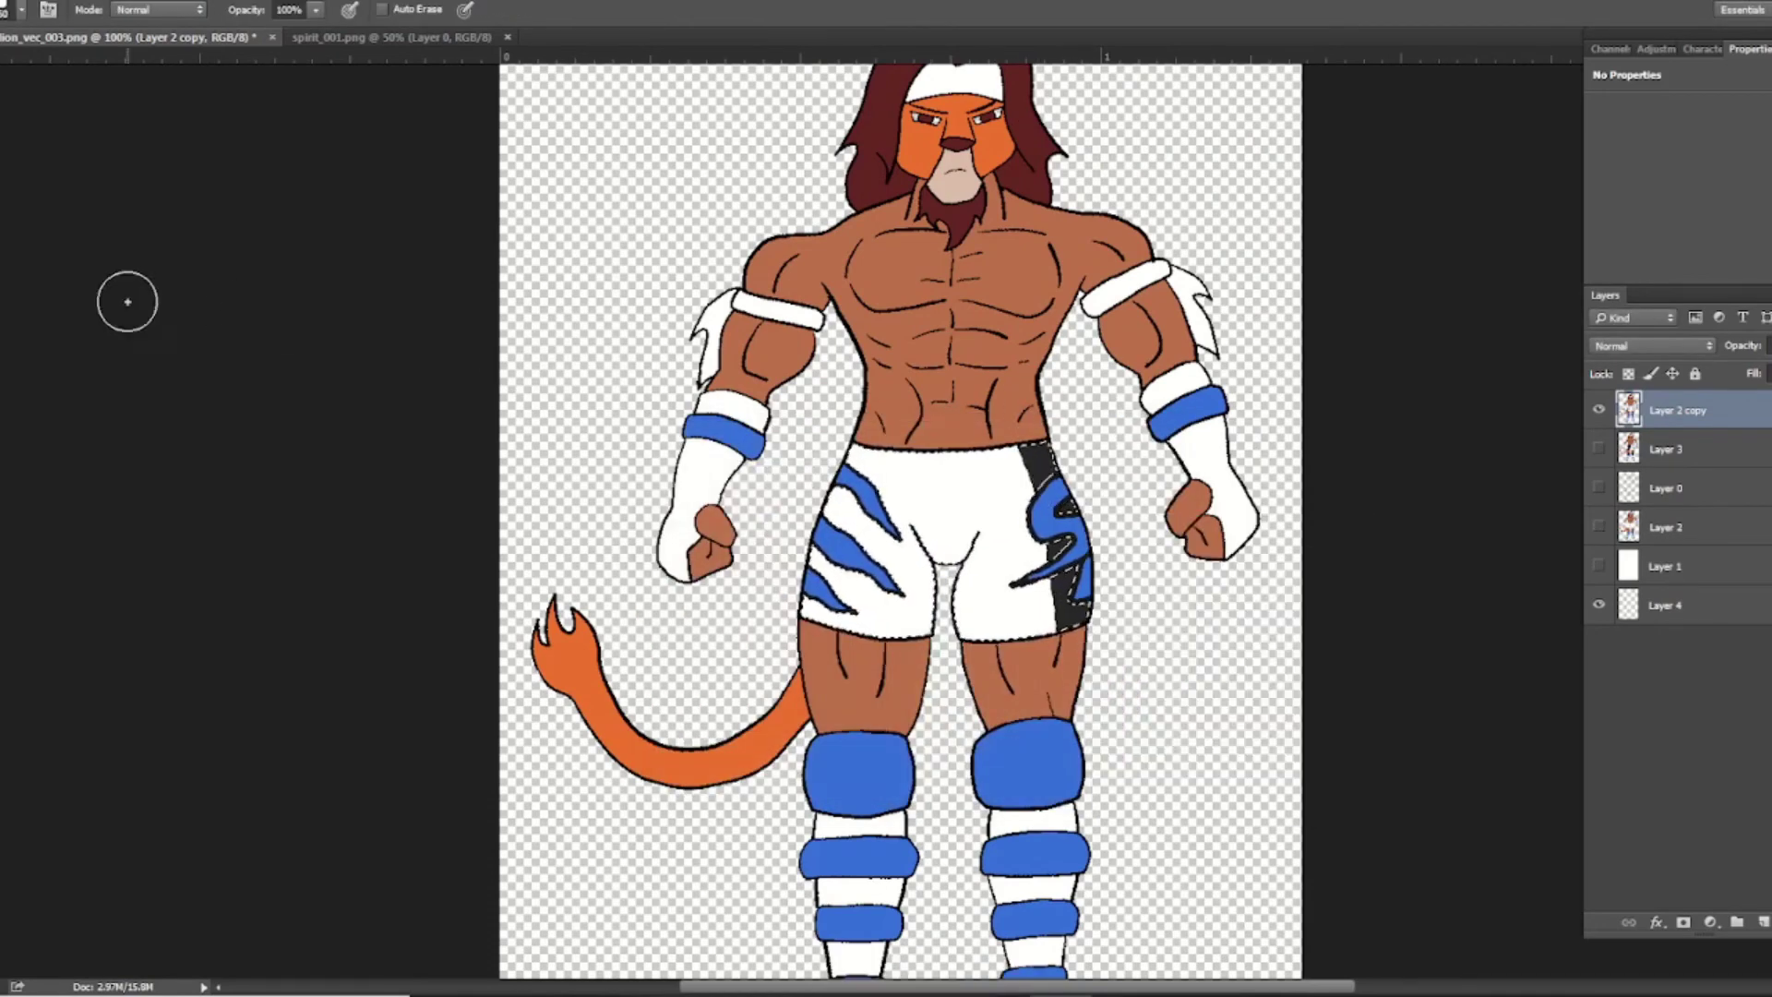
Paint a blue border along the inner edge of the dark side panel and recolour the emblem white
{"action": "key", "text": "i"}
{"action": "left_click", "coordinate": [724, 434]}
{"action": "key", "text": "b"}
{"action": "right_click", "coordinate": [1143, 444]}
{"action": "key", "text": "Return"}
{"action": "left_click_drag", "start_coordinate": [1015, 449], "coordinate": [1049, 585]}
{"action": "key", "text": "ctrl+d"}
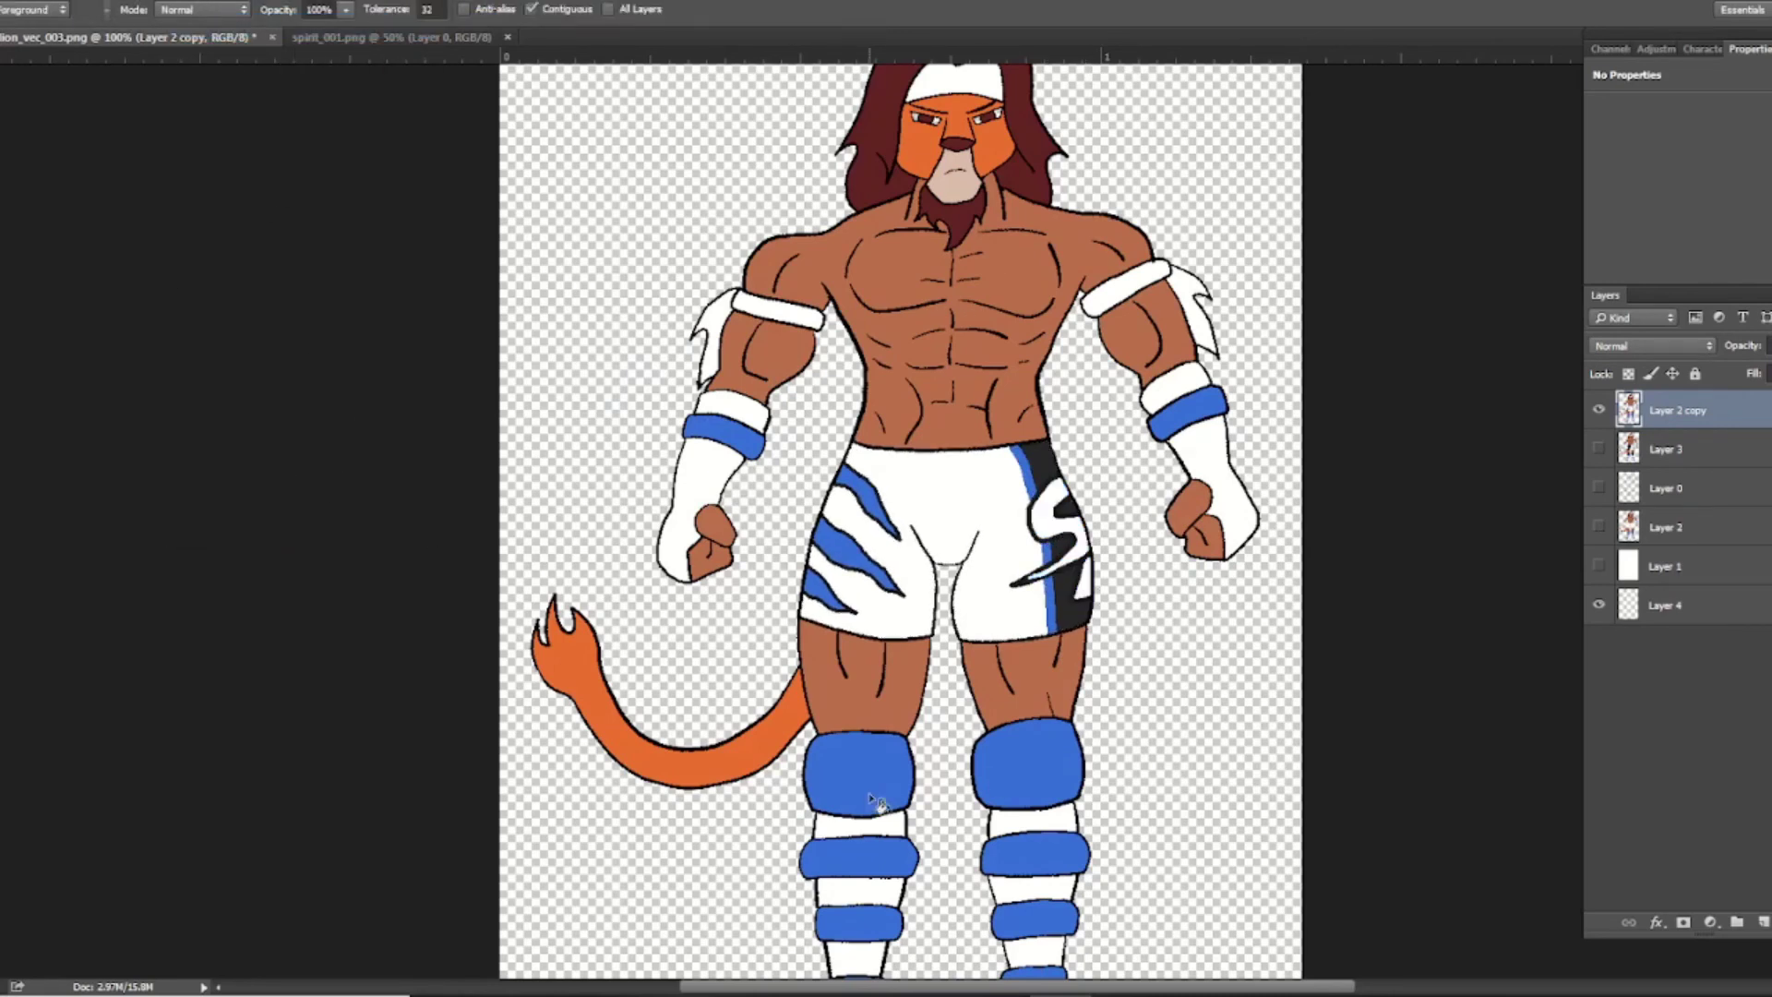
Select the shorts' white area and paint a blue hem band along the tail-side leg, undoing the first stroke and repainting it
{"action": "key", "text": "w"}
{"action": "left_click", "coordinate": [953, 512]}
{"action": "key", "text": "i"}
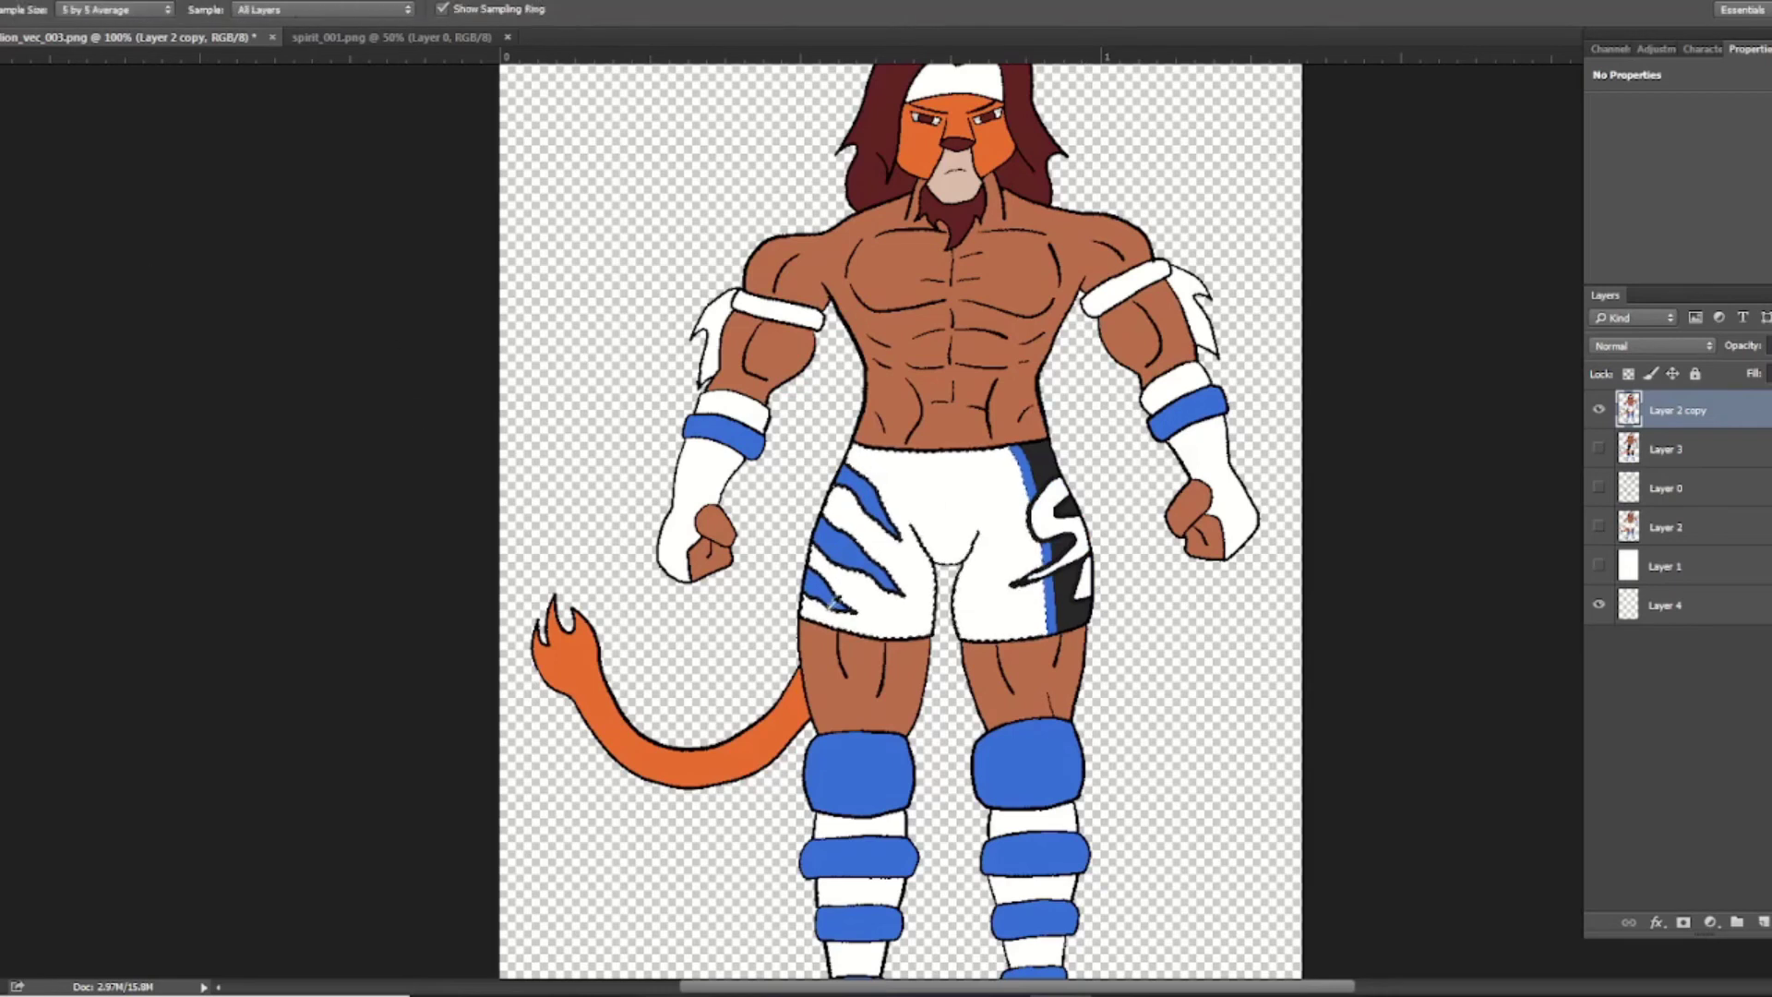
{"action": "key", "text": "b"}
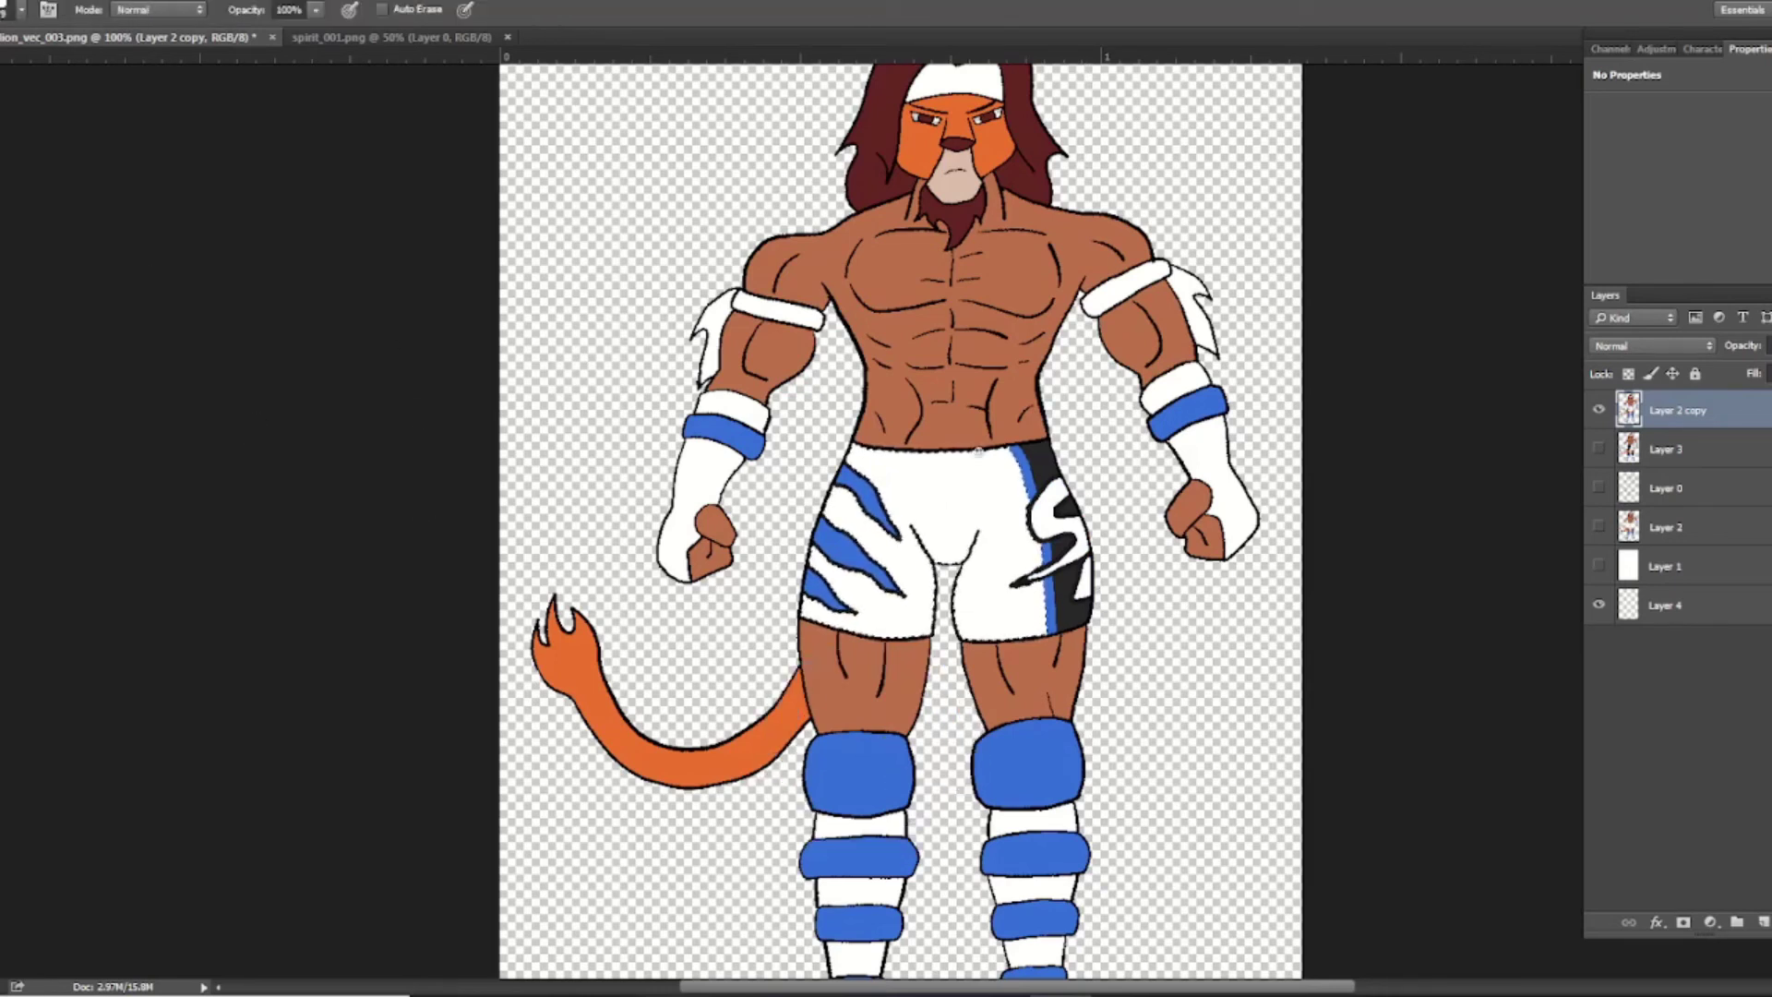
{"action": "right_click", "coordinate": [986, 603]}
{"action": "left_click", "coordinate": [1053, 744]}
{"action": "left_click_drag", "start_coordinate": [810, 609], "coordinate": [909, 630]}
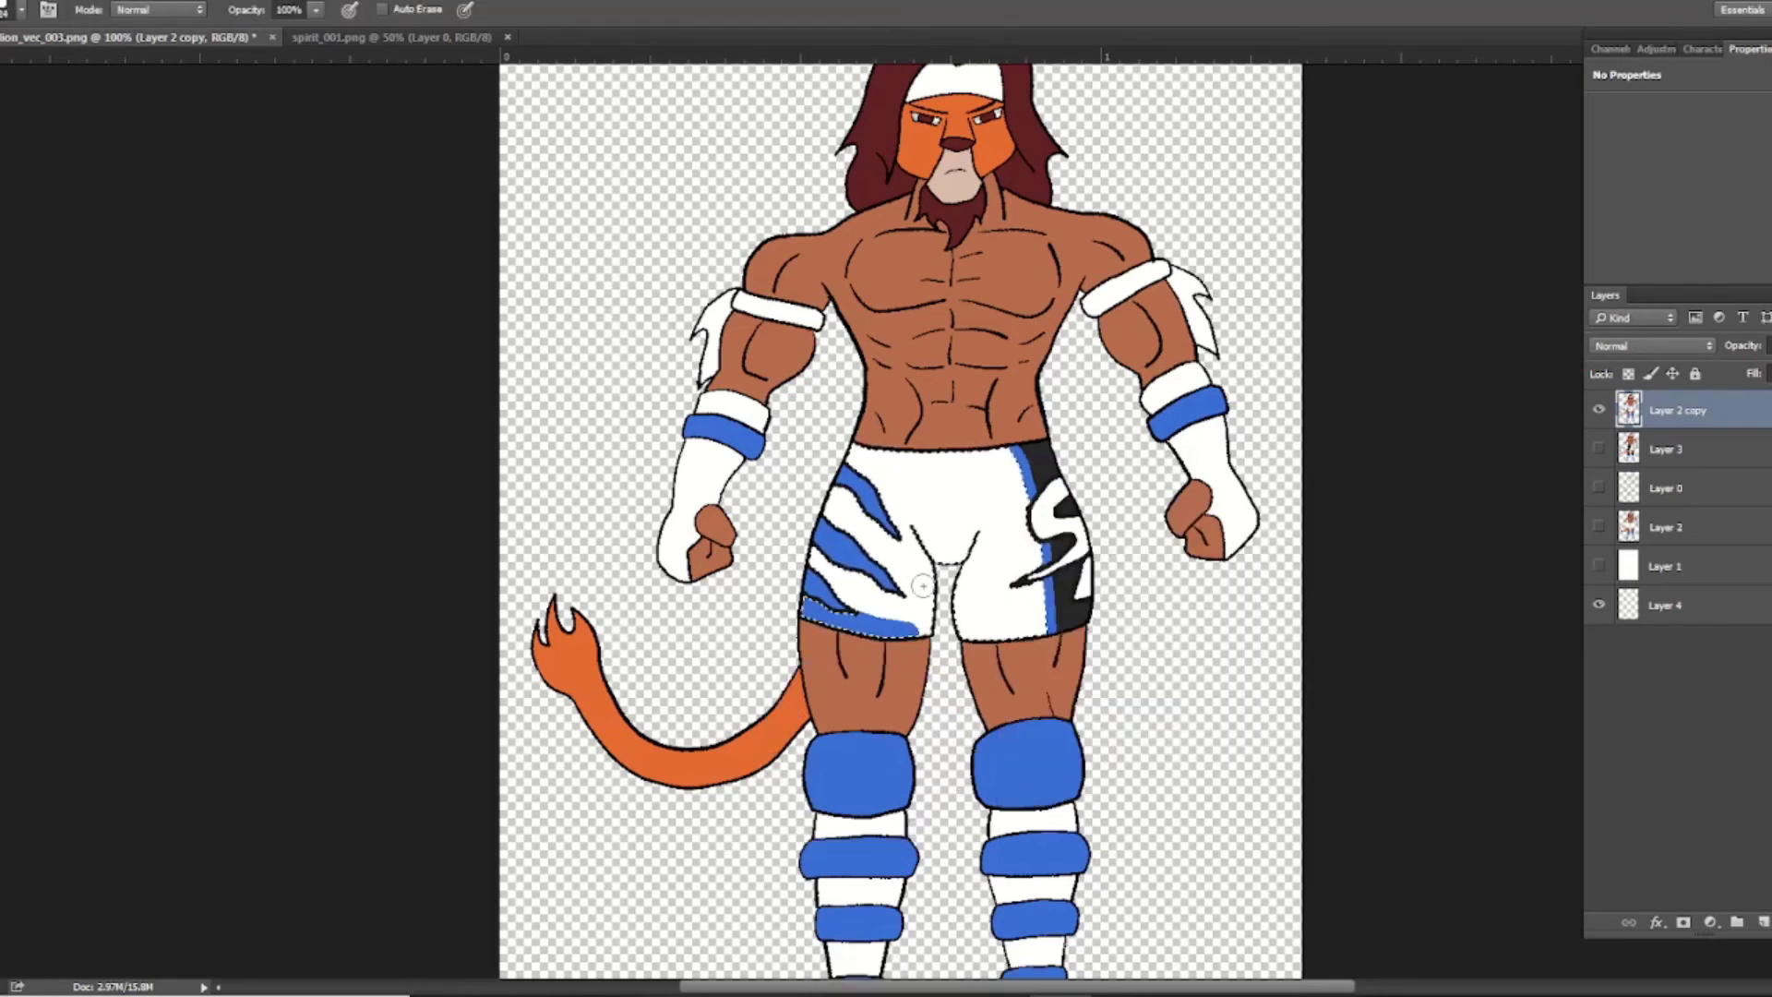
{"action": "left_click", "coordinate": [13, 1]}
{"action": "left_click", "coordinate": [51, 48]}
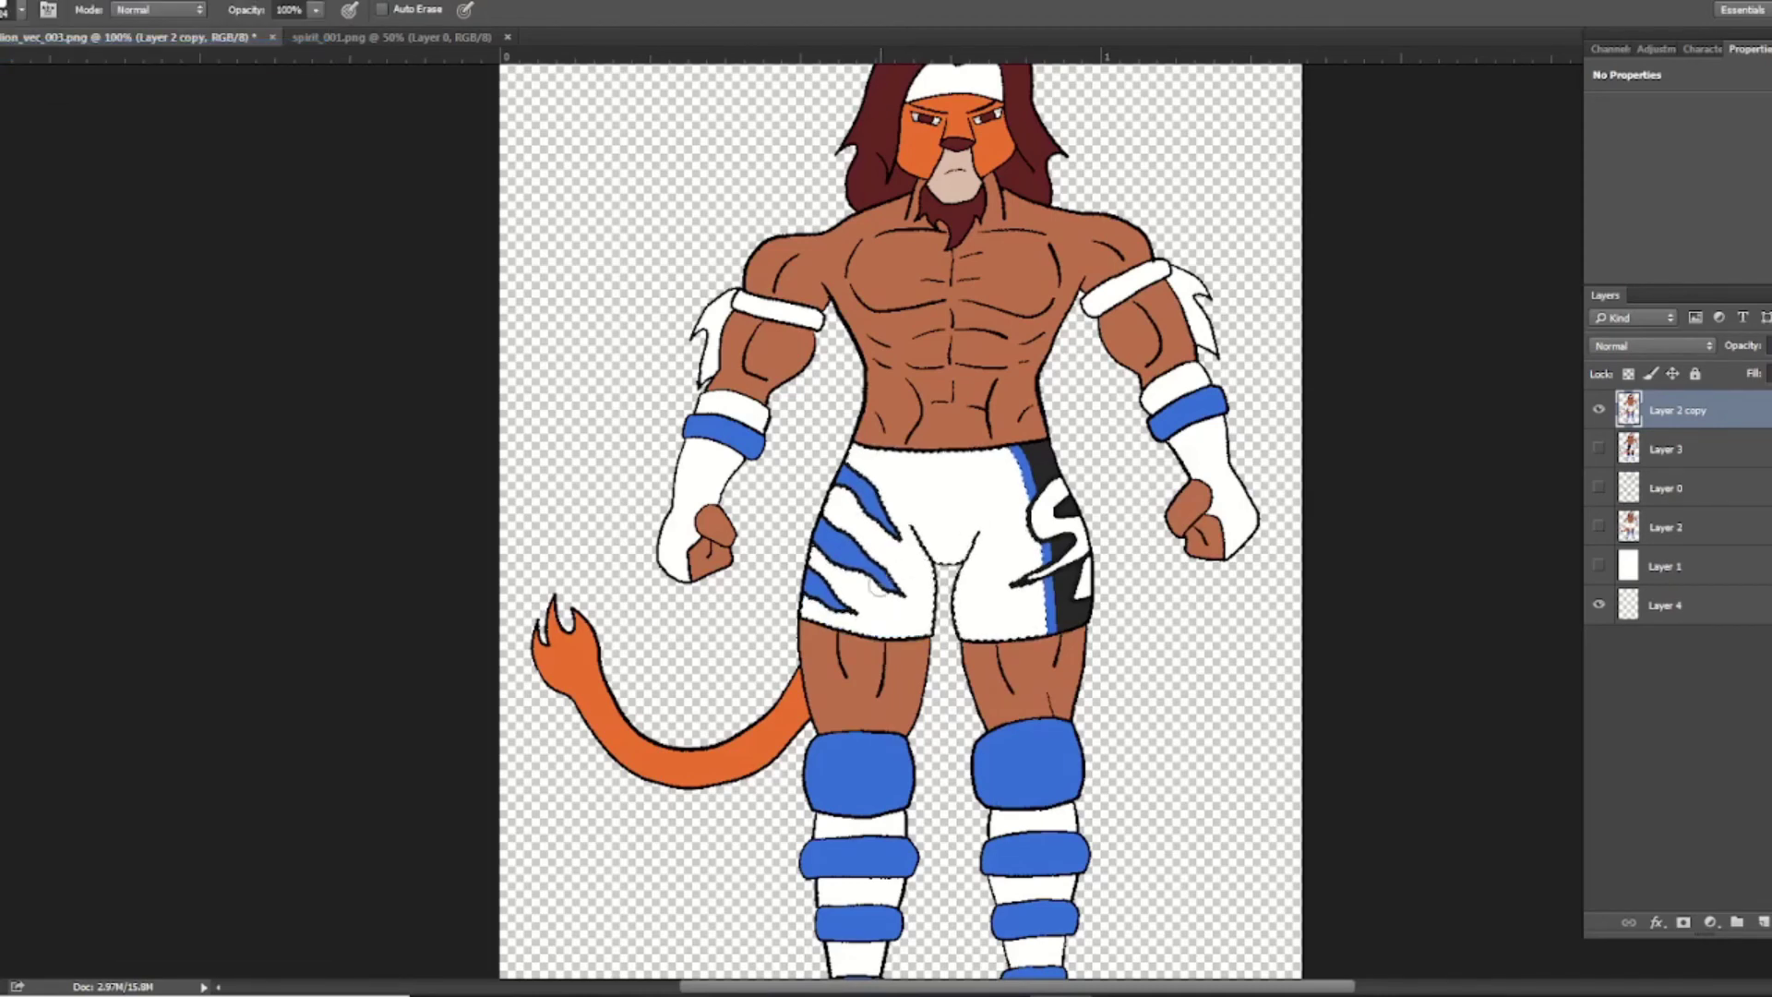
{"action": "left_click_drag", "start_coordinate": [790, 600], "coordinate": [923, 627]}
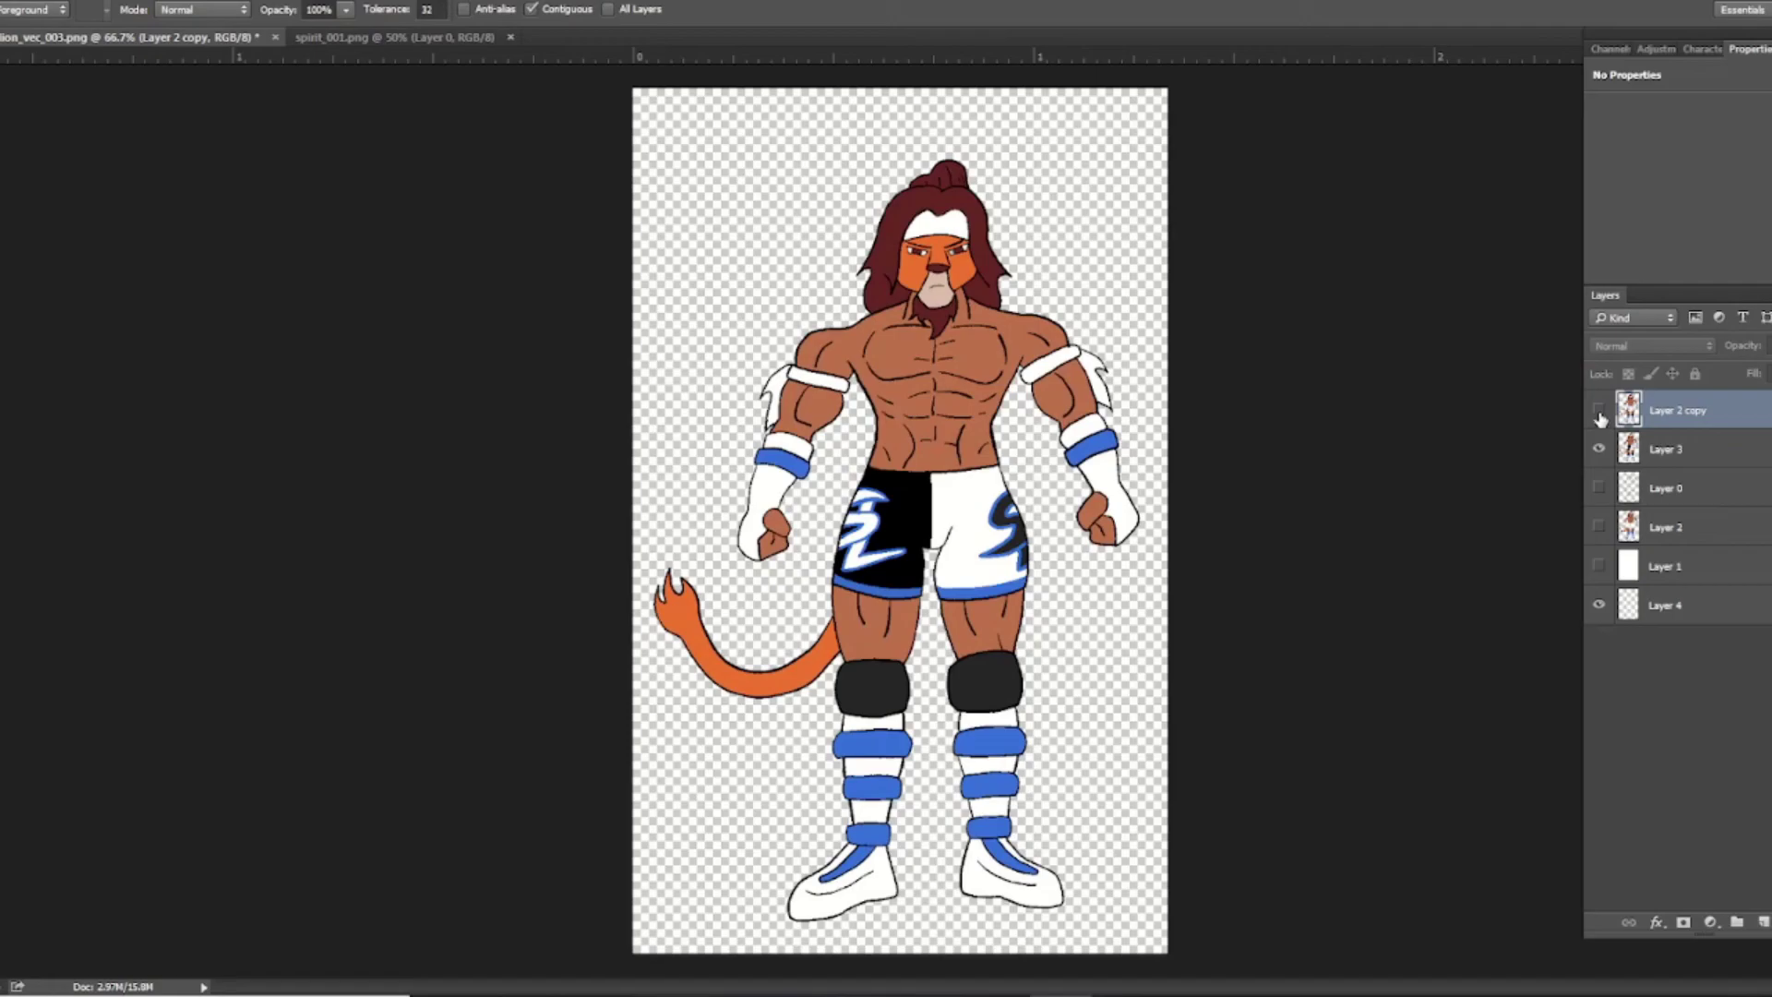
Duplicate Layer 2, move the copy to the top of the stack, and hide the other character layers
{"action": "left_click", "coordinate": [1600, 409]}
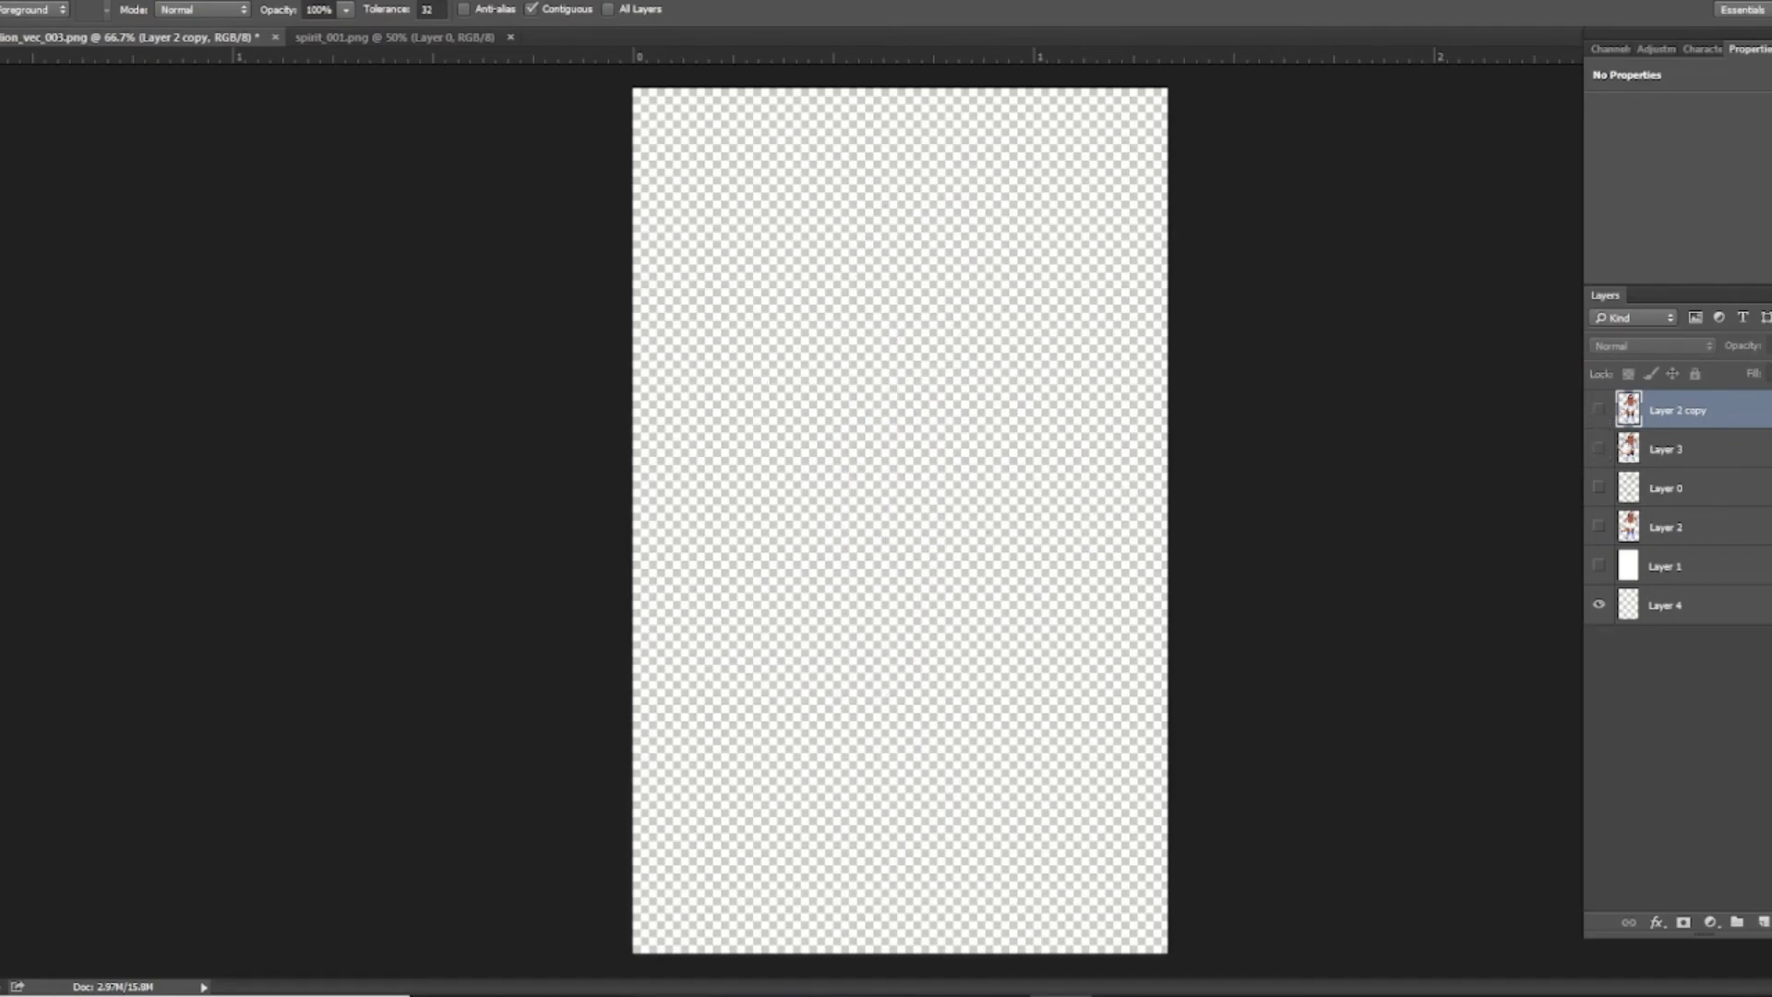
{"action": "left_click", "coordinate": [1601, 532]}
{"action": "left_click_drag", "start_coordinate": [1662, 527], "coordinate": [1761, 922]}
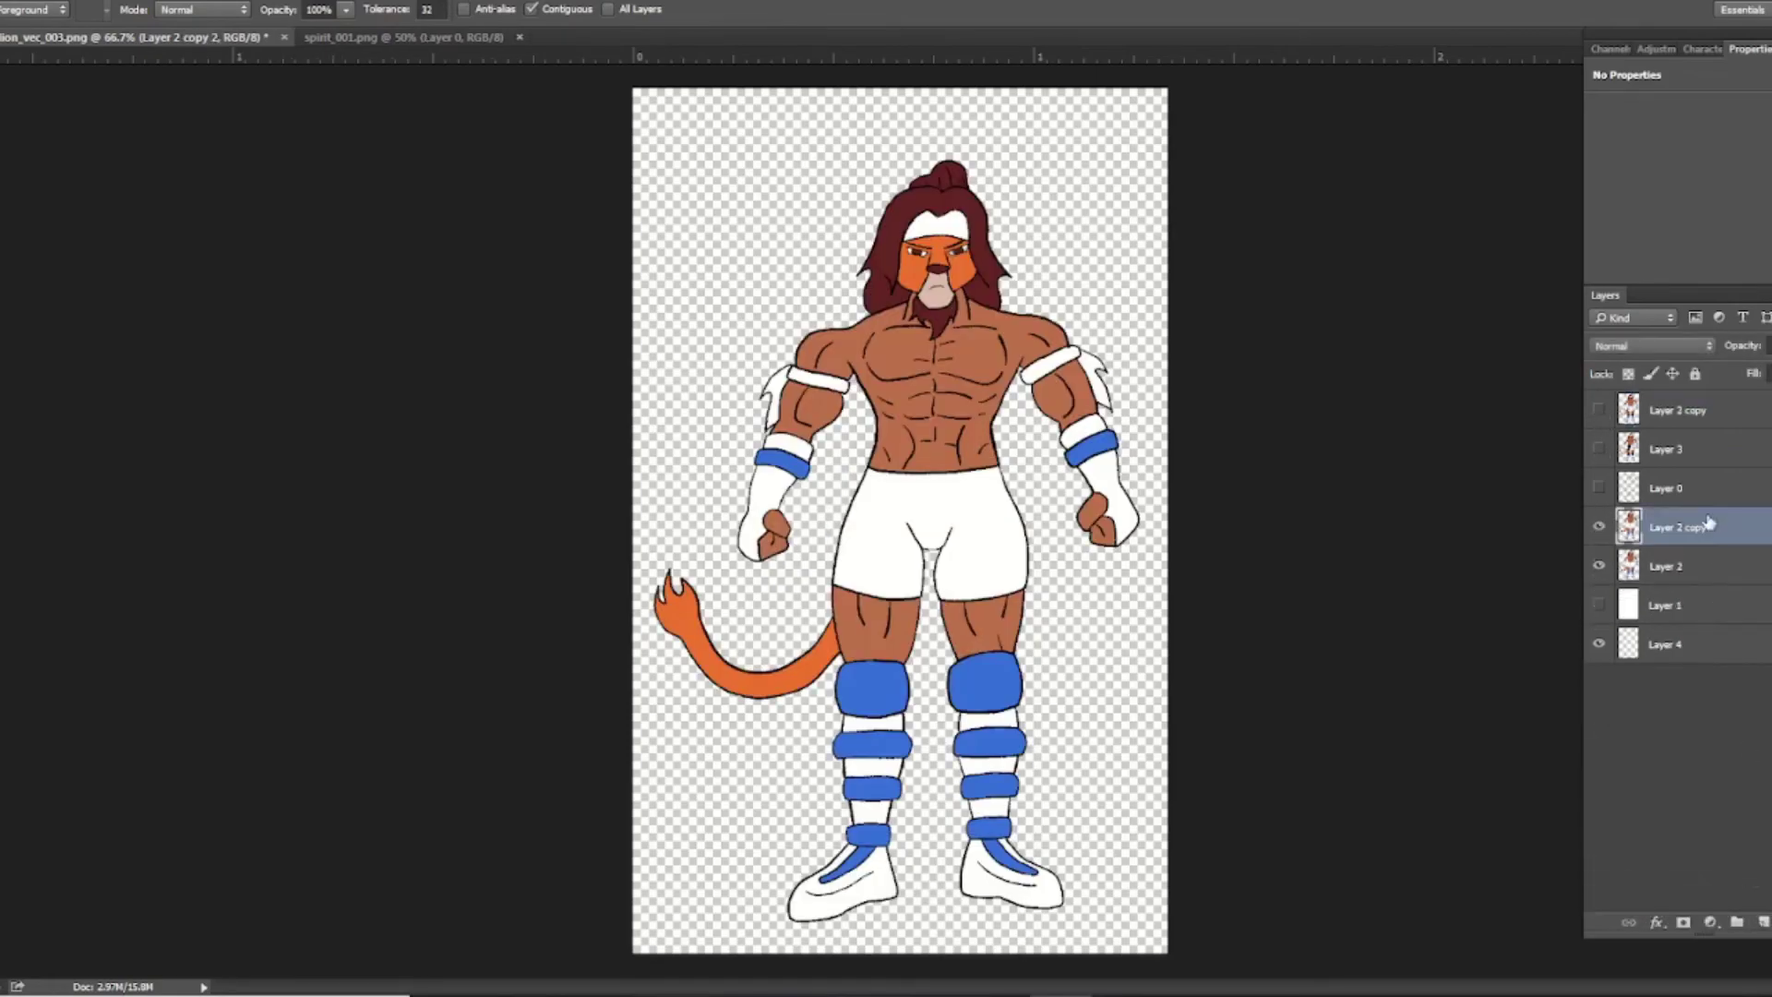
{"action": "left_click_drag", "start_coordinate": [1677, 535], "coordinate": [1678, 434]}
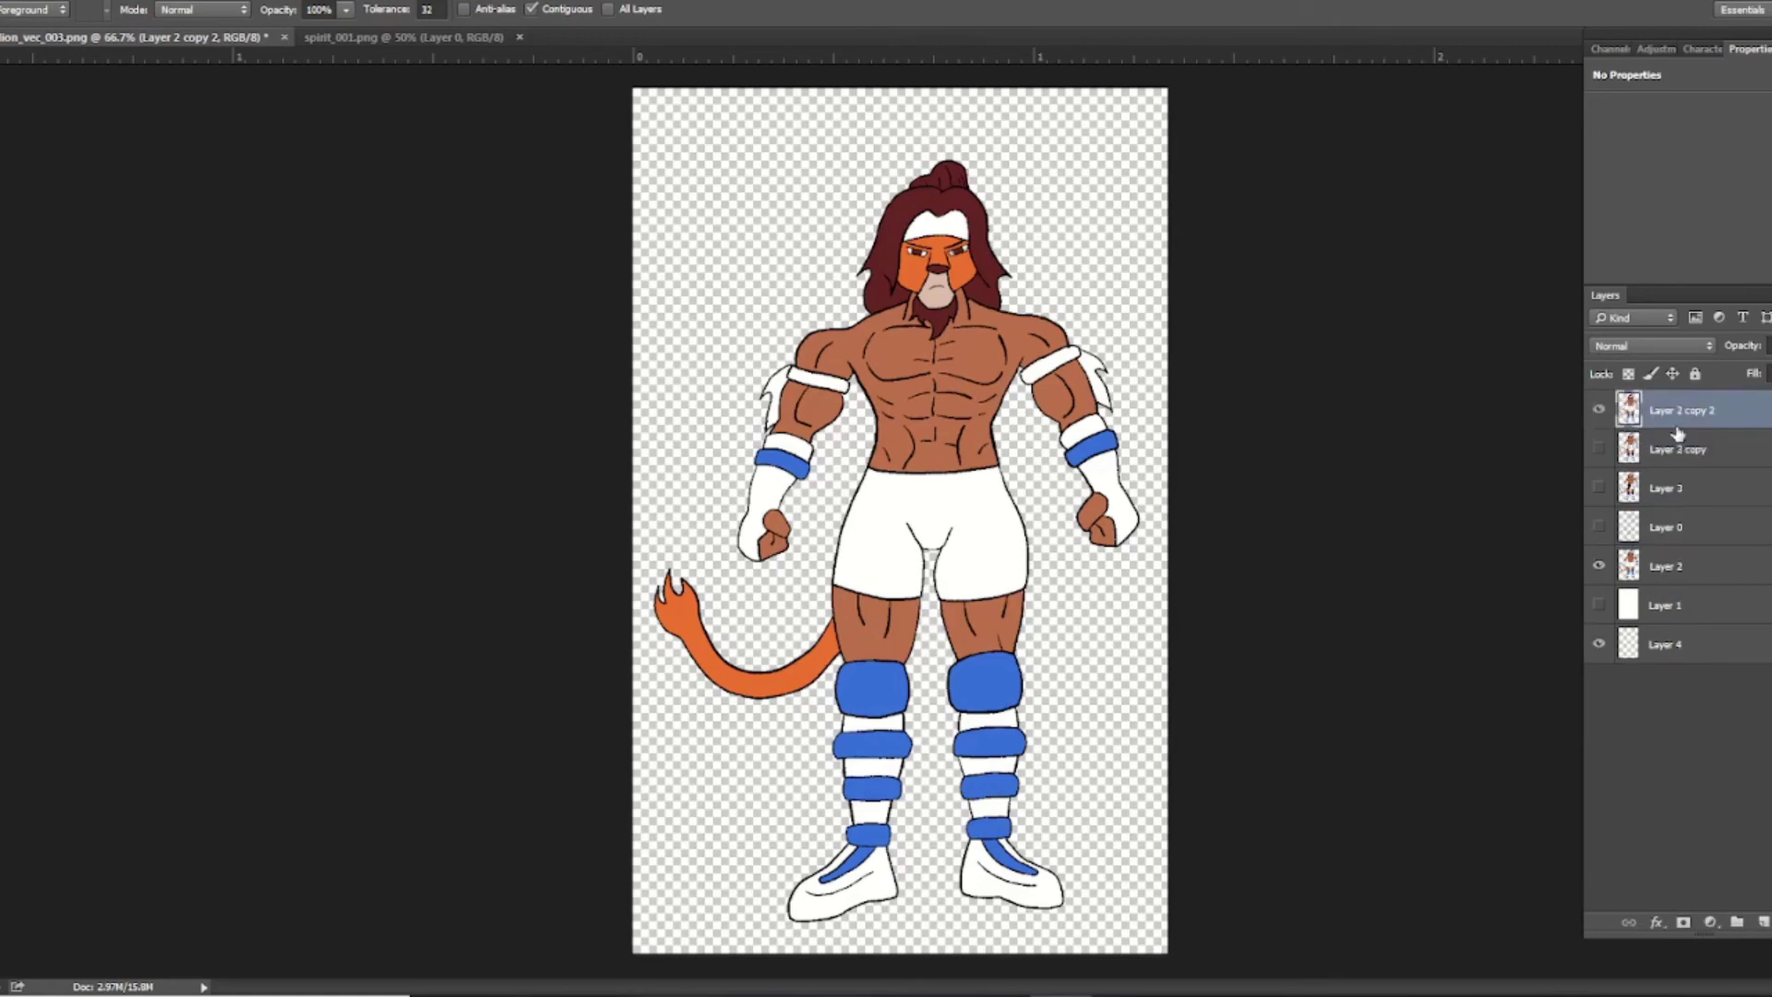
{"action": "left_click", "coordinate": [1600, 566]}
Paint the tail-side half of the shorts near-black up to the centre line on the top copy of Layer 2
{"action": "key", "text": "ctrl+plus"}
{"action": "key", "text": "ctrl+plus"}
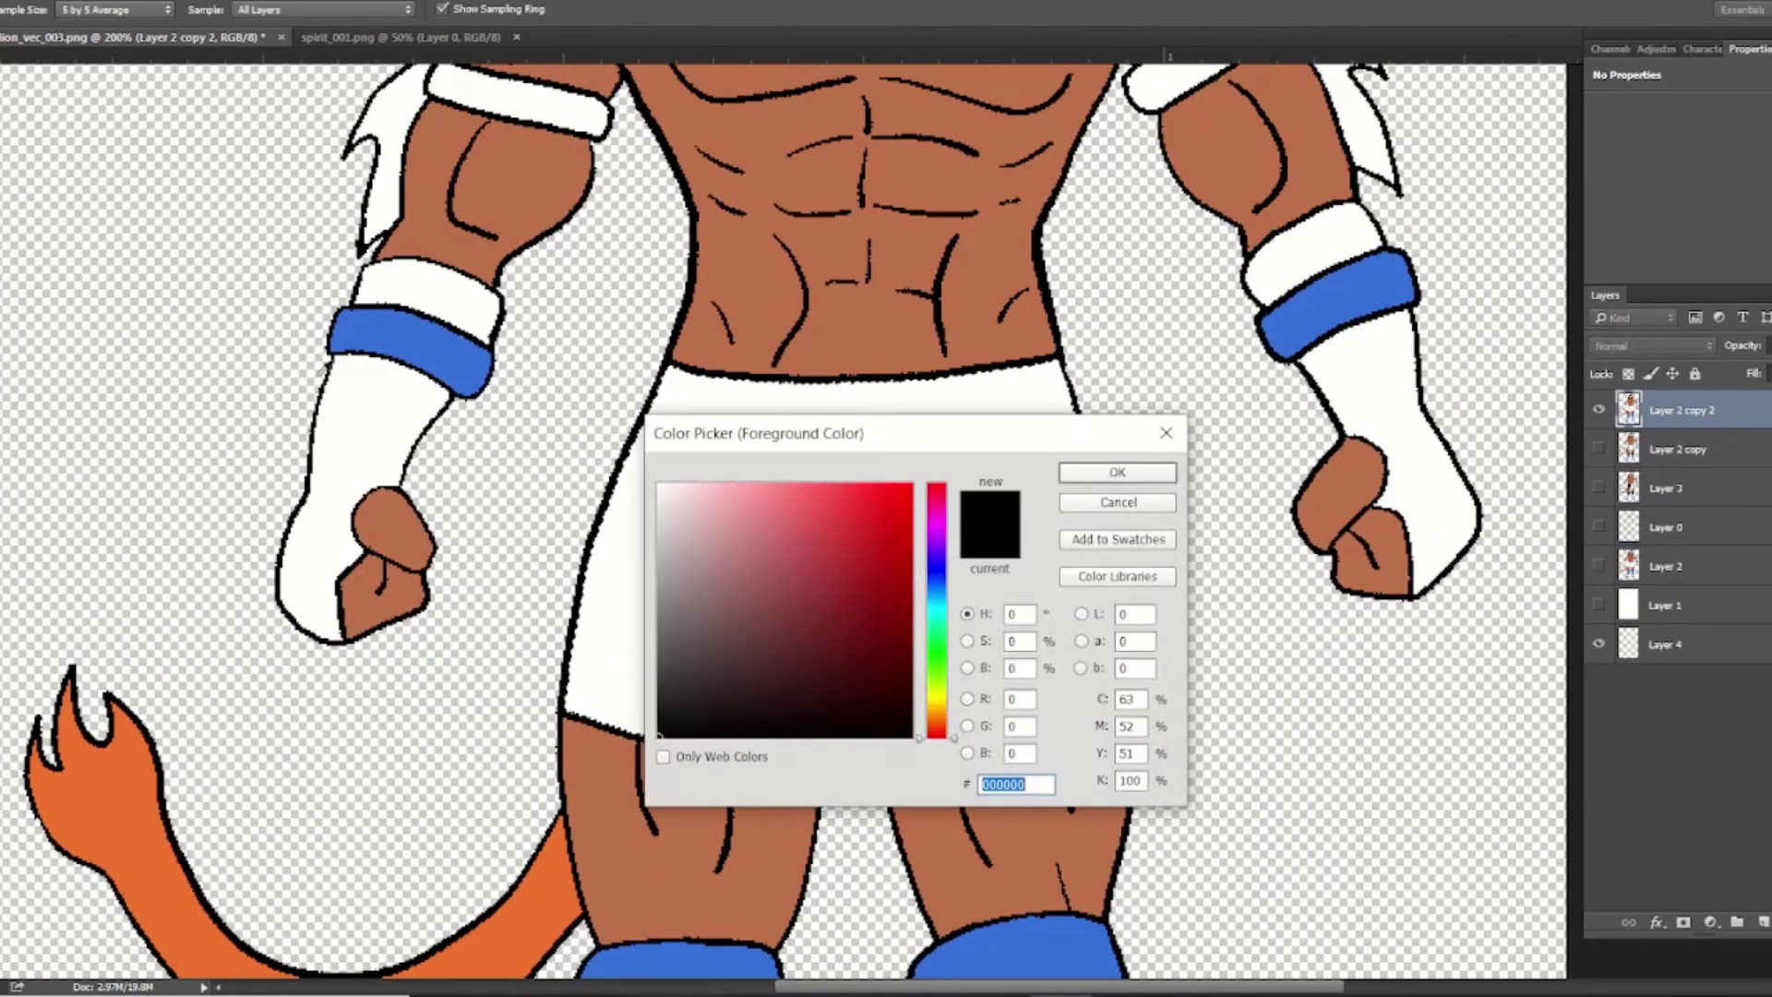
{"action": "key", "text": "Return"}
{"action": "key", "text": "b"}
{"action": "left_click", "coordinate": [1598, 408]}
{"action": "left_click", "coordinate": [1599, 409]}
{"action": "right_click", "coordinate": [842, 443]}
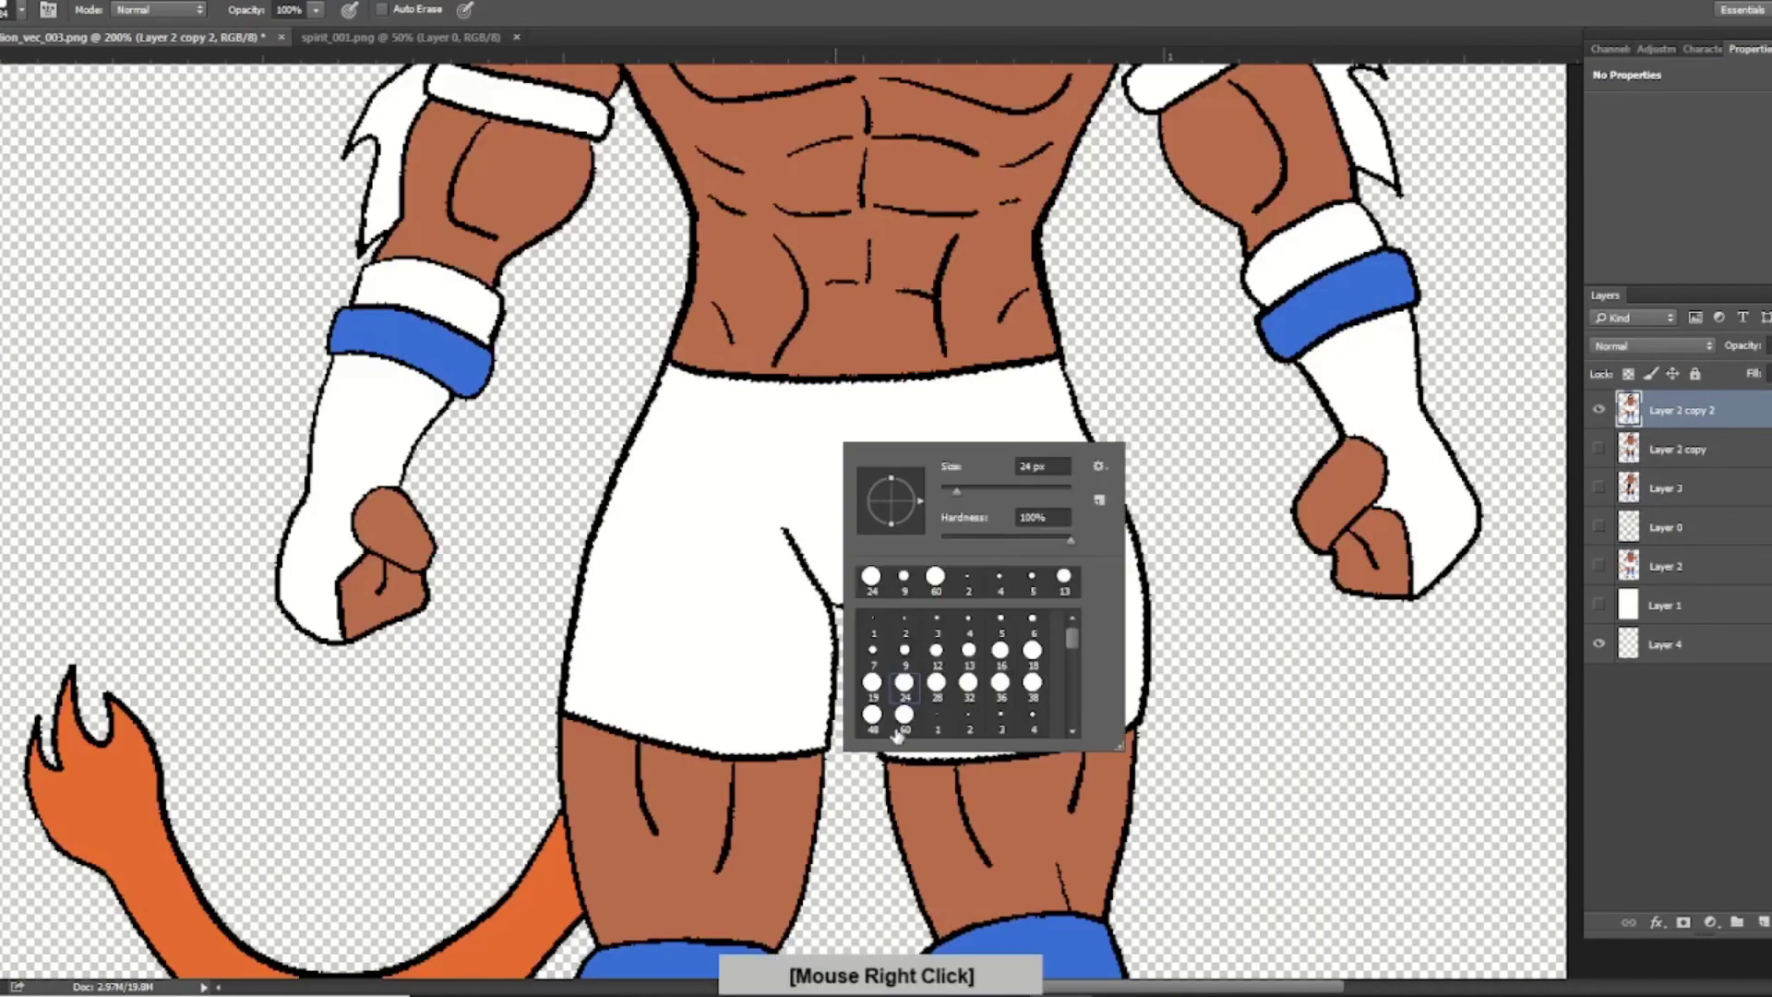
{"action": "left_click", "coordinate": [897, 730]}
{"action": "left_click_drag", "start_coordinate": [831, 402], "coordinate": [803, 610]}
{"action": "left_click", "coordinate": [9, 2]}
{"action": "left_click", "coordinate": [27, 52]}
{"action": "right_click", "coordinate": [933, 492]}
{"action": "mouse_move", "coordinate": [795, 407]}
{"action": "left_mouse_down"}
{"action": "mouse_move", "coordinate": [810, 742]}
{"action": "mouse_move", "coordinate": [830, 416]}
{"action": "left_mouse_up"}
{"action": "right_click", "coordinate": [824, 420]}
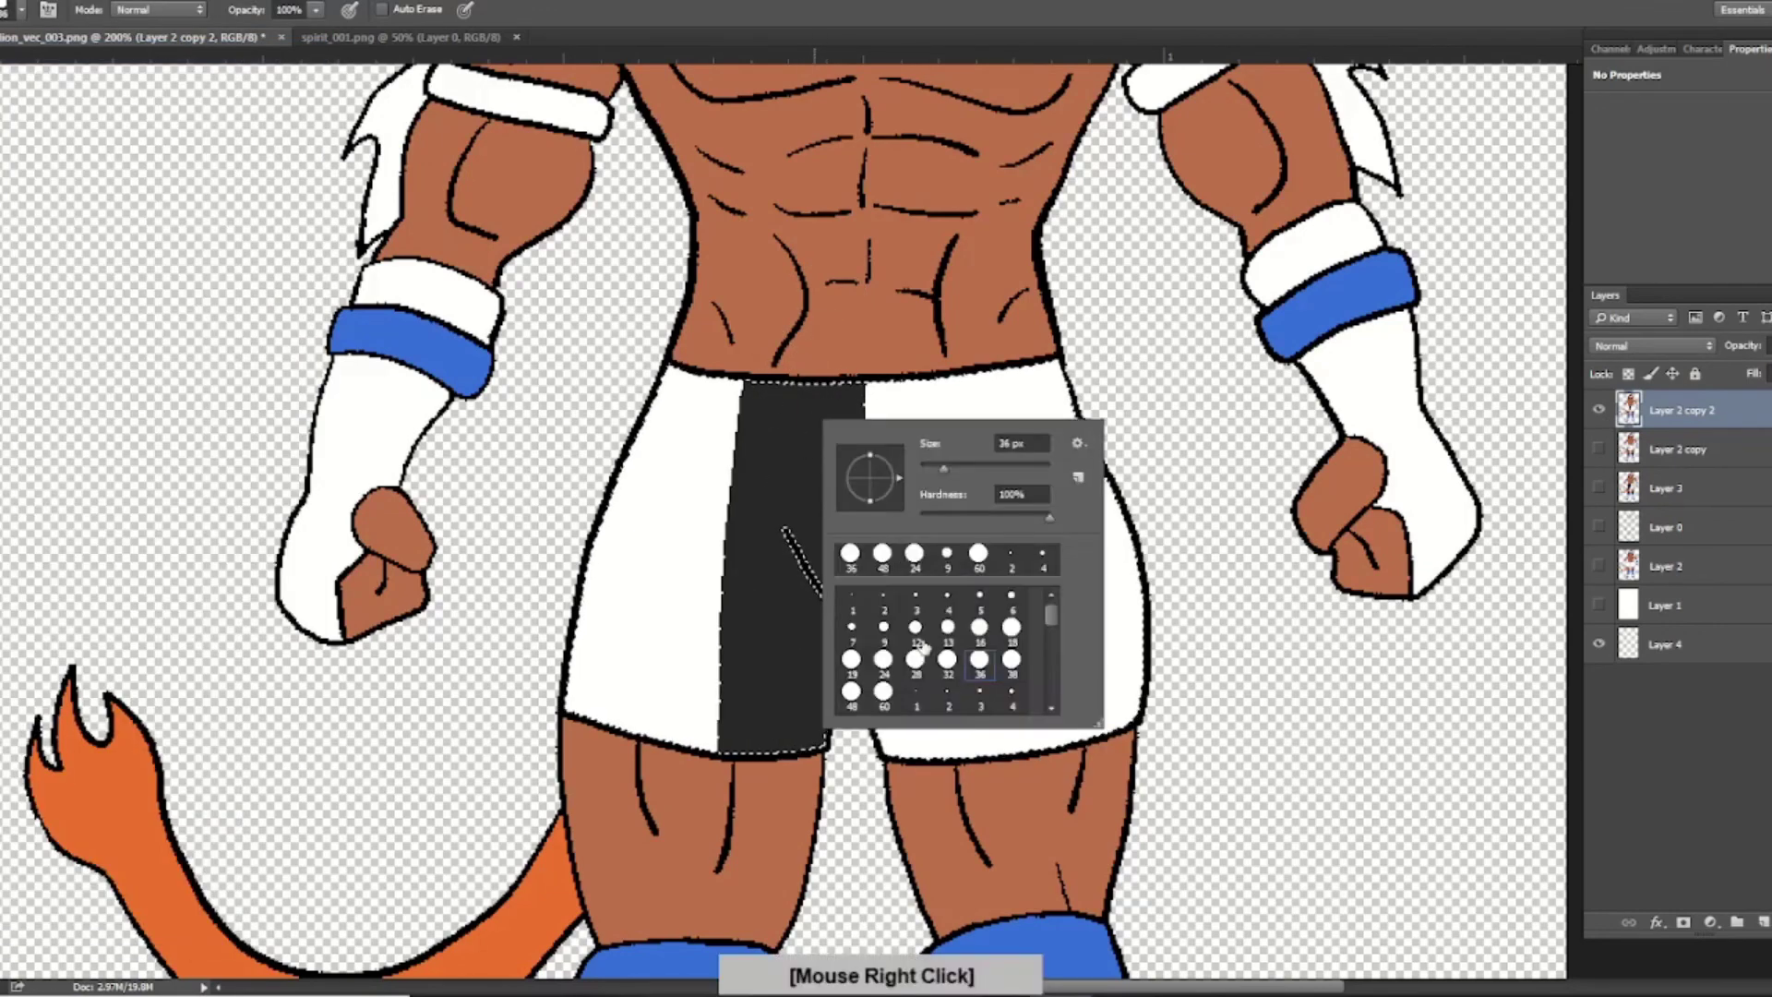
{"action": "left_click", "coordinate": [909, 646]}
{"action": "left_click", "coordinate": [863, 424]}
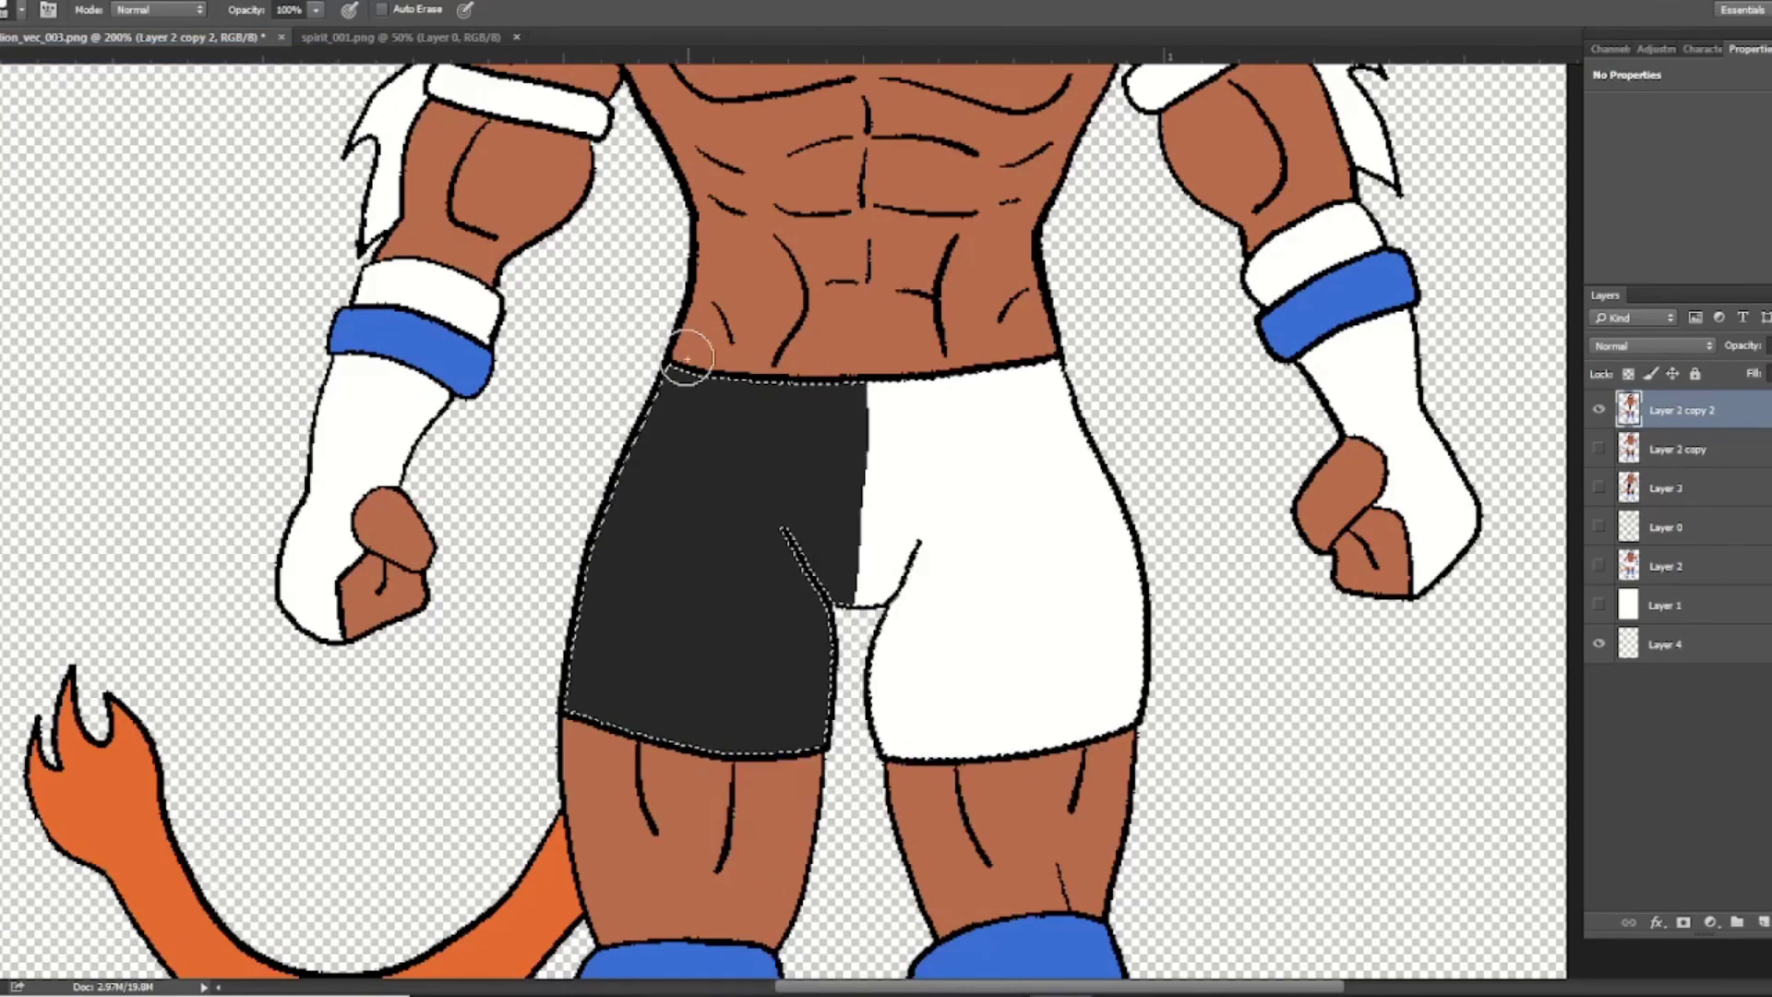
Show Layer 3 for colour reference and draw blue outlines of three claw slashes on the shorts' white leg of Layer 2 copy 2
{"action": "key", "text": "i"}
{"action": "left_click", "coordinate": [1599, 486]}
{"action": "left_click", "coordinate": [1599, 409]}
{"action": "left_click", "coordinate": [1599, 409]}
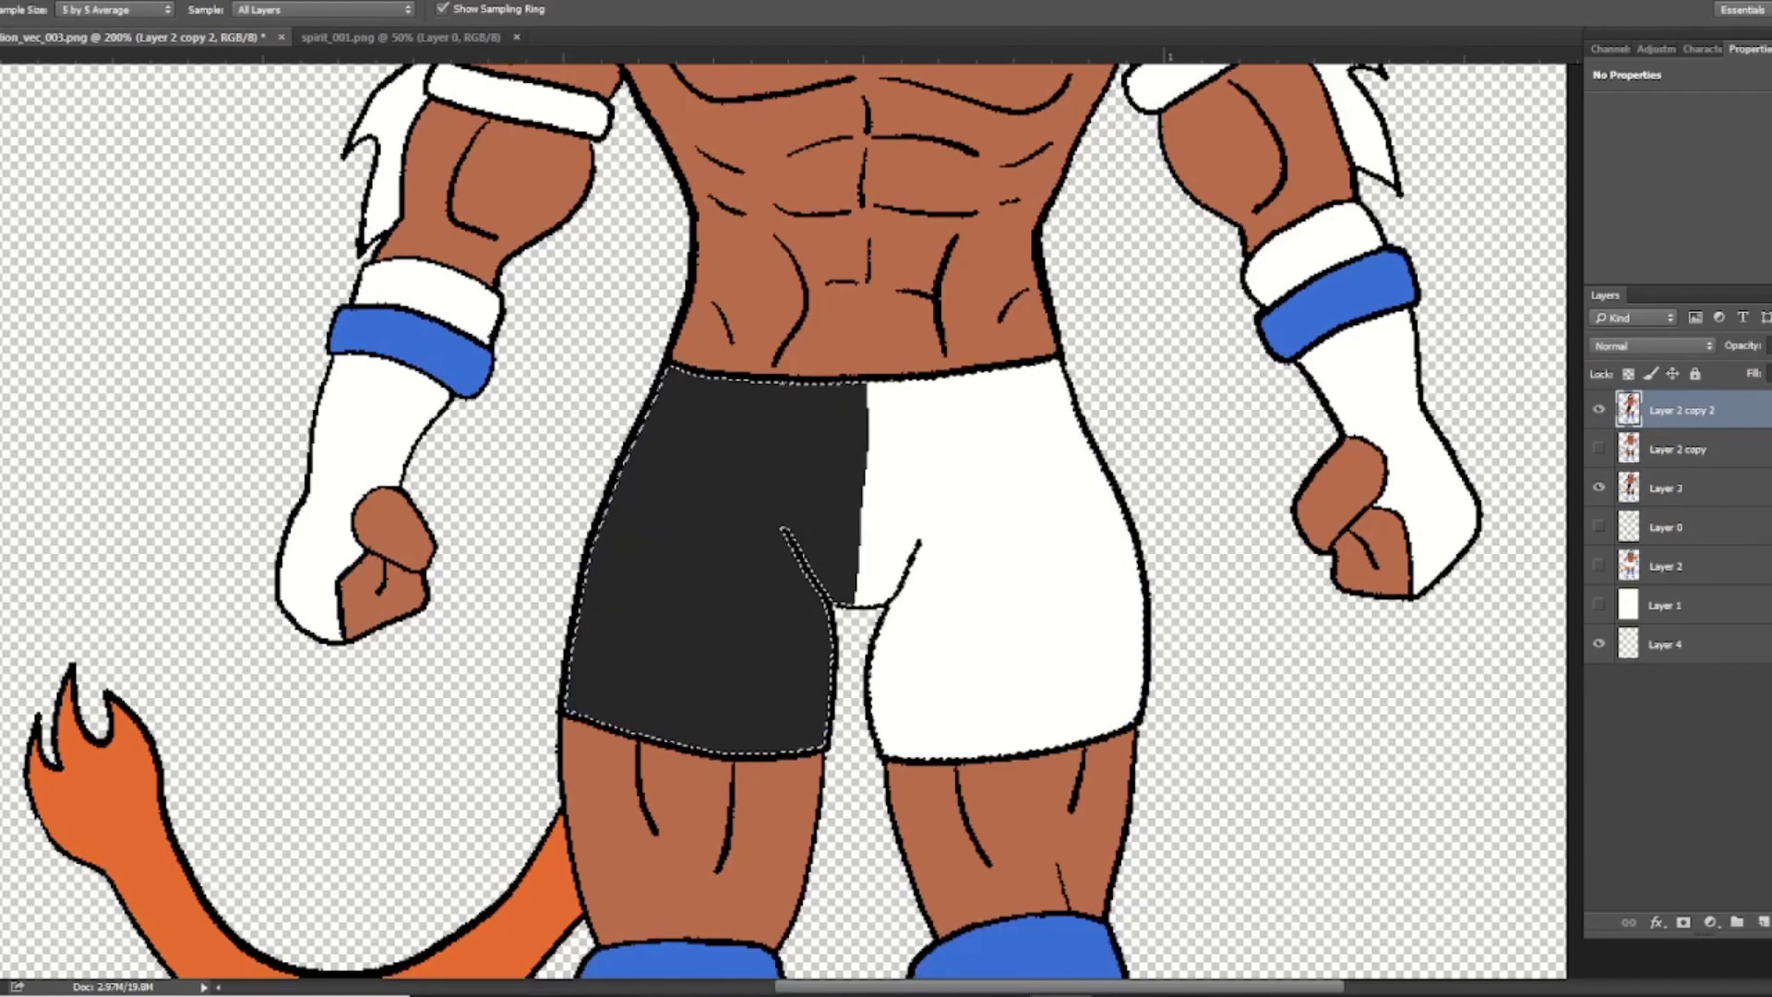
{"action": "key", "text": "b"}
{"action": "right_click", "coordinate": [1154, 401]}
{"action": "left_click_drag", "start_coordinate": [1068, 397], "coordinate": [1020, 508]}
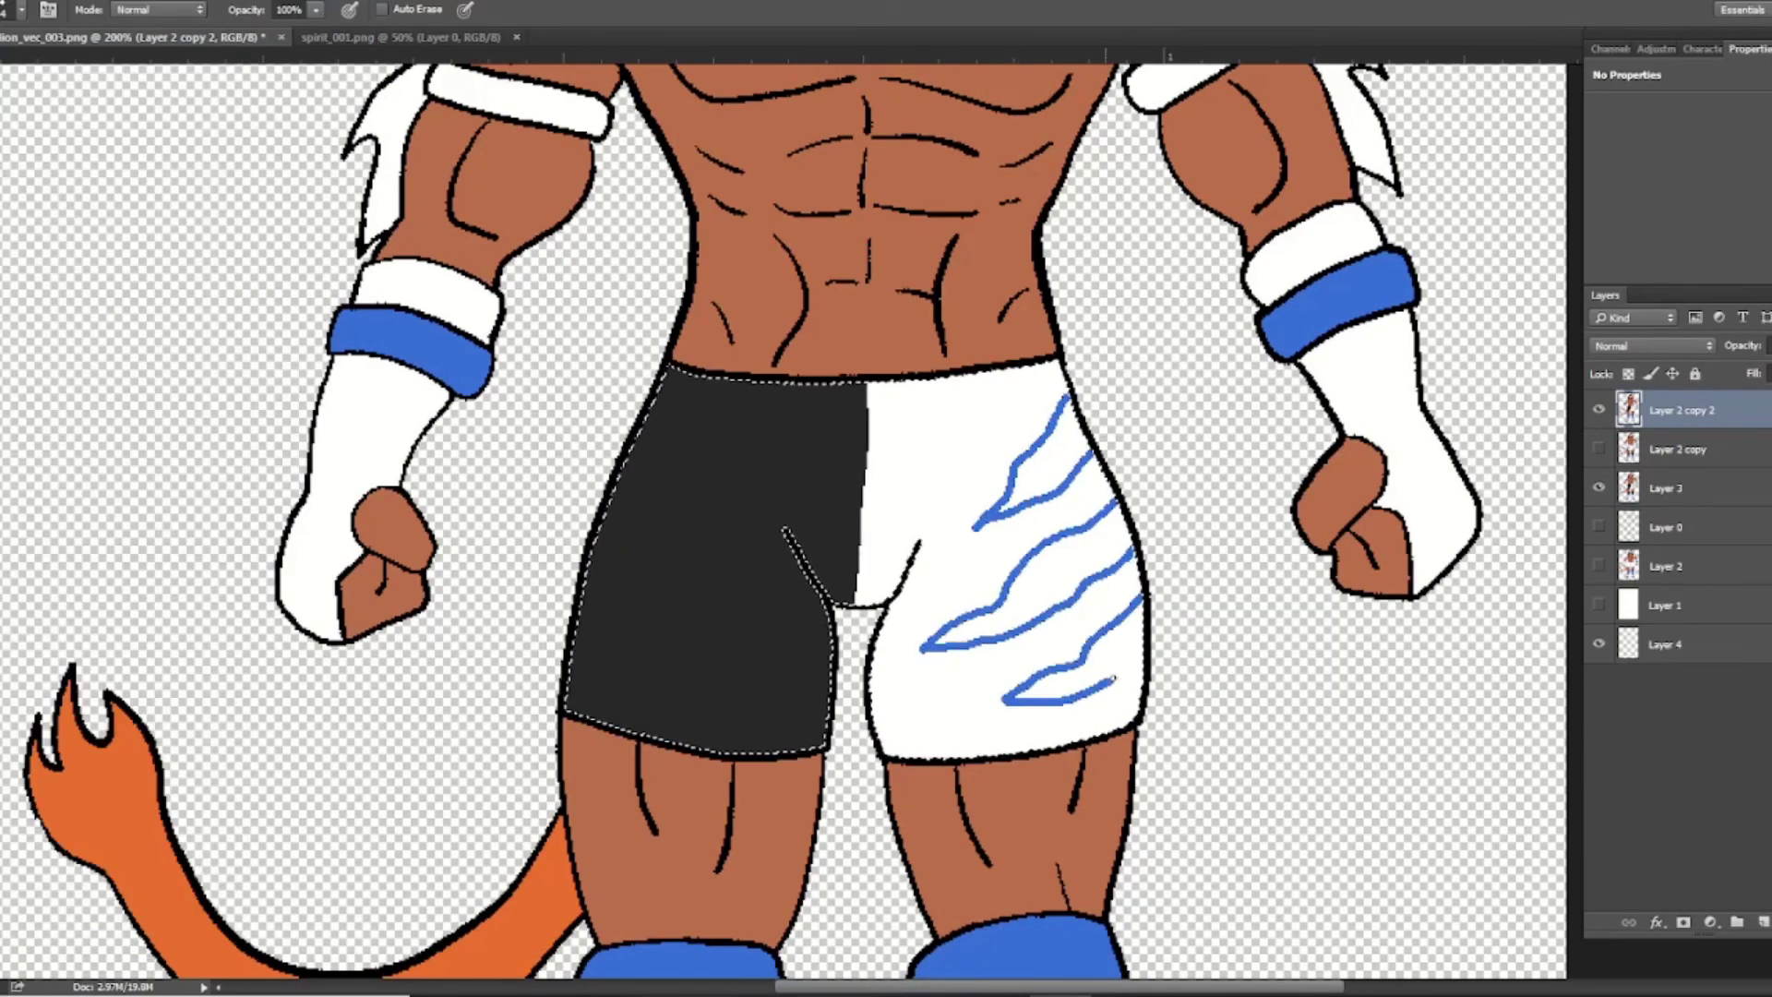
{"action": "key", "text": "ctrl+z"}
Outline a letter-style emblem in blue on the shorts' near-black leg and fill its shapes with white
{"action": "left_click_drag", "start_coordinate": [642, 429], "coordinate": [711, 448]}
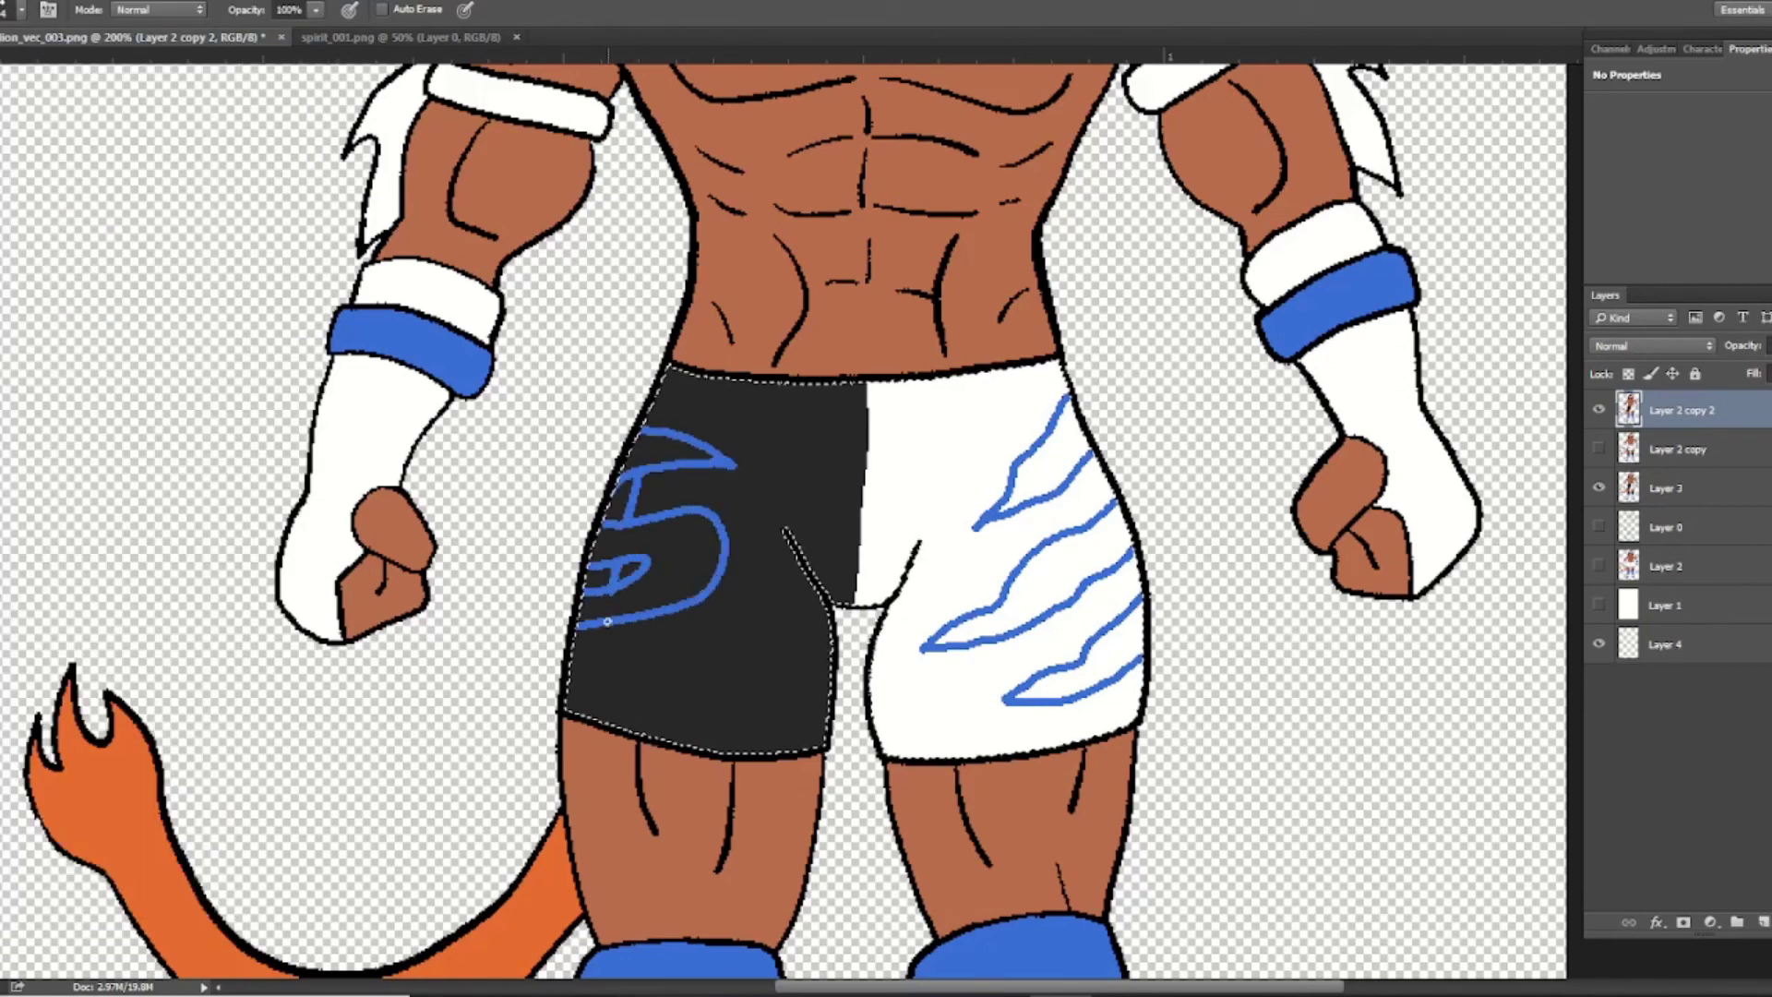
{"action": "left_click_drag", "start_coordinate": [669, 482], "coordinate": [673, 469]}
{"action": "key", "text": "i"}
{"action": "left_click", "coordinate": [962, 444]}
{"action": "key", "text": "g"}
{"action": "left_click", "coordinate": [678, 450]}
{"action": "left_click", "coordinate": [654, 494]}
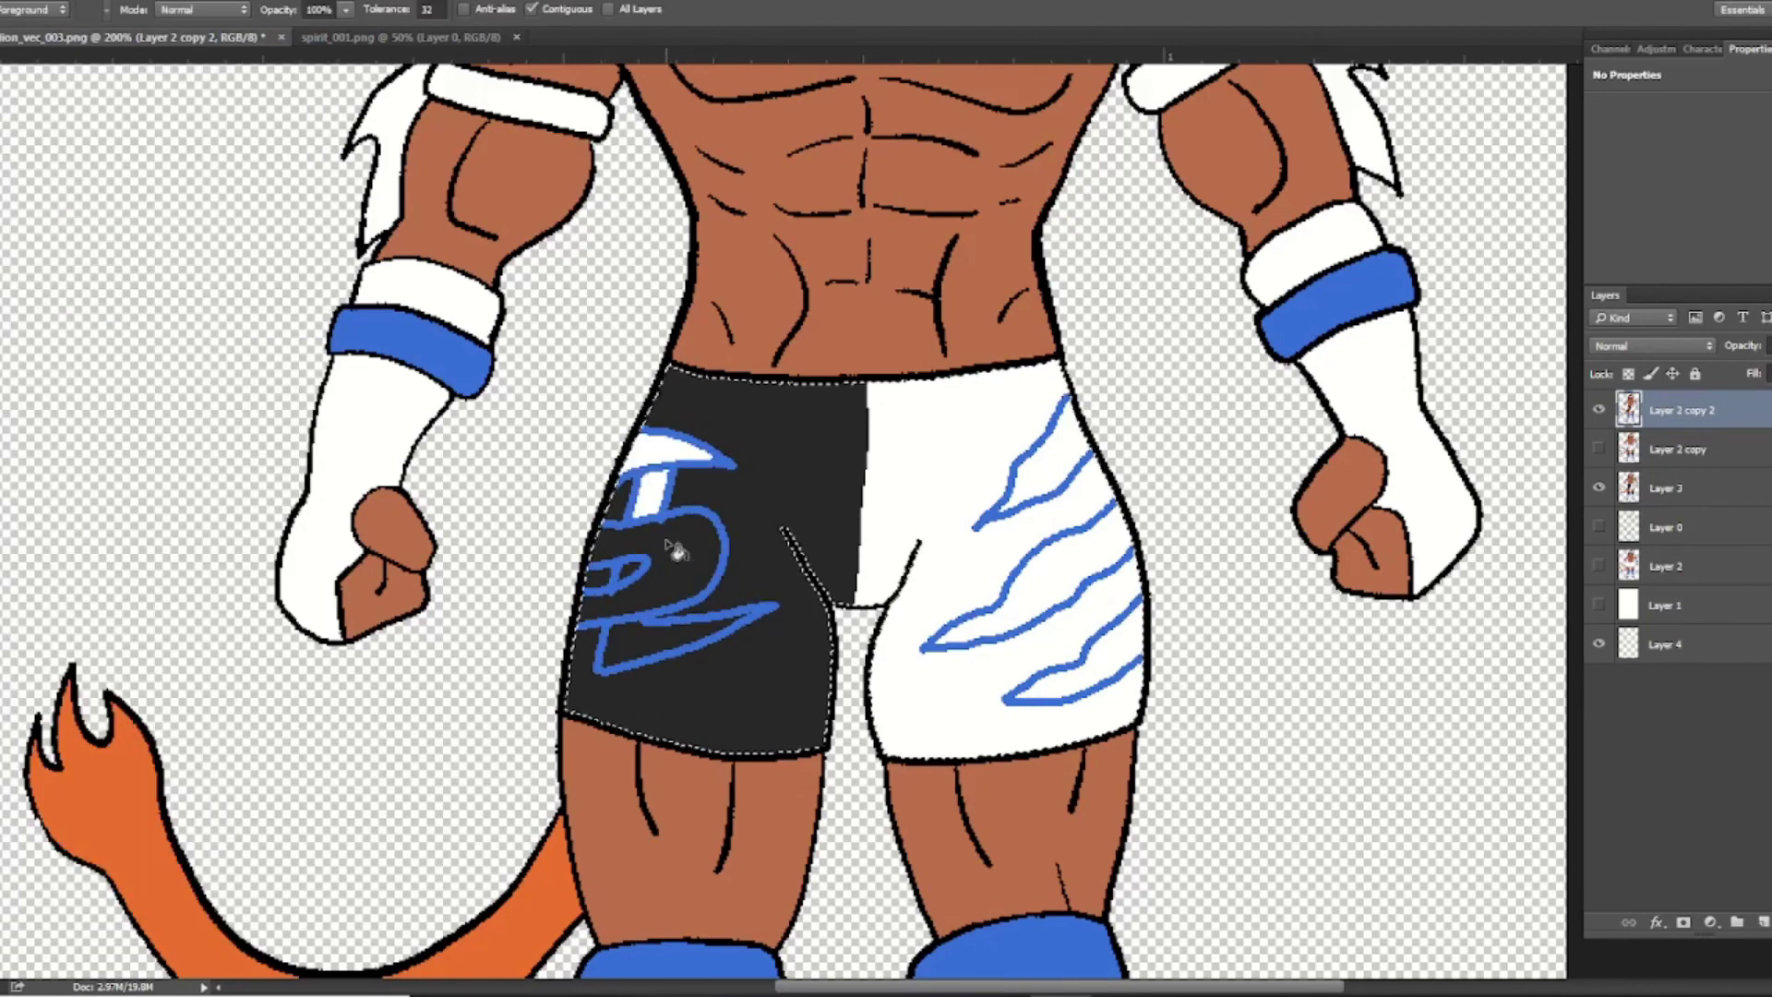
Fill the three claw slashes on the shorts' white leg with the near-black of the other leg
{"action": "left_click", "coordinate": [757, 425], "text": "alt"}
{"action": "left_click", "coordinate": [1048, 453]}
{"action": "left_click", "coordinate": [1052, 563]}
{"action": "left_click", "coordinate": [1103, 646]}
Paint a blue hem band along the near-black leg, undo the stray mark on the other leg, and deselect
{"action": "key", "text": "i"}
{"action": "key", "text": "b"}
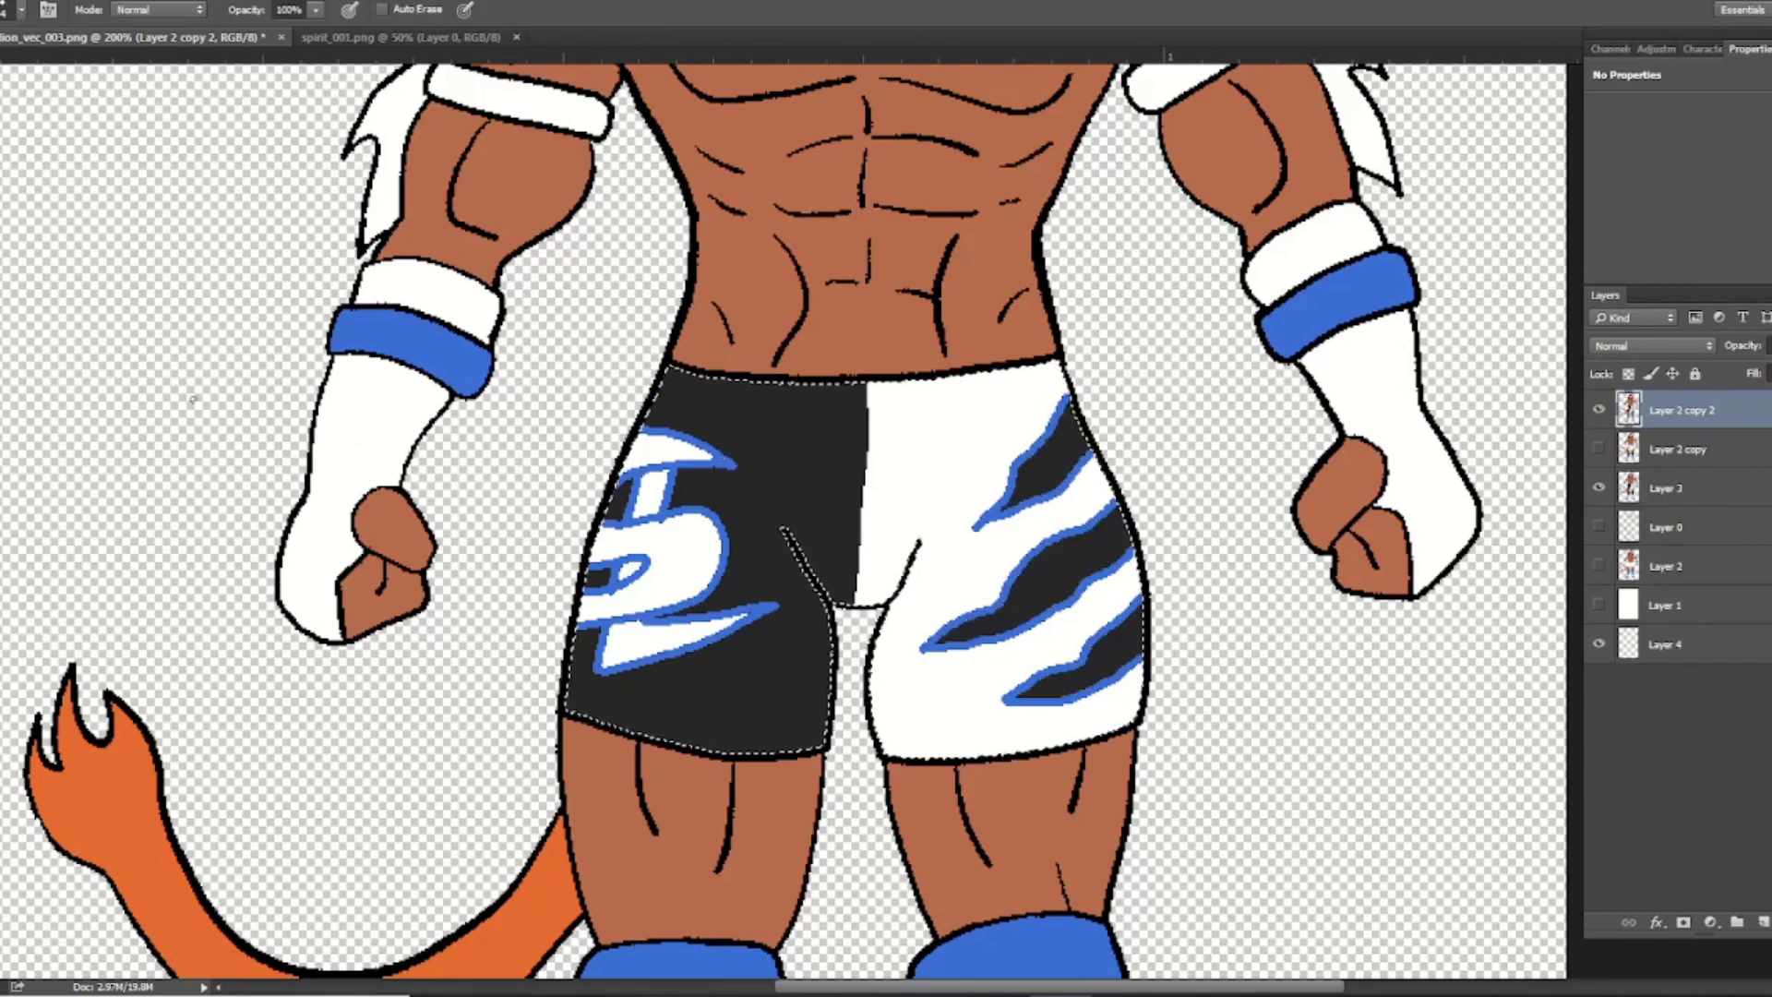
{"action": "right_click", "coordinate": [697, 686]}
{"action": "mouse_move", "coordinate": [571, 697]}
{"action": "left_mouse_down"}
{"action": "mouse_move", "coordinate": [712, 736]}
{"action": "mouse_move", "coordinate": [821, 738]}
{"action": "left_mouse_up"}
{"action": "left_click", "coordinate": [890, 729]}
{"action": "key", "text": "ctrl+z"}
{"action": "left_click", "coordinate": [189, 2]}
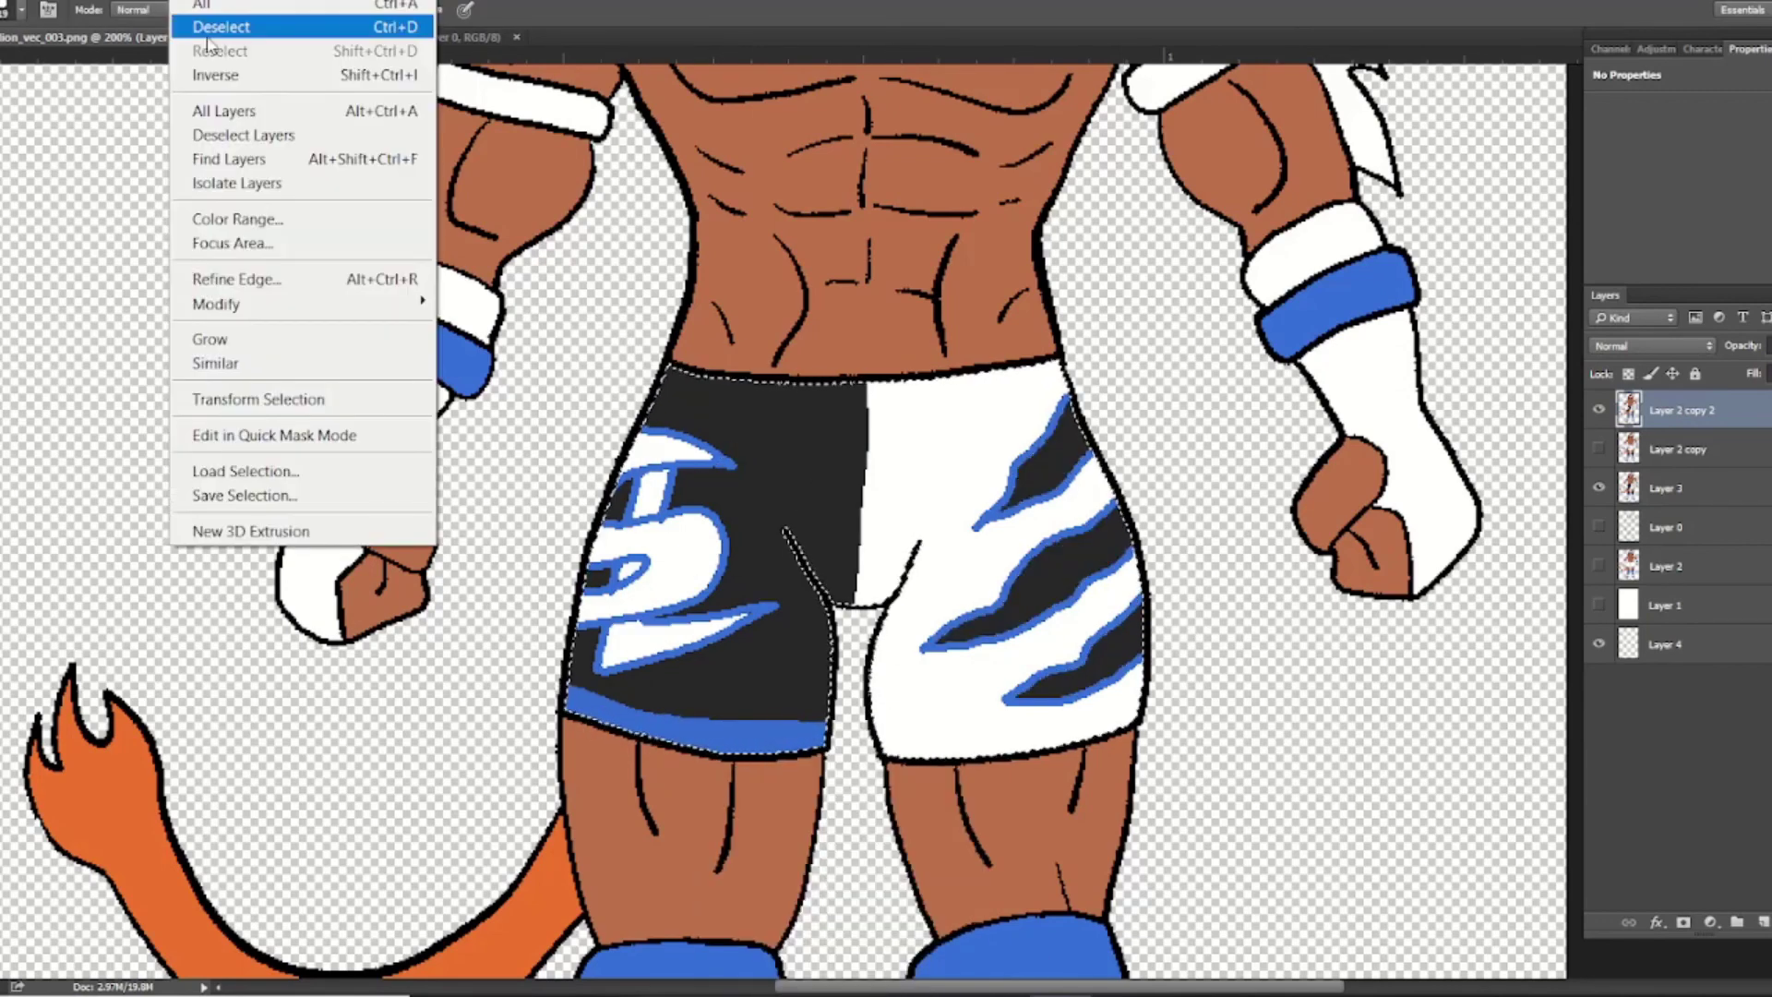
{"action": "left_click", "coordinate": [249, 26]}
Fill both knee pads with near-black
{"action": "key", "text": "ctrl+minus"}
{"action": "key", "text": "ctrl+minus"}
{"action": "key", "text": "g"}
{"action": "left_click", "coordinate": [872, 688]}
{"action": "left_click", "coordinate": [984, 681]}
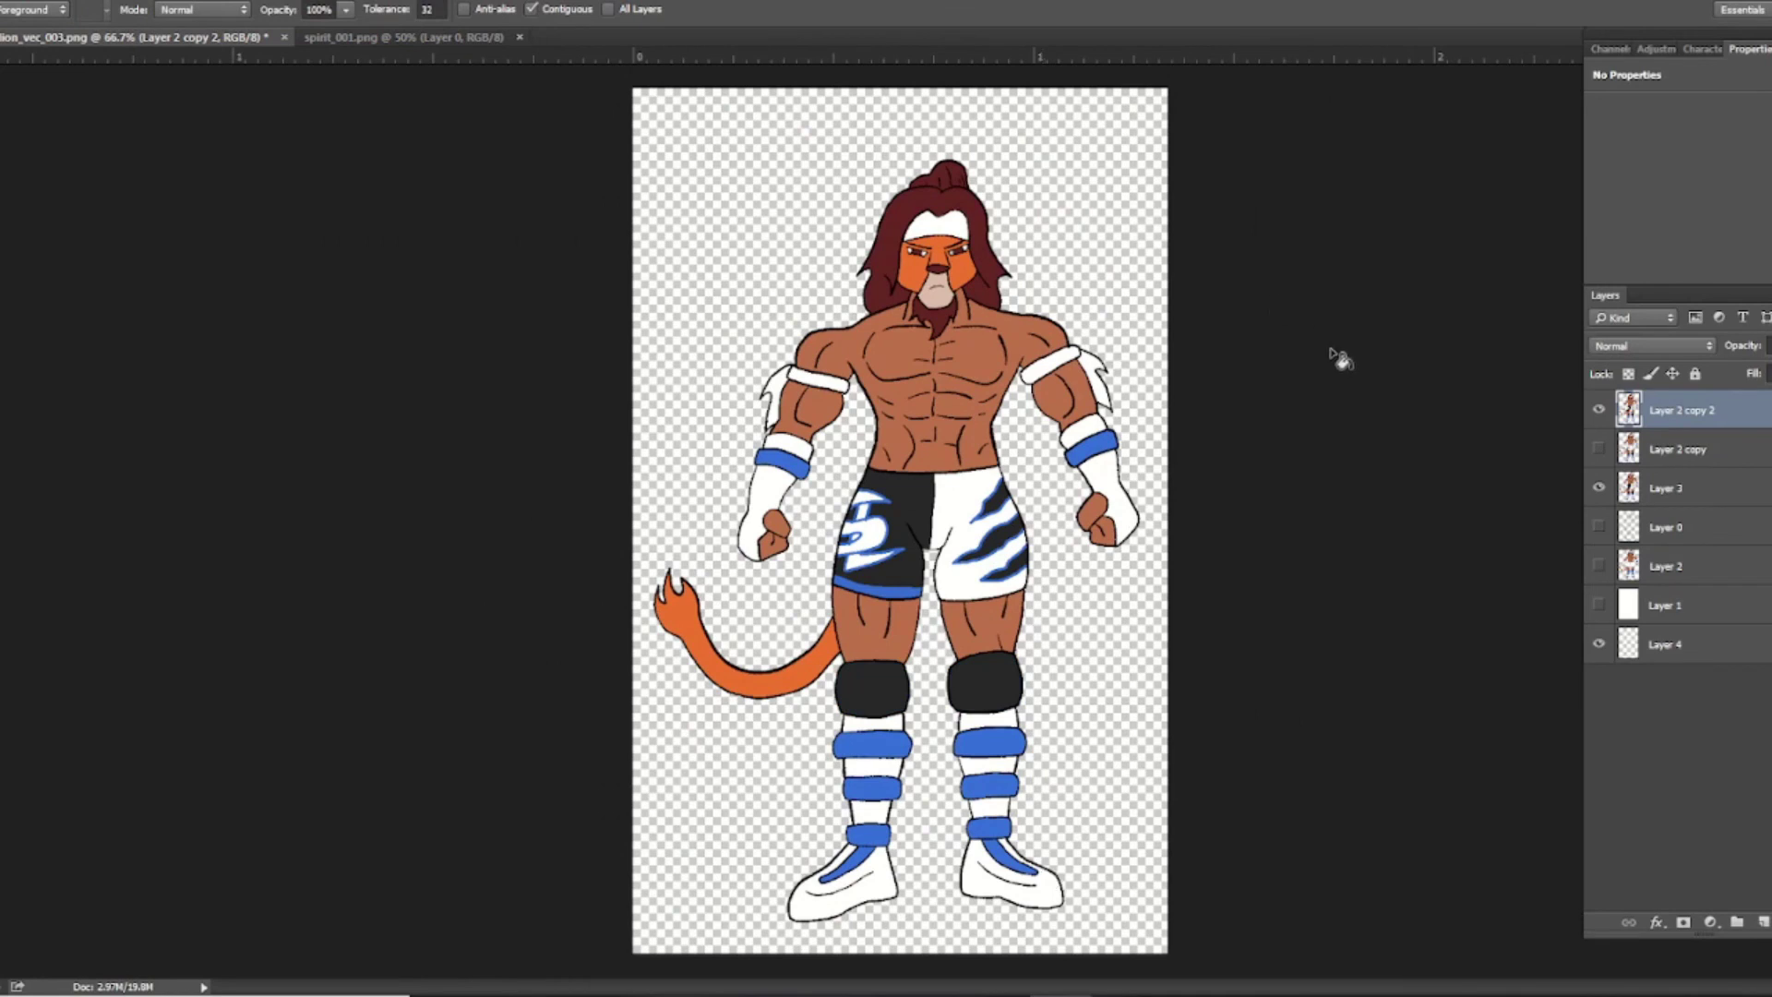
Compare the three shorts designs by toggling the visibility of Layer 2 copy 2 and Layer 2 copy, leaving Layer 2 copy 2 shown
{"action": "left_click", "coordinate": [1603, 411]}
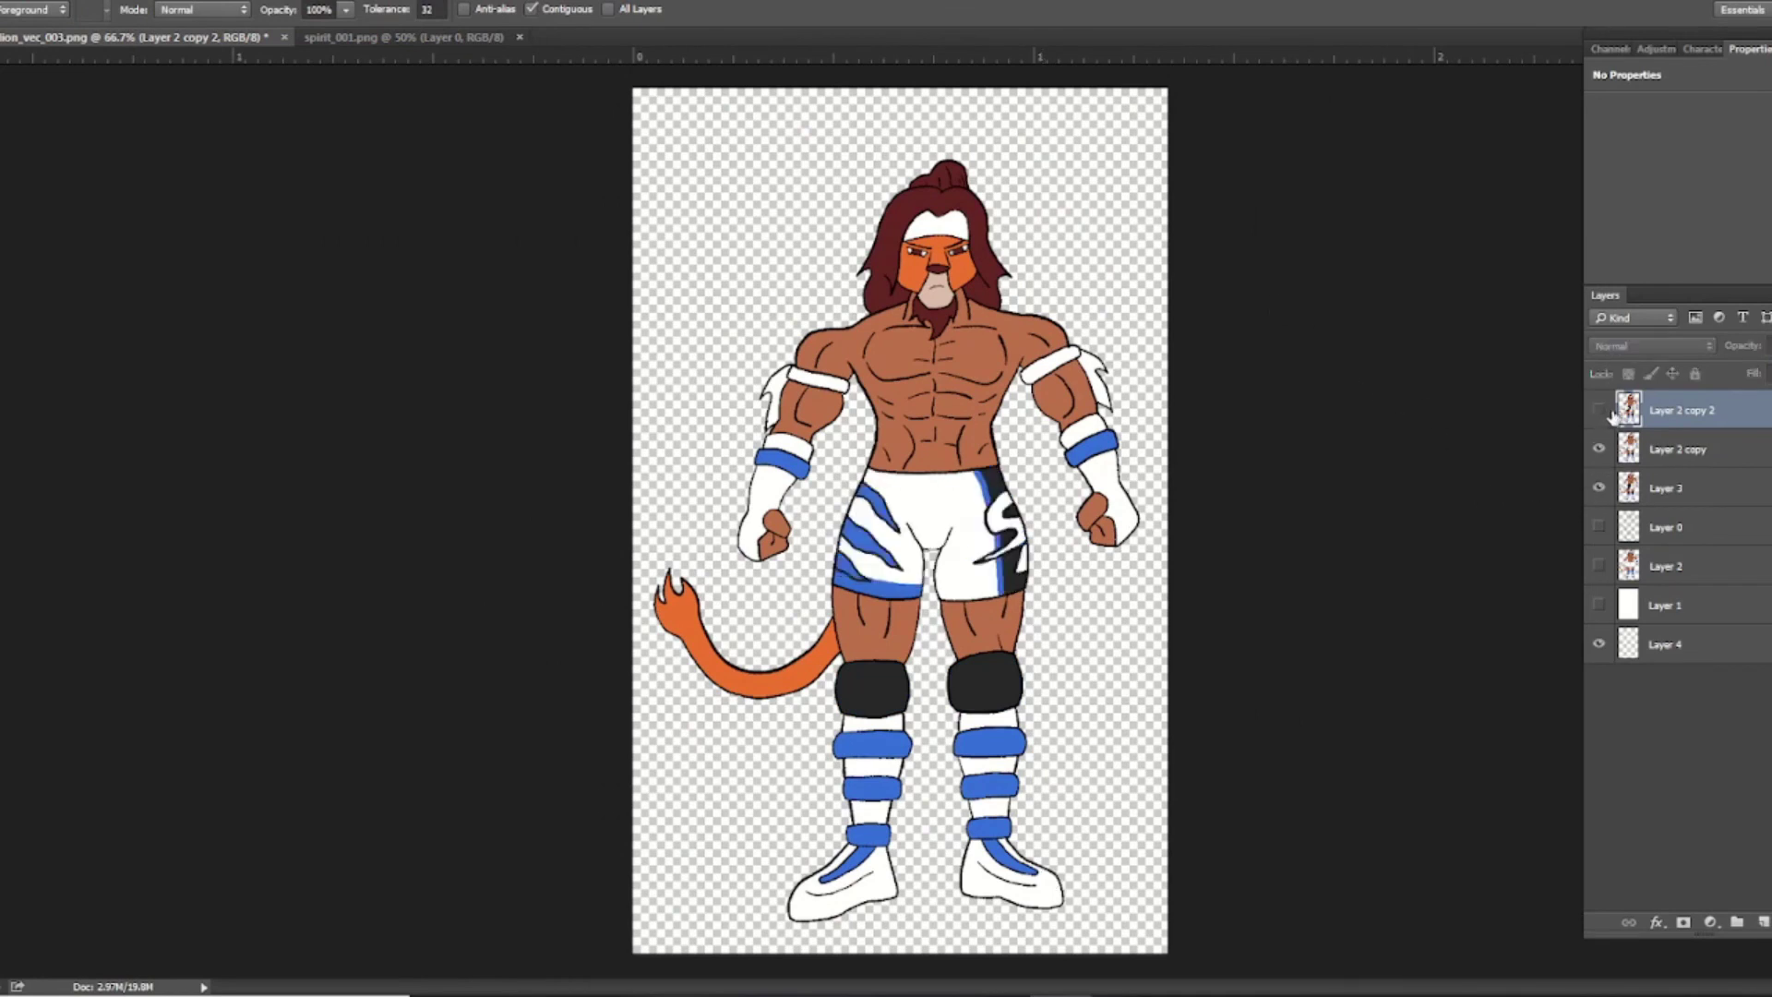
{"action": "left_click", "coordinate": [1601, 451]}
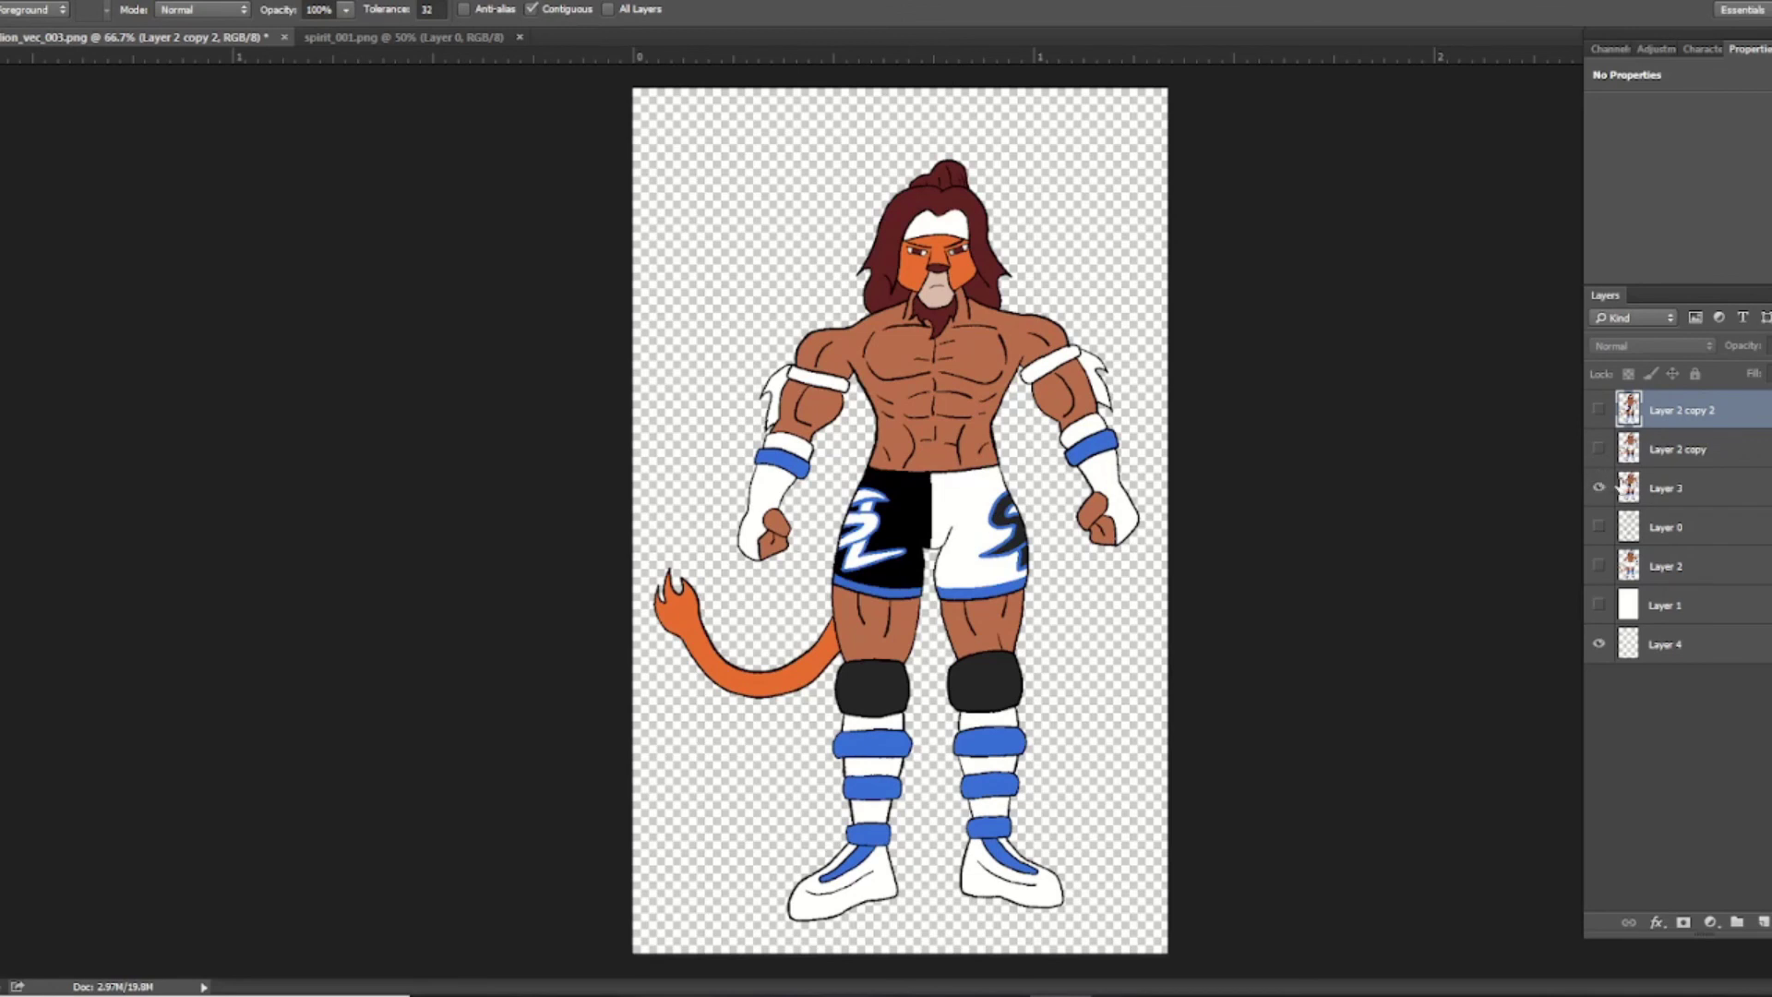
{"action": "left_click", "coordinate": [1599, 409]}
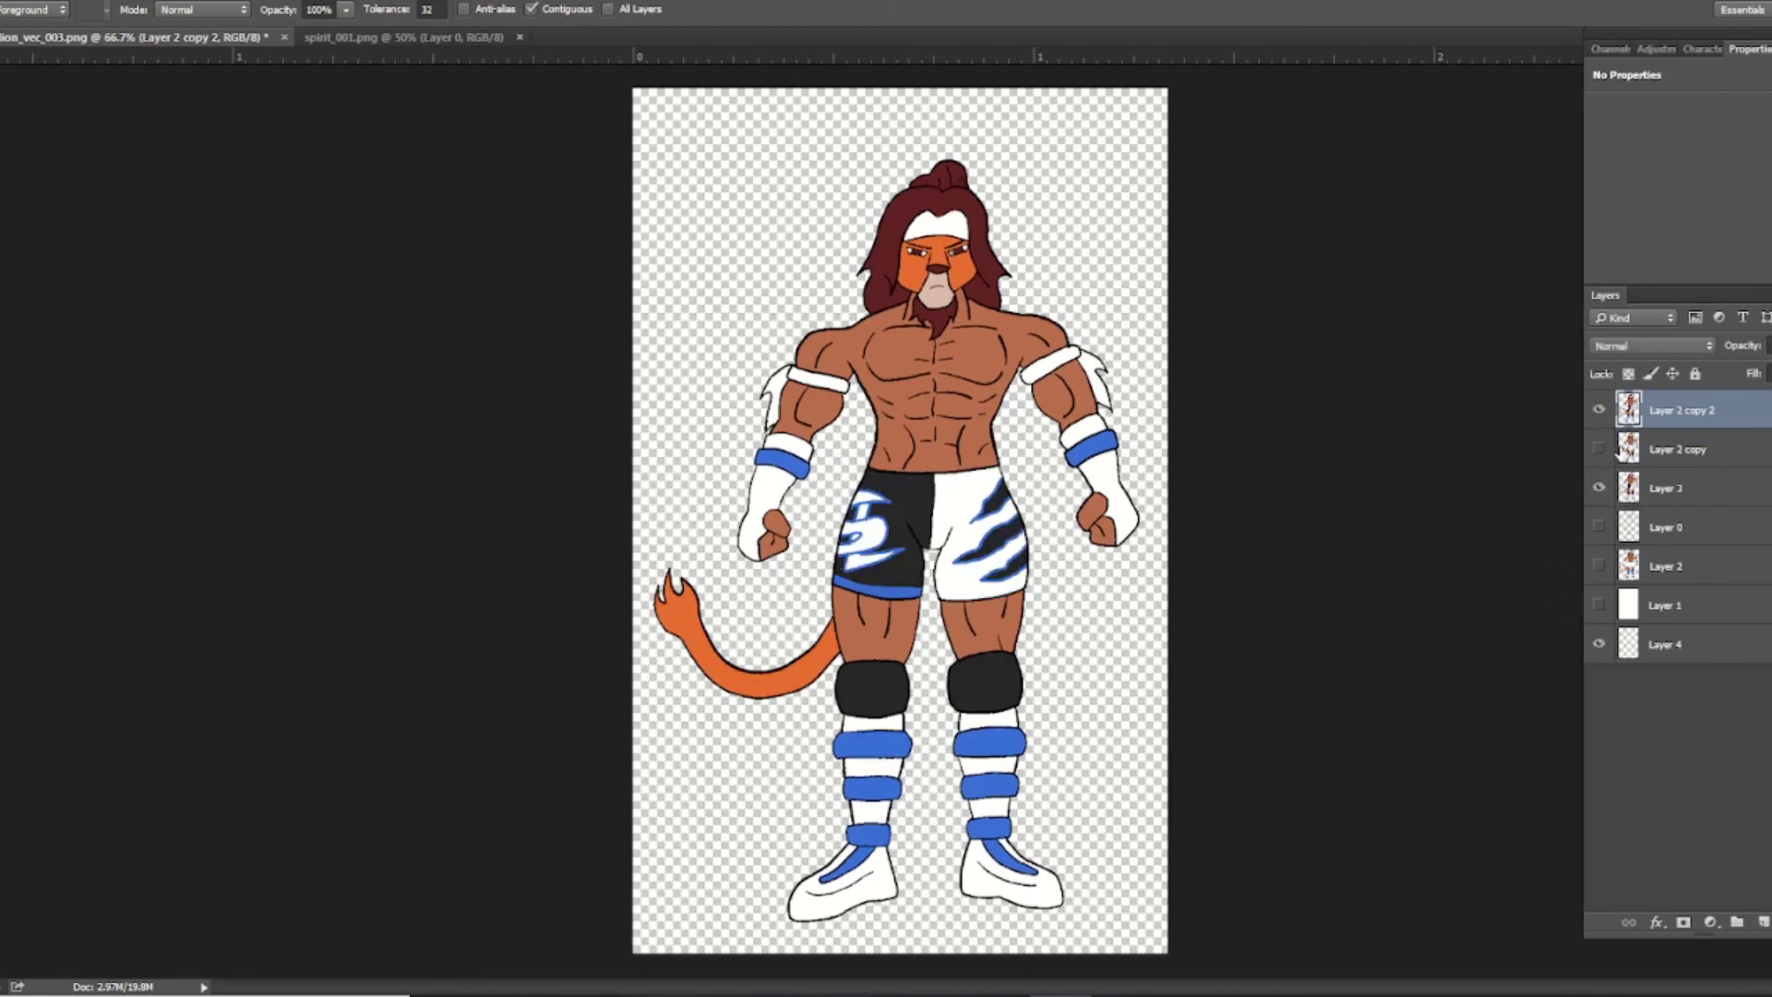
{"action": "left_click", "coordinate": [1604, 412]}
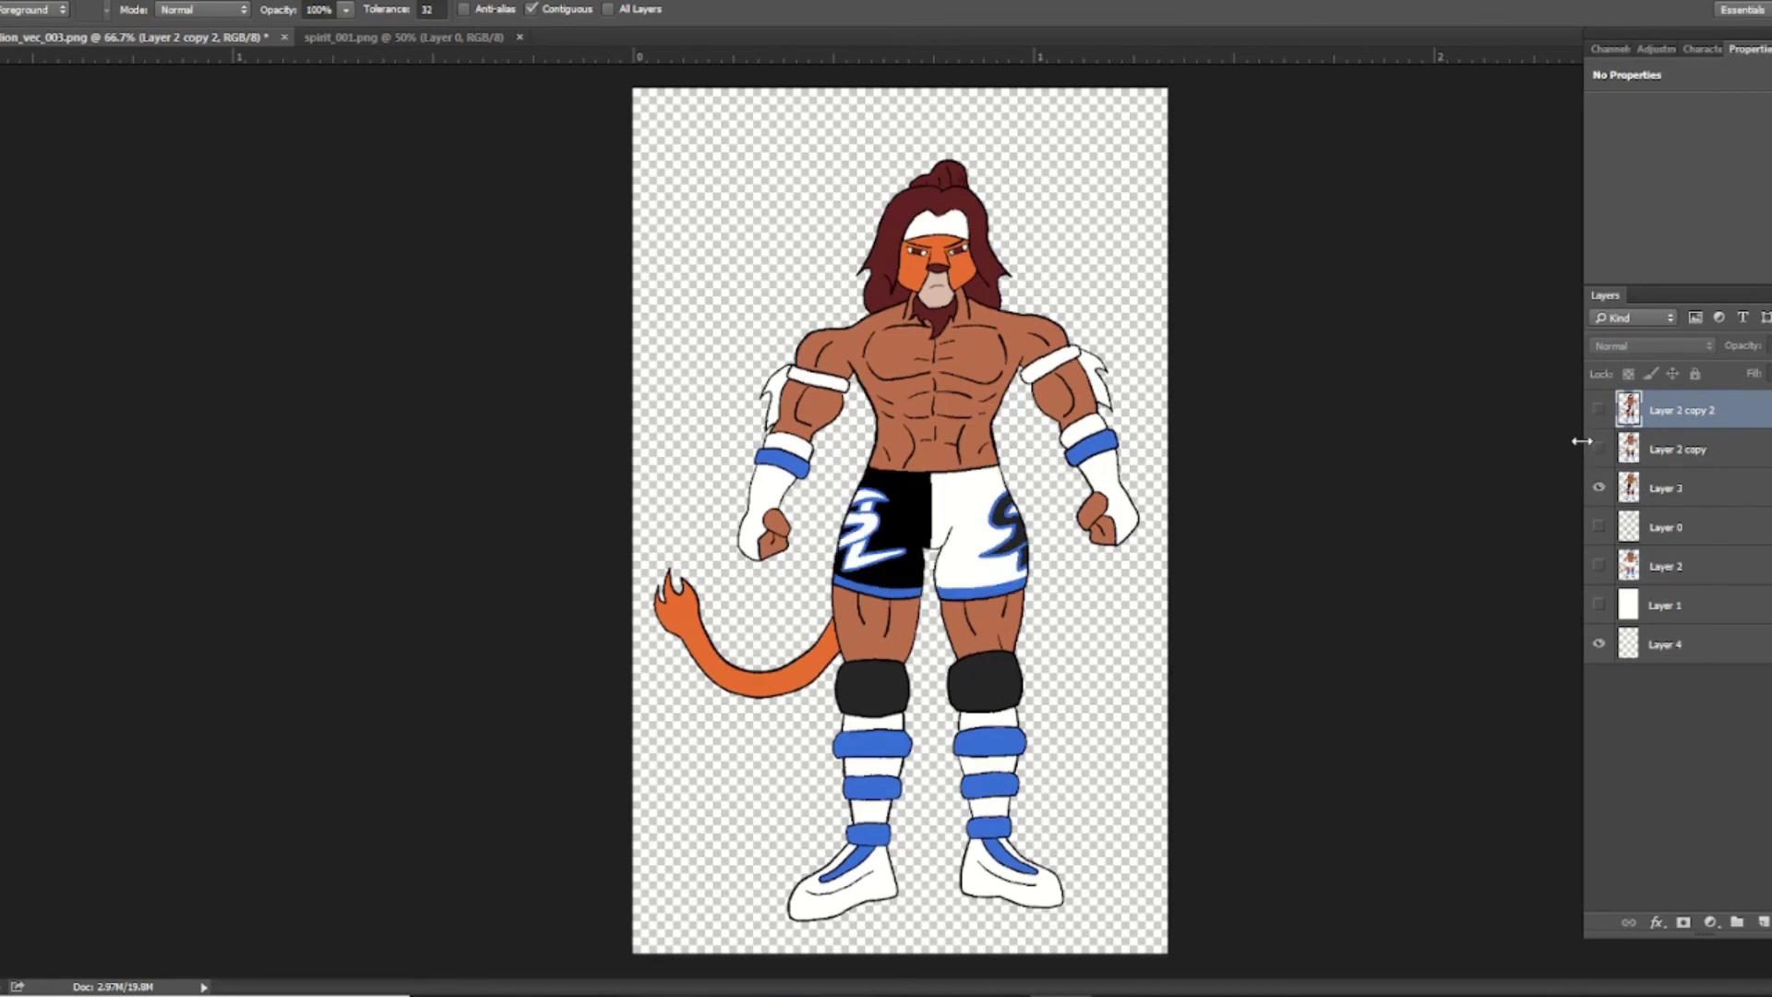
{"action": "left_click", "coordinate": [1600, 410]}
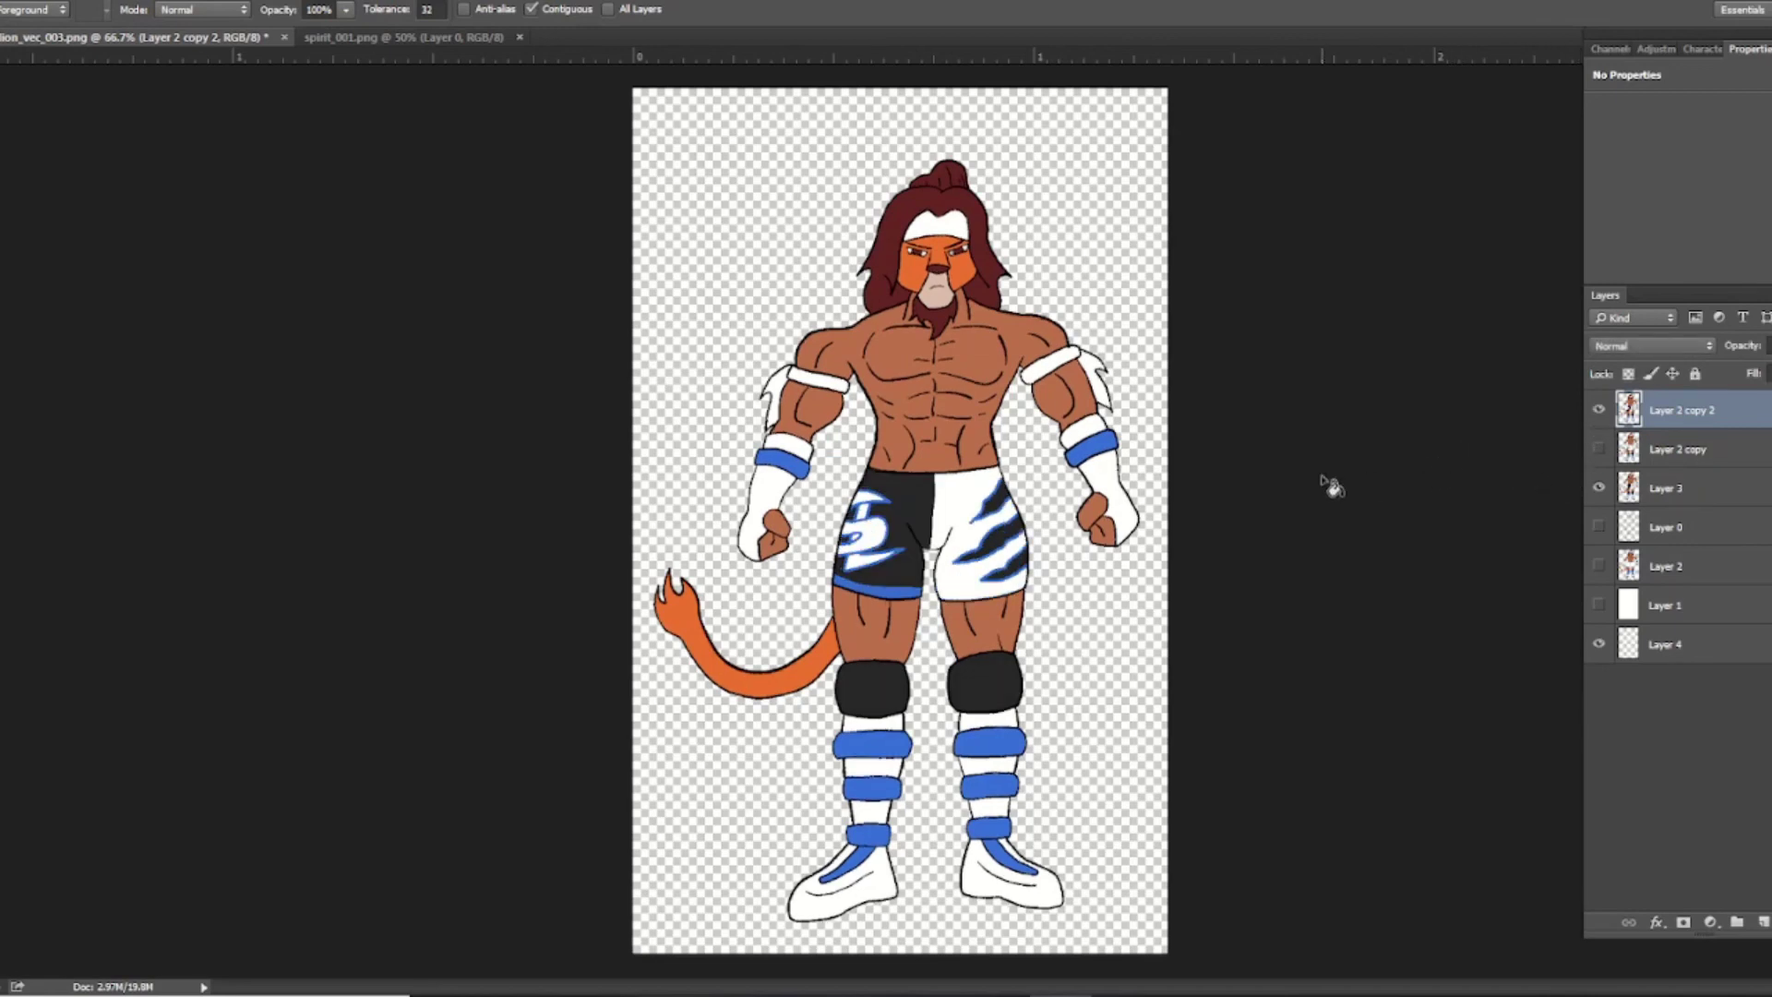
Start a Save As of the lion artwork and check the spirit_001.png document before returning to the lion file
{"action": "left_click", "coordinate": [24, 2]}
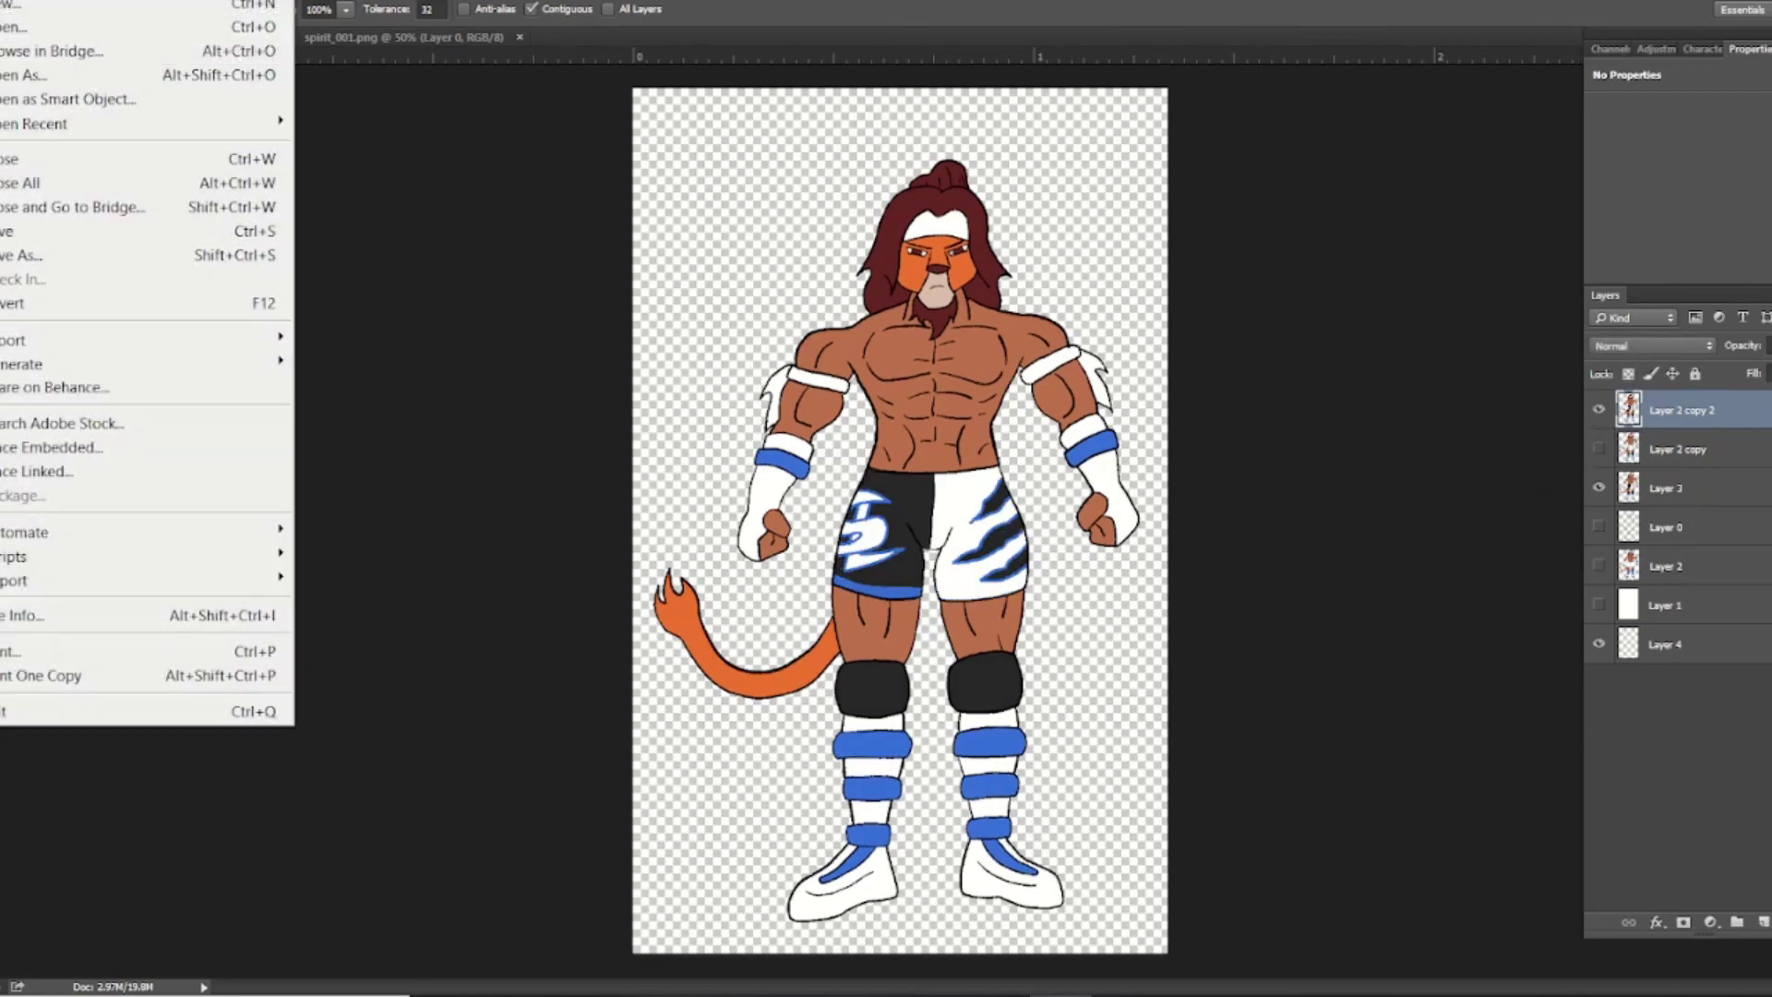
{"action": "left_click", "coordinate": [35, 259]}
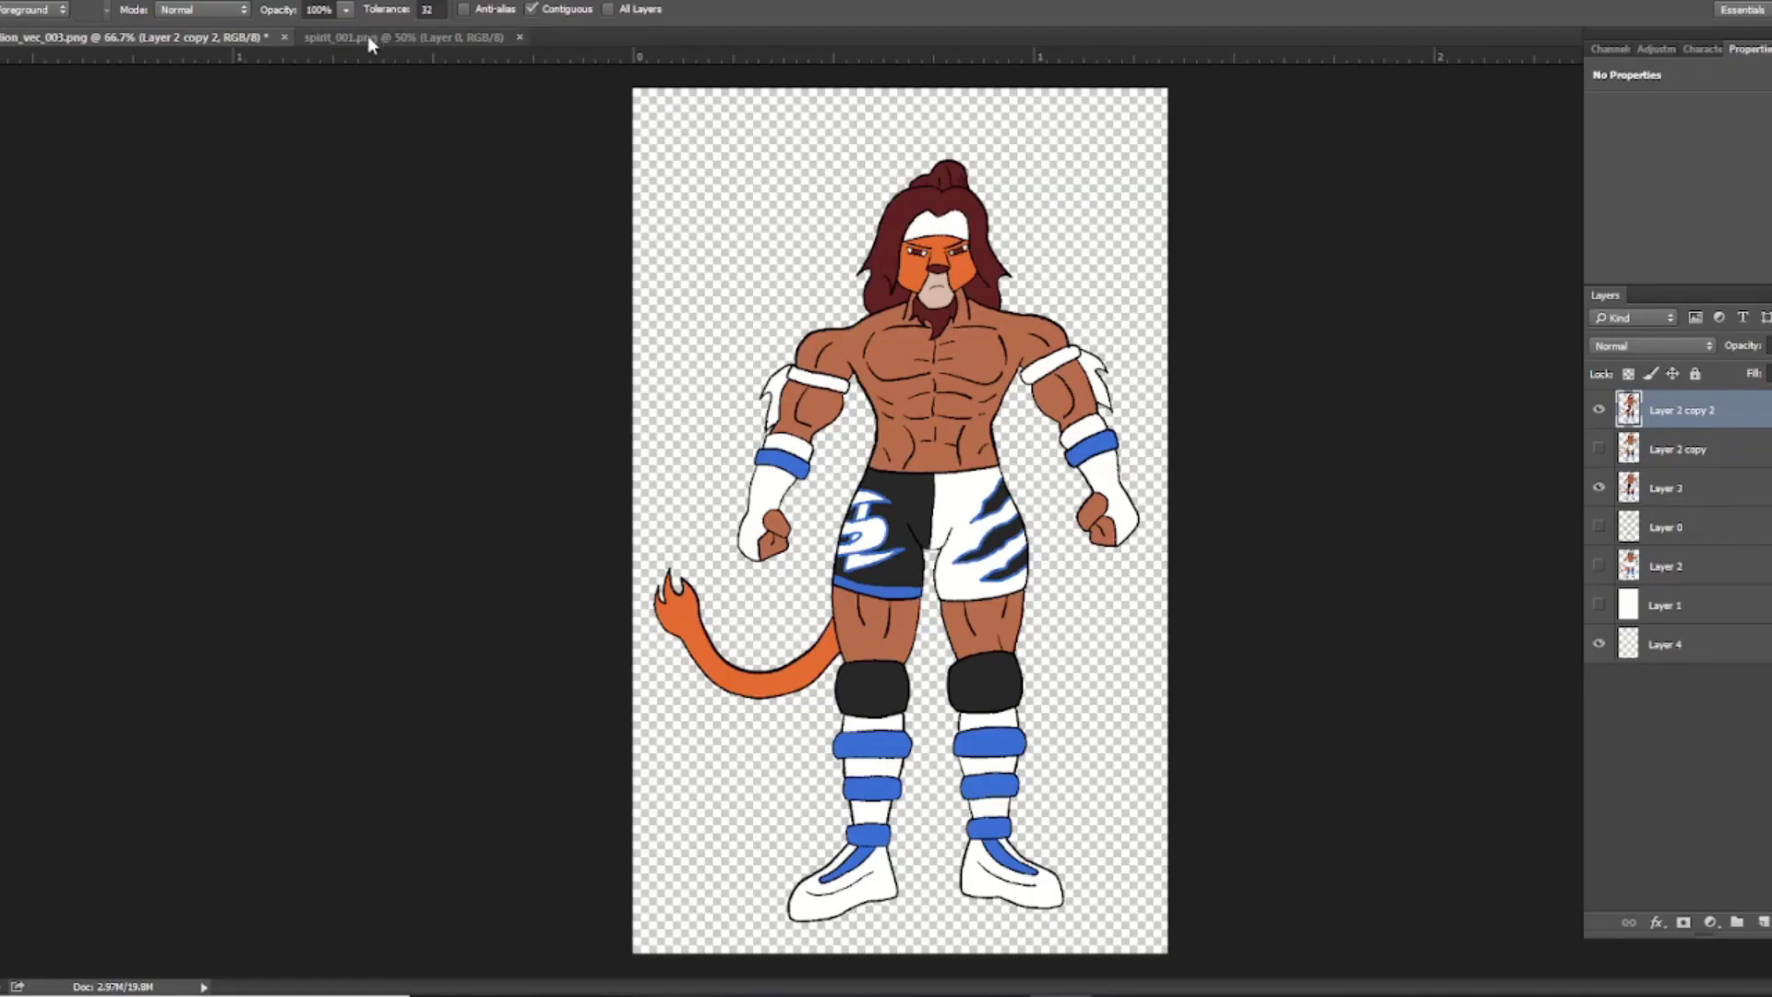
{"action": "left_click", "coordinate": [369, 37]}
{"action": "left_click", "coordinate": [191, 37]}
{"action": "left_click", "coordinate": [7, 3]}
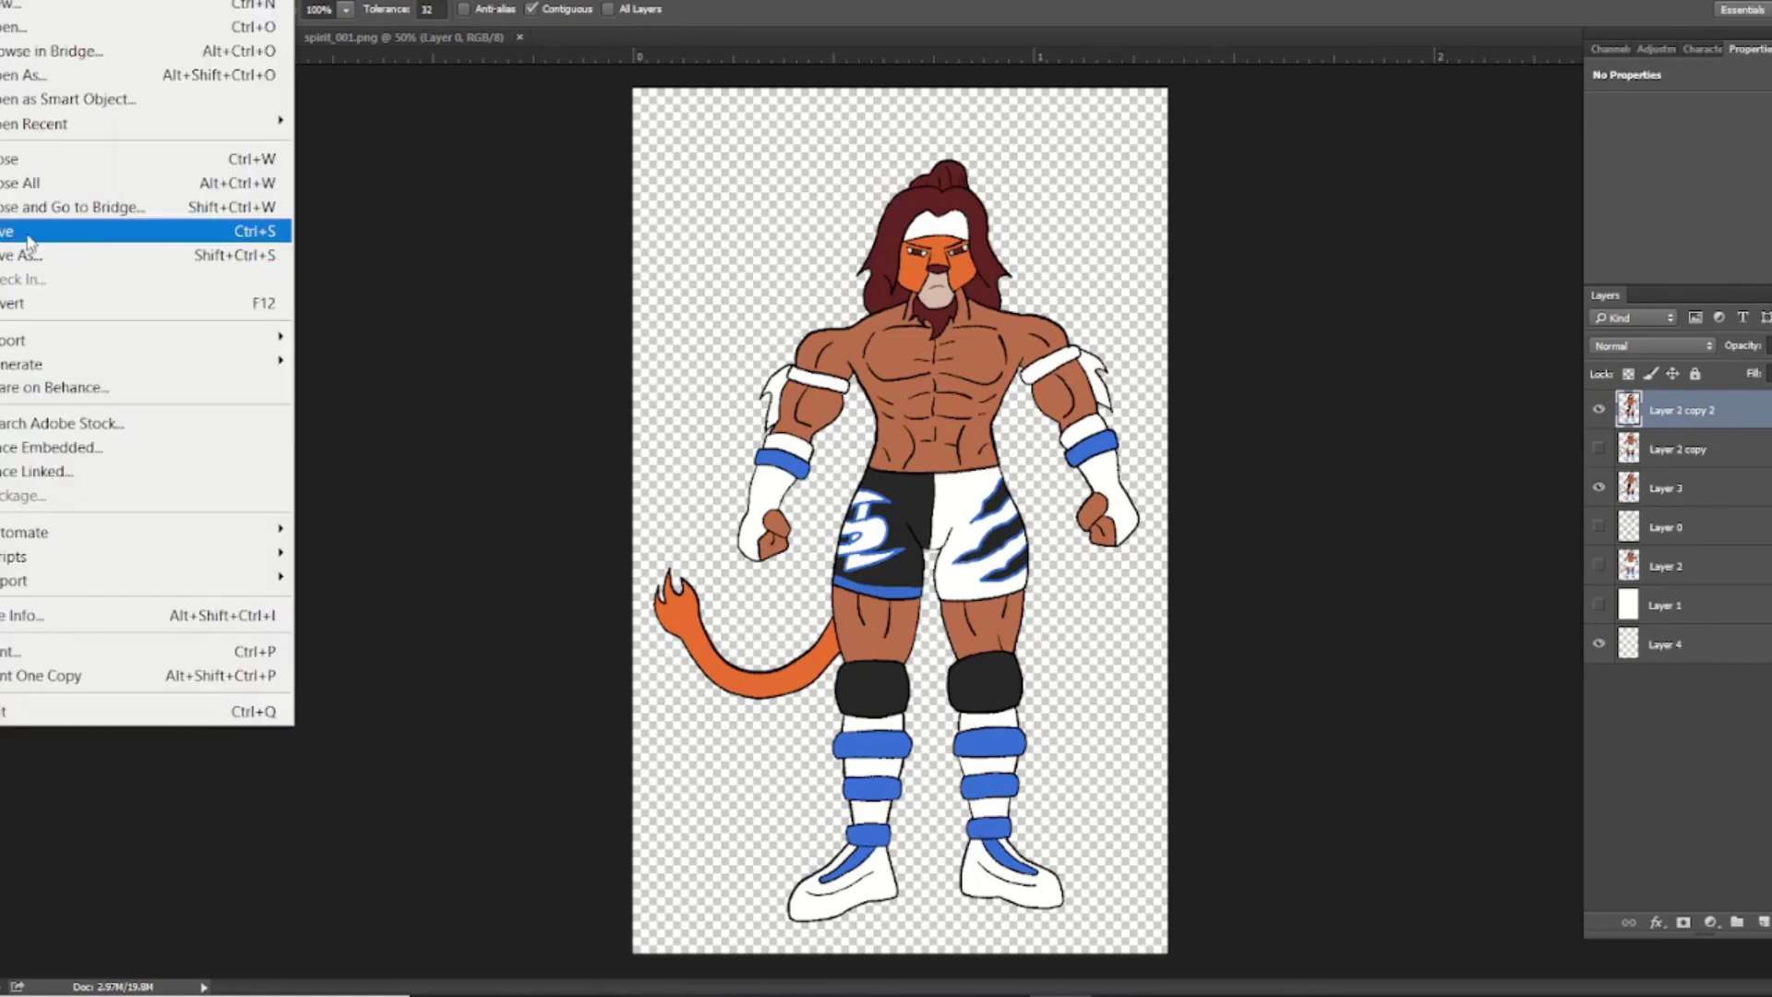
Select Layer 3 in the lion document
{"action": "left_click", "coordinate": [1672, 491]}
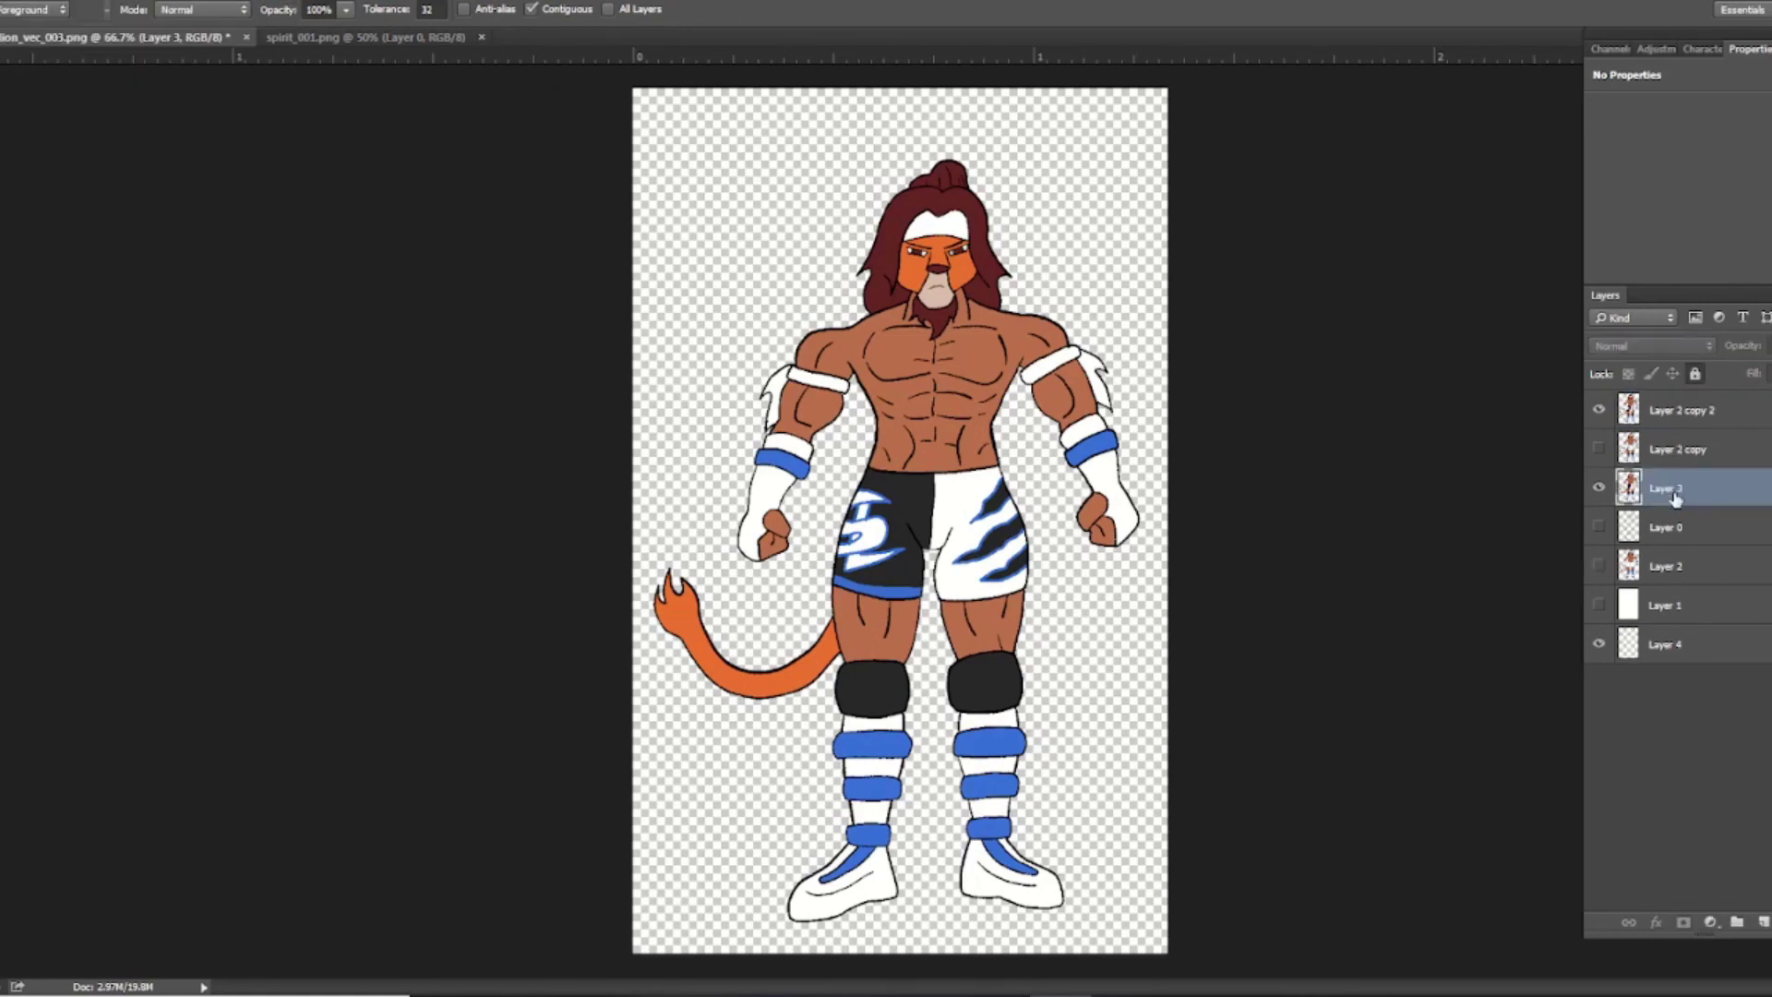